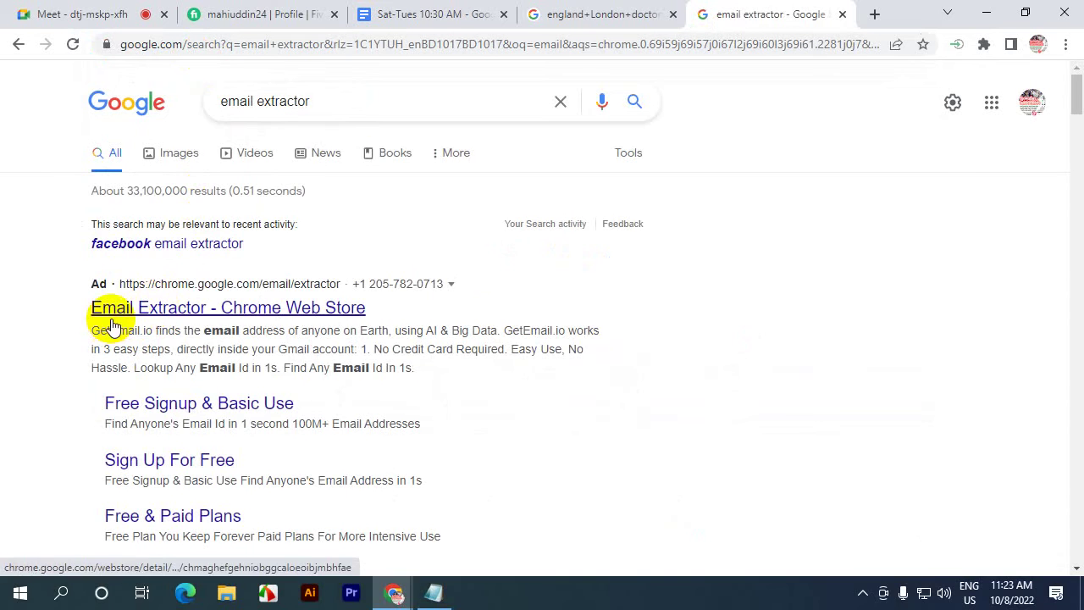
# - Open the email-checker.net Email Extractor from the search results and bring its text box into view
pyautogui.scroll(-1, 154, 237)
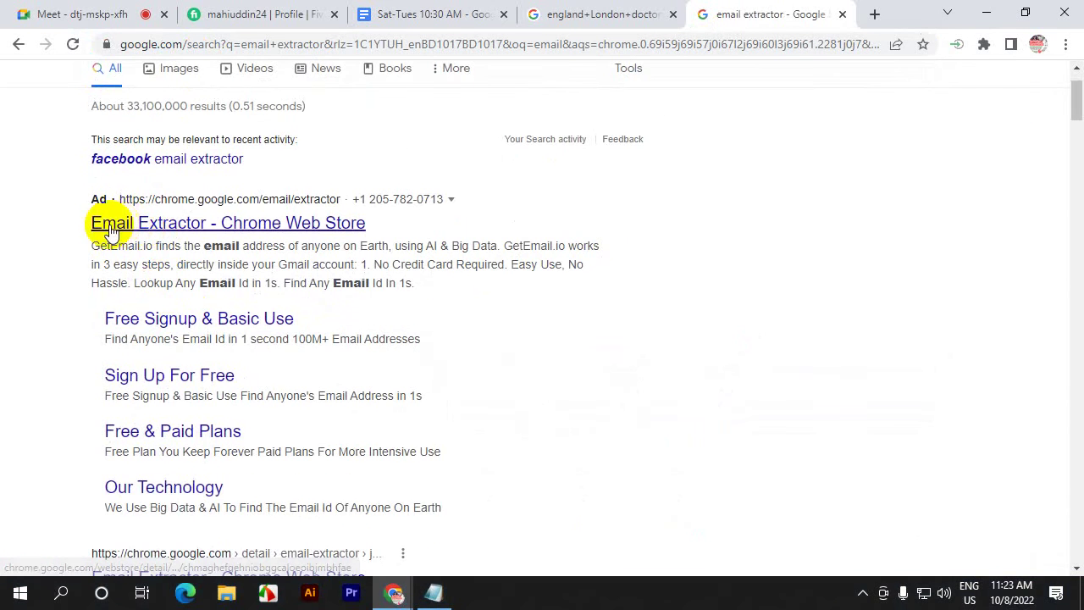
pyautogui.scroll(-3, 218, 222)
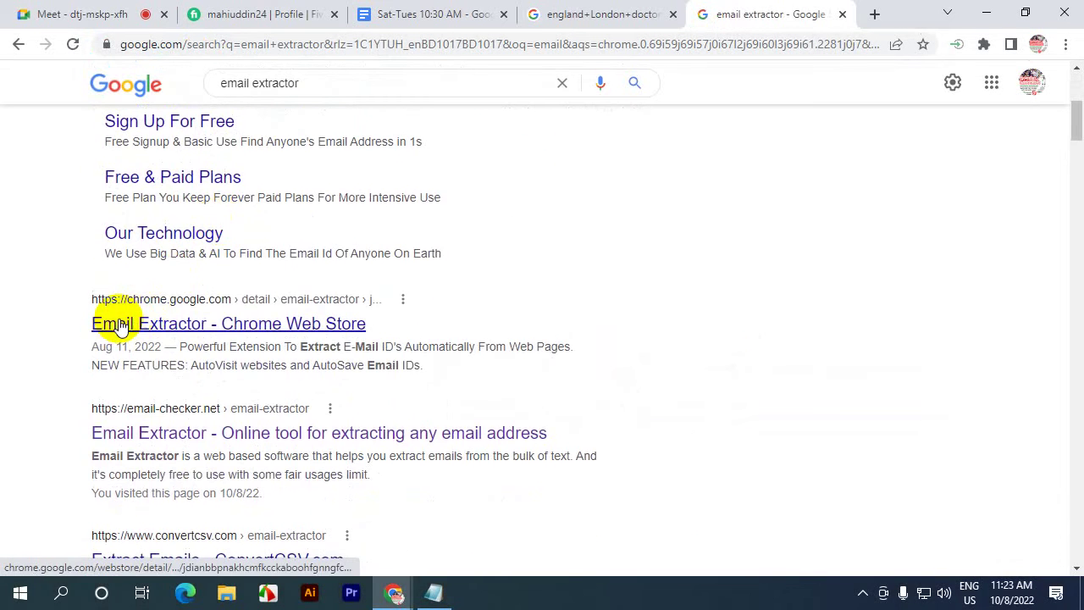
pyautogui.scroll(-1, 173, 322)
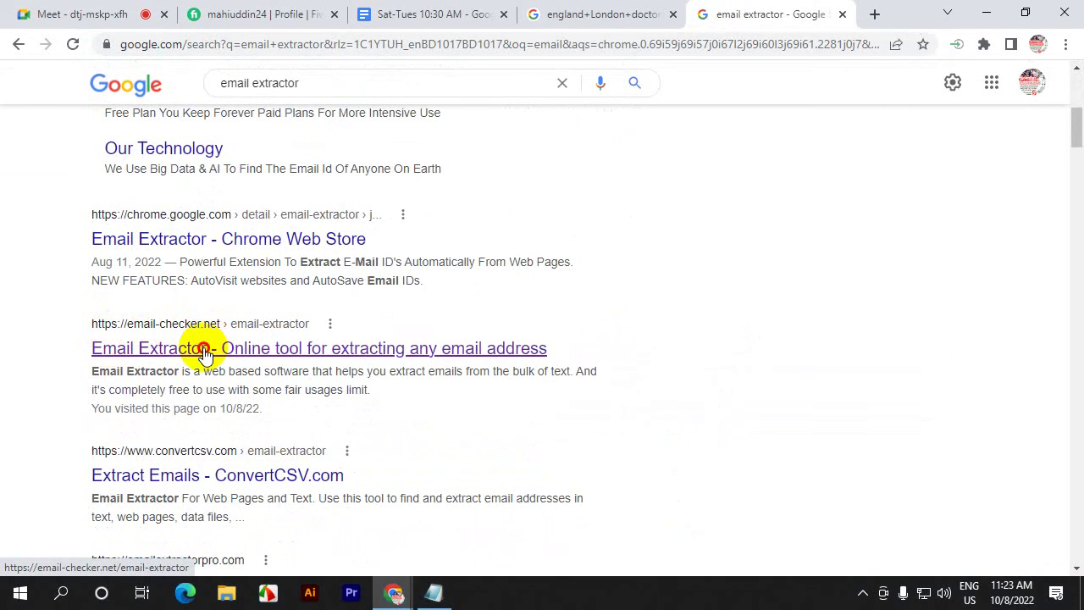
pyautogui.click(204, 350)
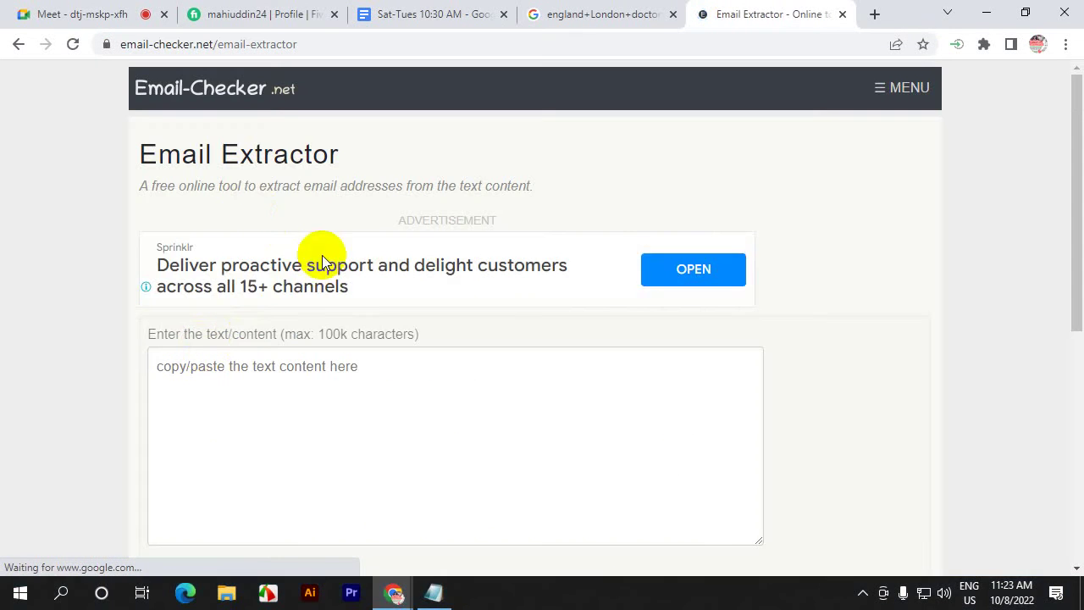
pyautogui.scroll(-1, 305, 186)
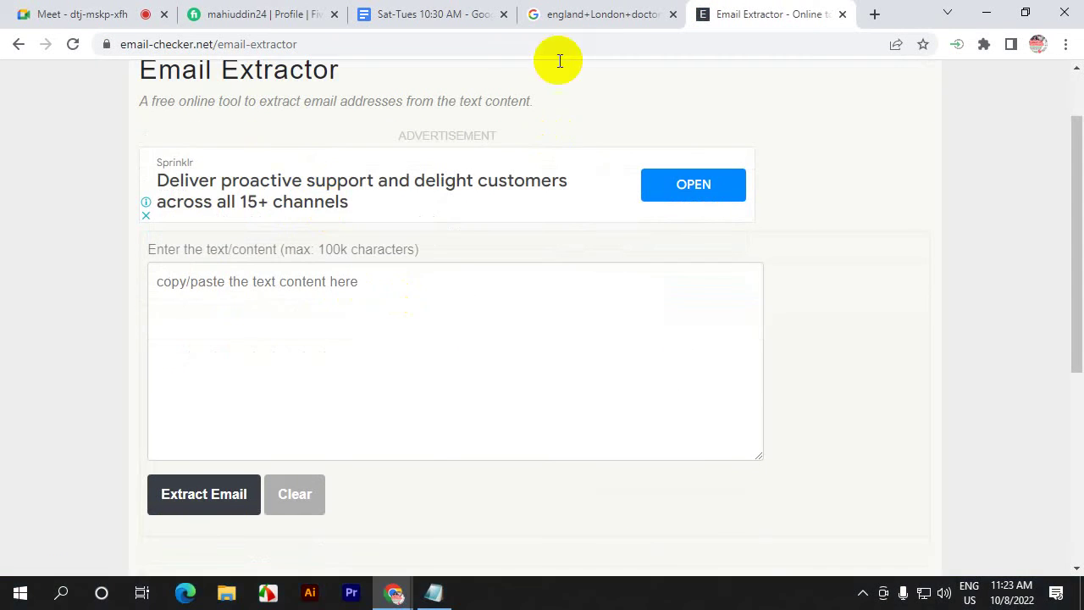
# - Copy the highlighted Google results of the england+London+doctor+facebook+gmail search
pyautogui.click(597, 14)
pyautogui.moveTo(322, 305); pyautogui.dragTo(170, 161)
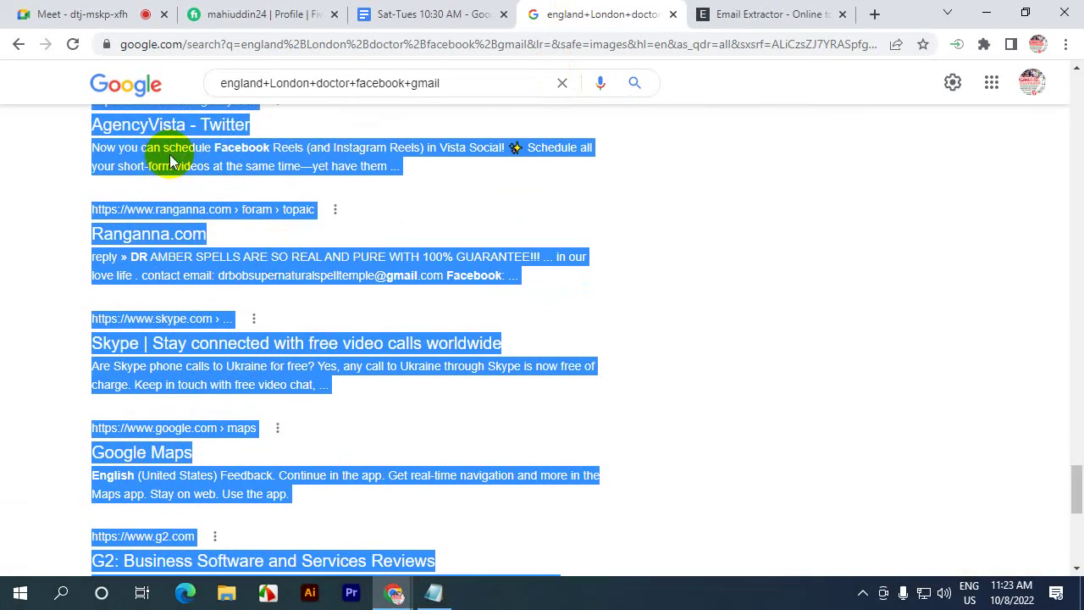
pyautogui.rightClick(156, 147)
pyautogui.click(172, 164)
# - Paste the copied search results into the Email Extractor's text box and extract the email addresses
pyautogui.click(728, 10)
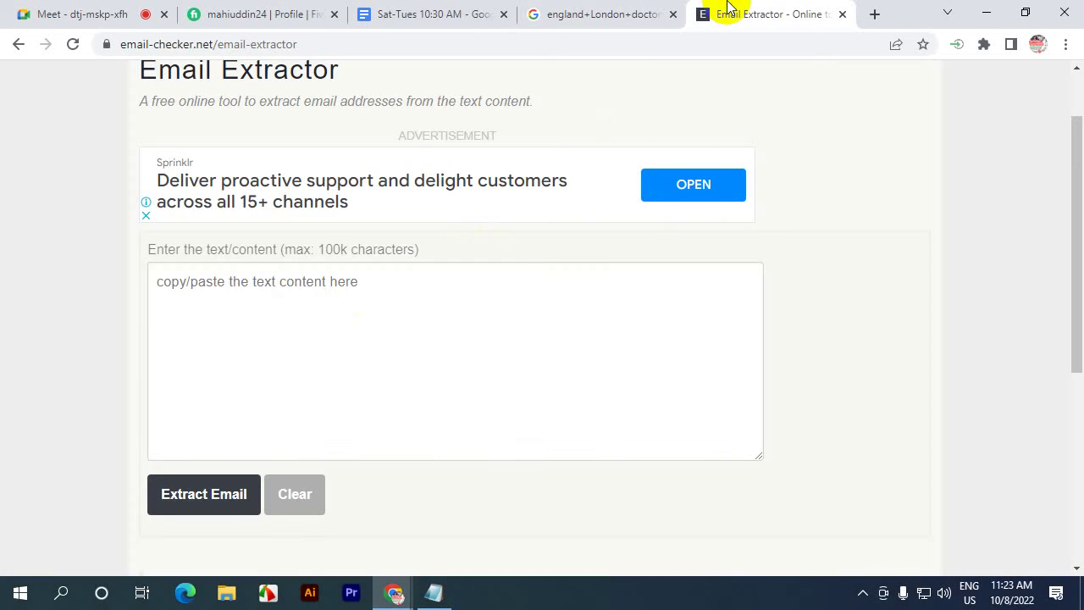
pyautogui.click(298, 295)
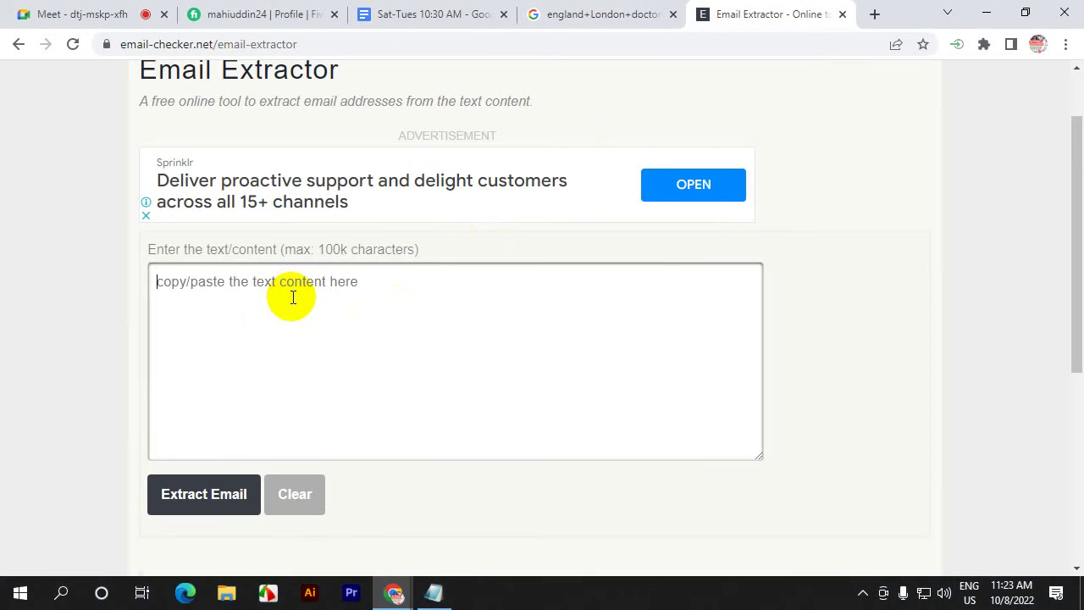
pyautogui.hotkey('ctrl', 'v')
pyautogui.scroll(-5, 442, 295)
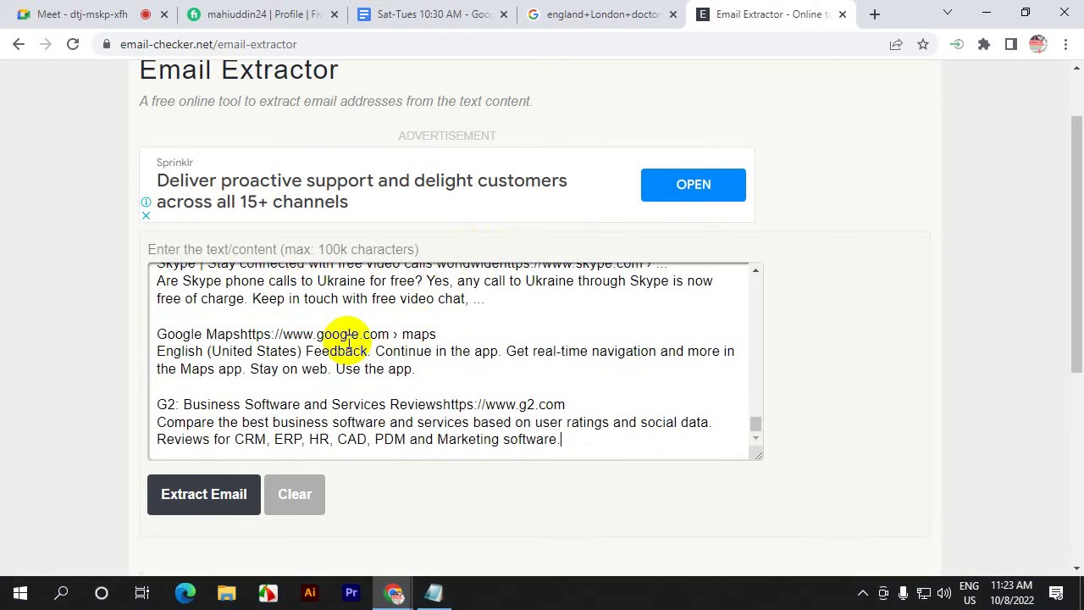
pyautogui.scroll(1, 276, 221)
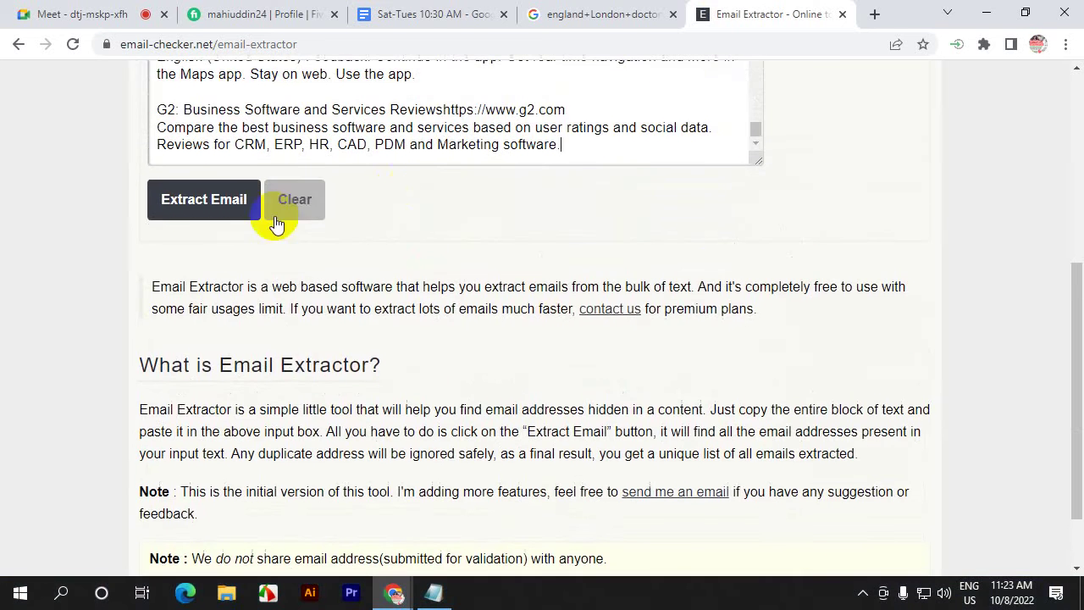
pyautogui.click(203, 211)
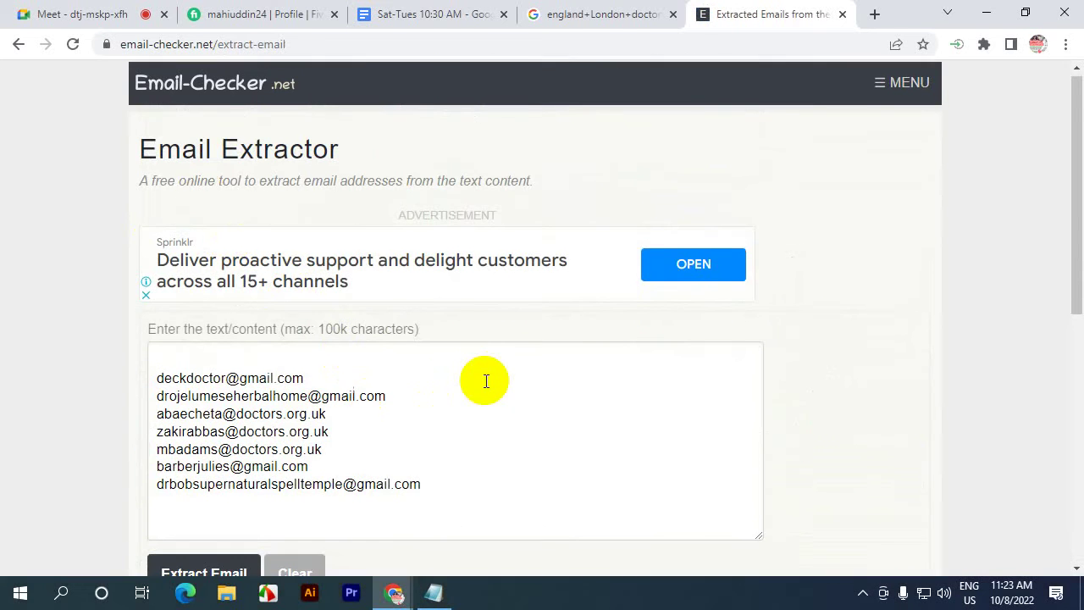
# - Select all the extracted email addresses in the text box and copy them
pyautogui.scroll(-1, 486, 381)
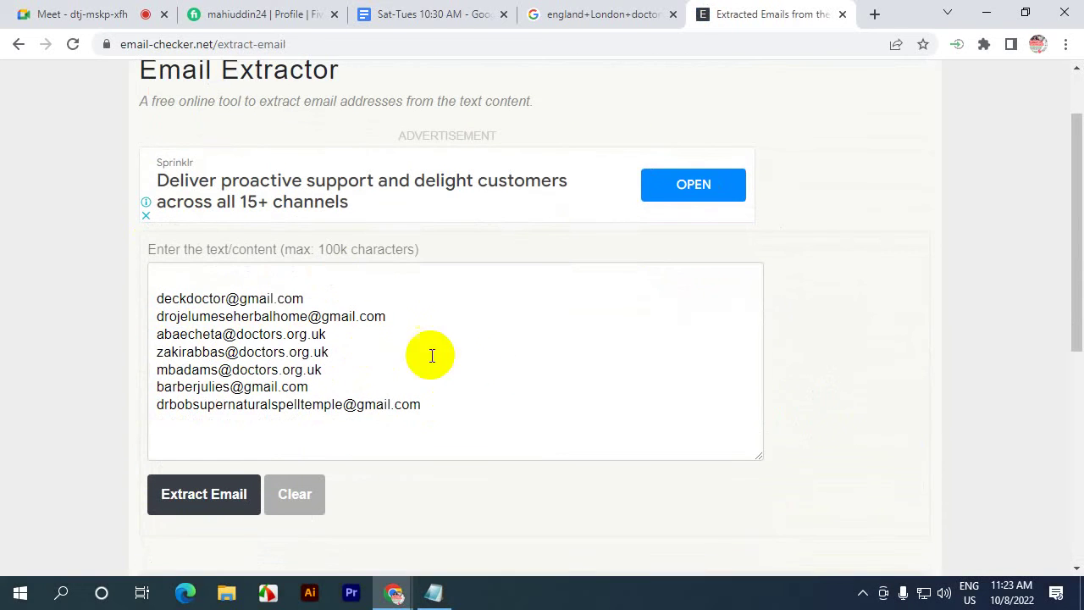
pyautogui.click(159, 298)
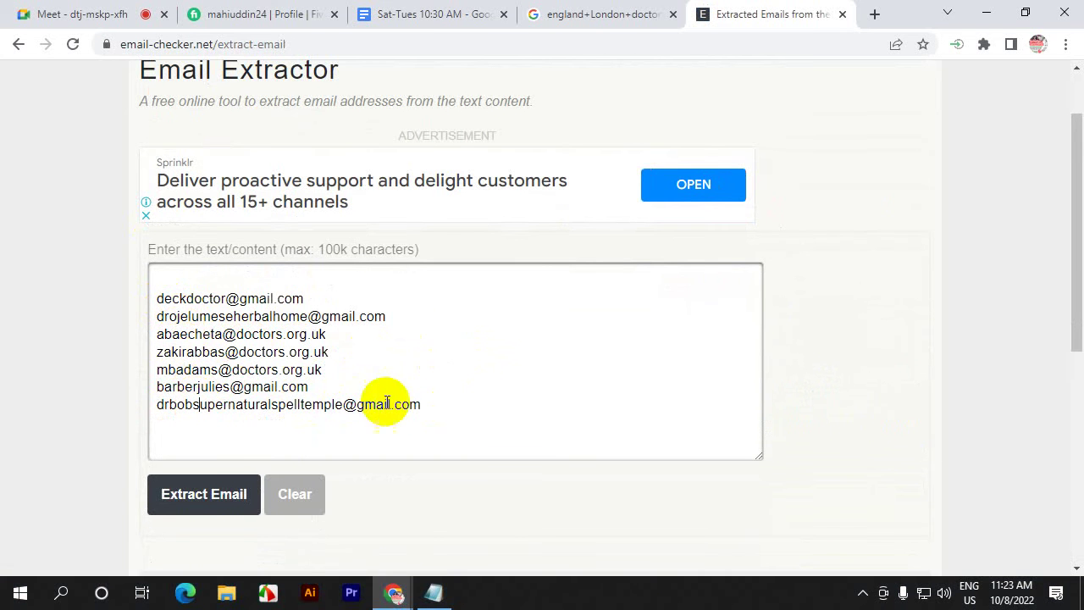
pyautogui.moveTo(423, 407); pyautogui.dragTo(167, 298)
pyautogui.rightClick(223, 296)
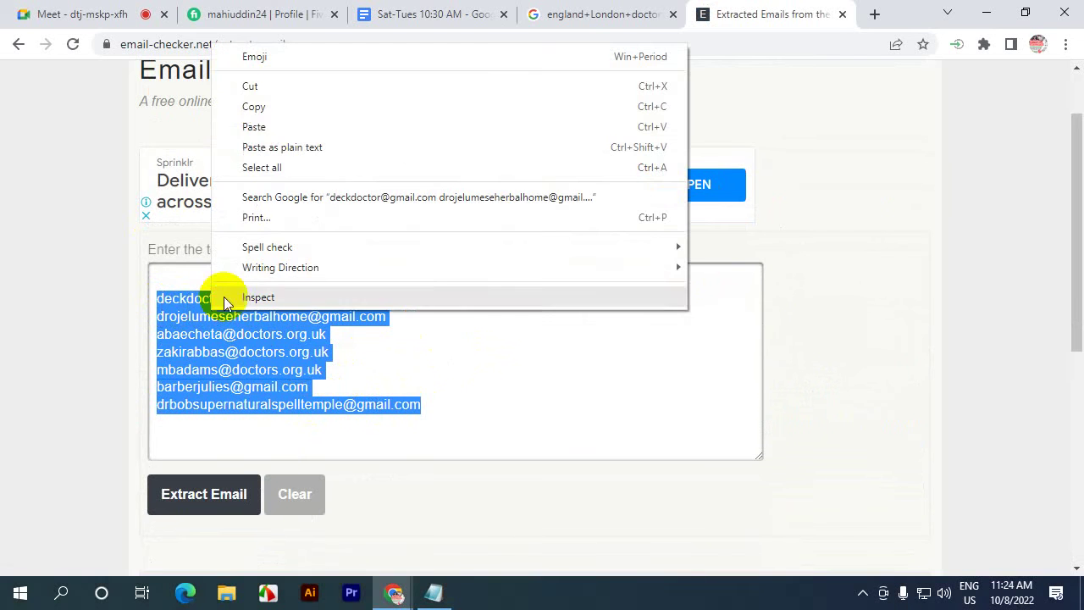
pyautogui.click(256, 108)
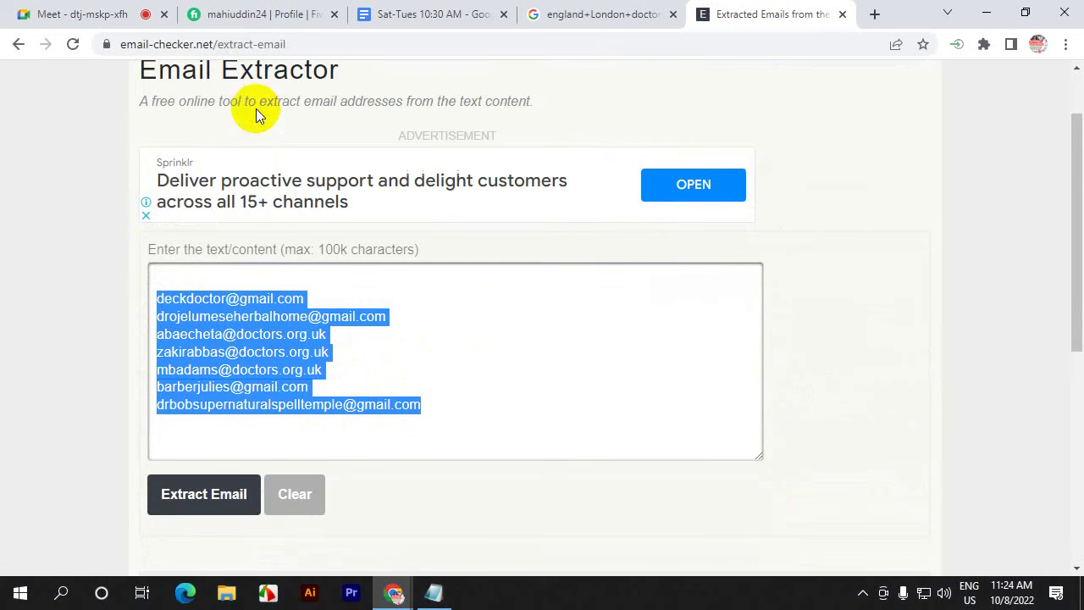
# - Open Google Drive in a new browser tab and create a blank Google Sheets spreadsheet
pyautogui.click(875, 16)
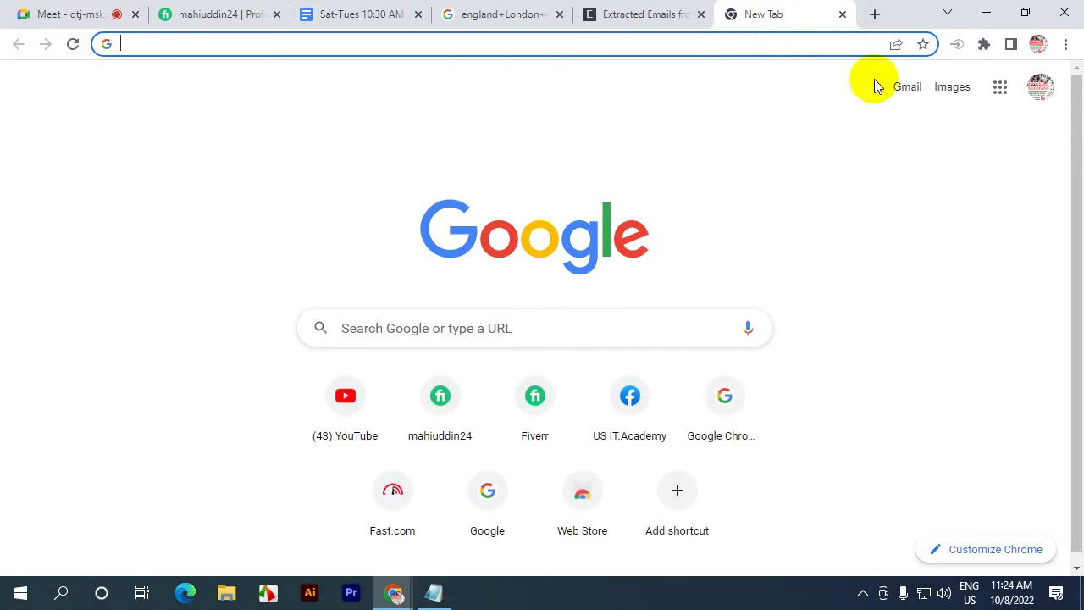
pyautogui.click(999, 89)
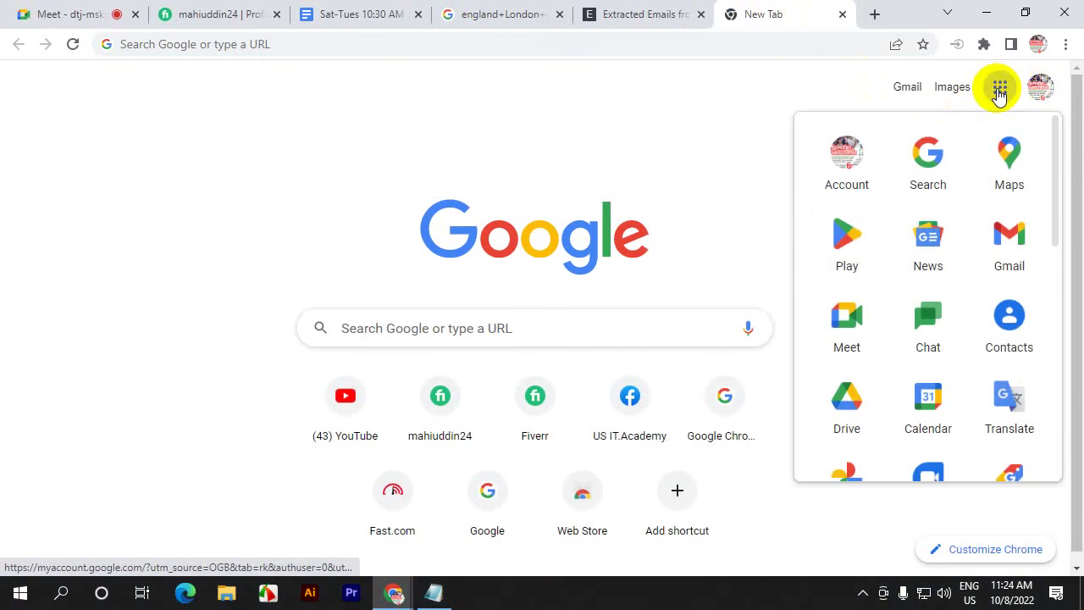
pyautogui.click(847, 411)
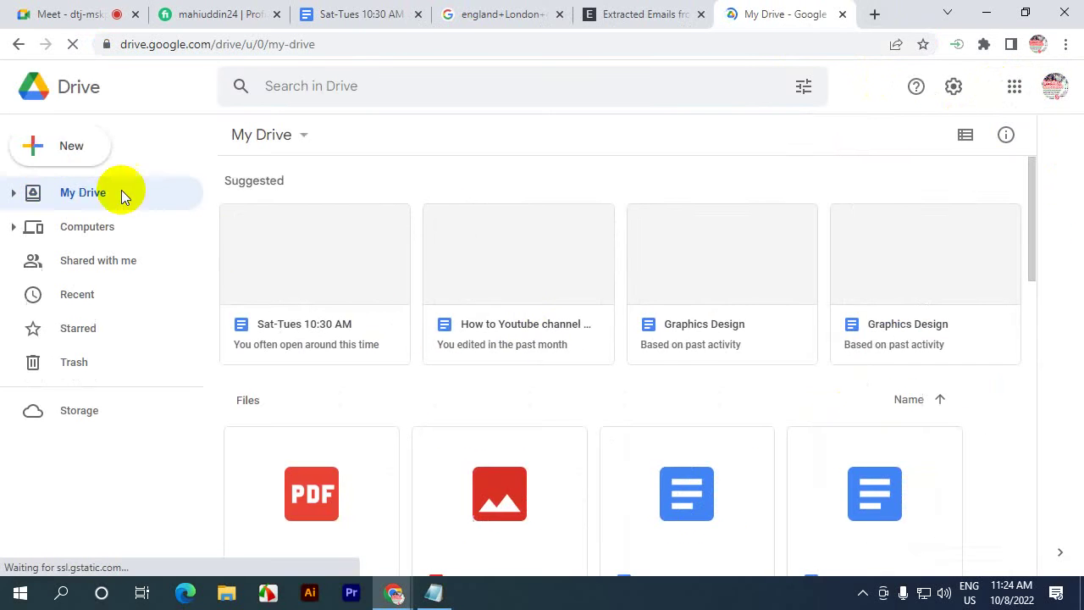
pyautogui.click(36, 150)
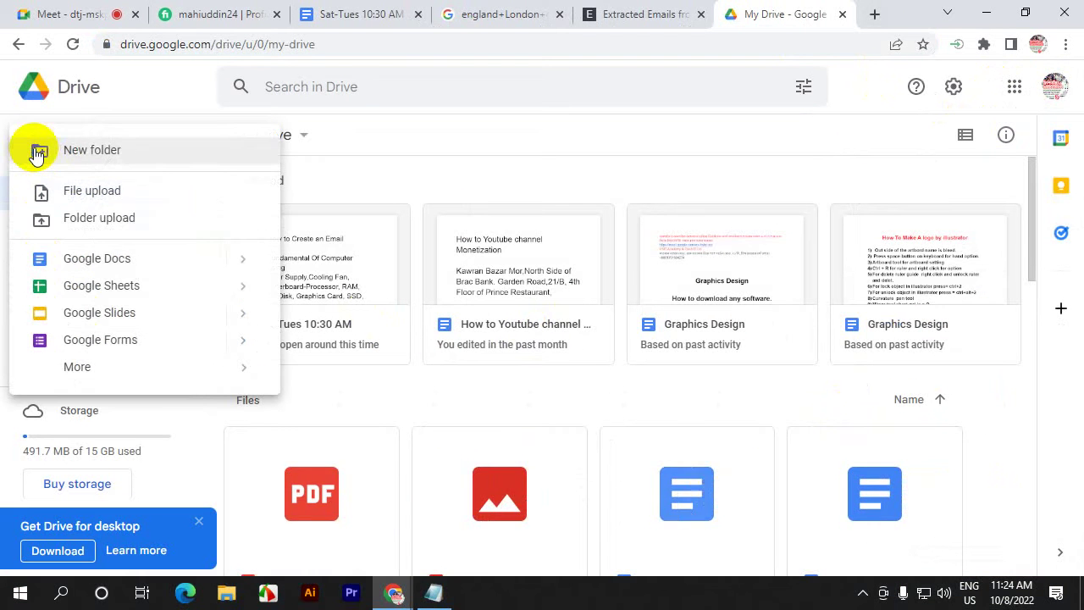
pyautogui.click(77, 290)
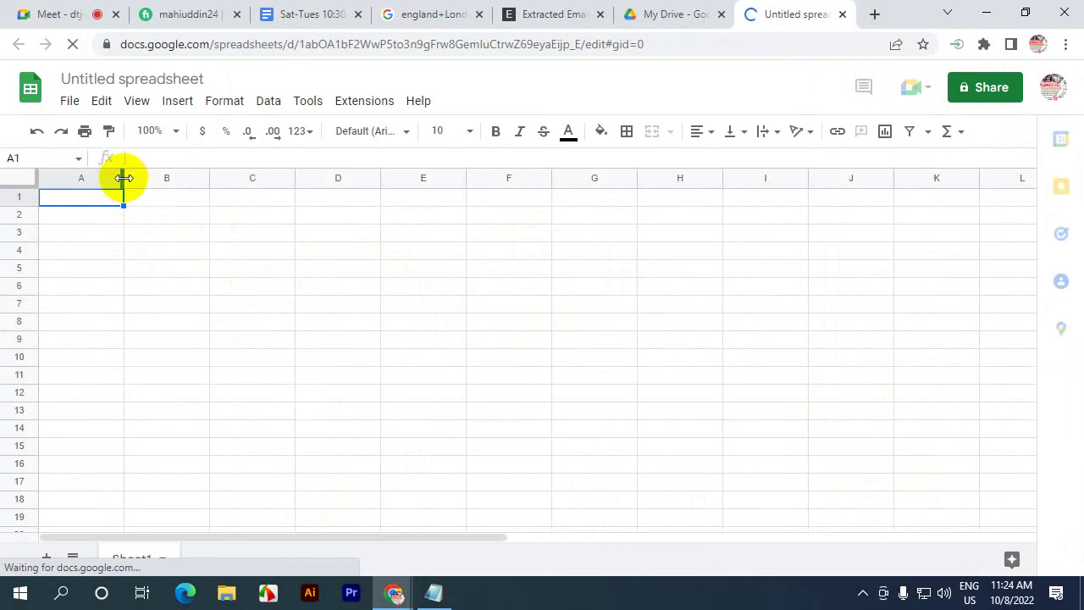
# - Paste the copied email addresses into column A starting at cell A2 and widen the column to fit them
pyautogui.moveTo(123, 177); pyautogui.dragTo(229, 178)
pyautogui.click(88, 218)
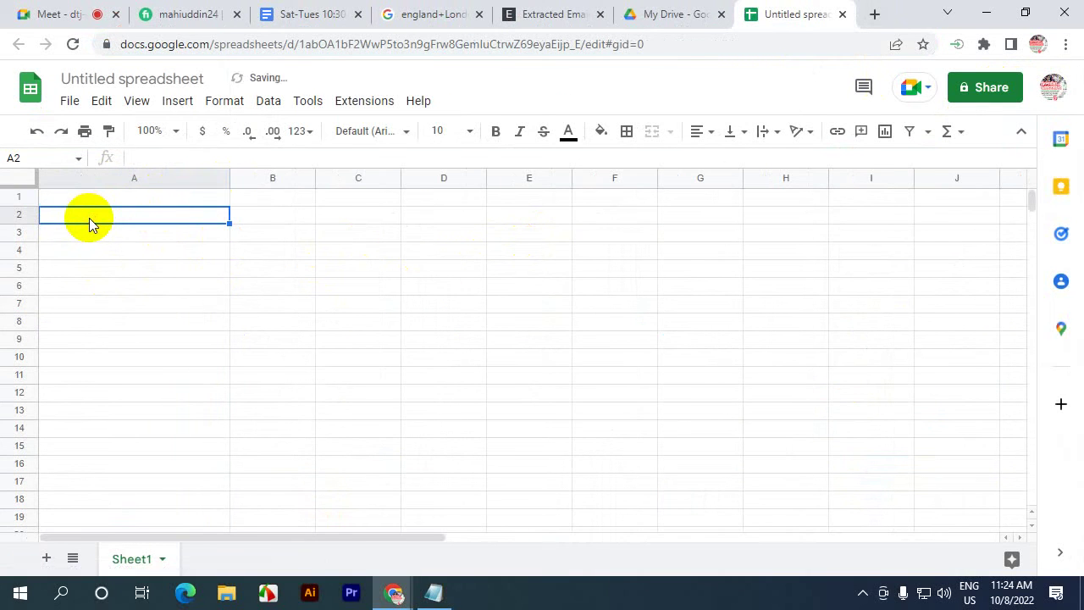
pyautogui.hotkey('ctrl', 'v')
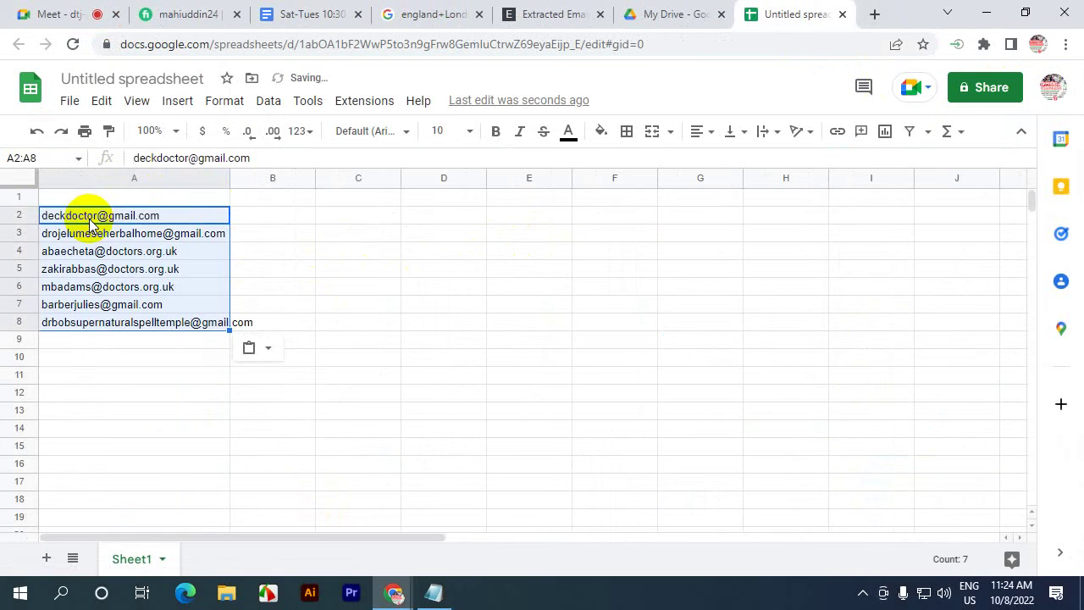
pyautogui.click(131, 357)
pyautogui.doubleClick(229, 180)
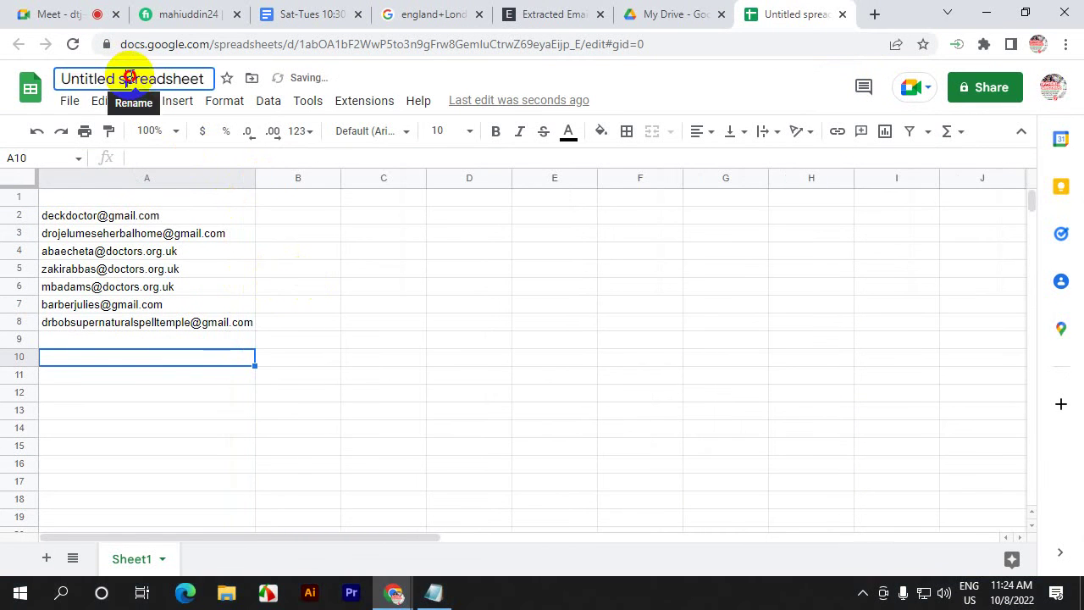
pyautogui.click(129, 77)
# - Switch to the Sat-Tues 10:30 AM document and copy the first B2b Lead Collection search phrase, england+London+doctor+facebook+gmail
pyautogui.click(346, 11)
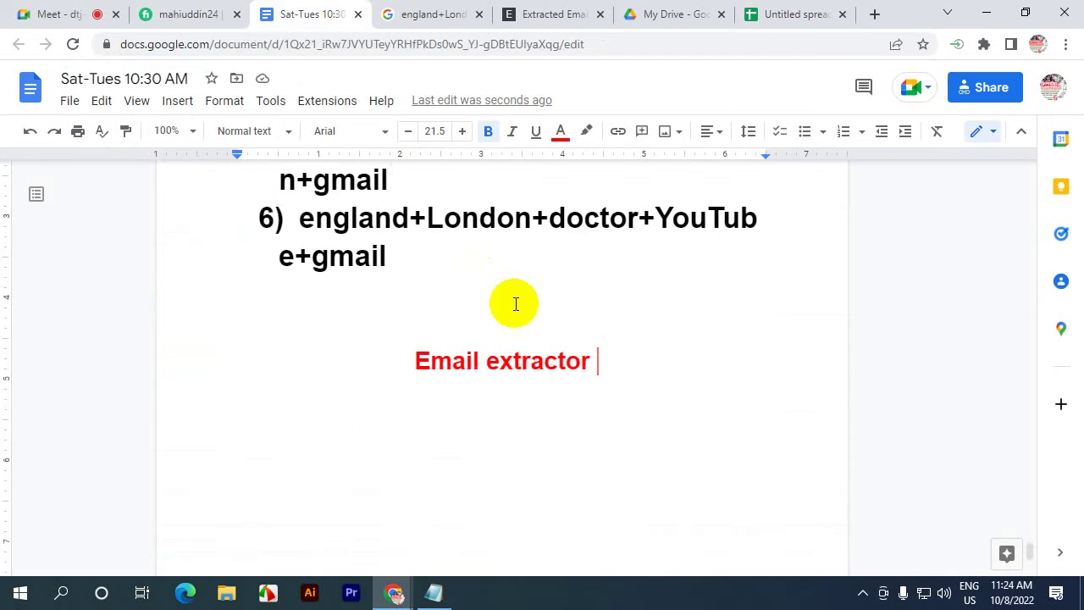
pyautogui.scroll(4, 513, 302)
pyautogui.scroll(5, 426, 364)
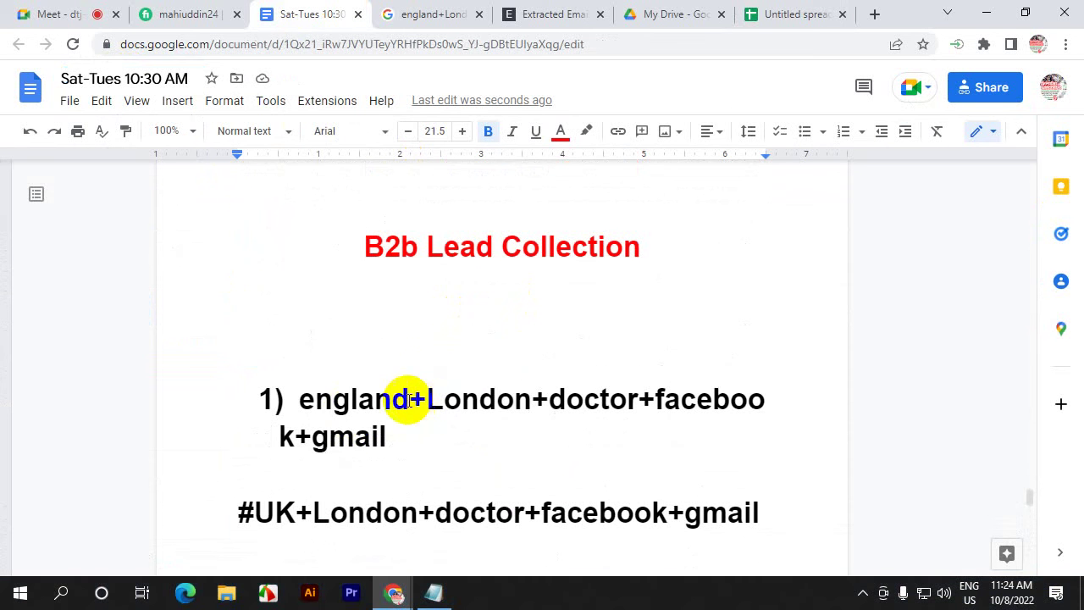
pyautogui.moveTo(298, 398); pyautogui.dragTo(513, 440)
pyautogui.rightClick(343, 399)
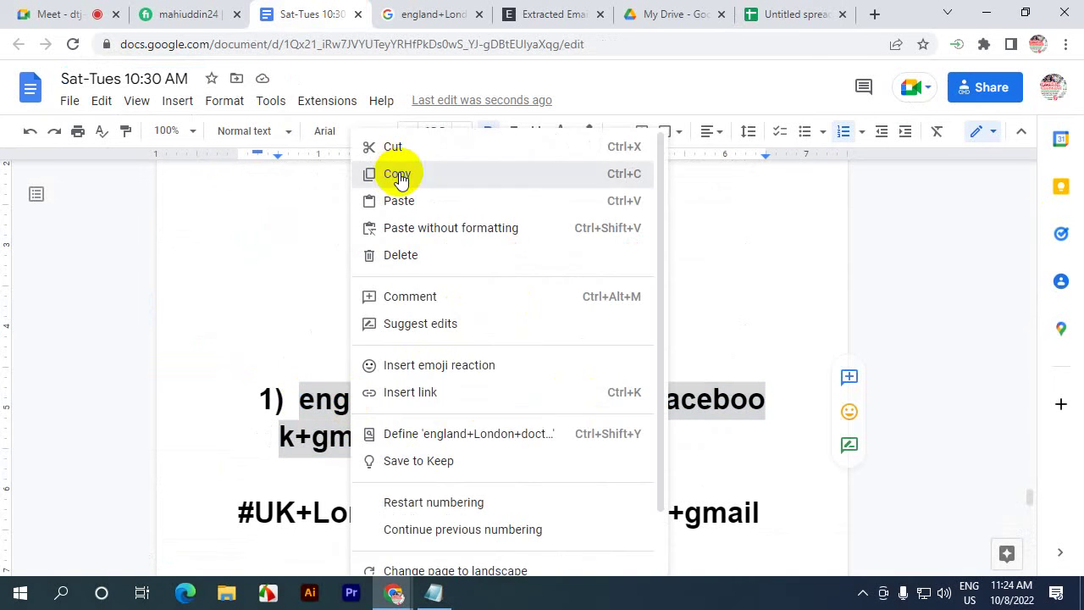
pyautogui.click(398, 174)
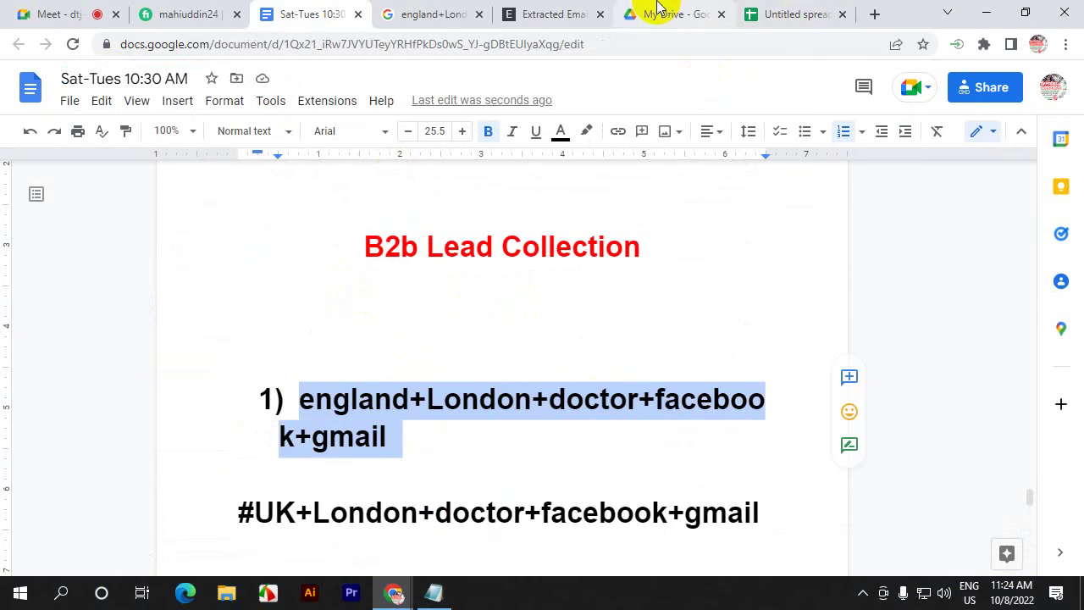
# - Return to the untitled spreadsheet and paste the copied search phrase into cell A1 as the heading
pyautogui.click(773, 14)
pyautogui.click(93, 199)
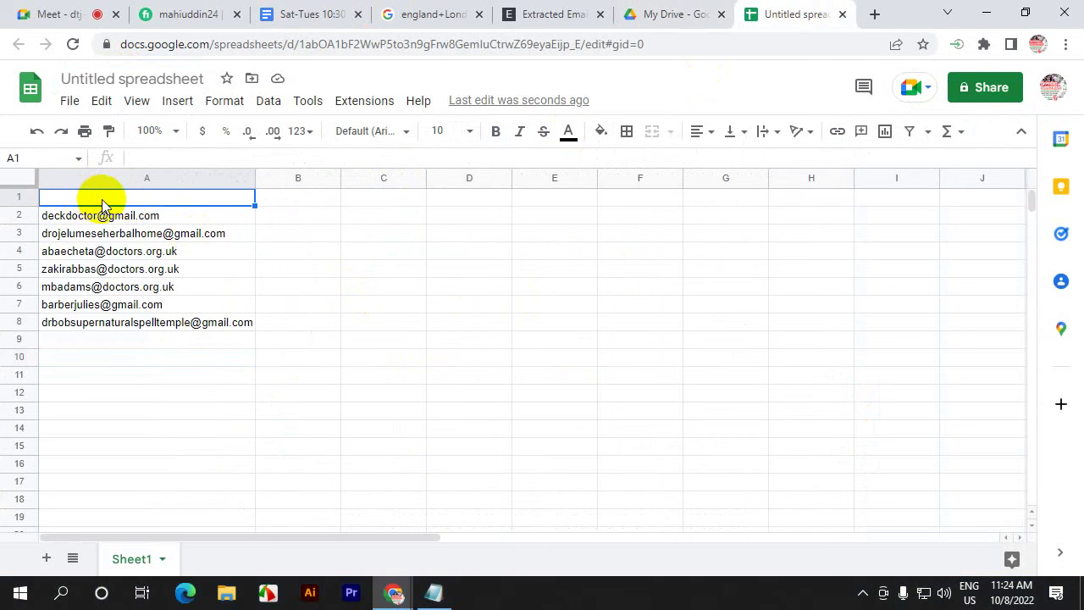
pyautogui.hotkey('ctrl', 'v')
pyautogui.click(399, 296)
pyautogui.click(451, 219)
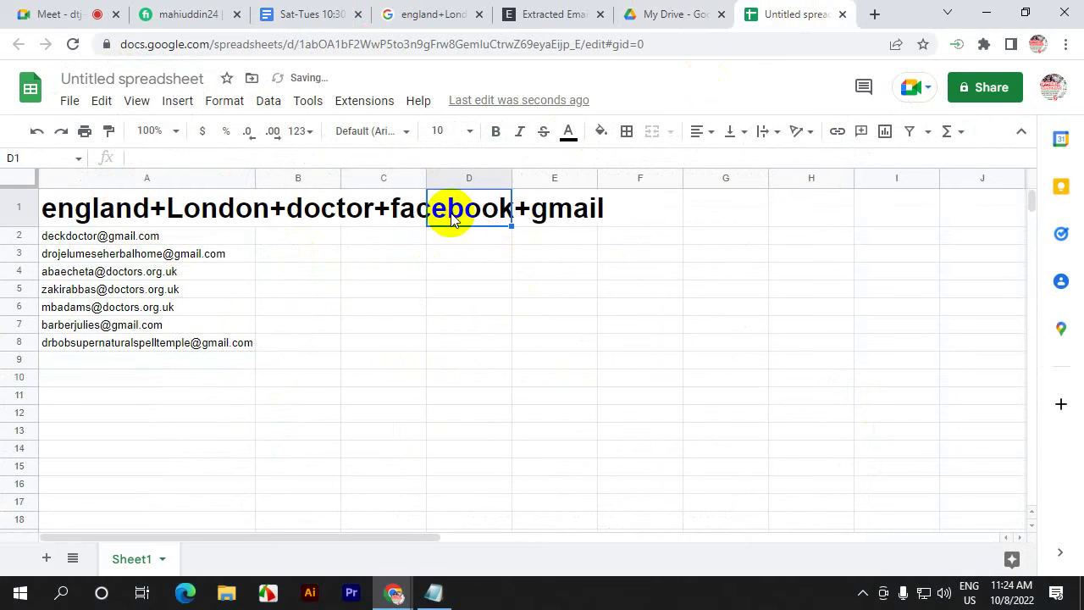
# - Set the font size of the A1 heading text to 10 and widen column A to fit it
pyautogui.doubleClick(119, 208)
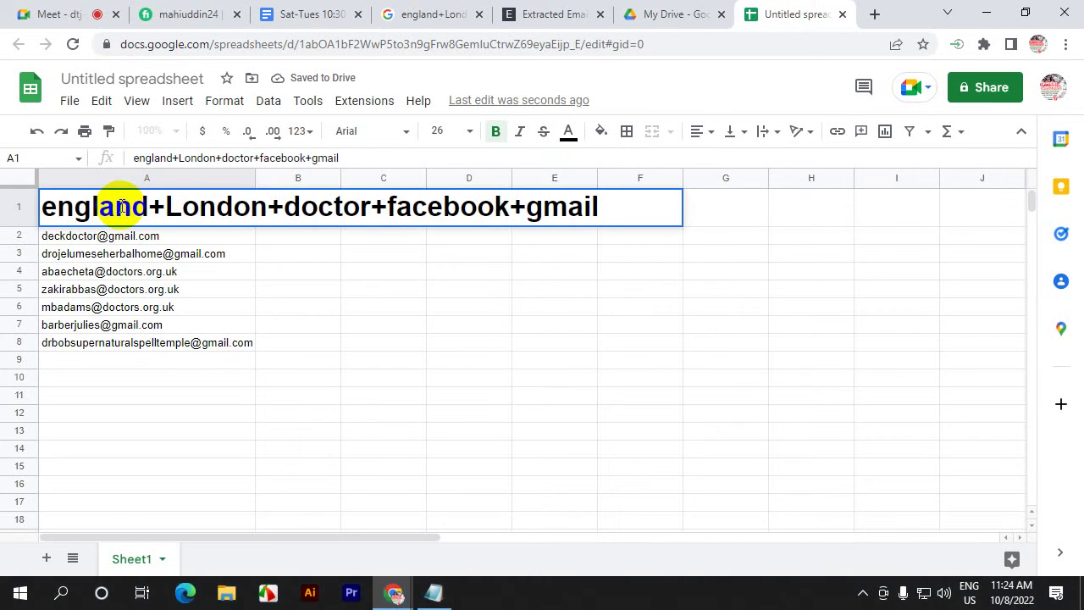
pyautogui.tripleClick(121, 206)
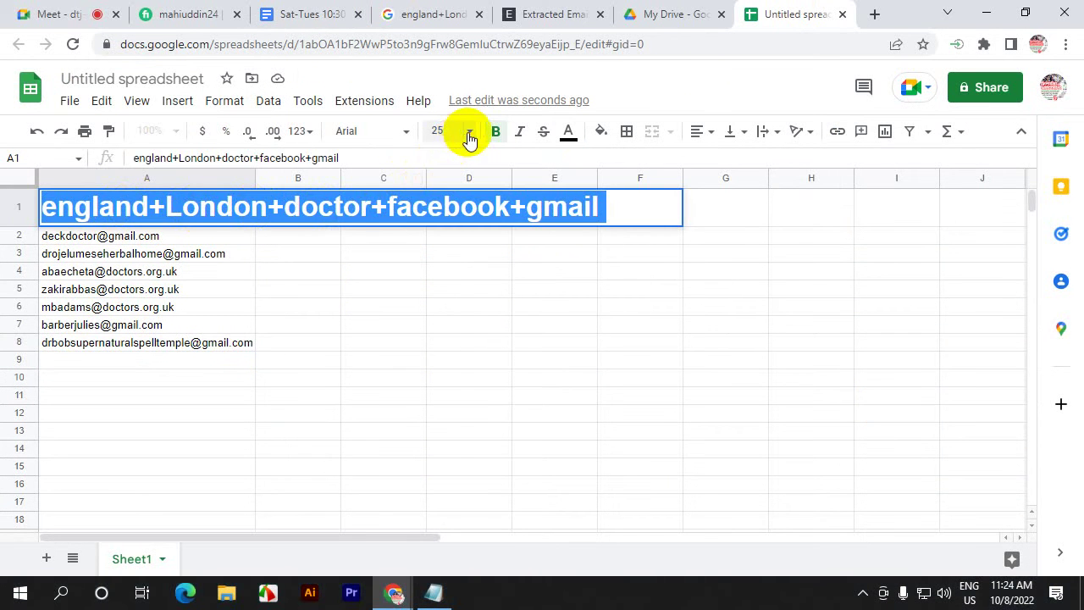
pyautogui.click(469, 136)
pyautogui.click(440, 271)
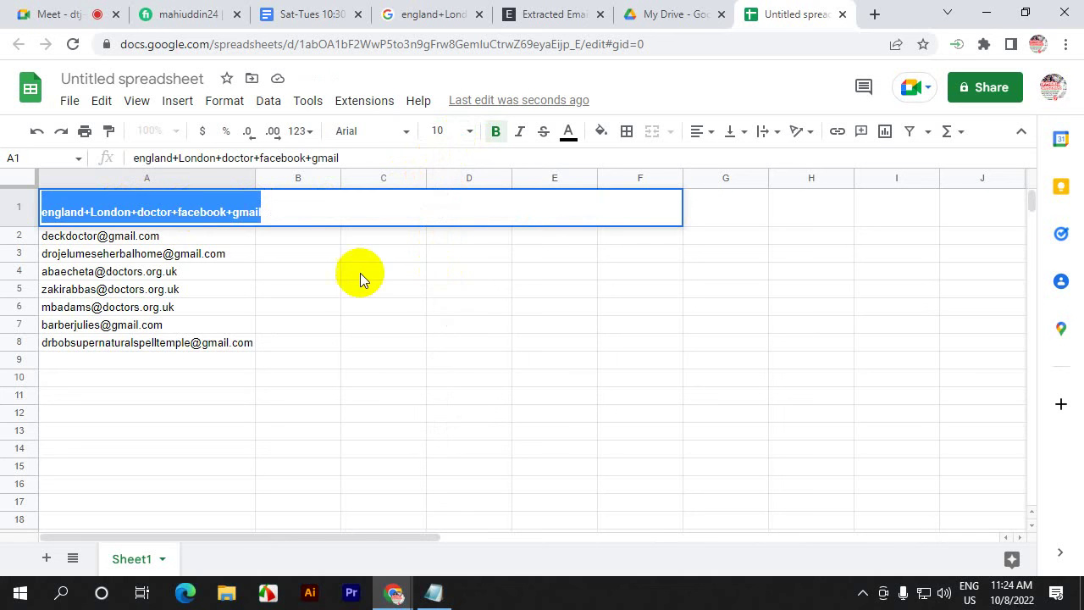
pyautogui.moveTo(313, 250); pyautogui.dragTo(336, 270)
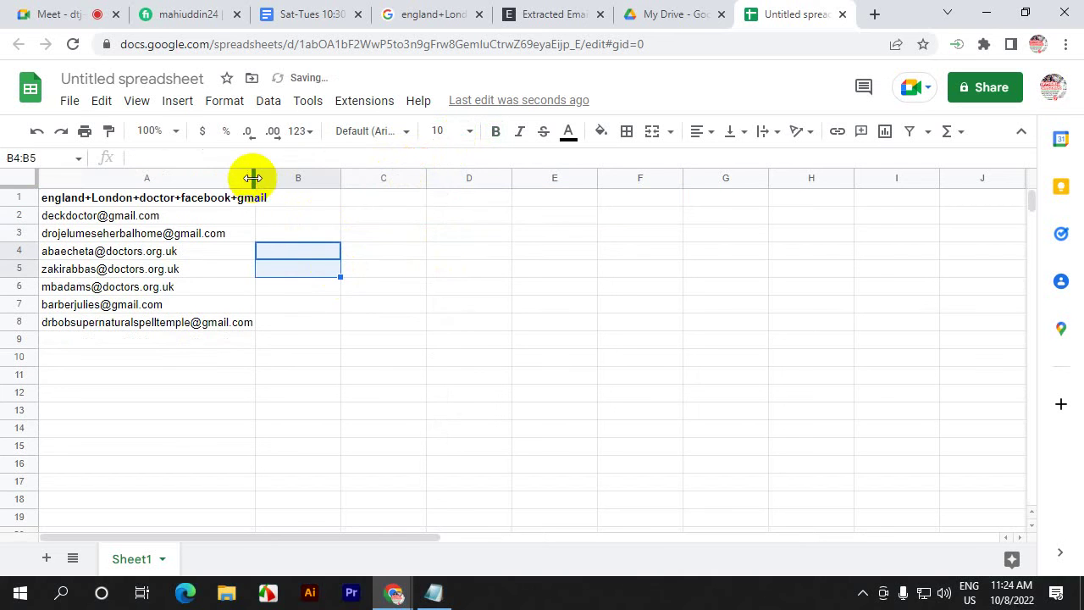
pyautogui.moveTo(253, 178); pyautogui.dragTo(282, 178)
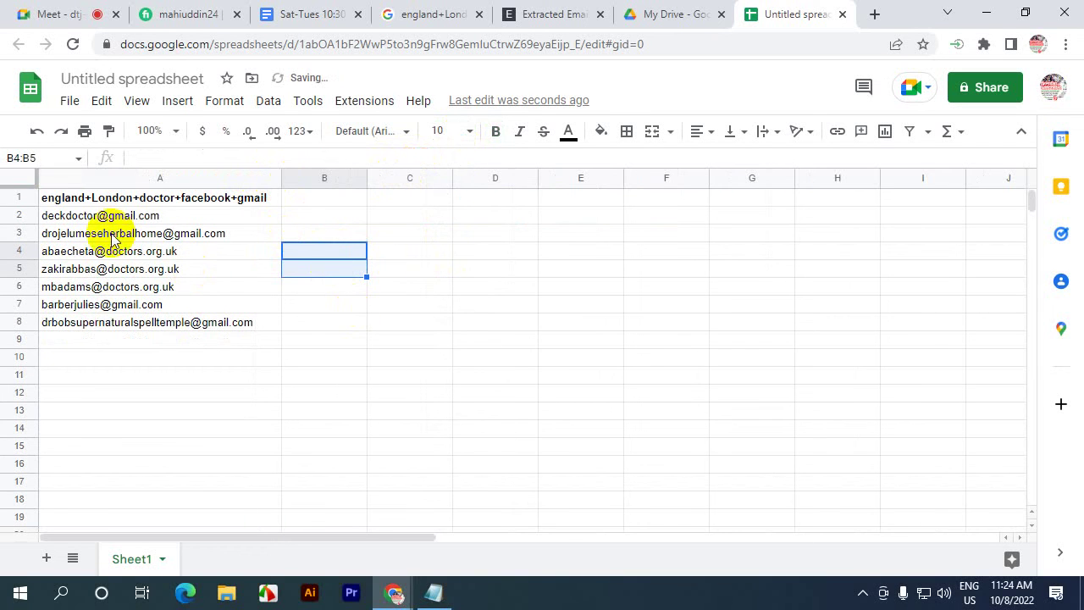
# - Set the font size of the whole heading row 1 to 14
pyautogui.click(19, 196)
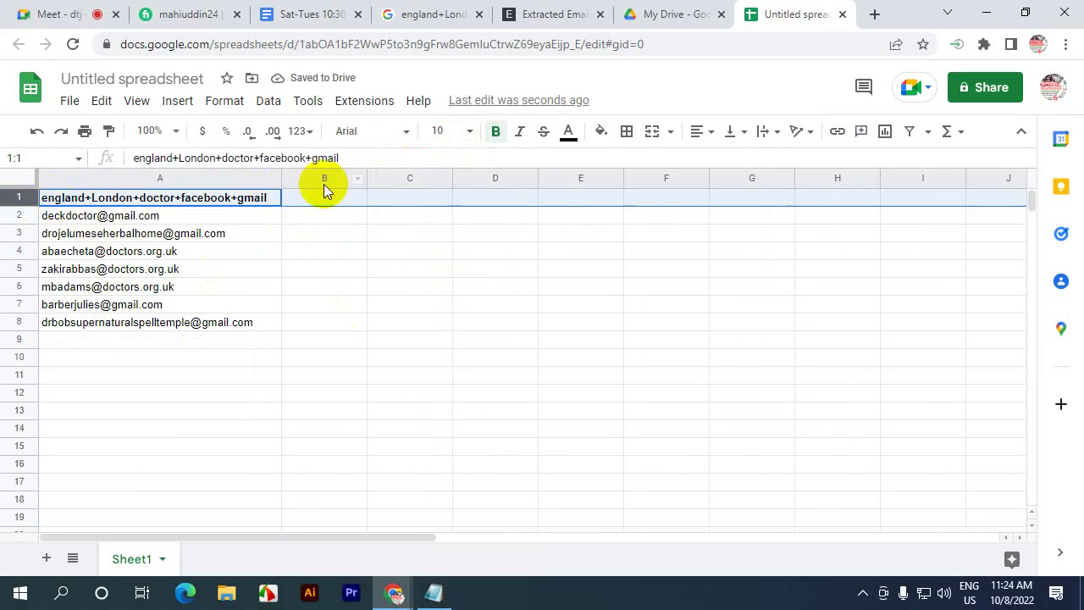
pyautogui.click(469, 132)
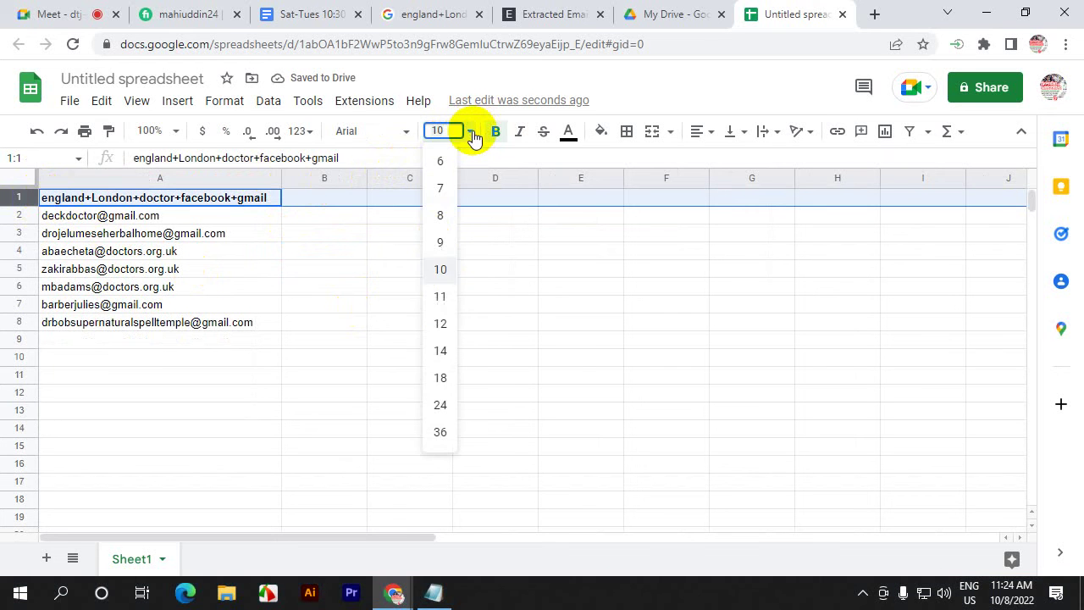
pyautogui.click(438, 348)
pyautogui.click(314, 234)
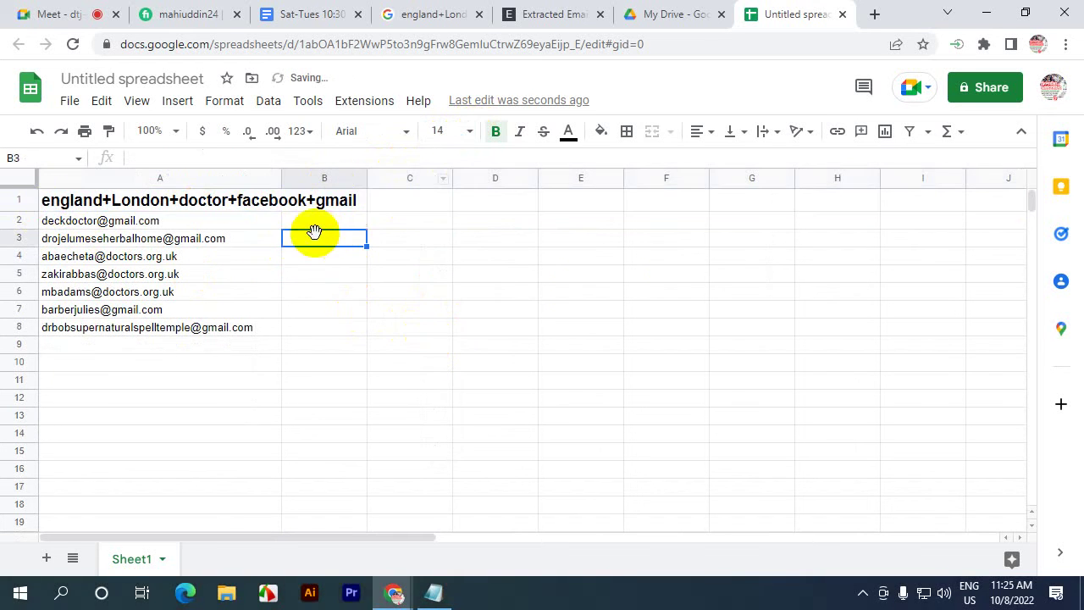
# - Fill row 1 with yellow and widen column A so the larger heading fits inside it
pyautogui.click(19, 199)
pyautogui.click(600, 131)
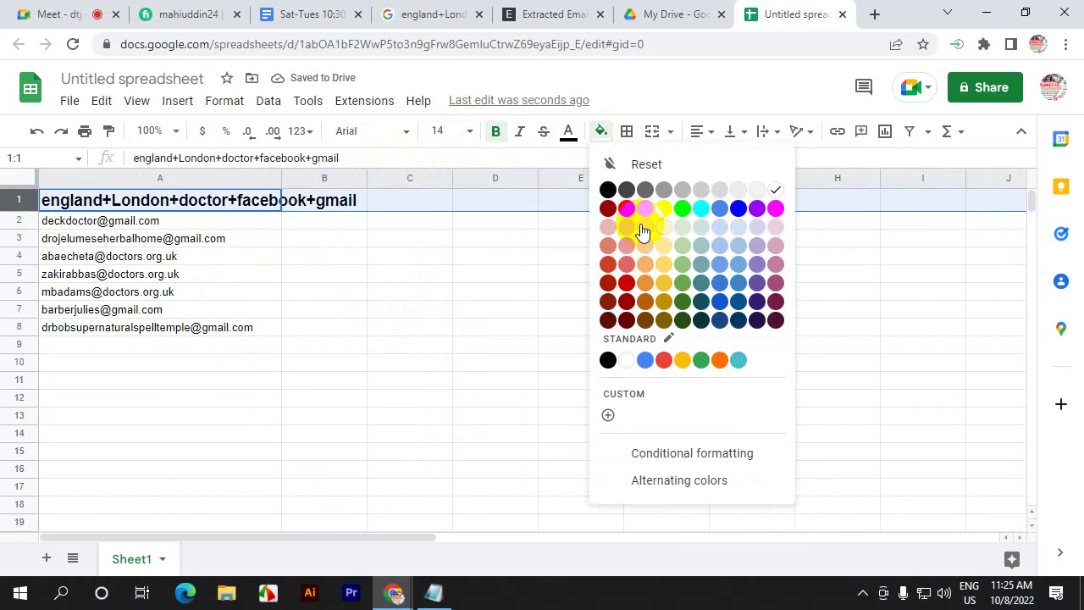
pyautogui.click(664, 211)
pyautogui.click(314, 288)
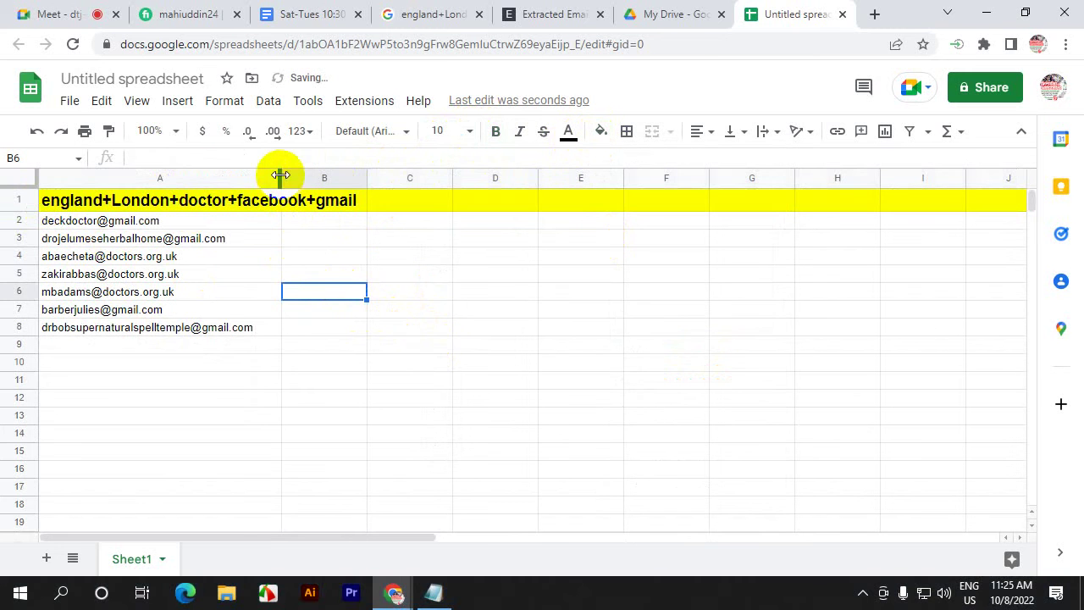
pyautogui.moveTo(281, 176); pyautogui.dragTo(367, 177)
pyautogui.click(101, 203)
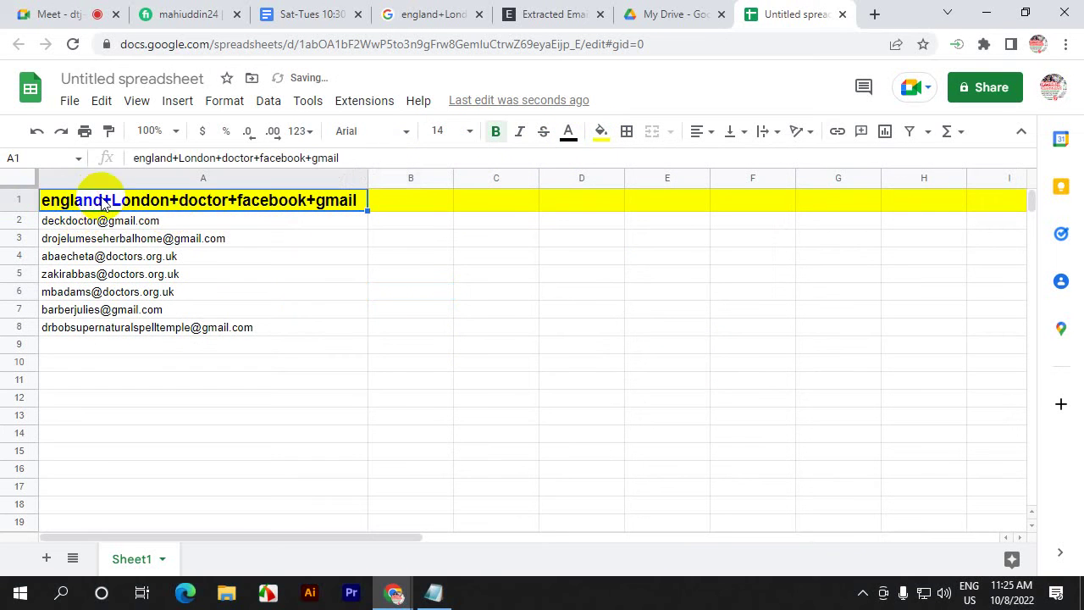
pyautogui.click(13, 198)
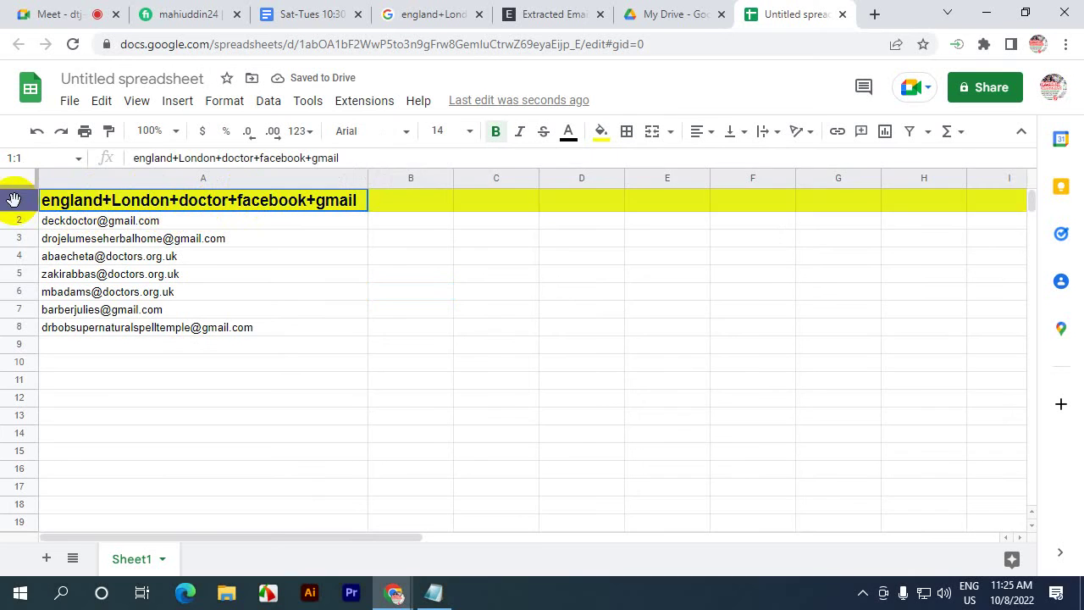
# - Apply text wrapping to the entire sheet and resize all columns together so the A1 heading breaks onto two lines
pyautogui.click(24, 178)
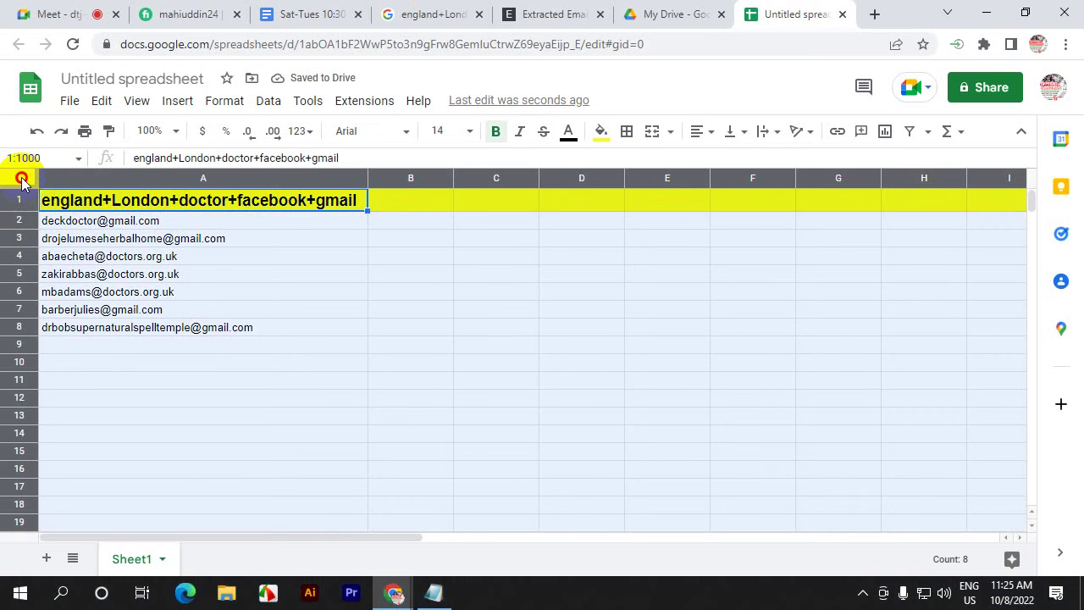
pyautogui.click(237, 101)
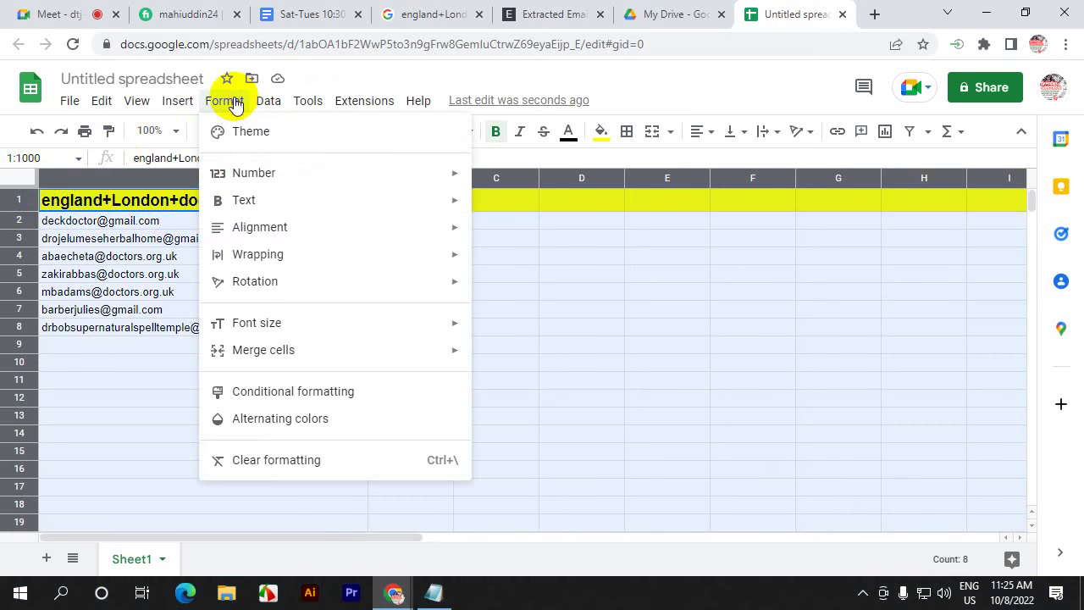
pyautogui.moveTo(254, 260)
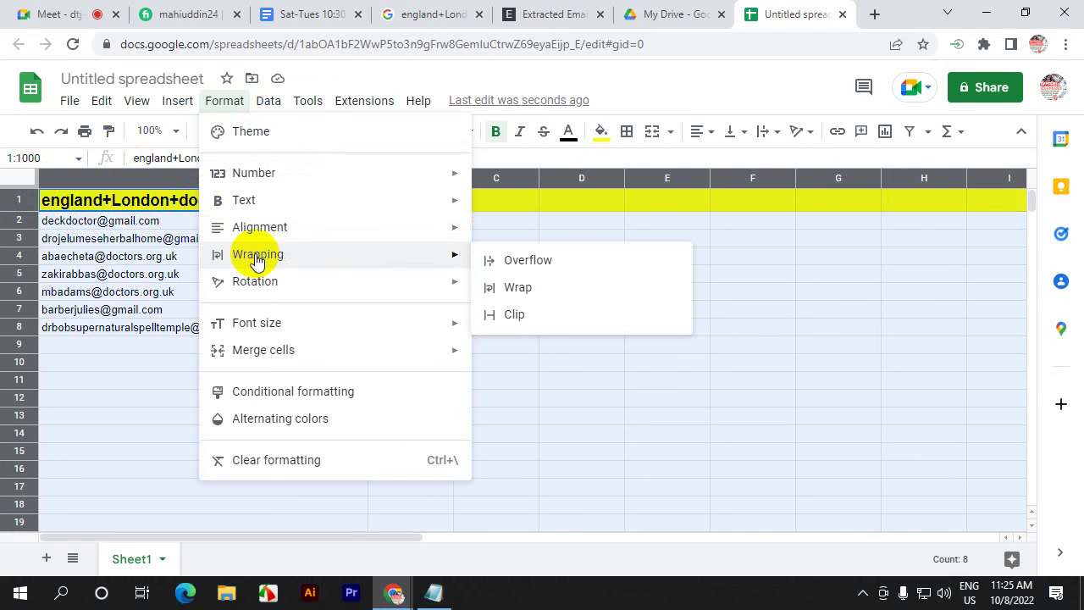
pyautogui.click(519, 289)
pyautogui.moveTo(368, 175); pyautogui.dragTo(267, 170)
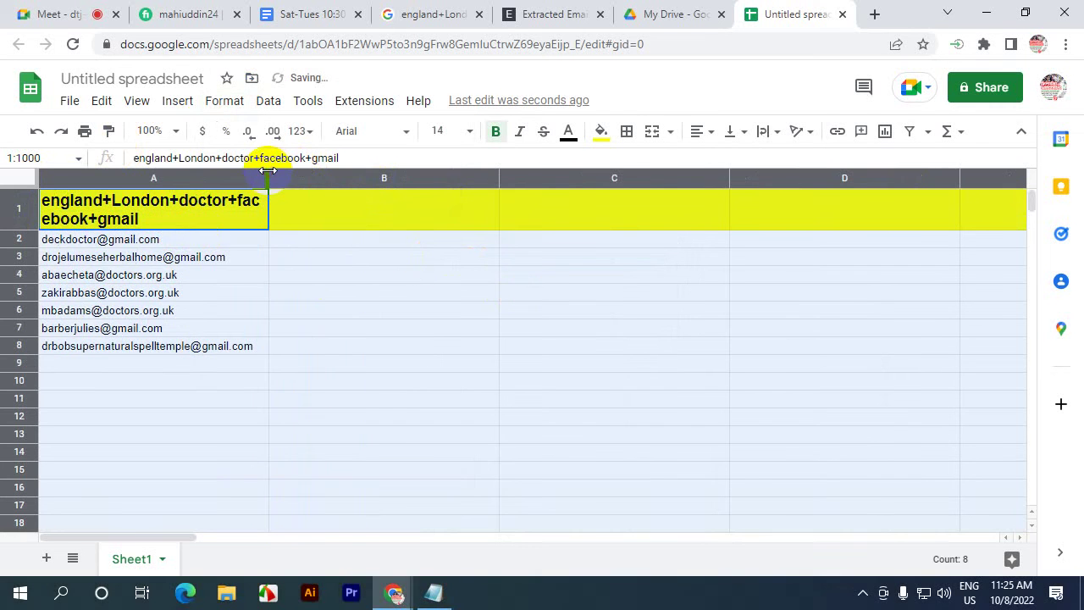
pyautogui.click(344, 292)
pyautogui.click(121, 220)
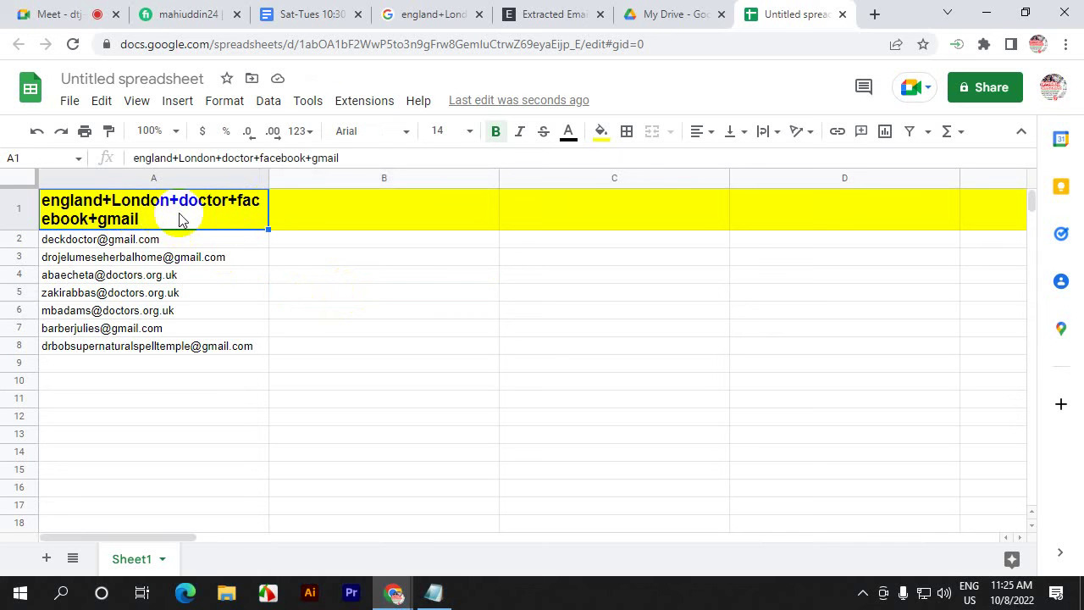
pyautogui.click(131, 348)
pyautogui.click(129, 257)
pyautogui.click(128, 309)
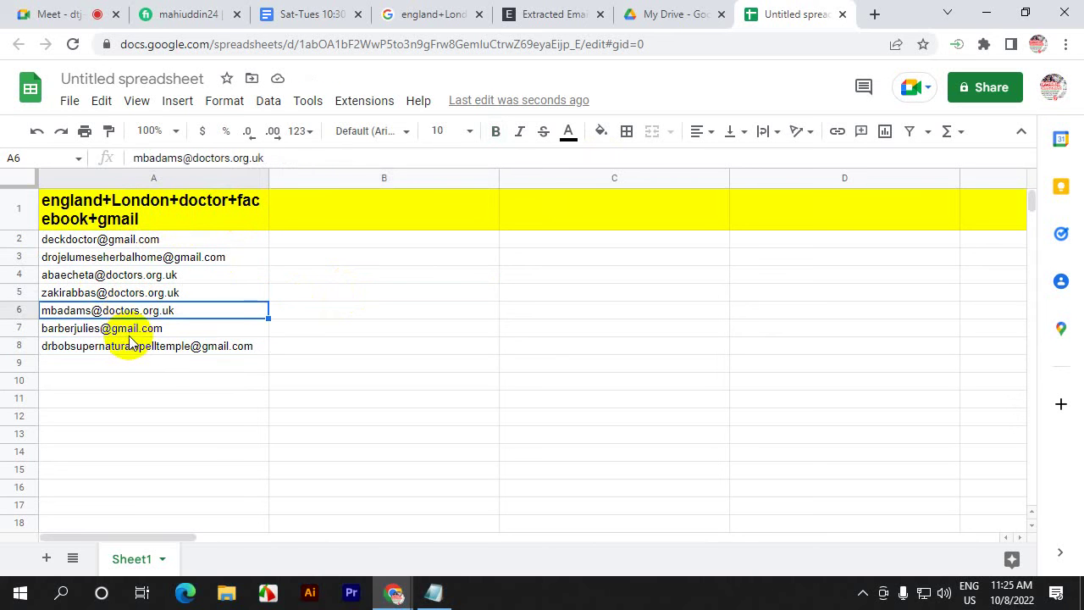
pyautogui.click(130, 328)
# - Rename the untitled spreadsheet as UK DOCTOR Email
pyautogui.click(141, 78)
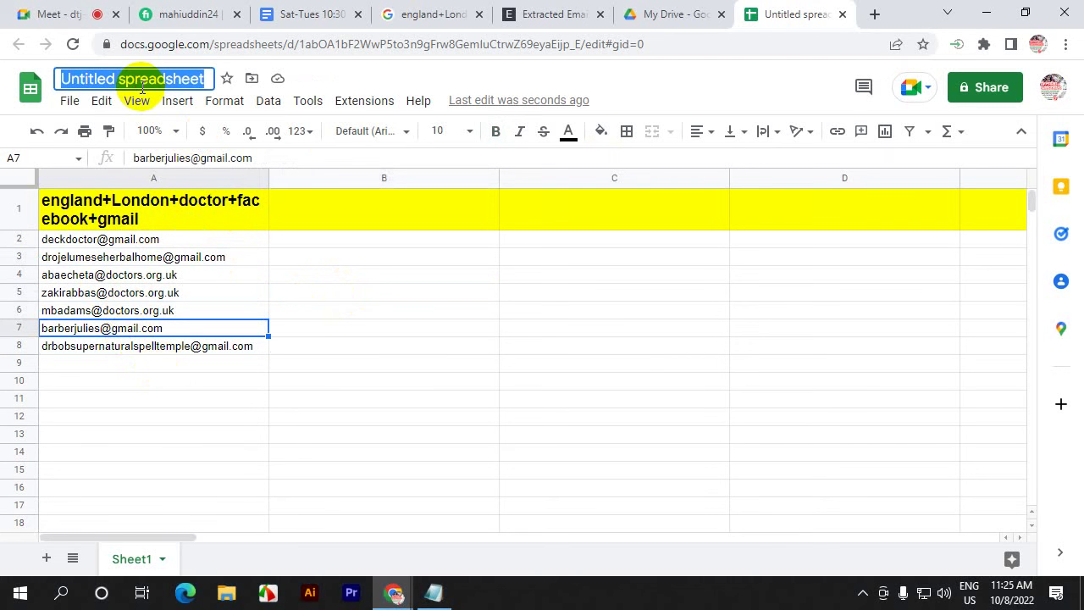
pyautogui.click(148, 219)
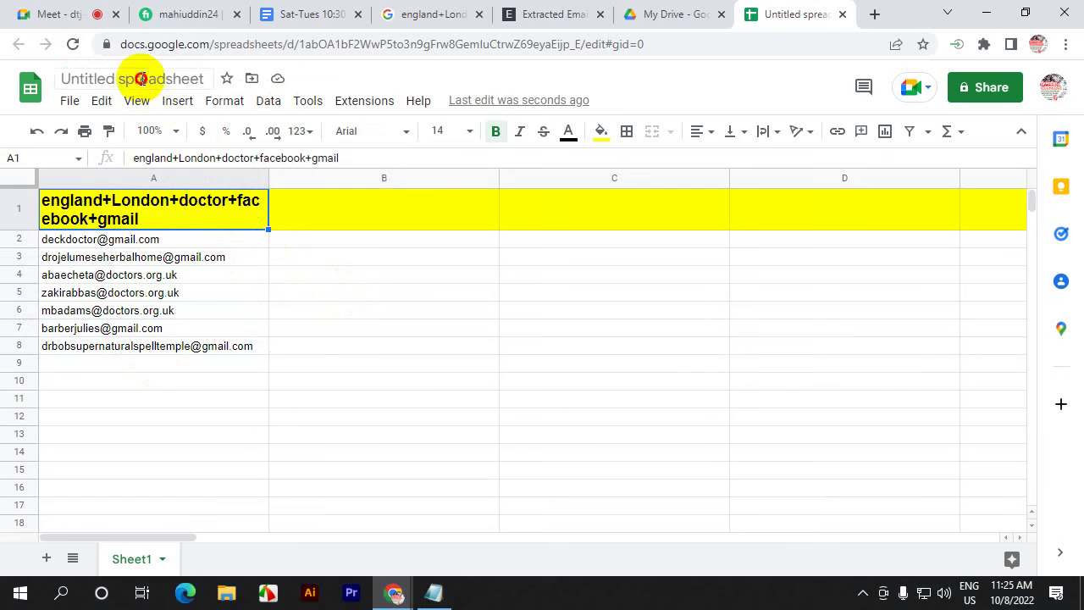
pyautogui.click(140, 78)
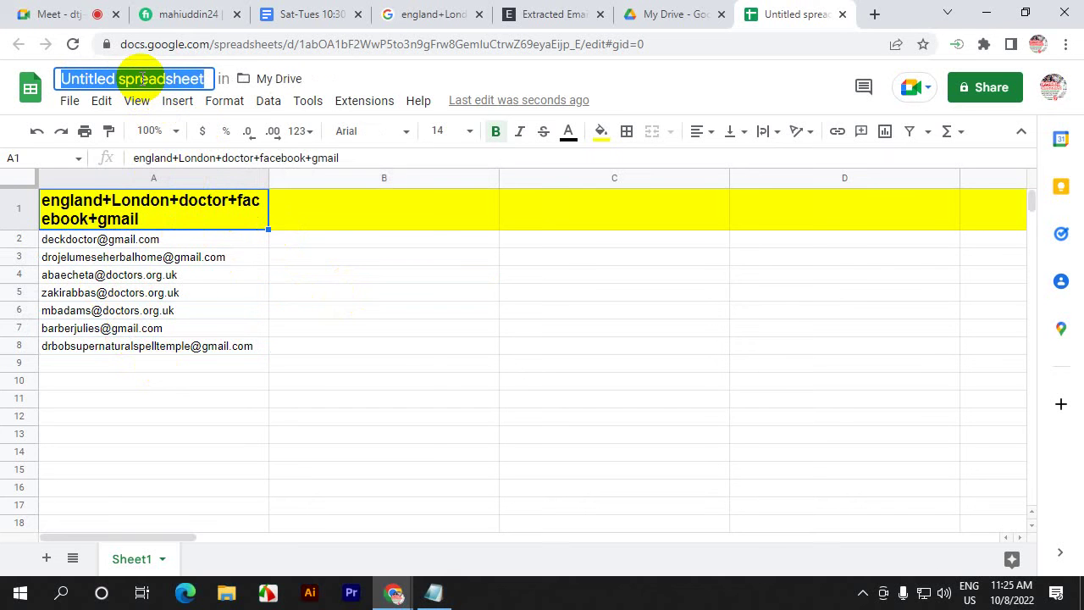
pyautogui.write('UK')
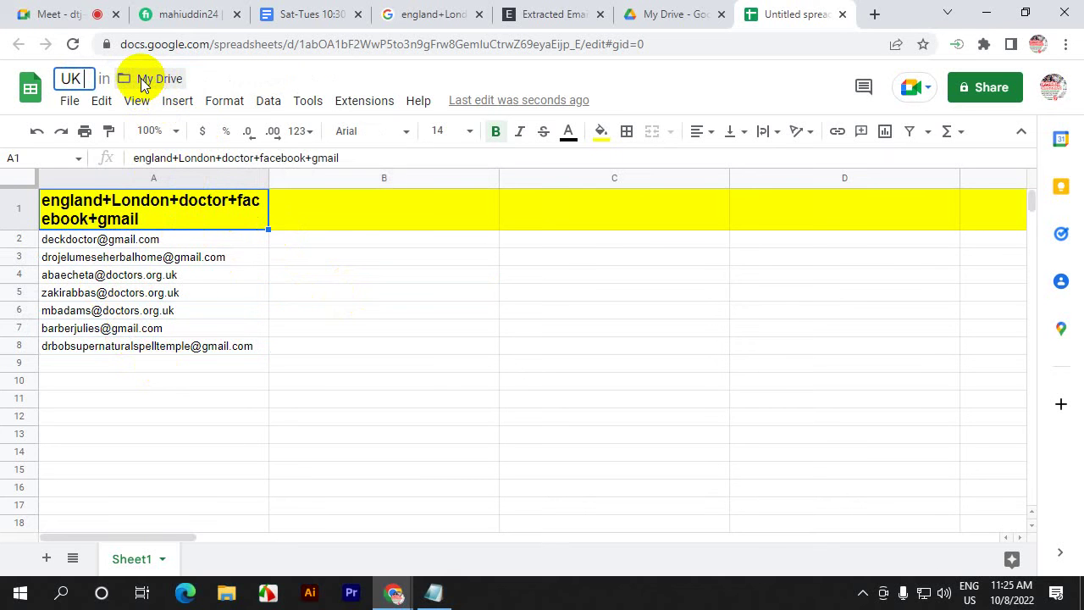
pyautogui.write(' DOCTO')
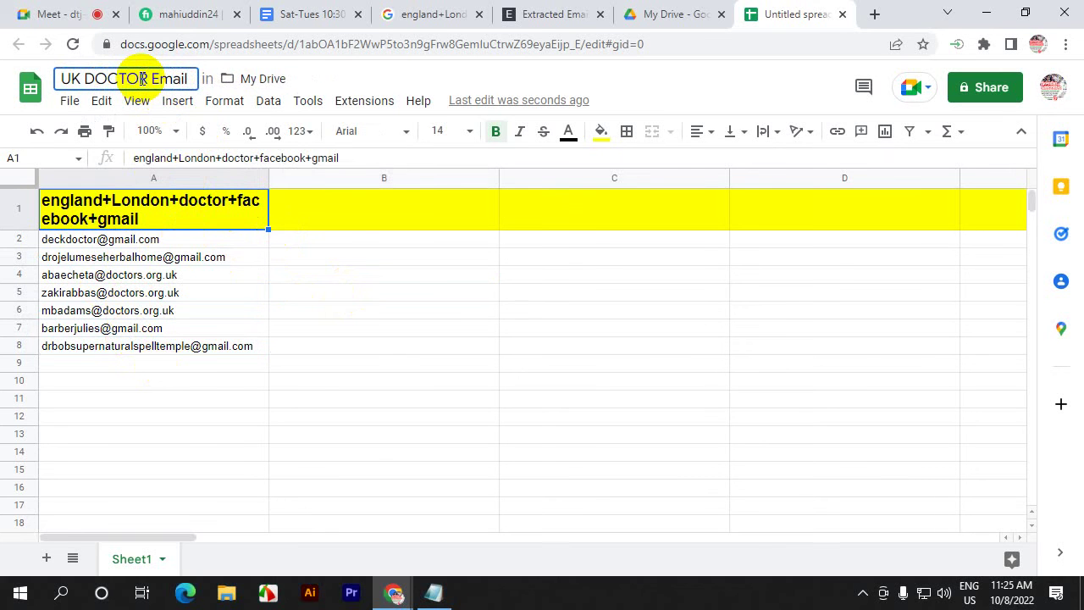
pyautogui.write('R Email')
pyautogui.click(343, 346)
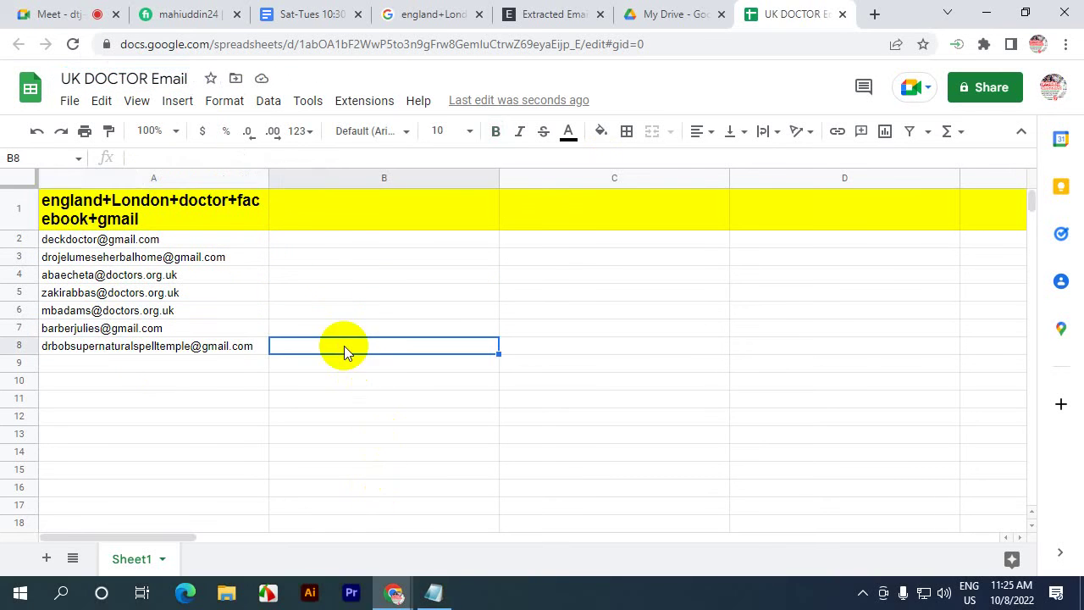
# - Apply all borders to every cell of the sheet
pyautogui.click(28, 178)
pyautogui.click(627, 131)
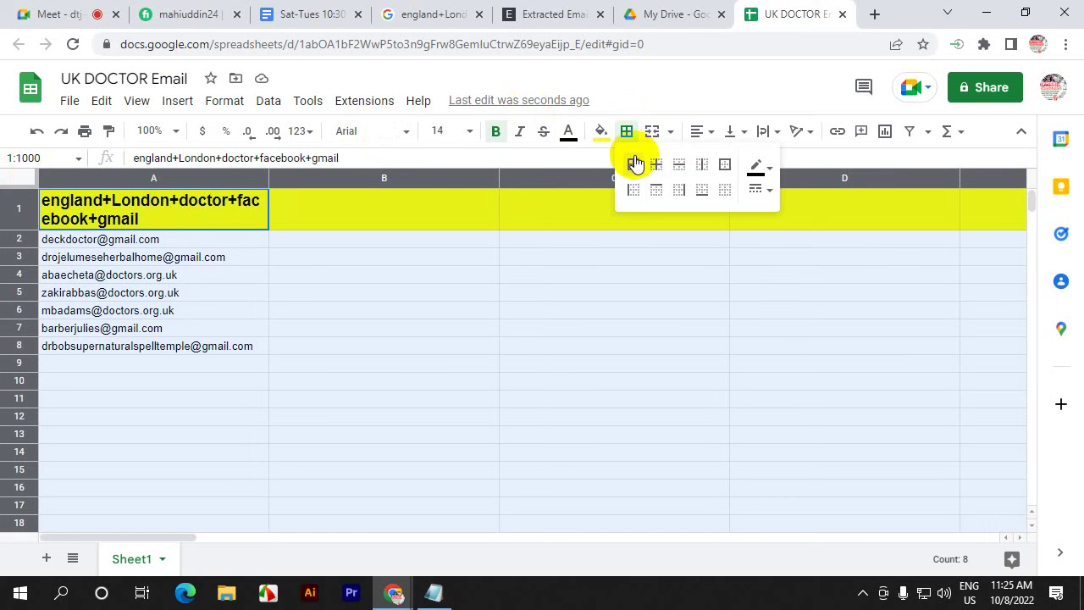
pyautogui.click(635, 167)
pyautogui.click(339, 310)
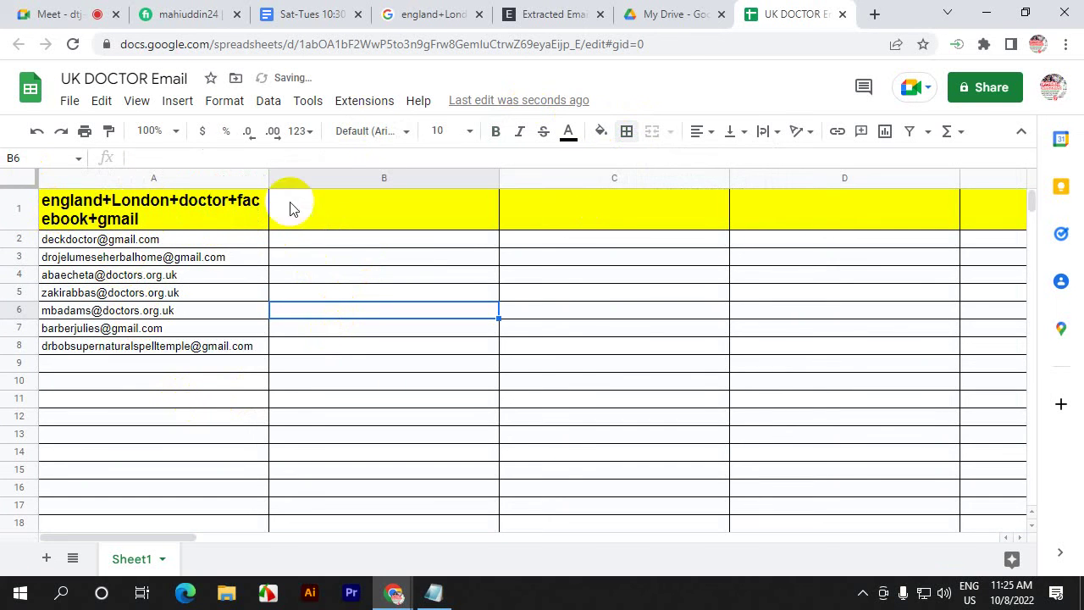
# - Close the My Drive page and open page 2 of the Google results for england+London+doctor+facebook+gmail
pyautogui.click(691, 12)
pyautogui.click(721, 14)
pyautogui.click(418, 15)
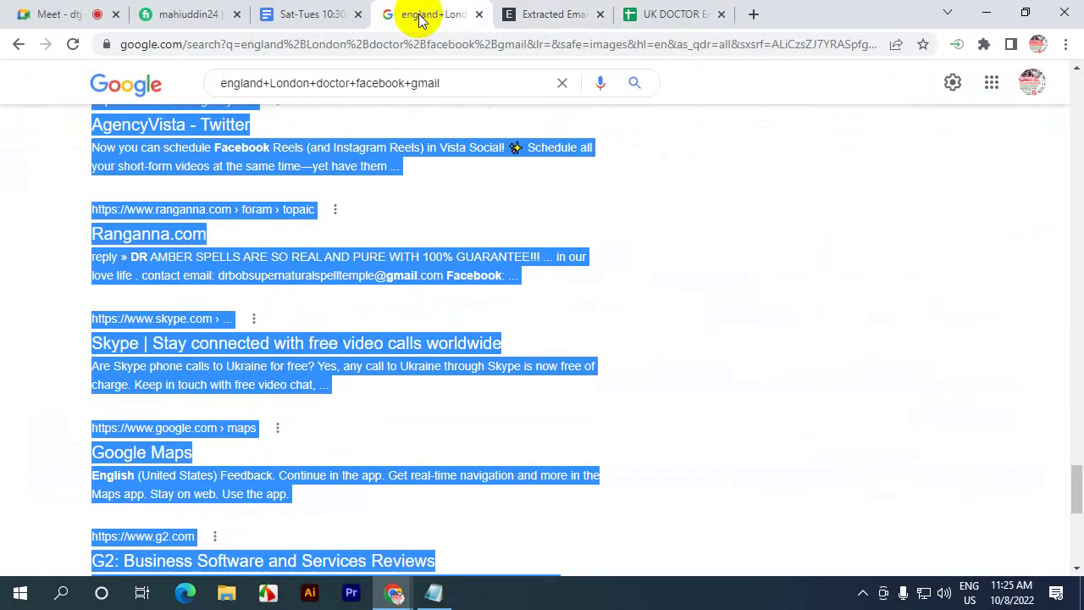
pyautogui.scroll(-10, 365, 295)
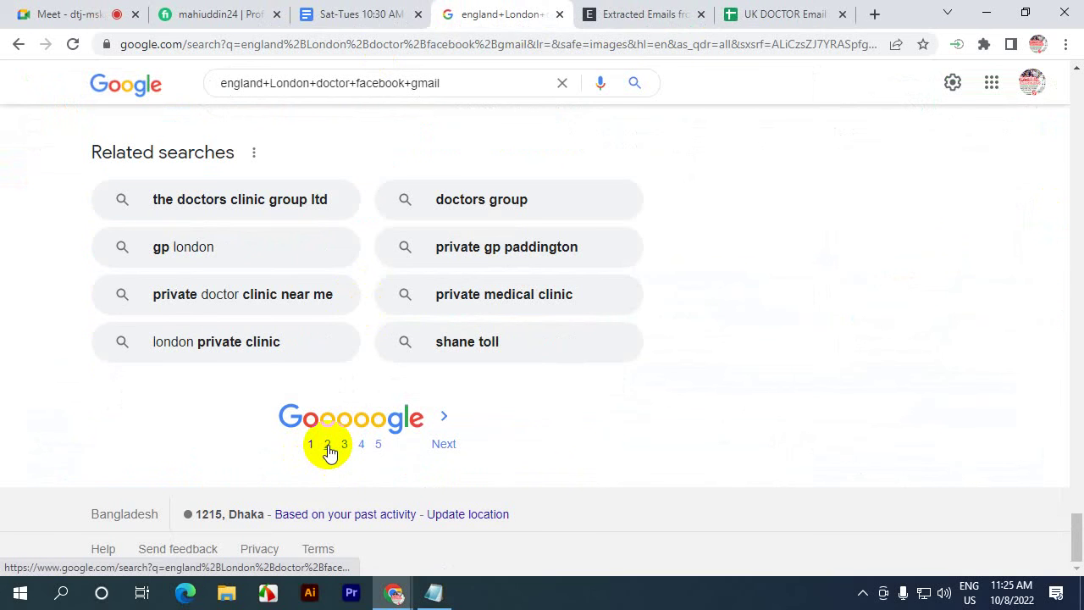
pyautogui.click(328, 444)
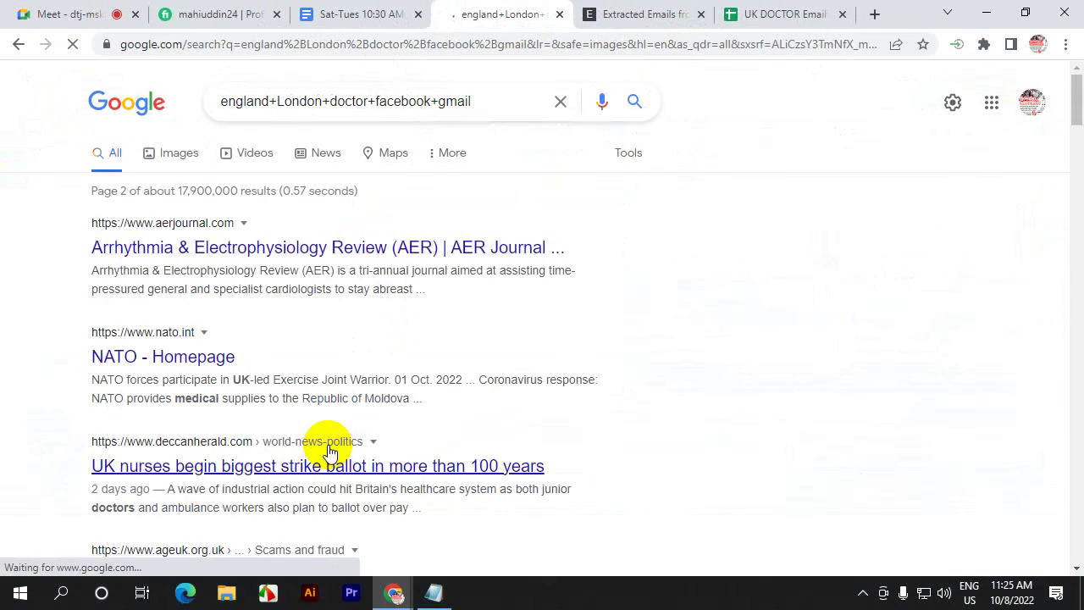
# - Copy all the text of the second results page, from the first result through the related searches
pyautogui.scroll(-3, 101, 271)
pyautogui.scroll(3, 109, 278)
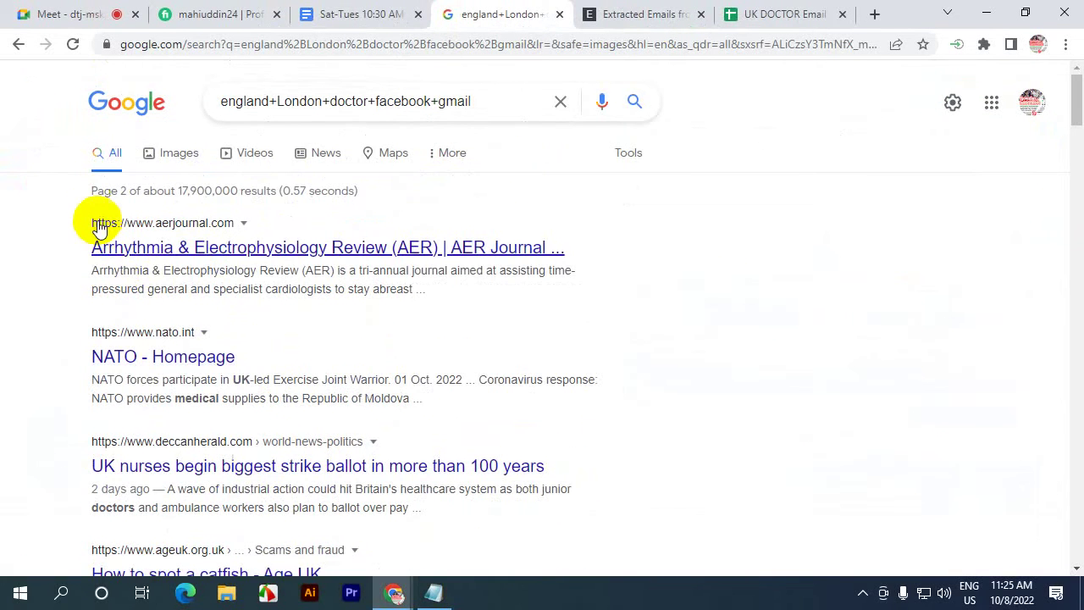
pyautogui.moveTo(76, 205); pyautogui.dragTo(595, 336)
pyautogui.scroll(5, 265, 174)
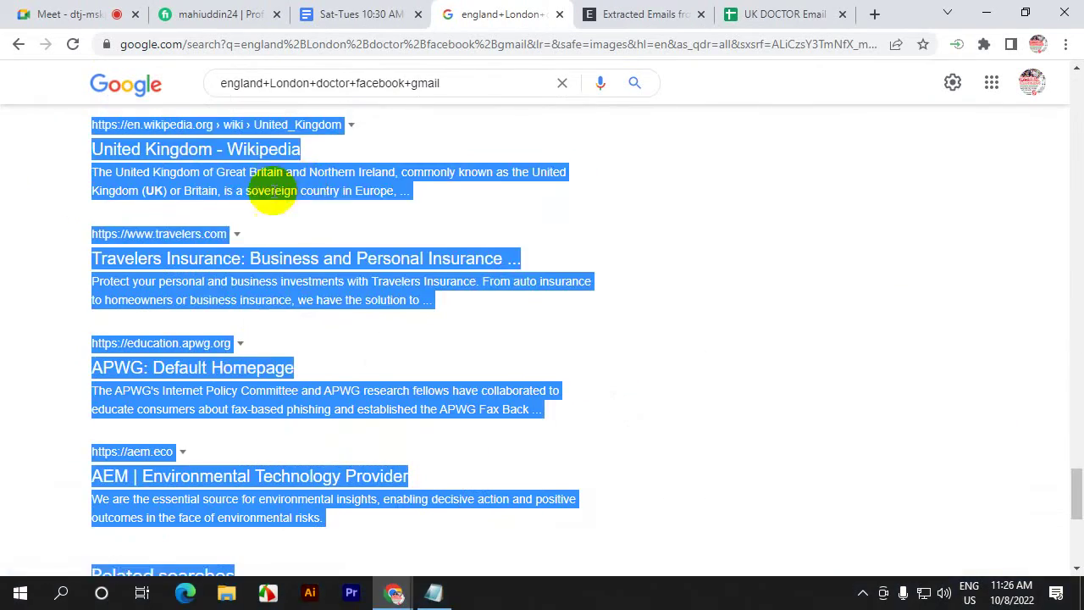
pyautogui.rightClick(218, 140)
pyautogui.click(253, 273)
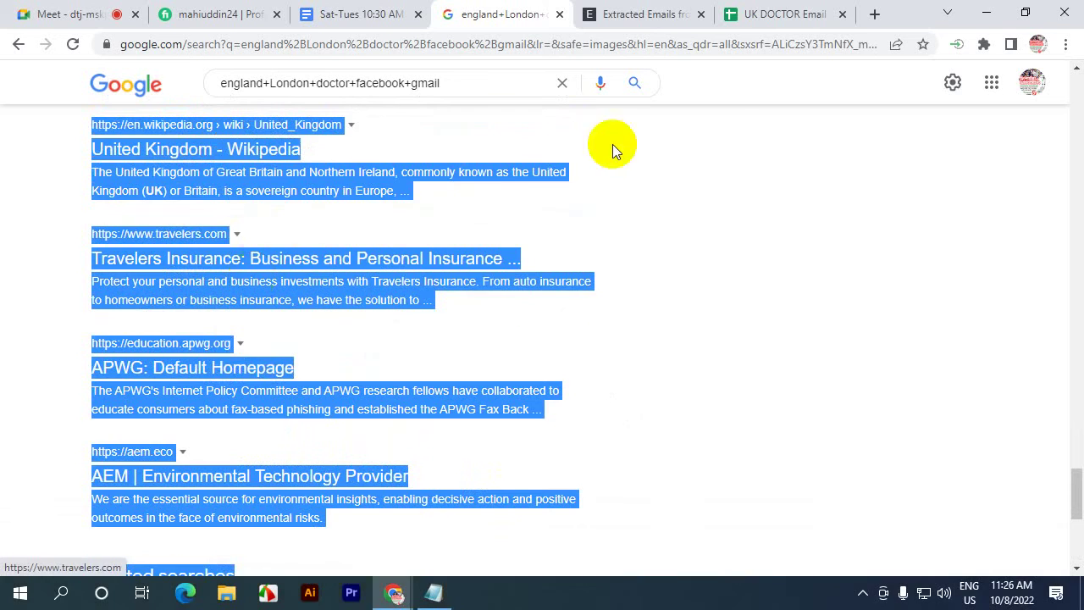
# - Switch to the Email-Checker email extractor and reload its page
pyautogui.click(623, 12)
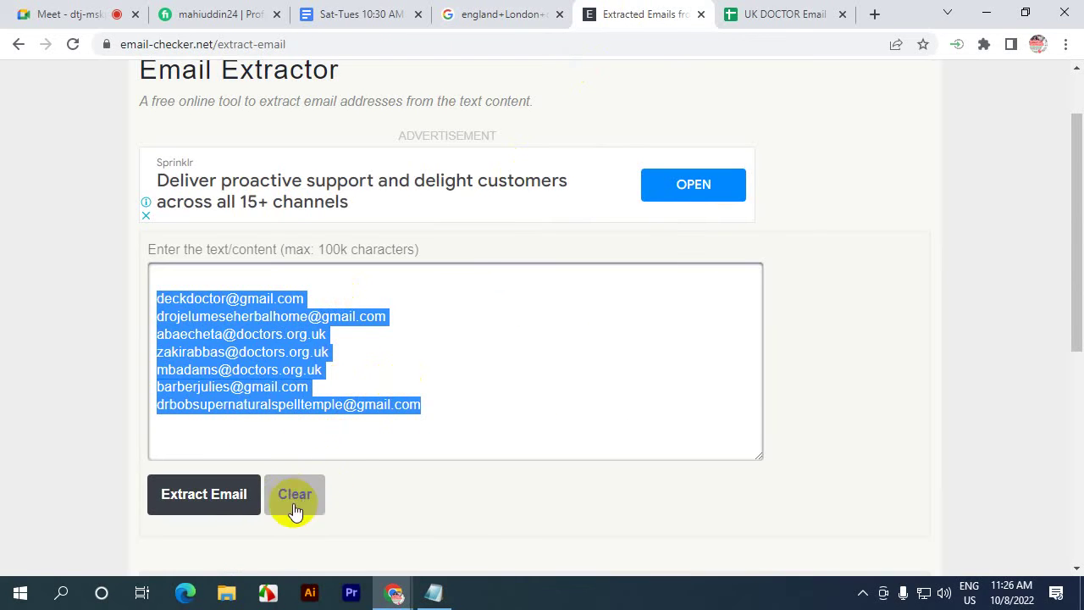
pyautogui.scroll(1, 463, 378)
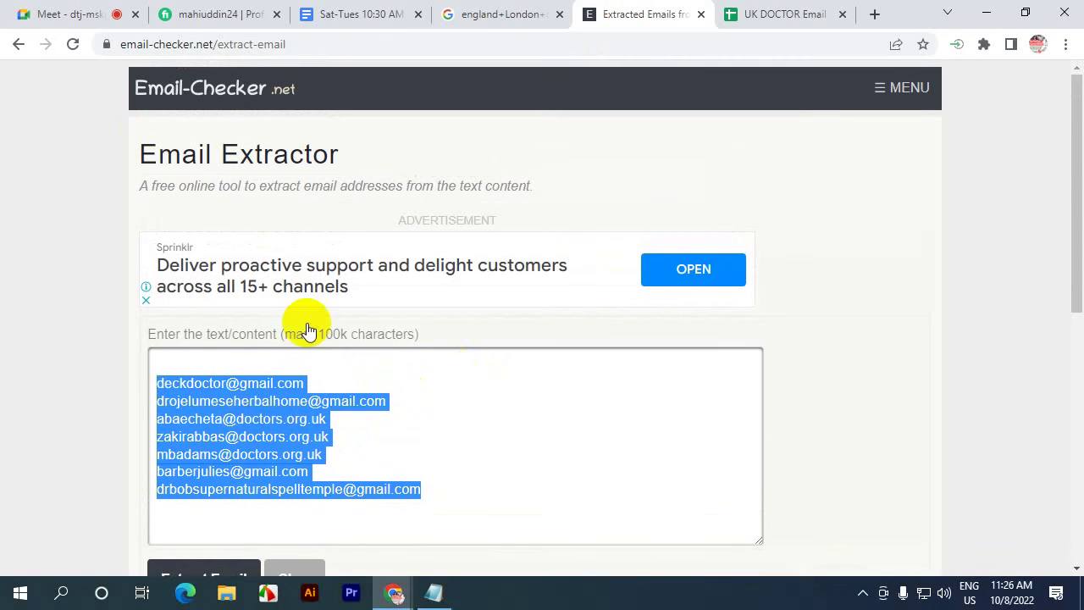
pyautogui.click(73, 44)
pyautogui.click(606, 176)
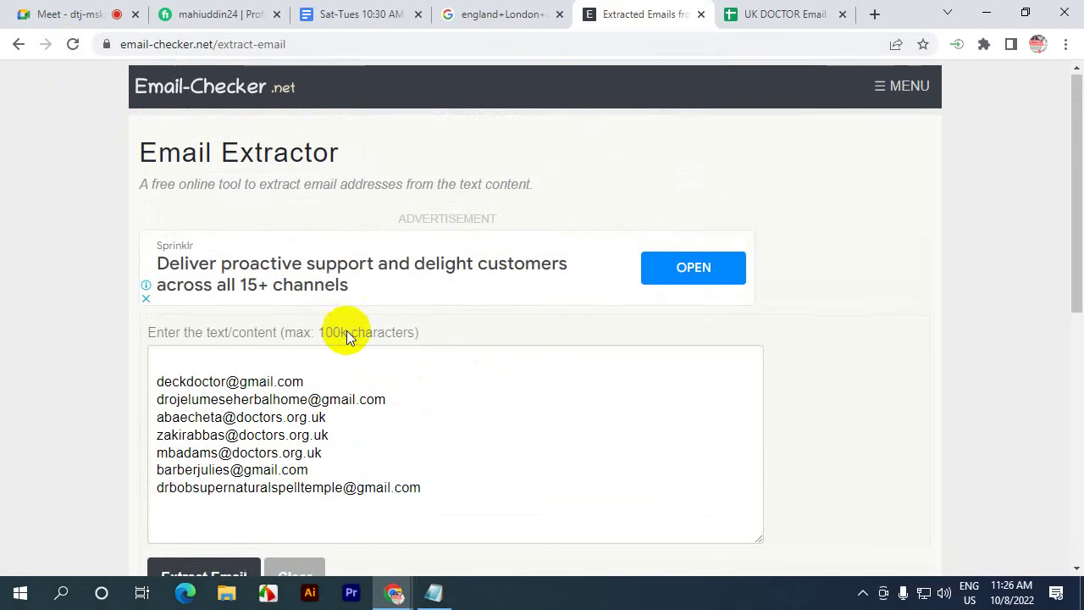
# - Try replacing the old addresses in the extractor's text box with the copied page 2 results, and reload the page
pyautogui.scroll(-2, 346, 330)
pyautogui.moveTo(443, 320); pyautogui.dragTo(33, 214)
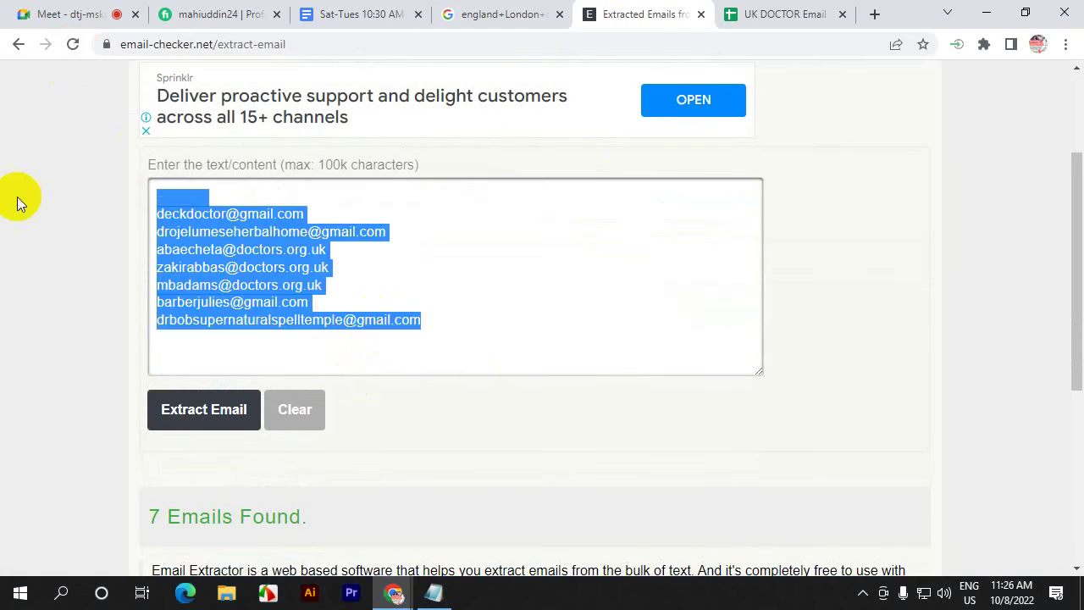
pyautogui.press('BackSpace')
pyautogui.scroll(2, 194, 244)
pyautogui.scroll(-1, 386, 294)
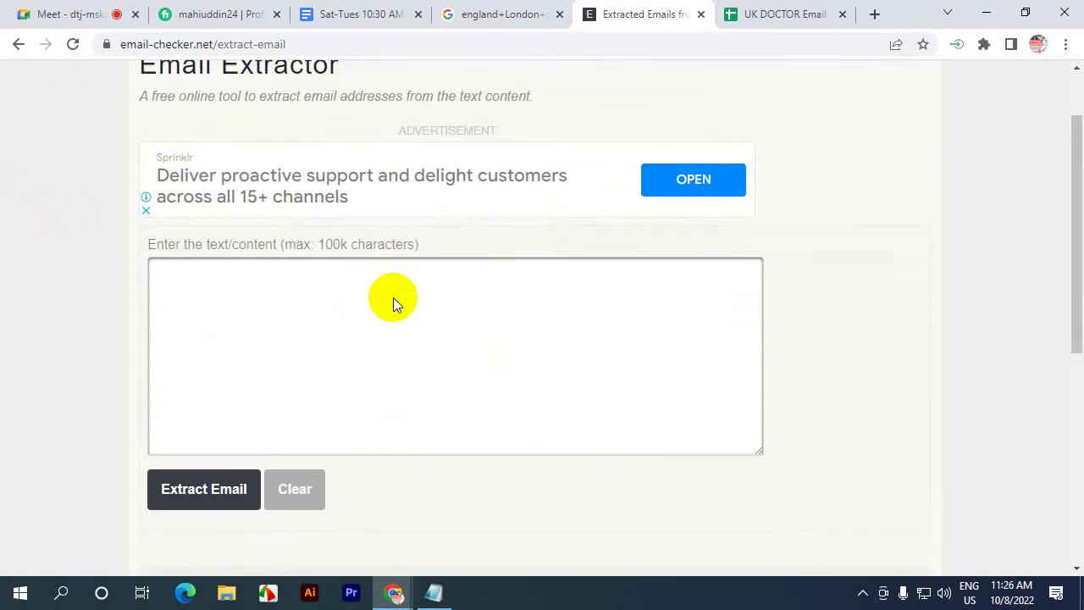
pyautogui.scroll(-3, 393, 297)
pyautogui.scroll(4, 393, 293)
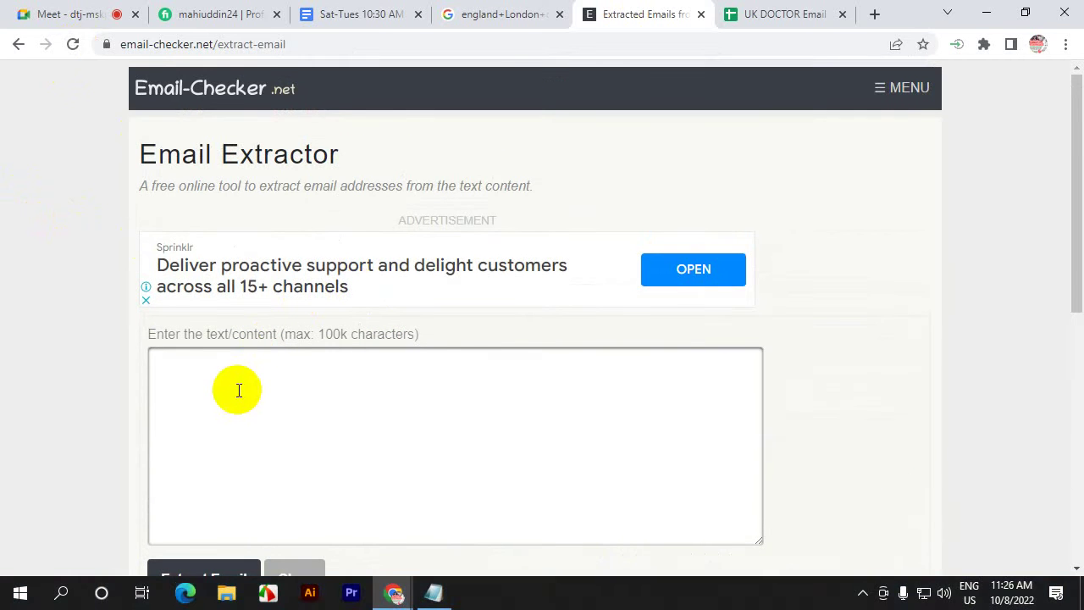
pyautogui.hotkey('ctrl', 'v')
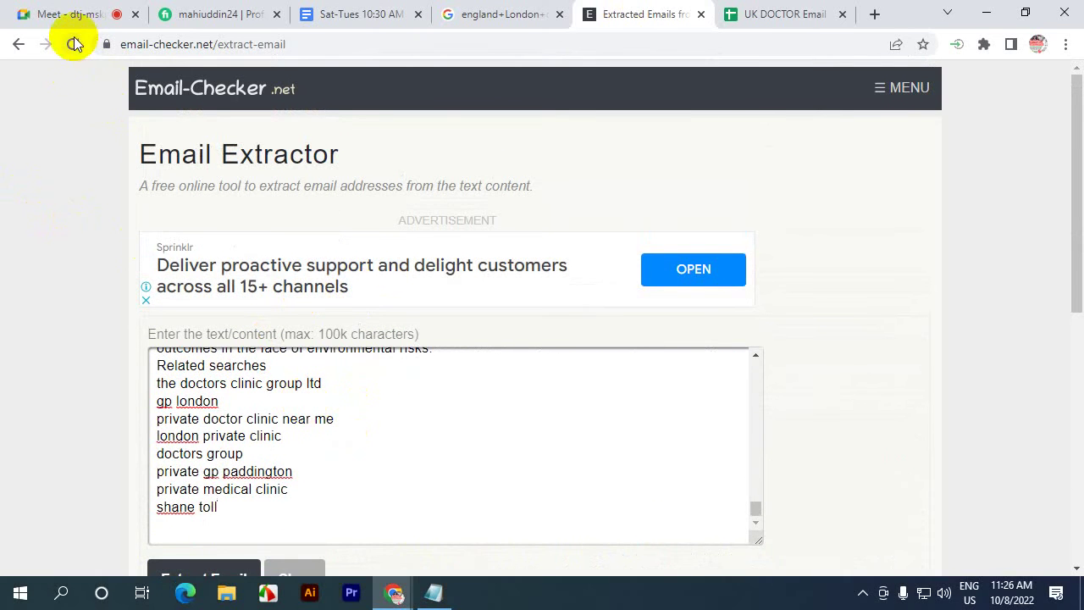
pyautogui.click(74, 44)
pyautogui.click(592, 170)
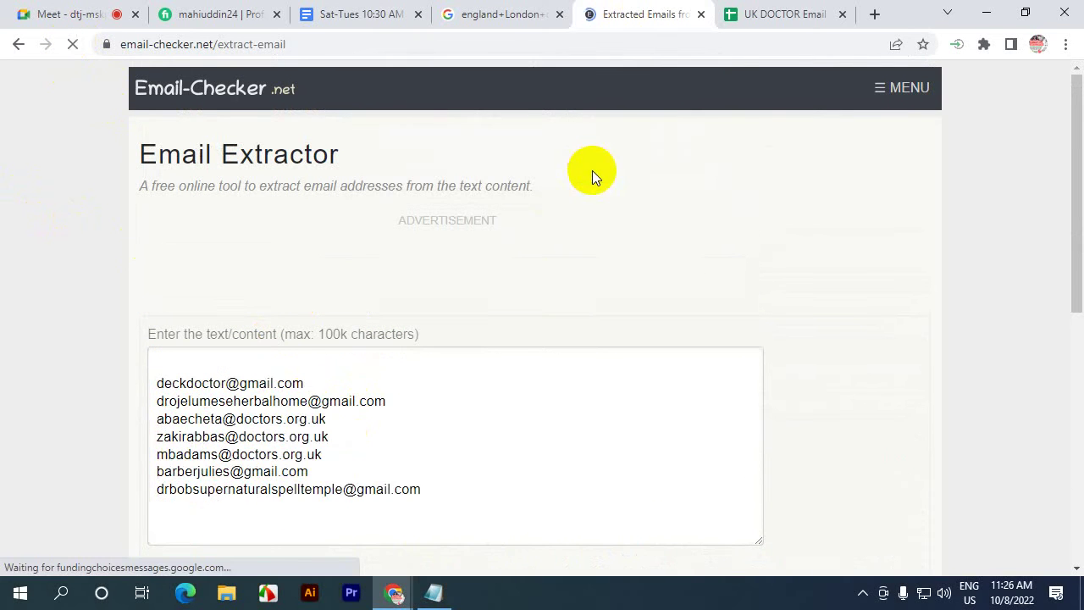
# - Remove the old addresses from the extractor's text box, reload the page with form resubmission and clear the input
pyautogui.moveTo(440, 491); pyautogui.dragTo(136, 382)
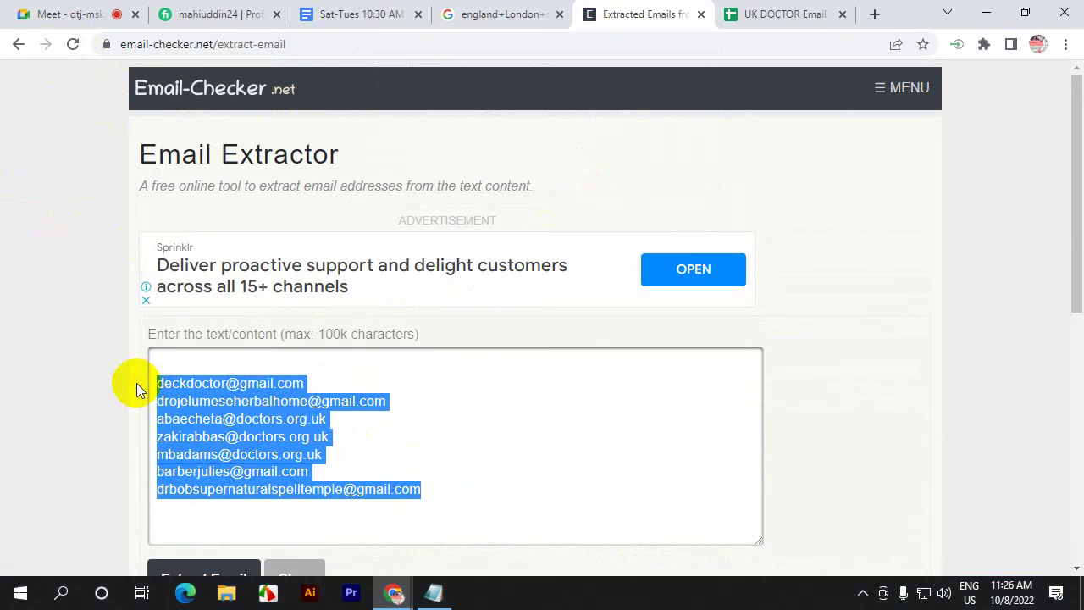
pyautogui.hotkey('ctrl', 'x')
pyautogui.scroll(-2, 325, 382)
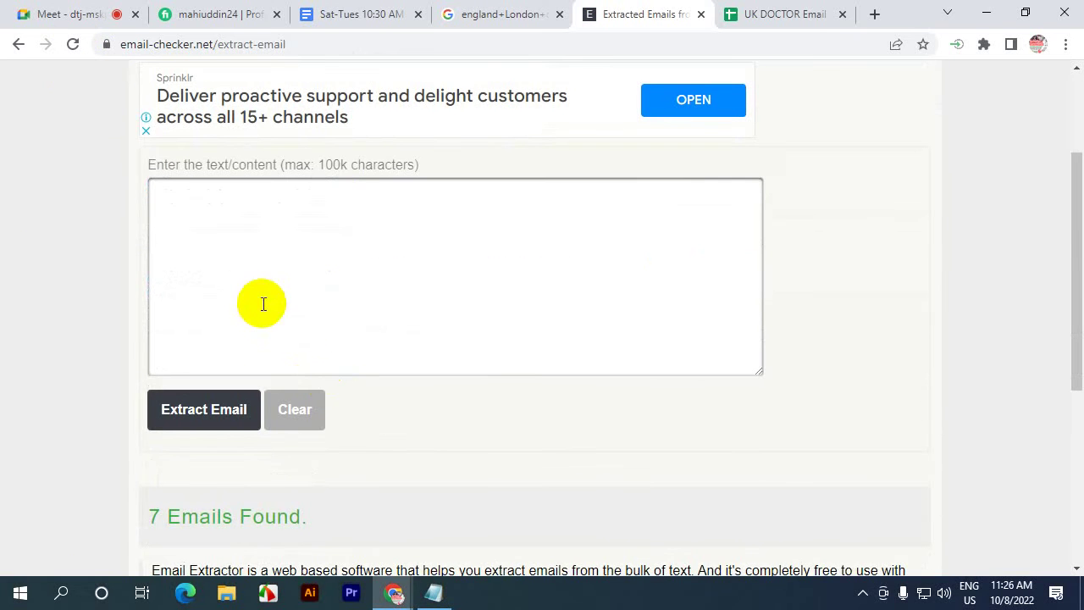
pyautogui.click(75, 45)
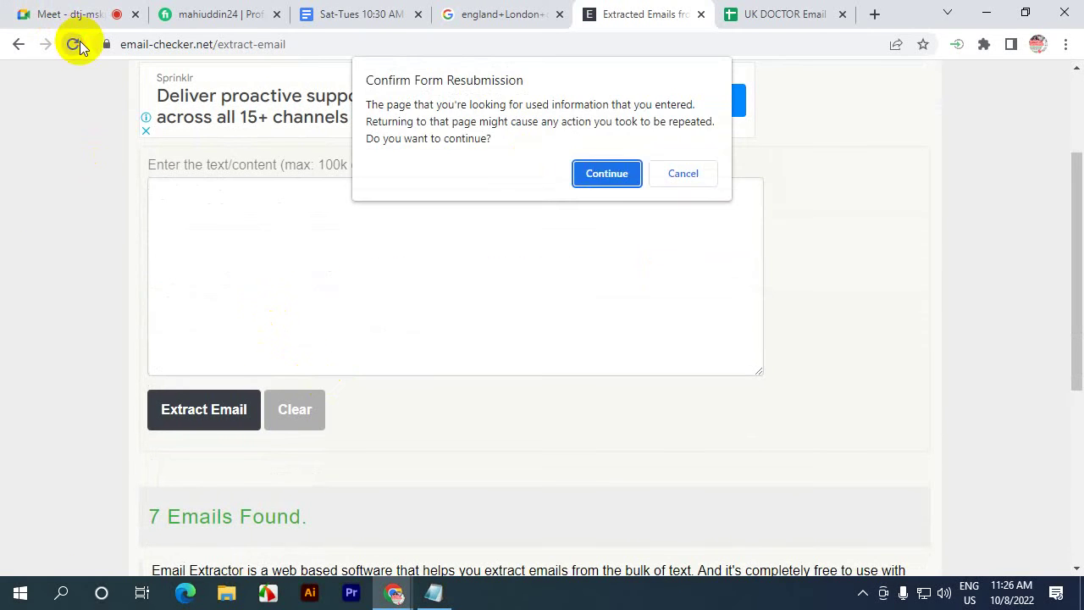
pyautogui.click(604, 172)
pyautogui.click(297, 422)
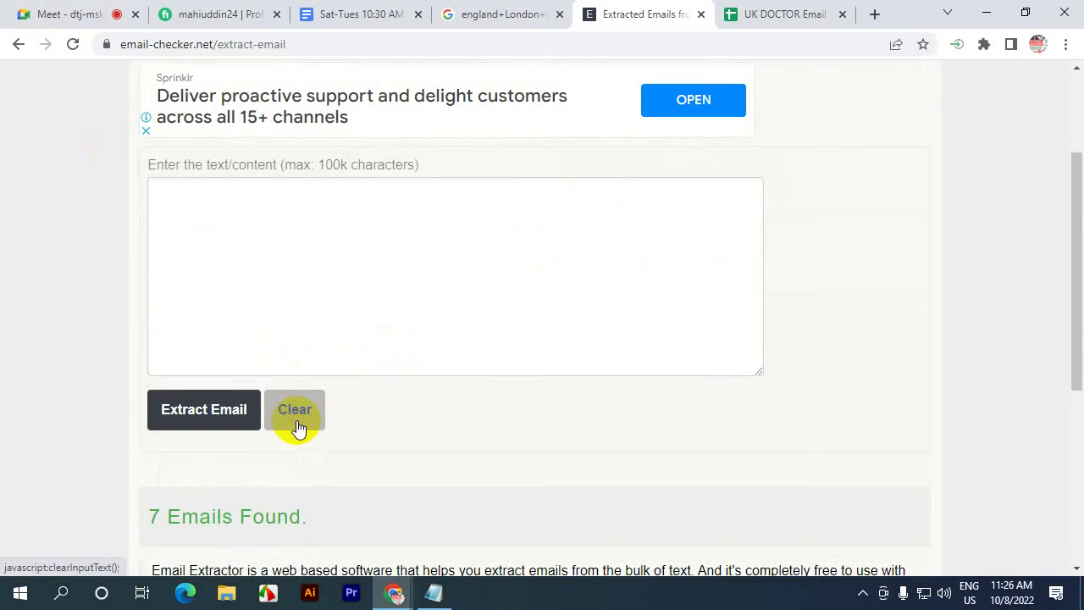
# - Paste the copied page 2 results into the extractor's empty text box and extract the emails from them
pyautogui.scroll(2, 333, 286)
pyautogui.click(229, 387)
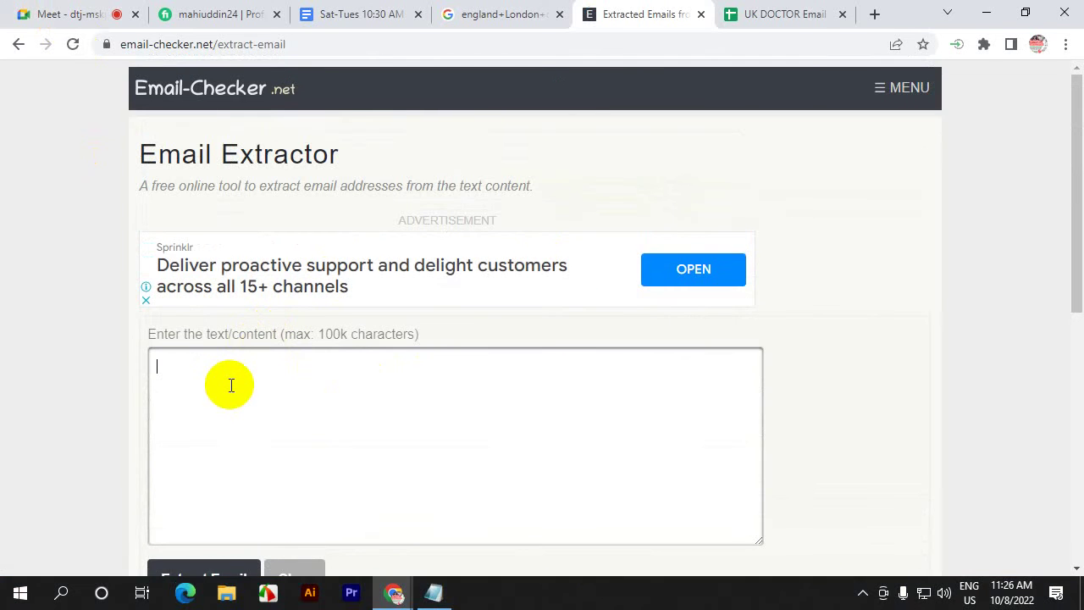
pyautogui.hotkey('ctrl', 'v')
pyautogui.scroll(-4, 283, 448)
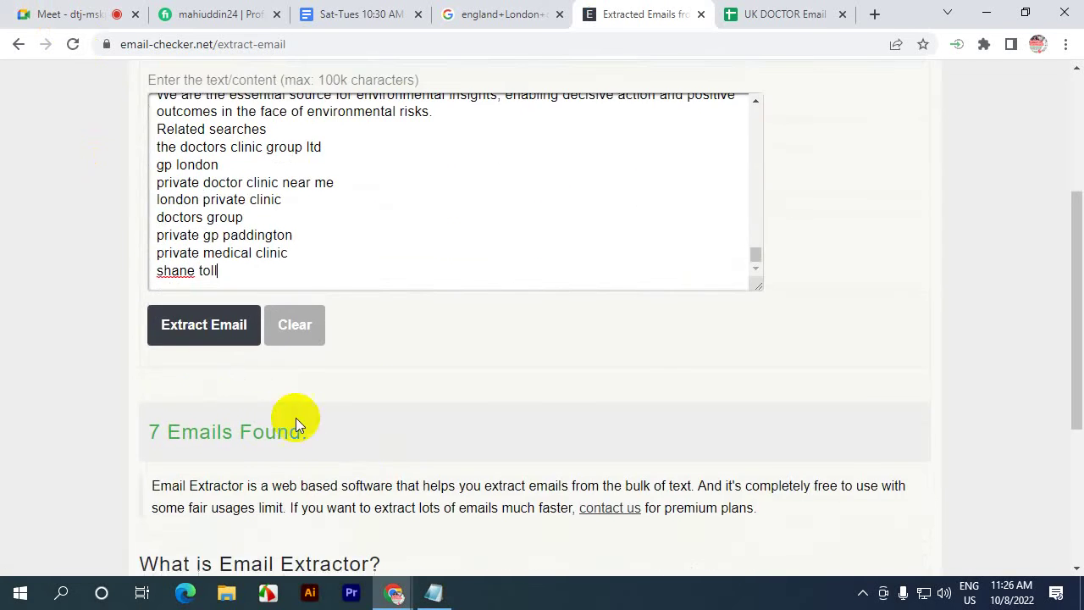
pyautogui.click(199, 334)
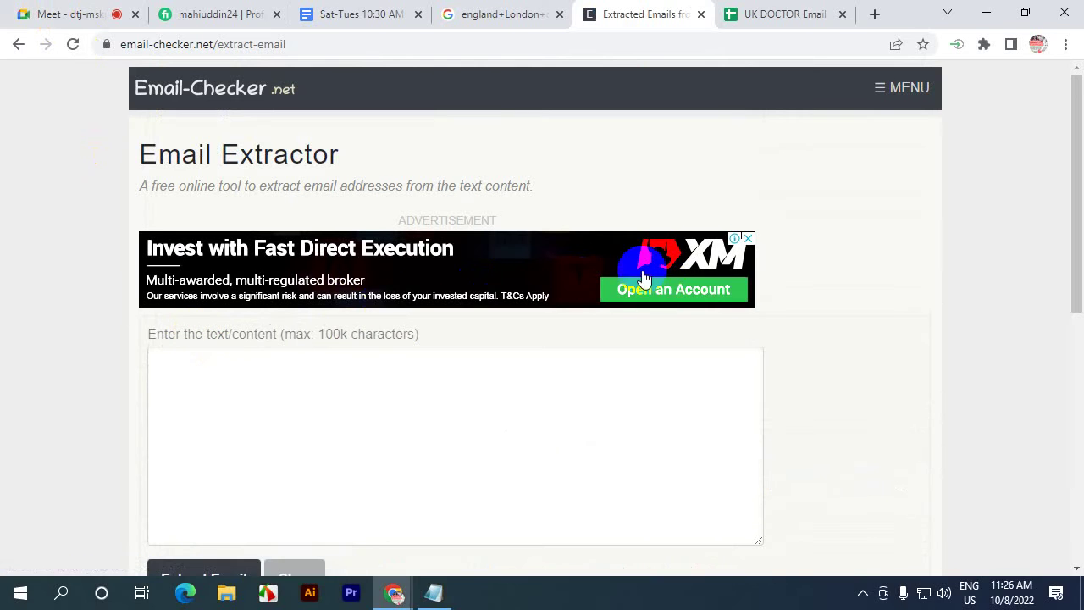
pyautogui.scroll(-2, 407, 339)
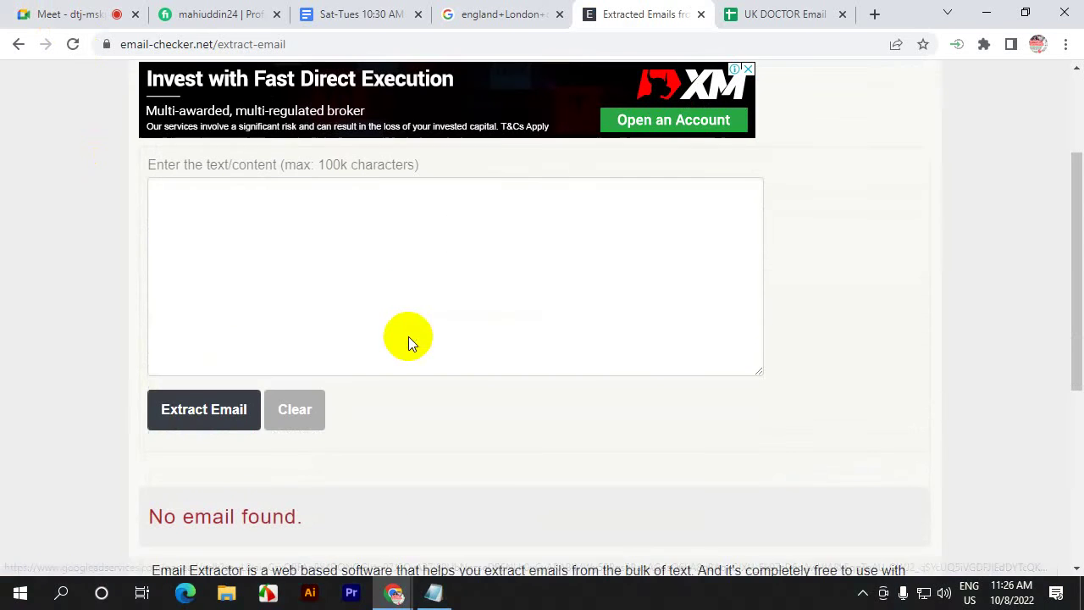
# - Open page 3 of the Google results and copy all its text, from the first result through the related searches
pyautogui.click(517, 116)
pyautogui.click(487, 14)
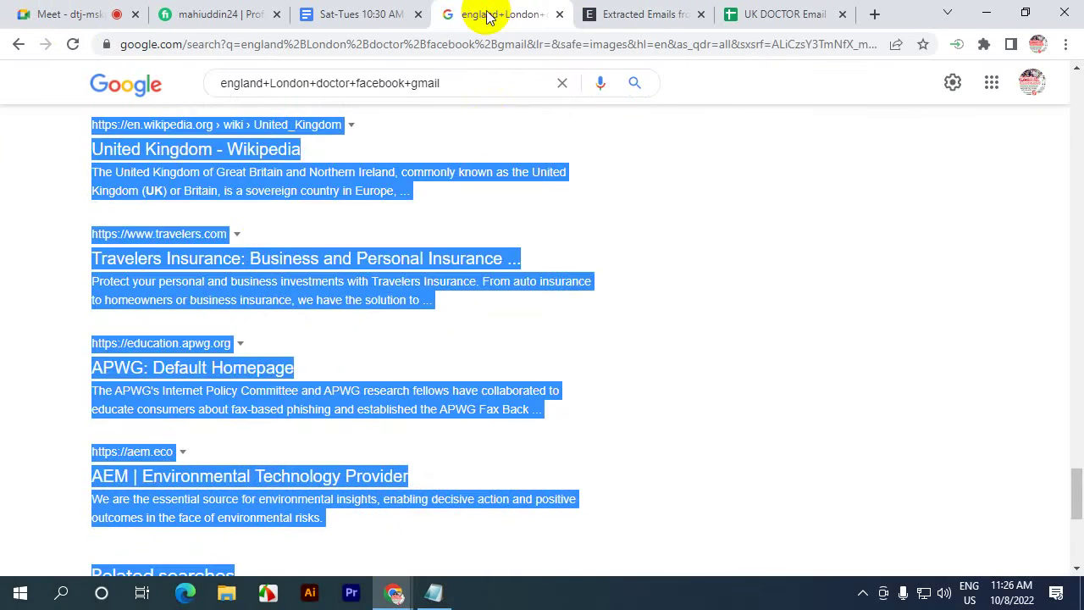
pyautogui.scroll(-5, 382, 430)
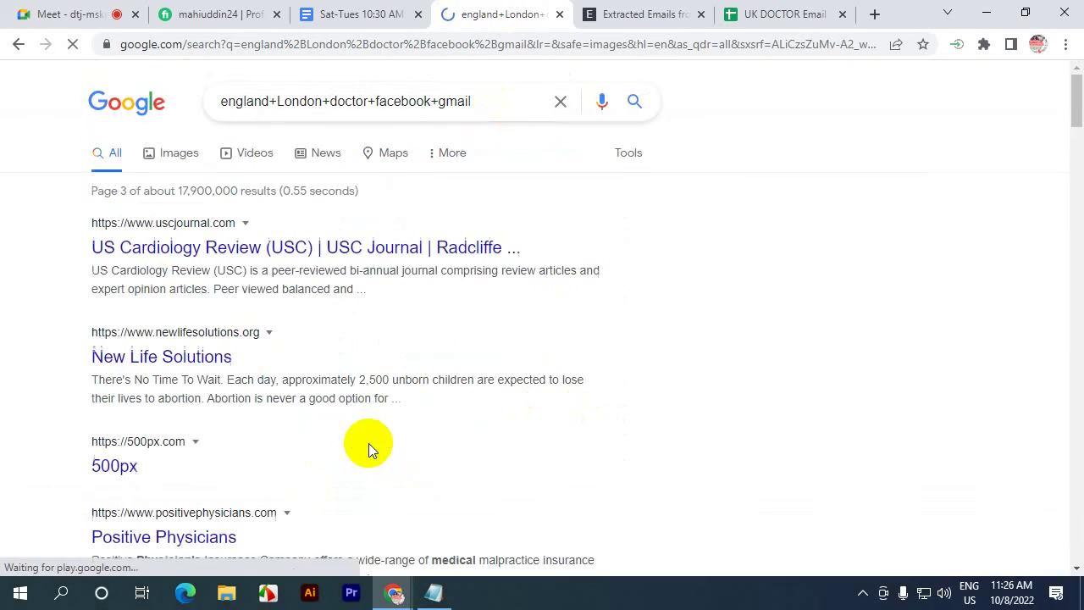
pyautogui.moveTo(86, 215); pyautogui.dragTo(429, 154)
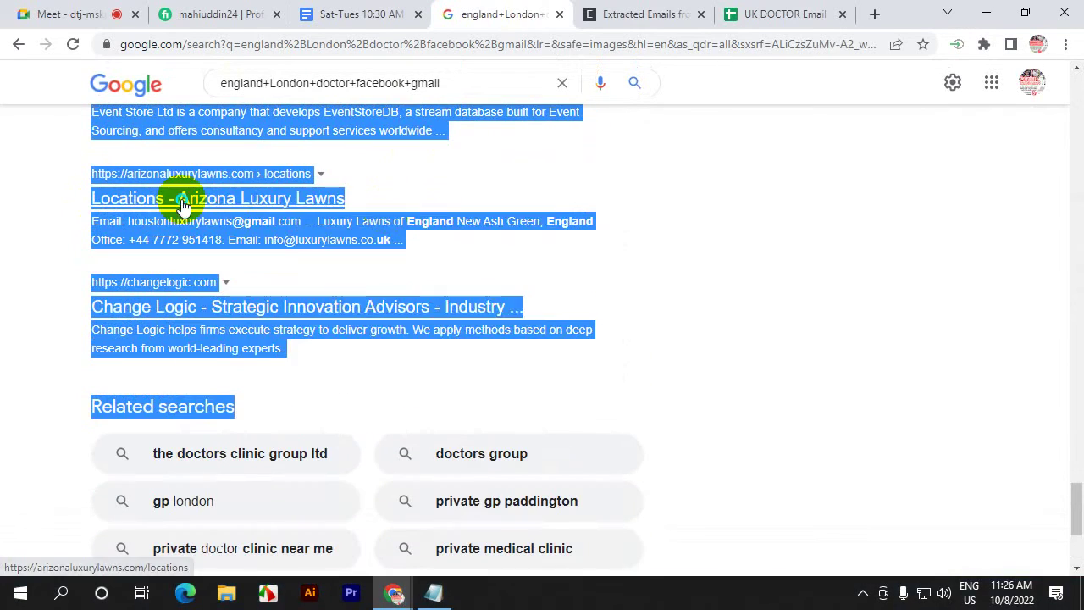
pyautogui.rightClick(193, 204)
pyautogui.click(208, 334)
# - Paste the copied page 3 results into the Email-Checker extractor and extract the emails
pyautogui.click(690, 9)
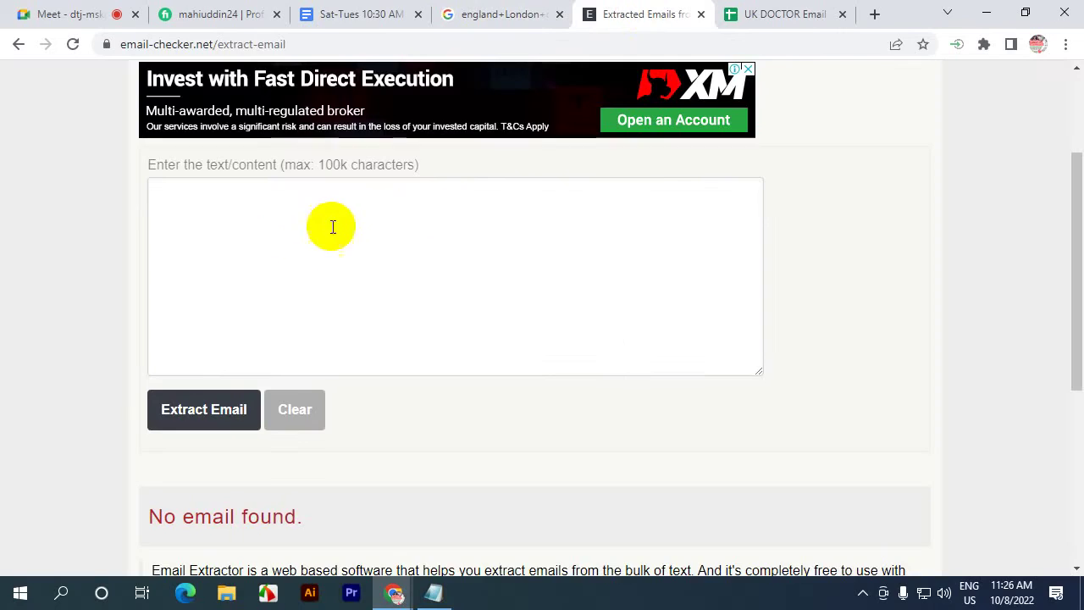
pyautogui.hotkey('ctrl', 'v')
pyautogui.click(205, 413)
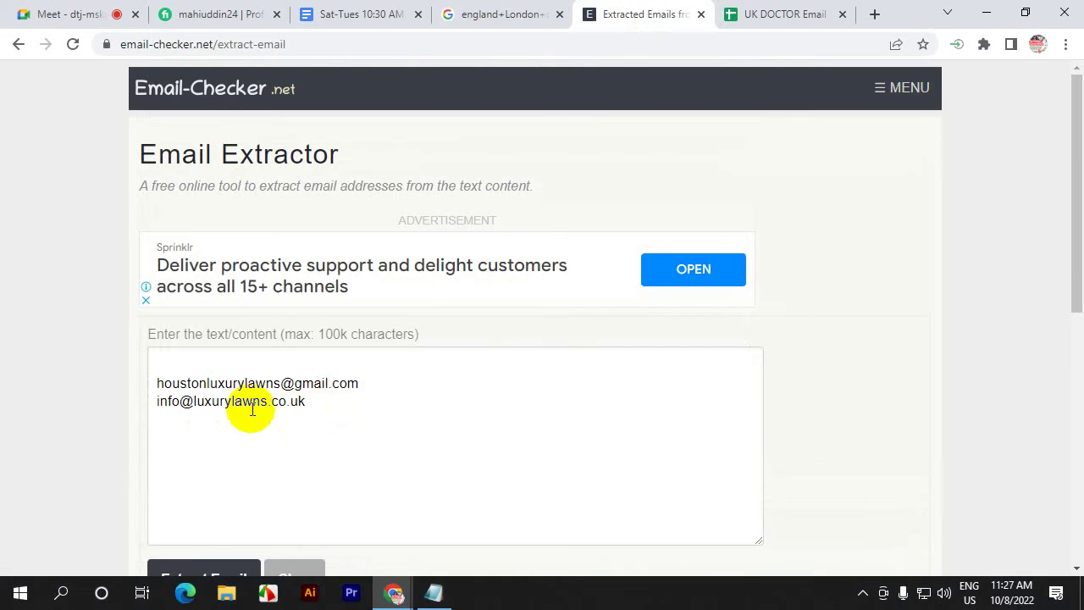
# - Copy the two extracted addresses and paste them into the UK DOCTOR Email sheet starting at cell A9
pyautogui.moveTo(322, 416); pyautogui.dragTo(182, 380)
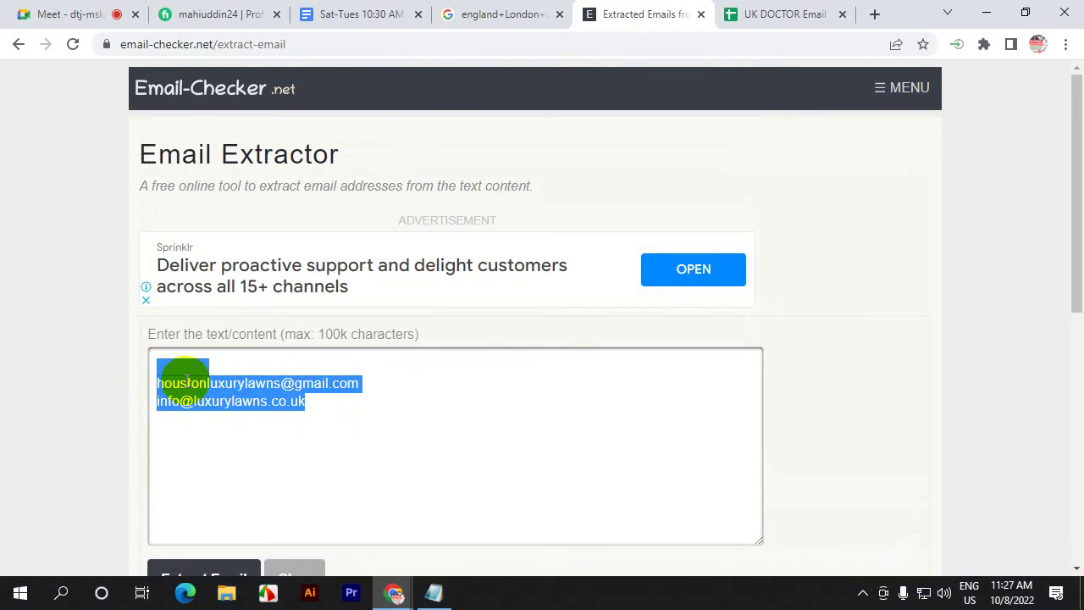
pyautogui.click(199, 383)
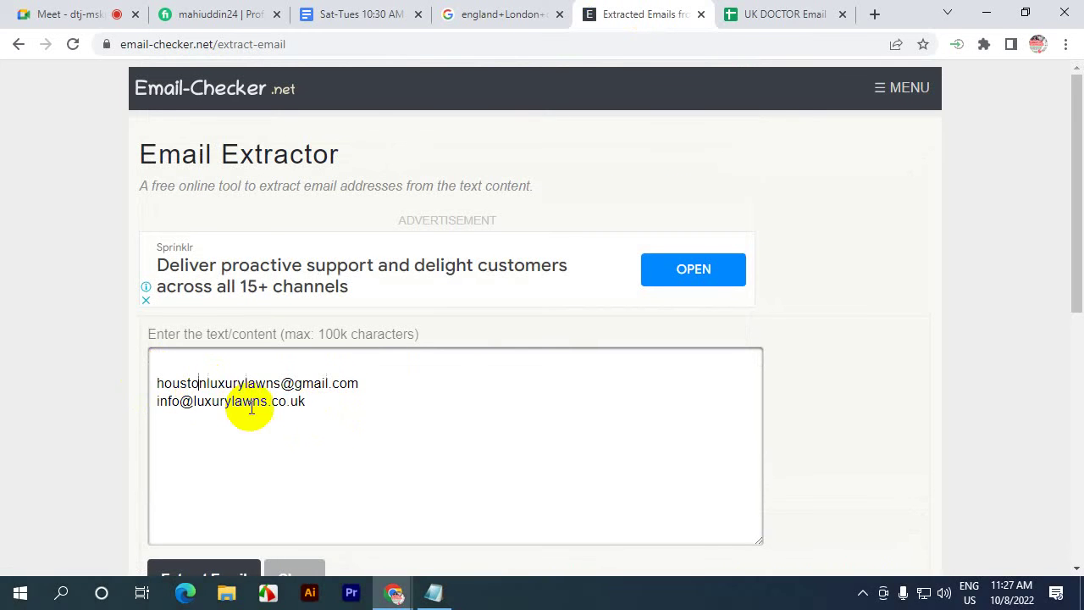
pyautogui.rightClick(157, 385)
pyautogui.click(221, 179)
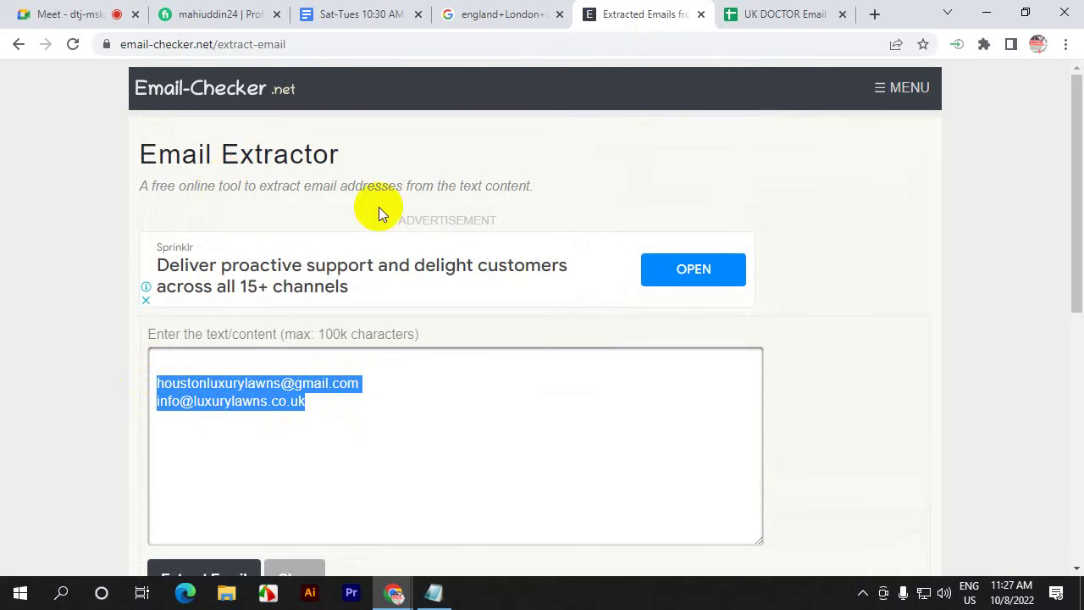
pyautogui.click(766, 14)
pyautogui.click(163, 369)
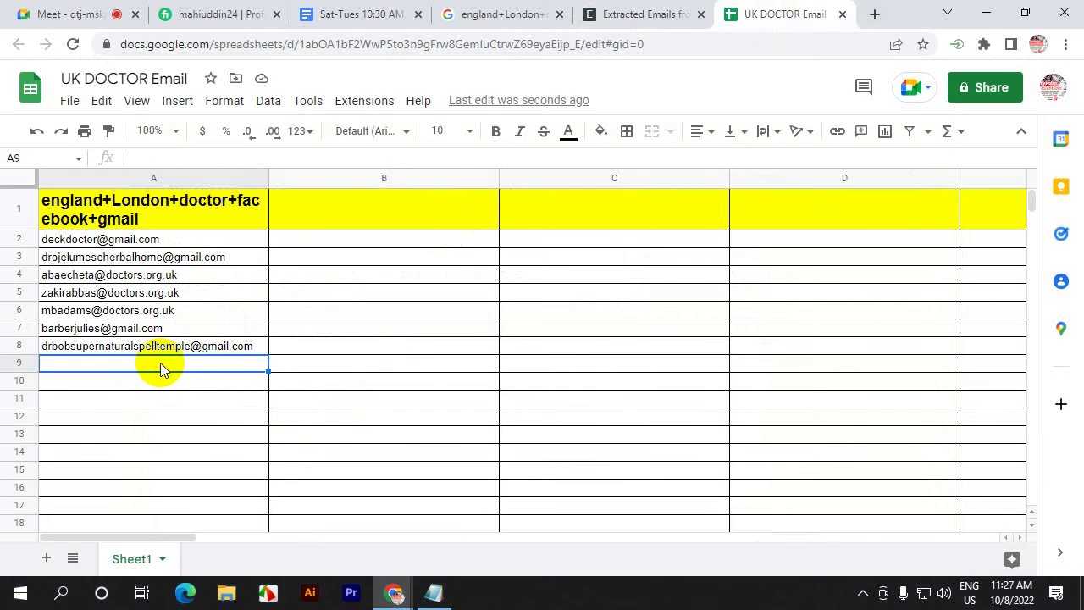
pyautogui.hotkey('ctrl', 'v')
pyautogui.click(312, 367)
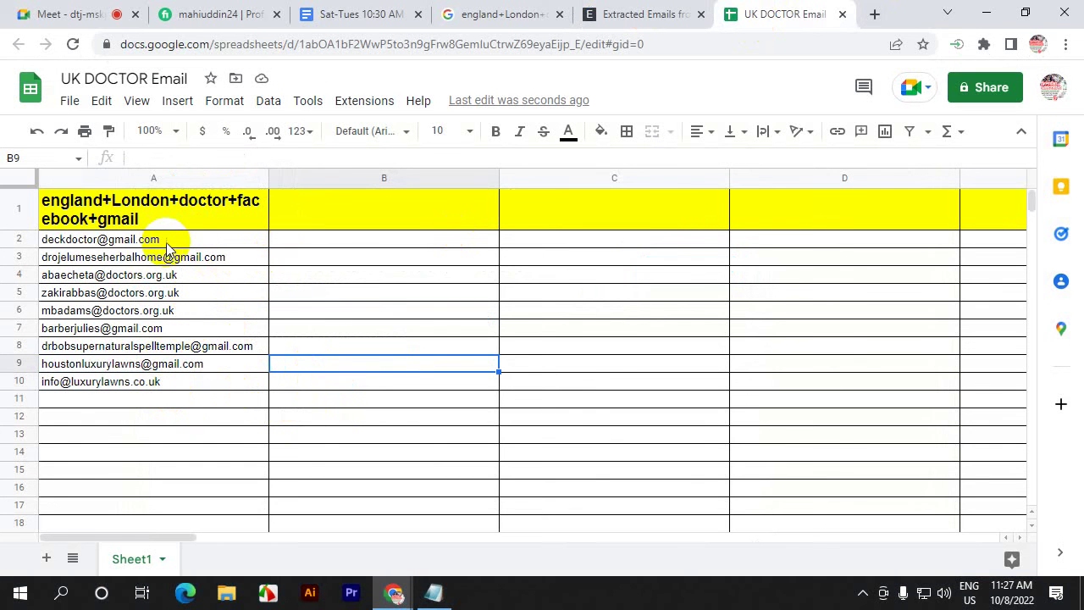
# - Switch to the Sat-Tues 10:30 AM document and copy the keyword UK+London+doctor+facebook+gmail, without the leading #
pyautogui.click(592, 14)
pyautogui.click(483, 11)
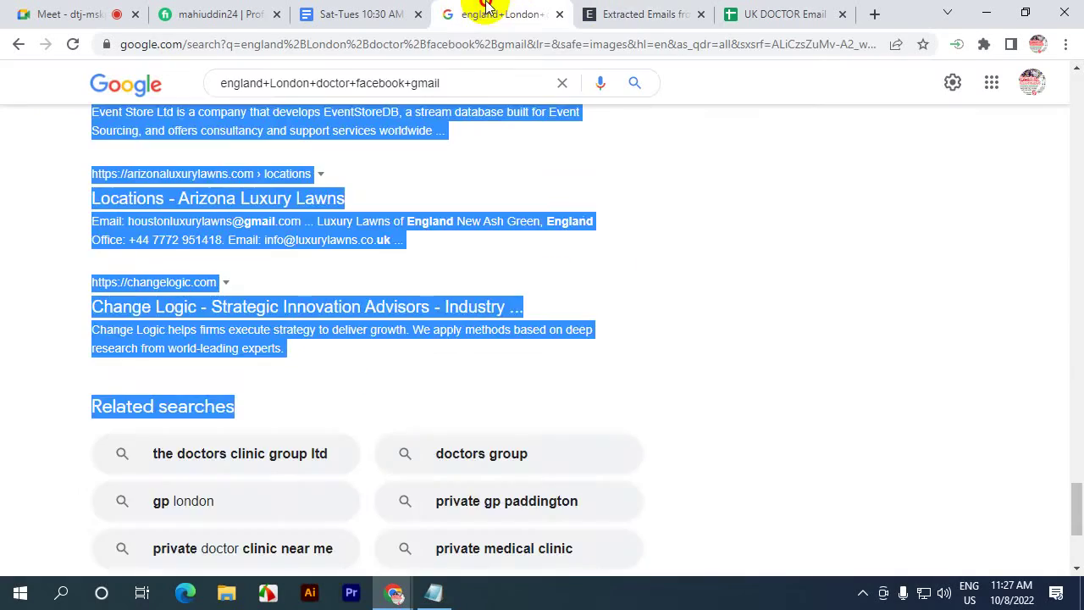
pyautogui.scroll(20, 426, 266)
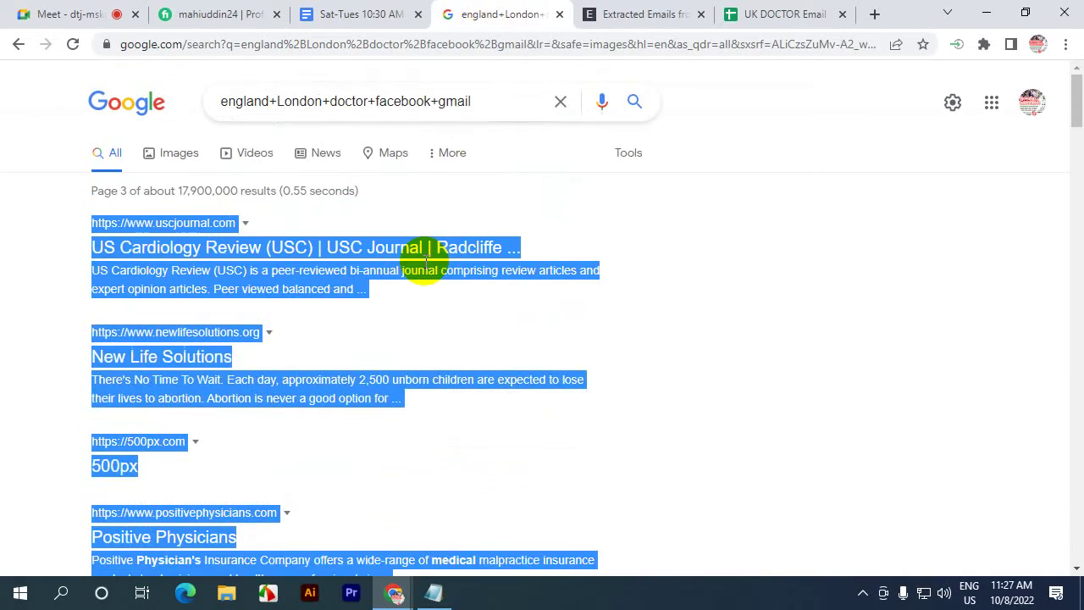
pyautogui.click(737, 79)
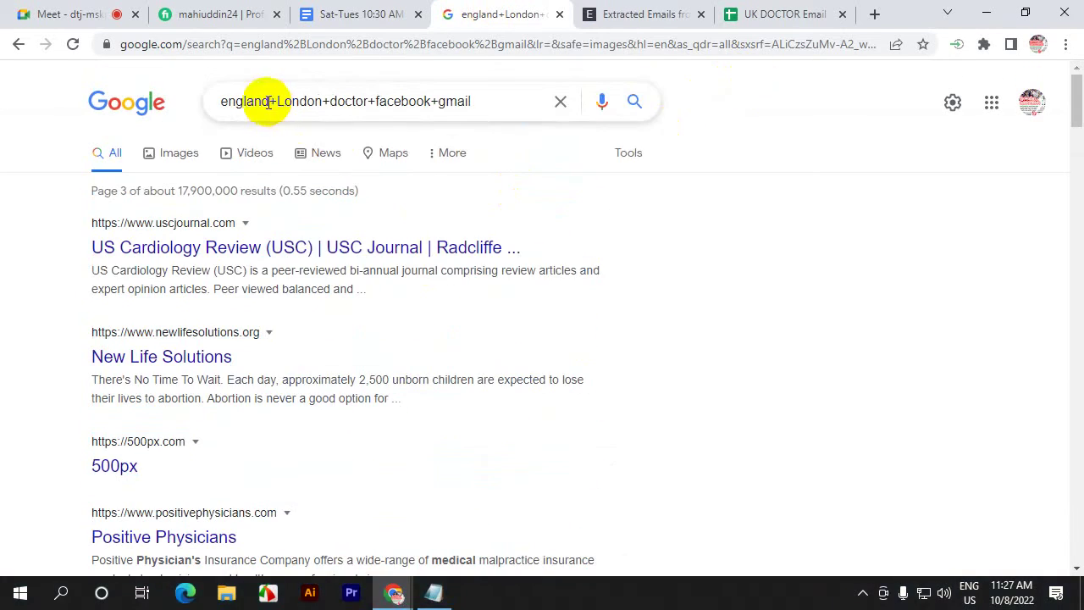
pyautogui.click(354, 14)
pyautogui.click(300, 468)
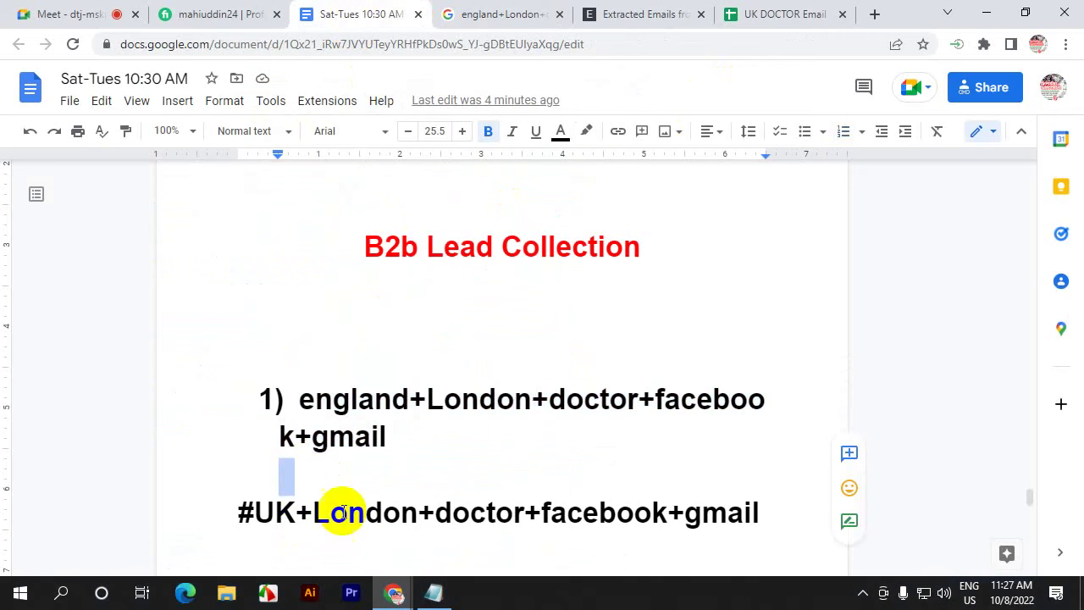
pyautogui.scroll(-2, 334, 510)
pyautogui.moveTo(249, 342); pyautogui.dragTo(705, 332)
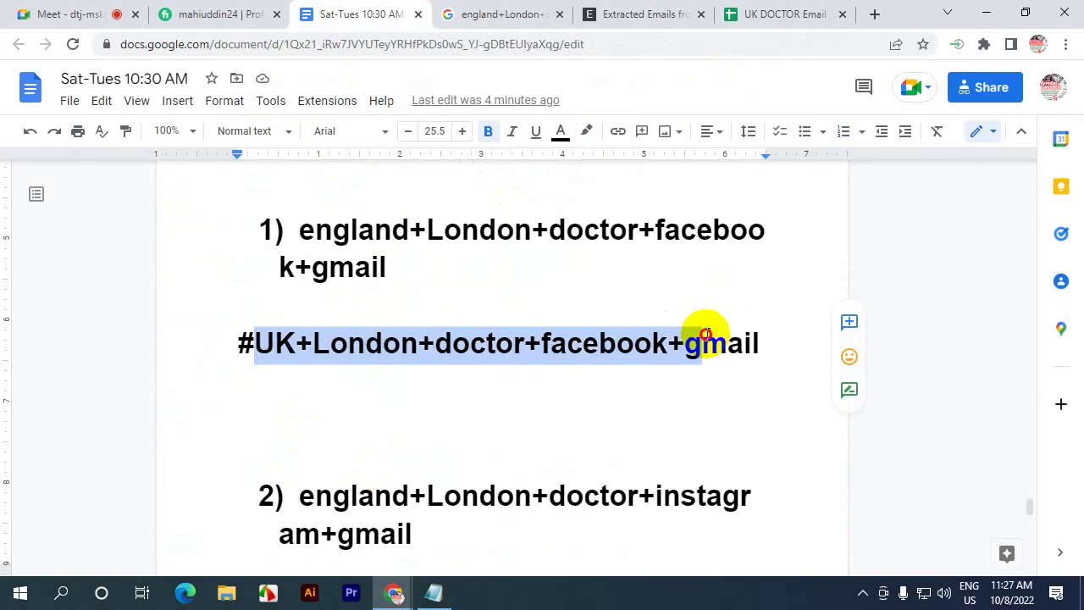
pyautogui.doubleClick(762, 330)
pyautogui.rightClick(660, 343)
pyautogui.click(700, 173)
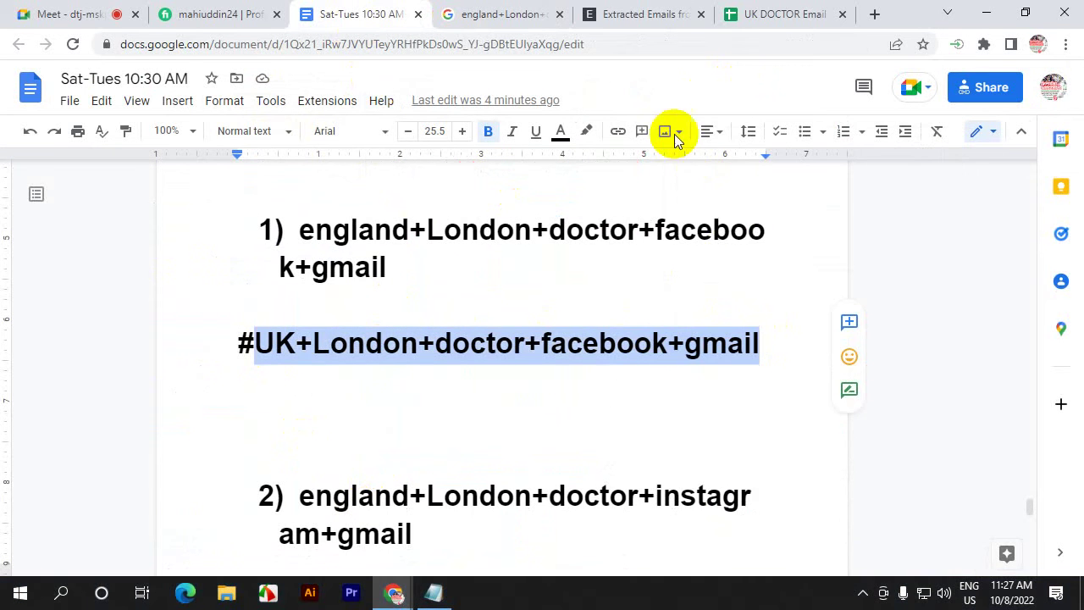
# - Replace the query on the Google results page with the copied keyword UK+London+doctor+facebook+gmail and run the search
pyautogui.click(512, 13)
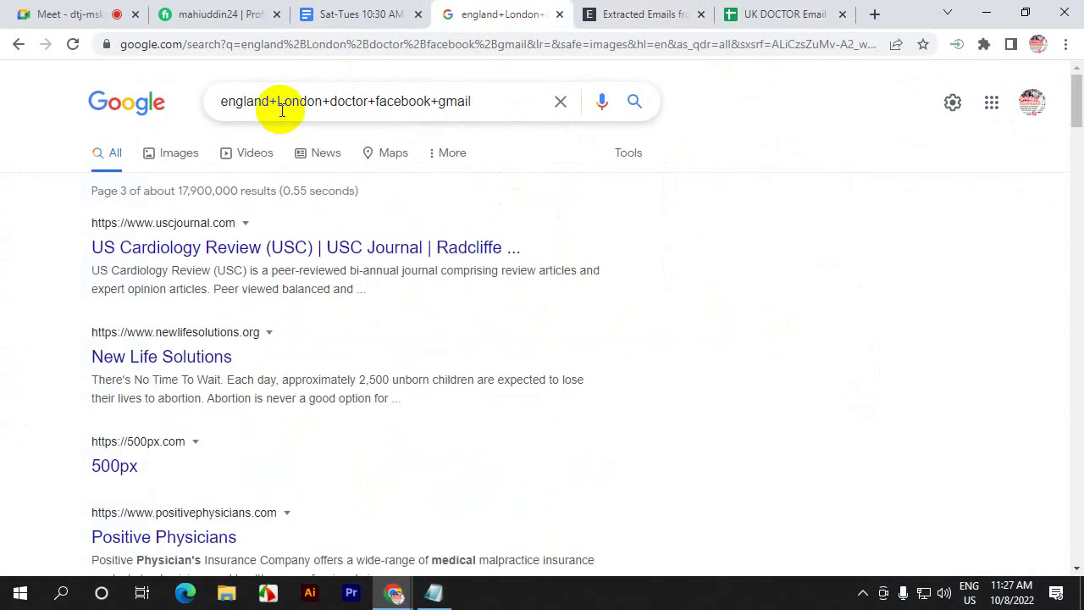
pyautogui.click(282, 103)
pyautogui.hotkey('ctrl', 'a')
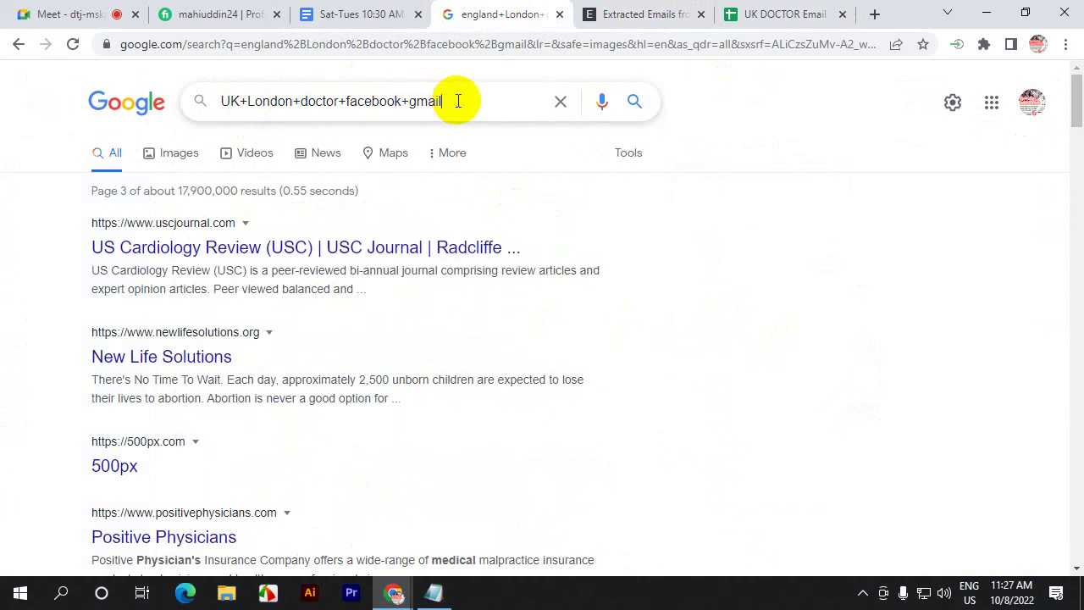
pyautogui.press('Return')
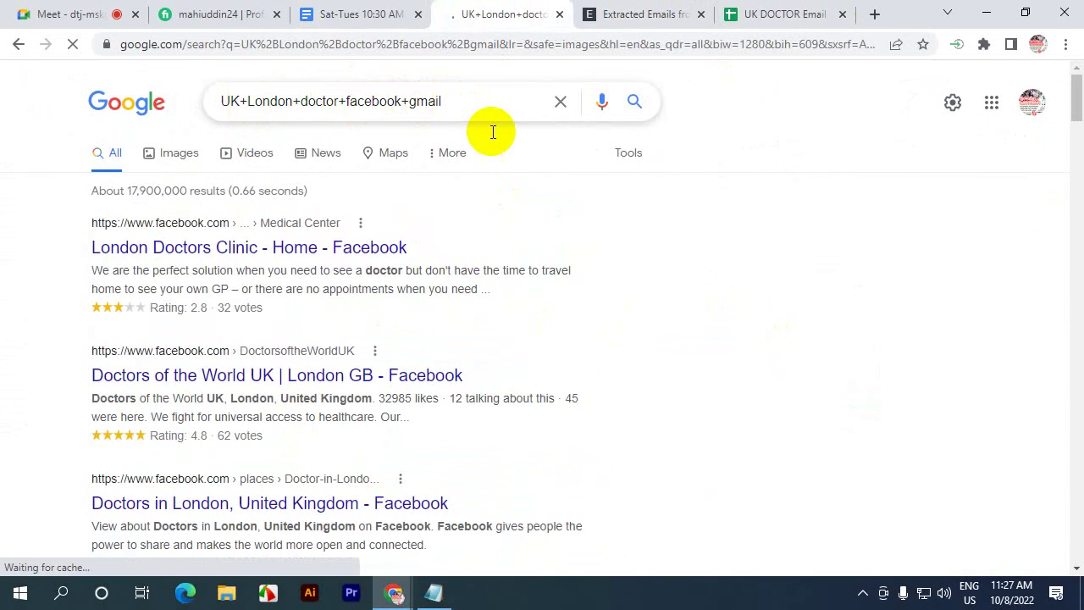
pyautogui.moveTo(93, 227); pyautogui.dragTo(288, 566)
pyautogui.rightClick(288, 565)
pyautogui.click(39, 198)
pyautogui.scroll(2, 95, 240)
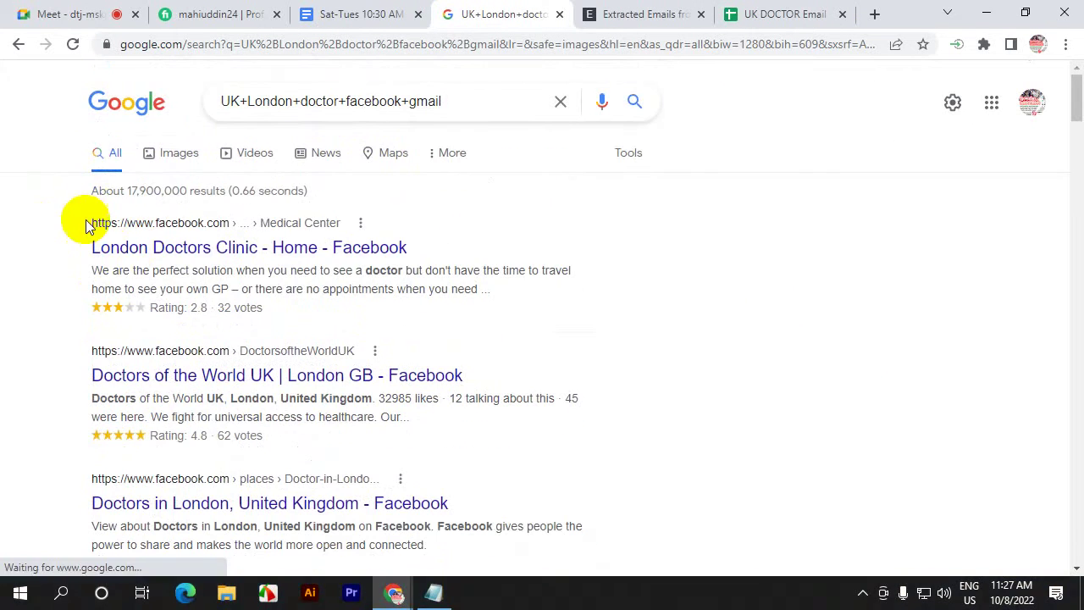
pyautogui.moveTo(87, 209); pyautogui.dragTo(361, 410)
pyautogui.click(925, 329)
pyautogui.scroll(-3, 310, 353)
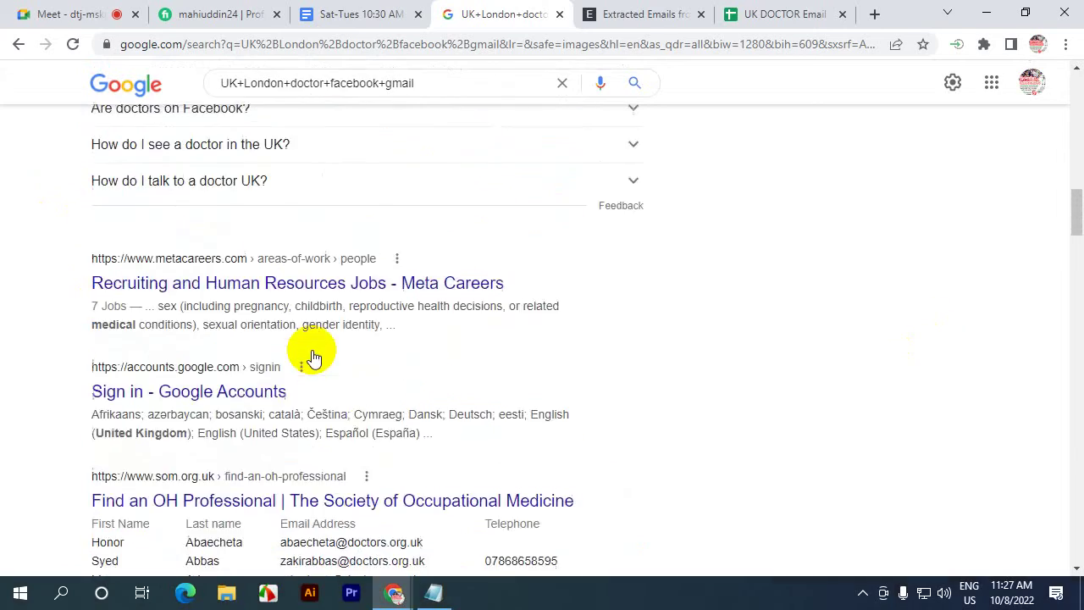
# - Copy the text of the UK+London+doctor+facebook+gmail results page, from the first result through the Related searches heading
pyautogui.scroll(15, 310, 353)
pyautogui.moveTo(84, 254); pyautogui.dragTo(496, 285)
pyautogui.rightClick(308, 206)
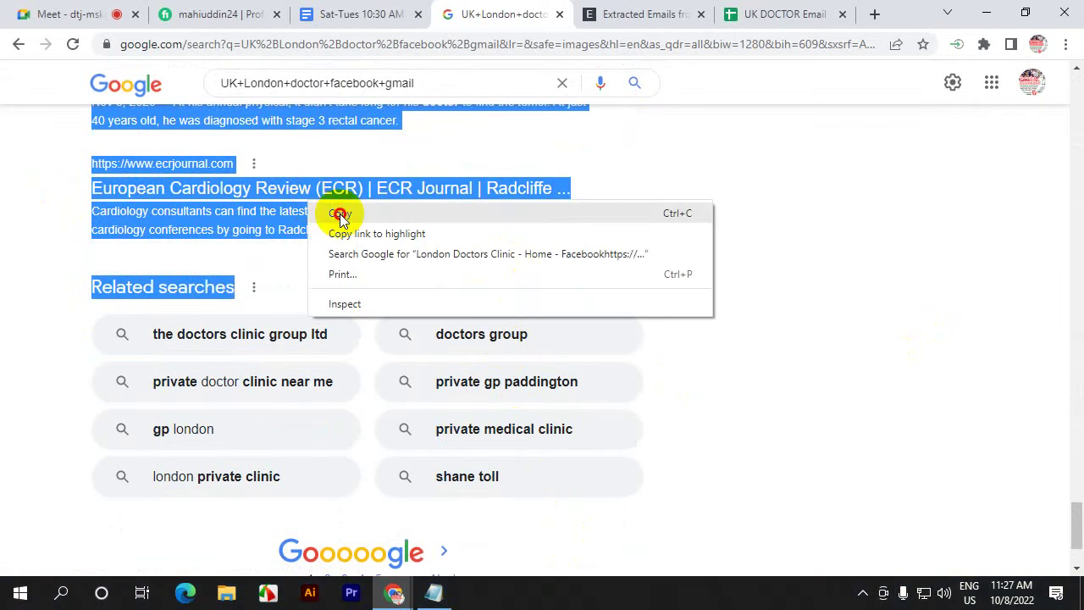
pyautogui.click(339, 212)
# - Replace the old addresses in the Email-Checker extractor with the copied UK results and extract the emails
pyautogui.click(624, 13)
pyautogui.click(342, 412)
pyautogui.moveTo(342, 413); pyautogui.dragTo(138, 385)
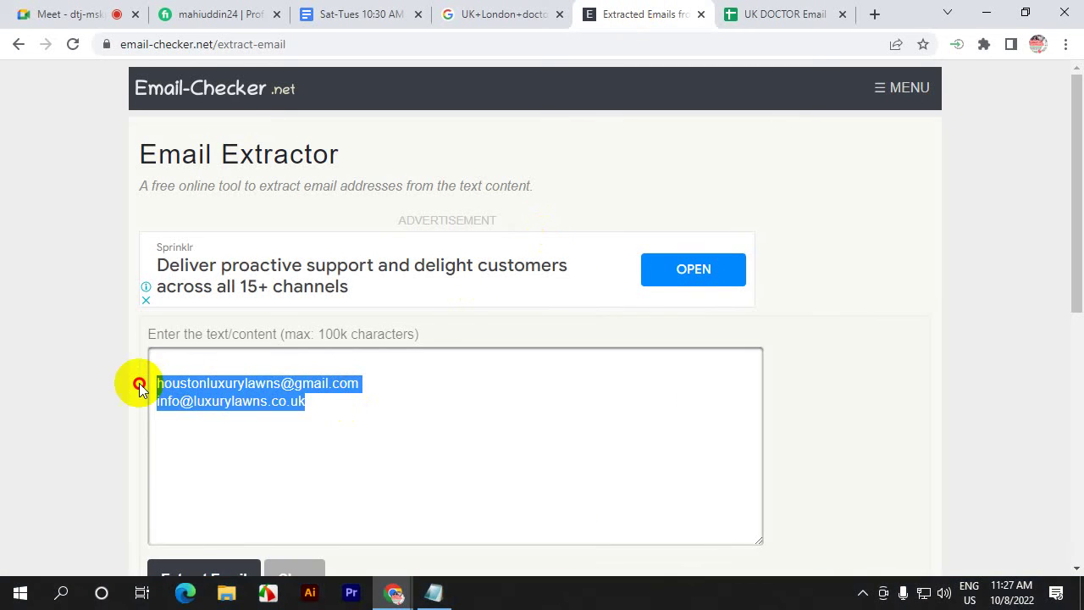
pyautogui.hotkey('ctrl', 'v')
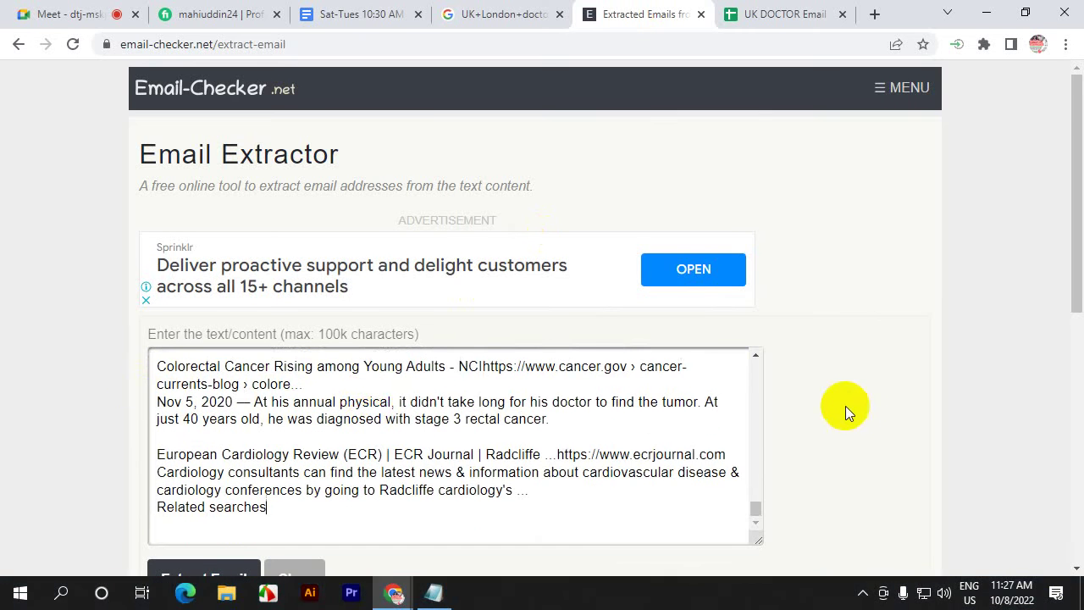
pyautogui.scroll(-2, 845, 412)
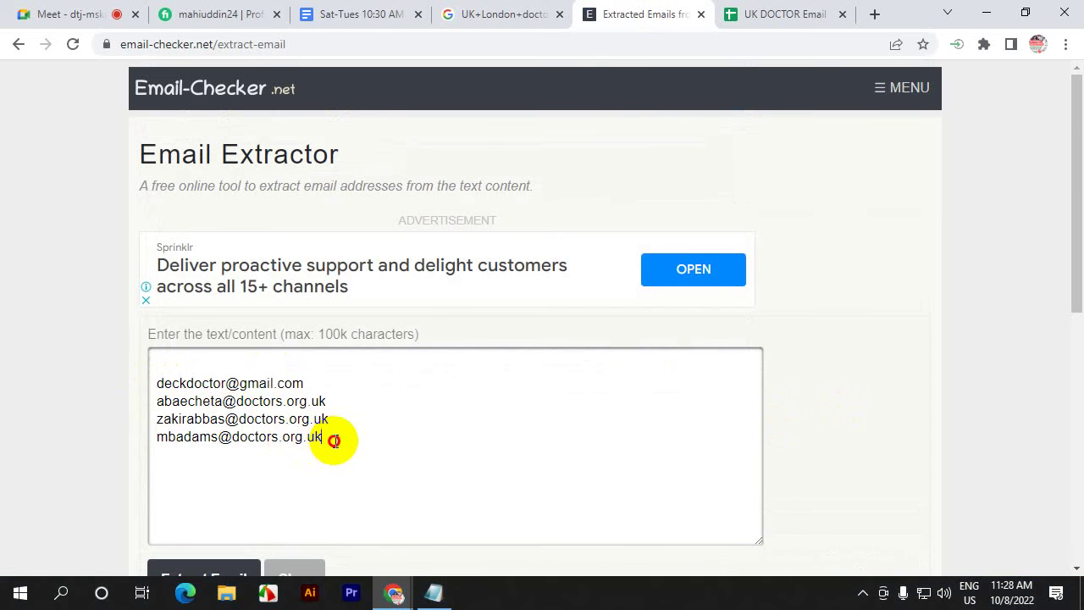
# - Copy the four extracted addresses and paste them into the UK DOCTOR Email sheet starting at cell A11
pyautogui.moveTo(334, 440); pyautogui.dragTo(133, 388)
pyautogui.click(772, 17)
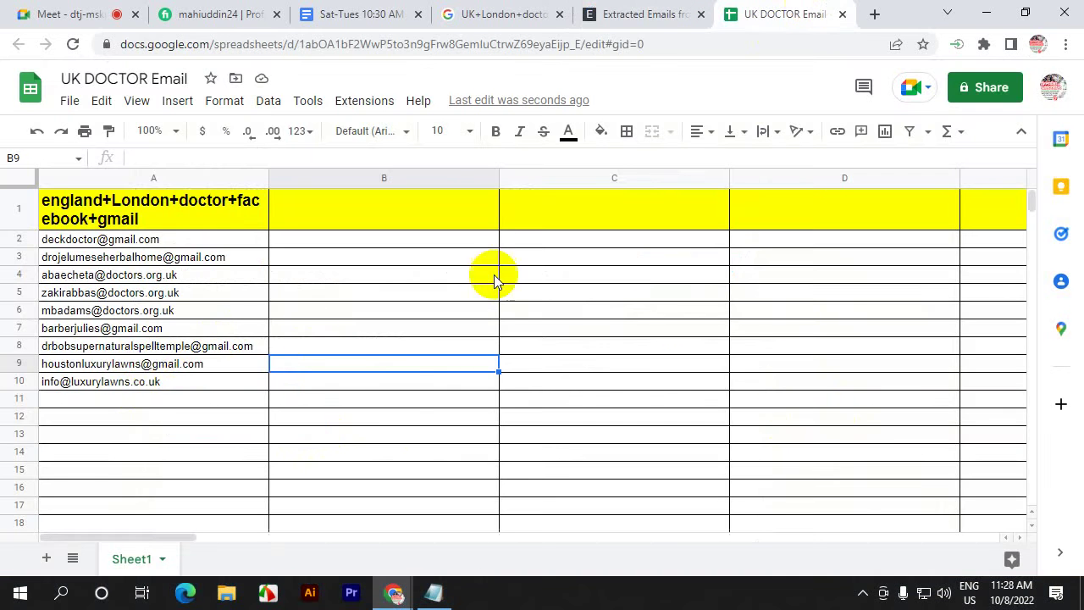
pyautogui.click(140, 398)
pyautogui.hotkey('ctrl', 'v')
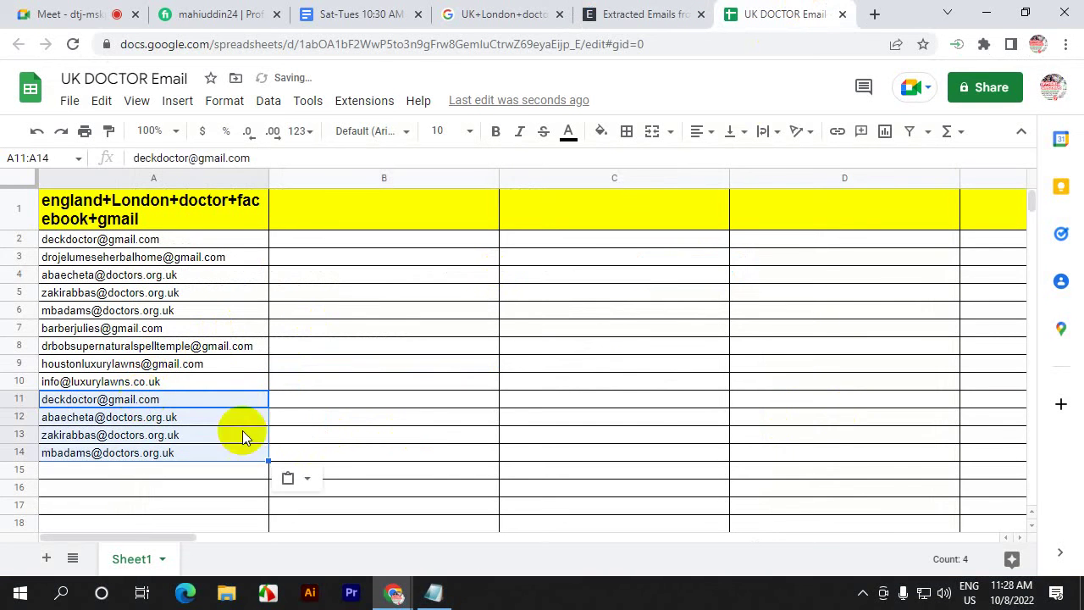
# - Return to the Google results for UK+London+doctor+facebook+gmail and open results page 2
pyautogui.click(321, 423)
pyautogui.click(660, 14)
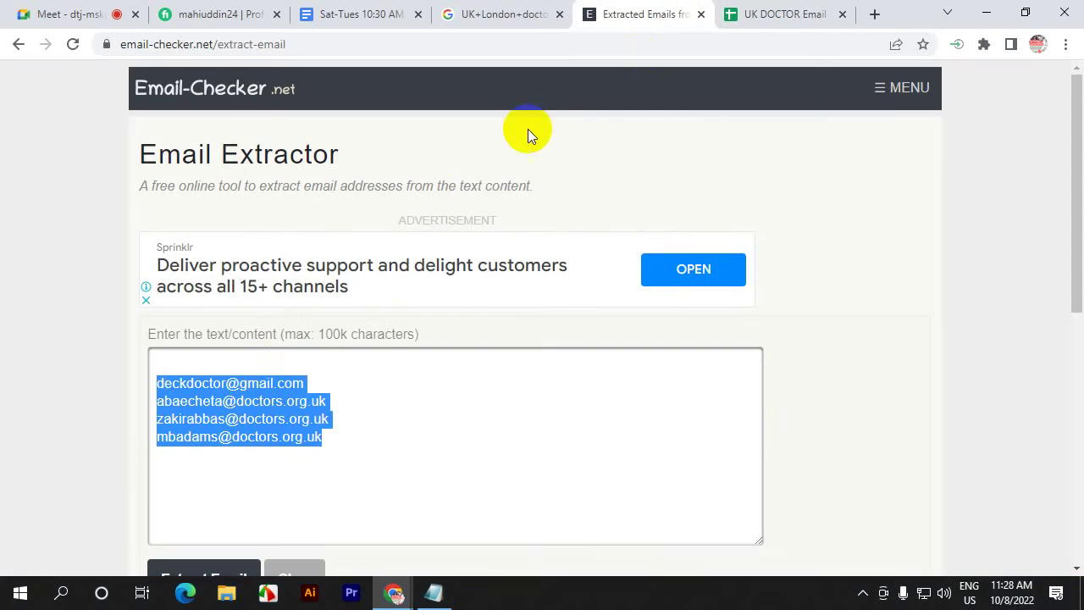
pyautogui.click(503, 15)
pyautogui.click(414, 295)
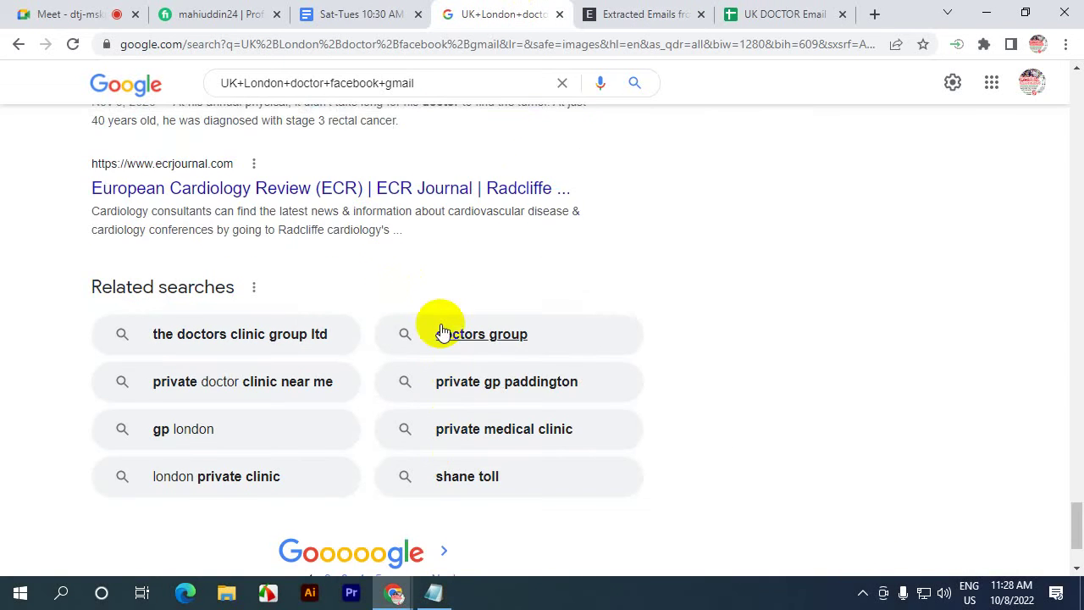
pyautogui.scroll(-2, 440, 331)
pyautogui.click(444, 444)
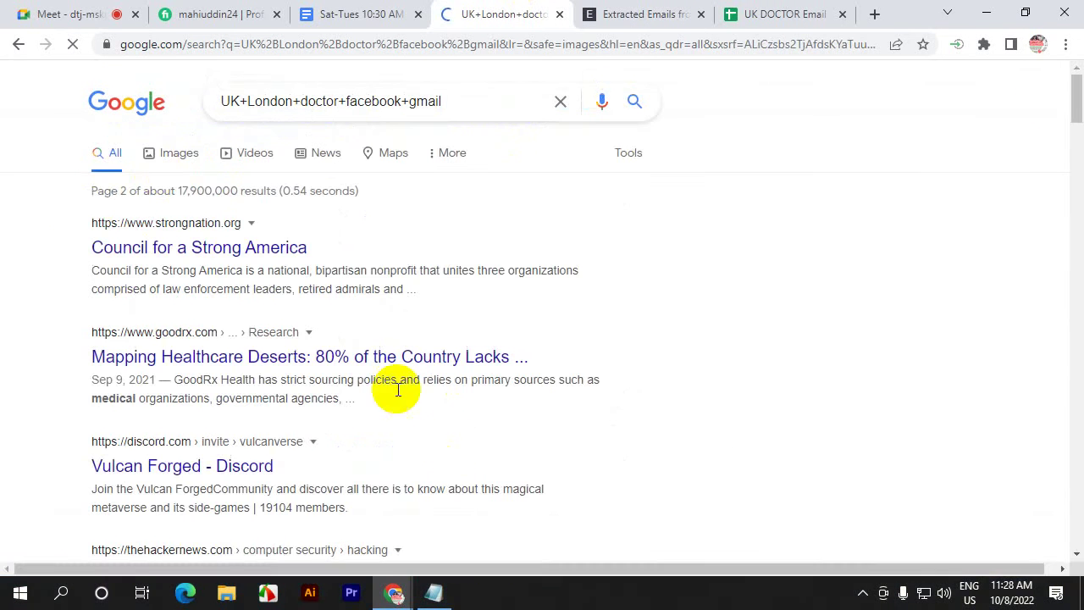
# - Copy the text of results page 2, from Council for a Strong America through The Armadillo Group
pyautogui.moveTo(104, 208); pyautogui.dragTo(466, 229)
pyautogui.rightClick(364, 201)
pyautogui.click(314, 211)
pyautogui.rightClick(326, 221)
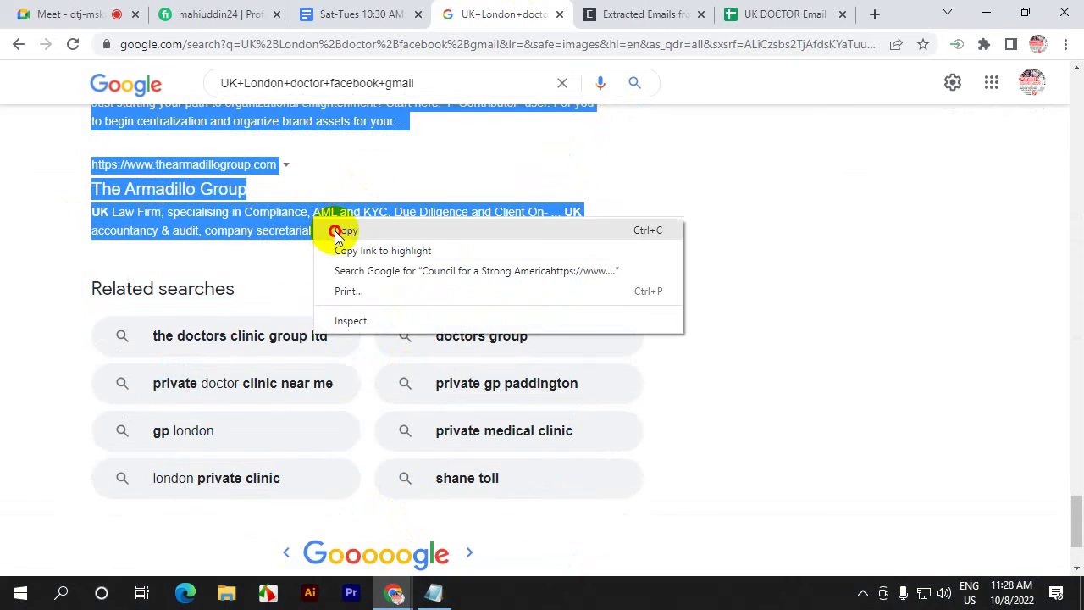
pyautogui.click(338, 230)
# - Clear the old addresses from the Email-Checker extractor, paste the copied page 2 text and extract the emails
pyautogui.click(623, 8)
pyautogui.scroll(-3, 404, 348)
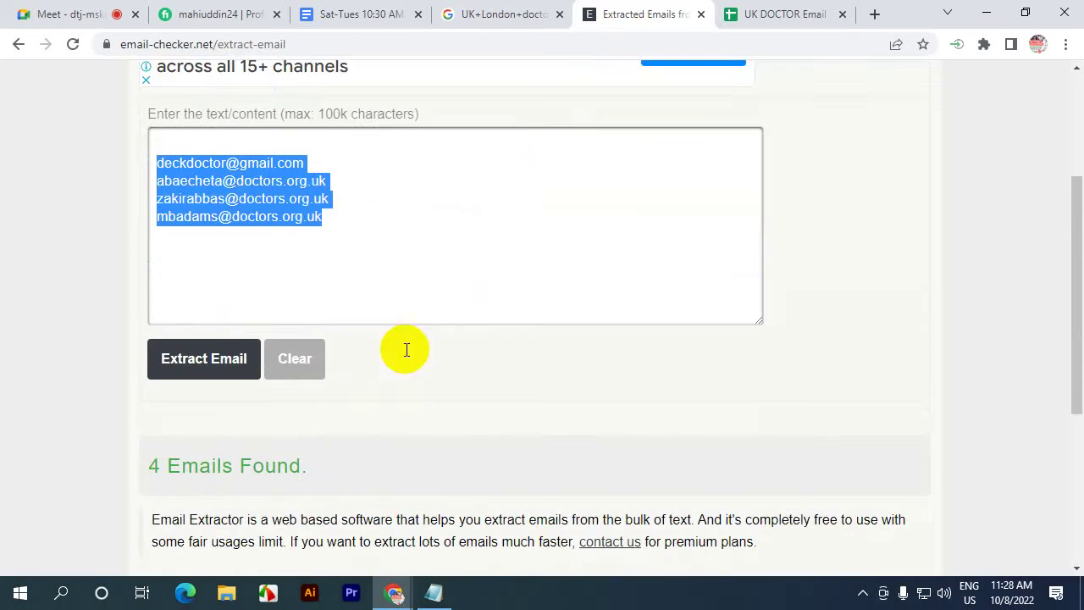
pyautogui.click(294, 326)
pyautogui.click(285, 164)
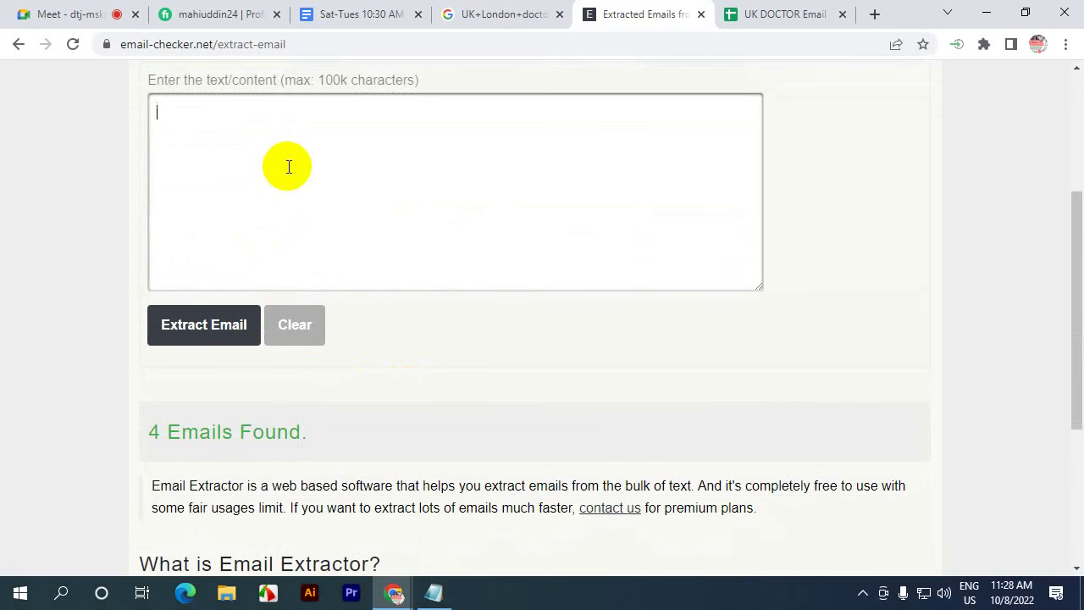
pyautogui.click(73, 44)
pyautogui.click(603, 174)
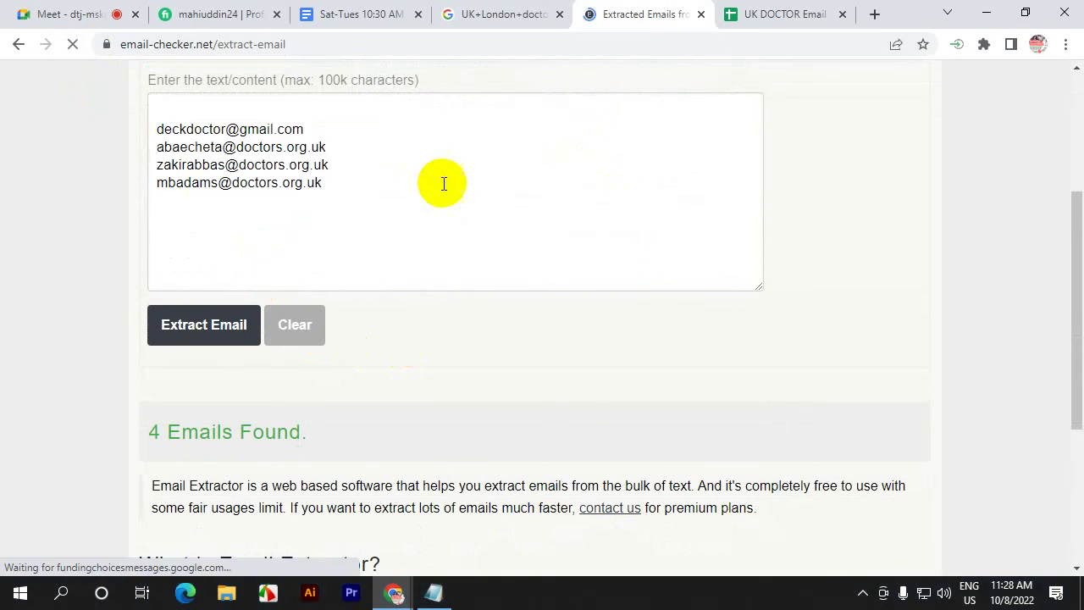
pyautogui.click(295, 325)
pyautogui.click(251, 150)
pyautogui.hotkey('ctrl', 'v')
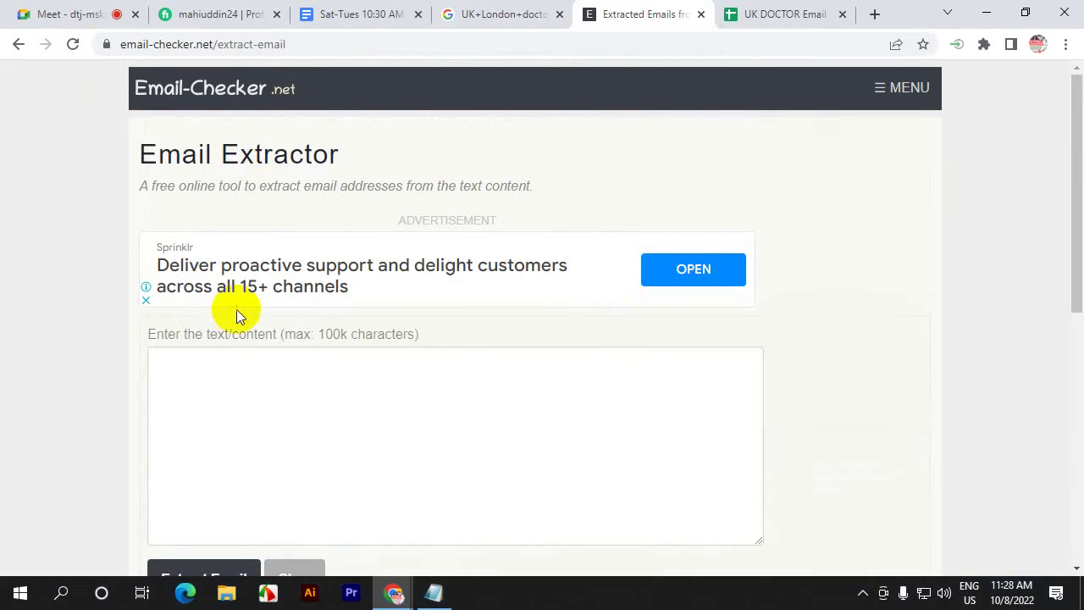
pyautogui.scroll(-1, 382, 386)
# - Go back to the Google results for UK+London+doctor+facebook+gmail and open results page 3
pyautogui.click(507, 13)
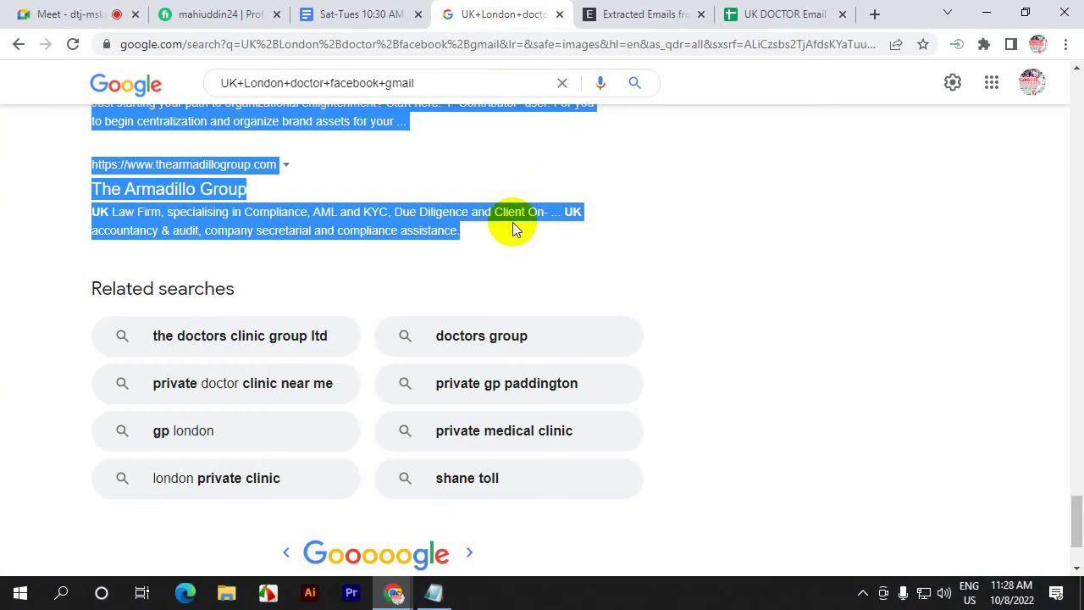
pyautogui.click(704, 187)
pyautogui.scroll(4, 694, 203)
pyautogui.scroll(15, 687, 217)
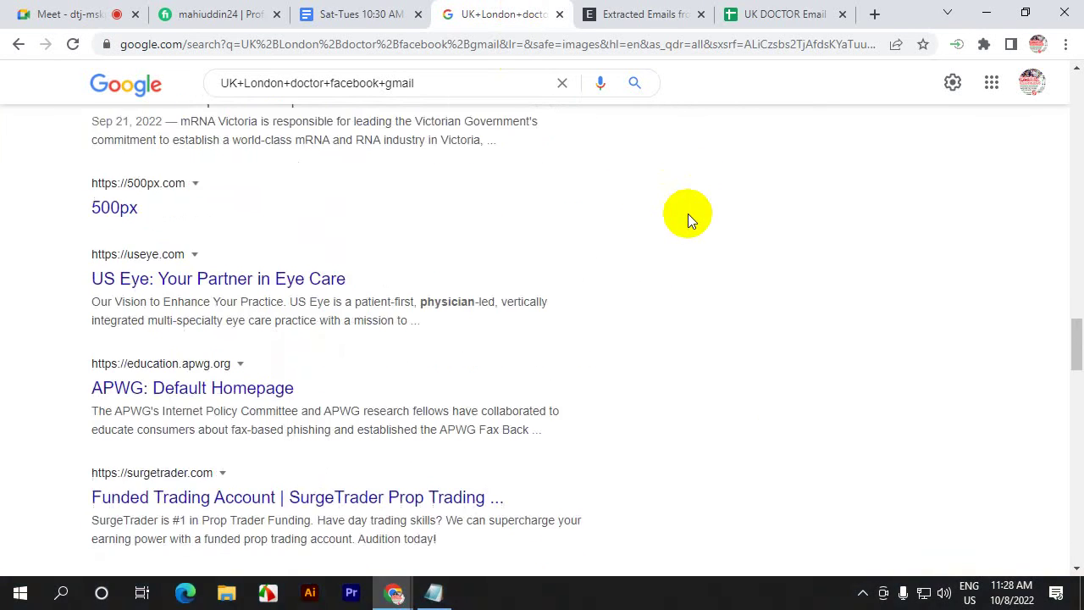
pyautogui.scroll(-13, 687, 220)
pyautogui.scroll(-8, 688, 280)
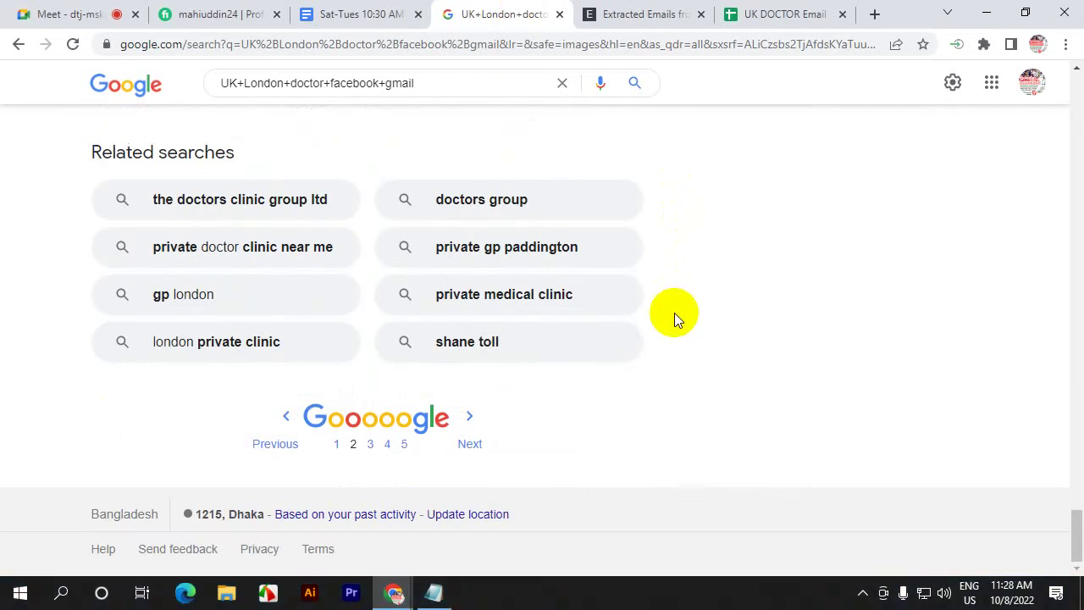
pyautogui.click(469, 445)
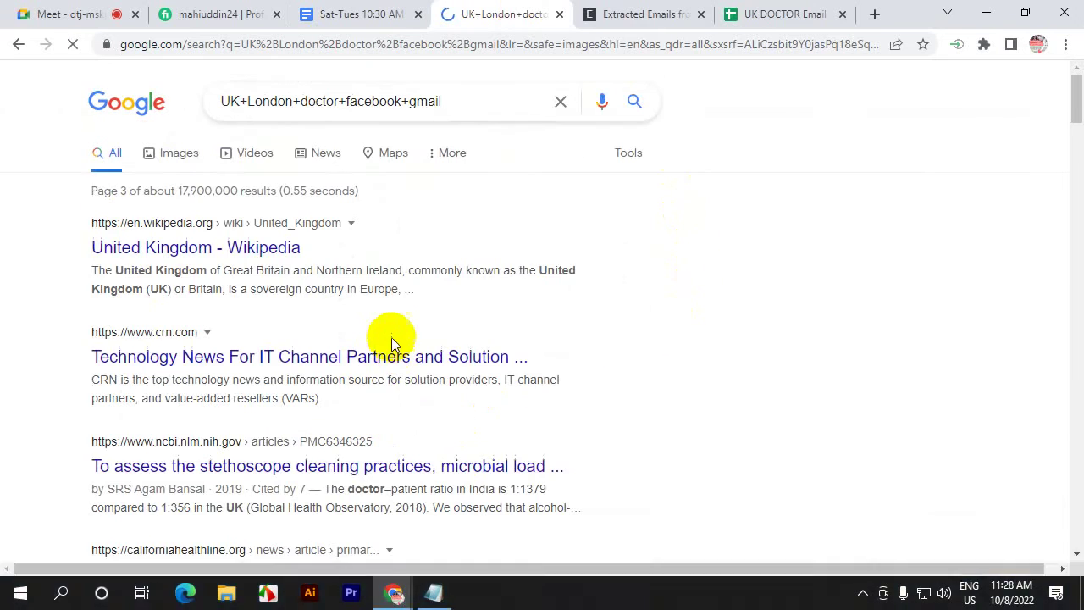
# - Copy the text of results page 3, from the United Kingdom Wikipedia entry through the Ethisphere result
pyautogui.moveTo(80, 220); pyautogui.dragTo(248, 237)
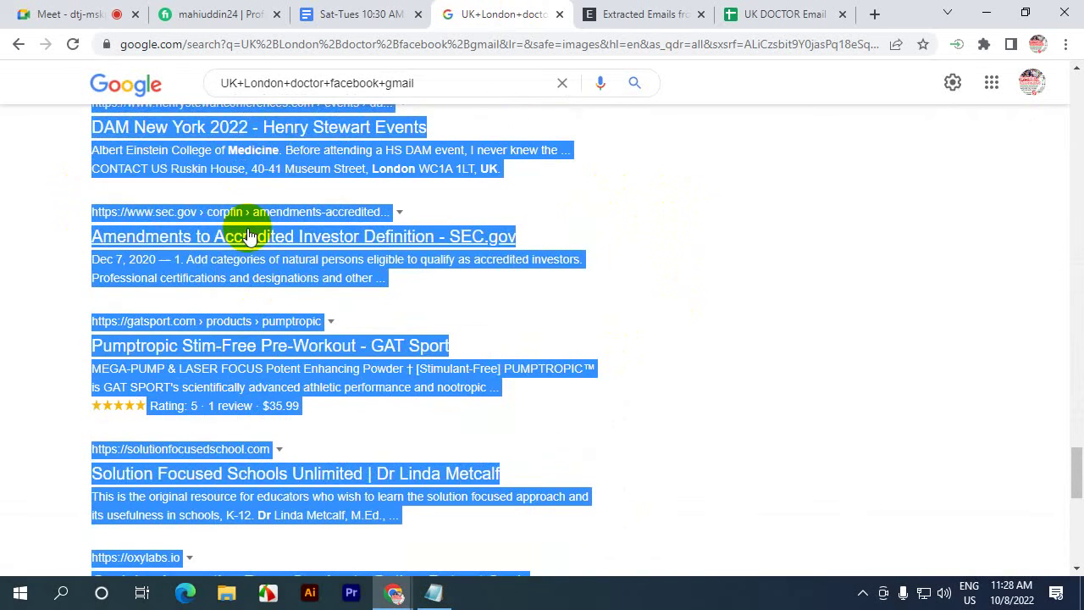
pyautogui.rightClick(266, 149)
pyautogui.click(296, 161)
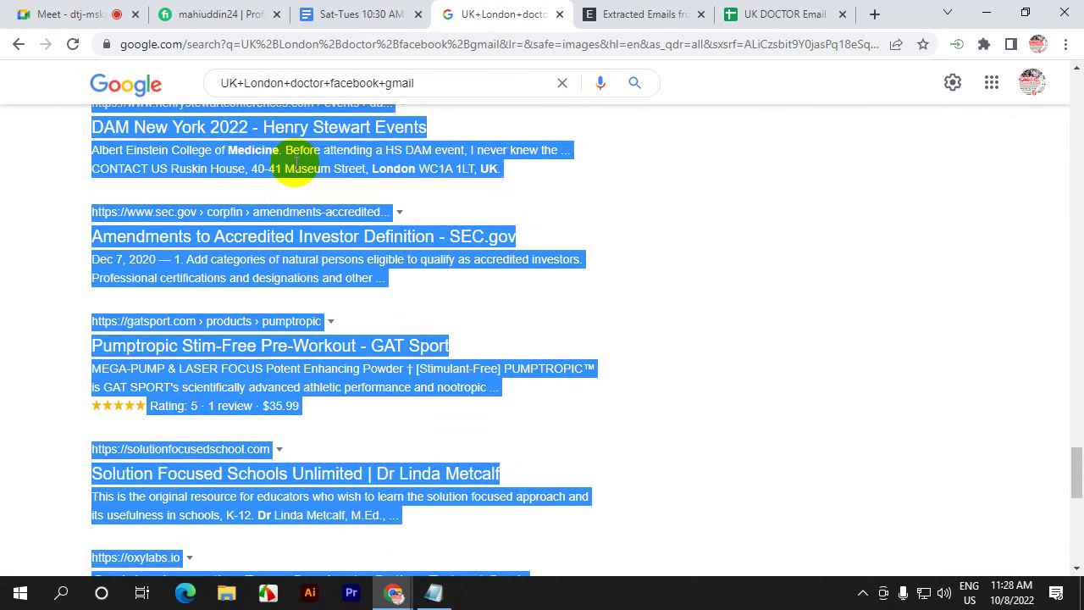
pyautogui.click(725, 148)
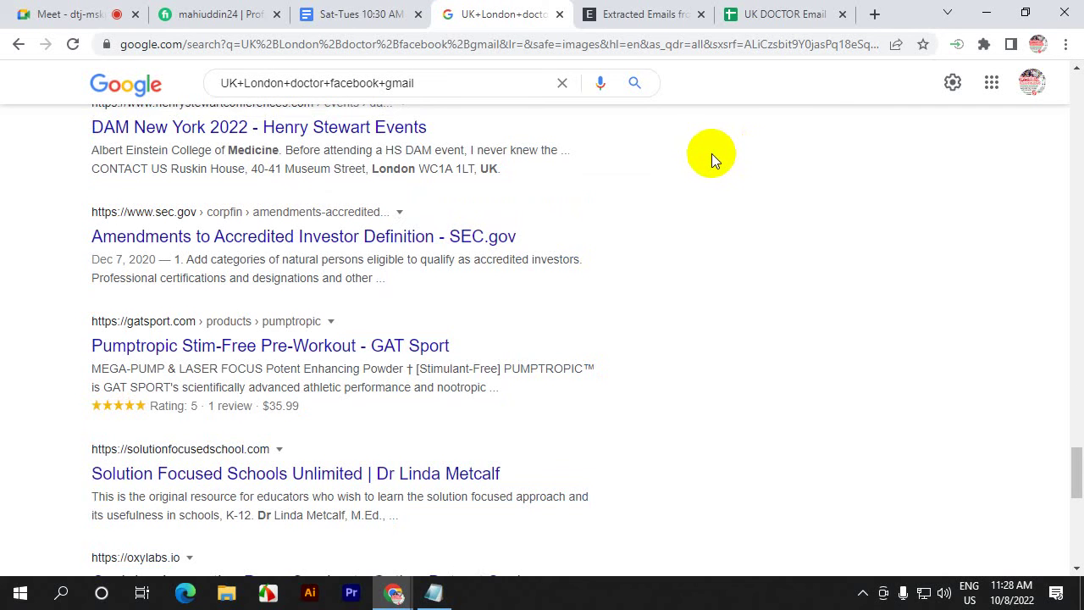
# - Paste the copied page 3 results into the Email-Checker extractor and extract the emails
pyautogui.click(626, 14)
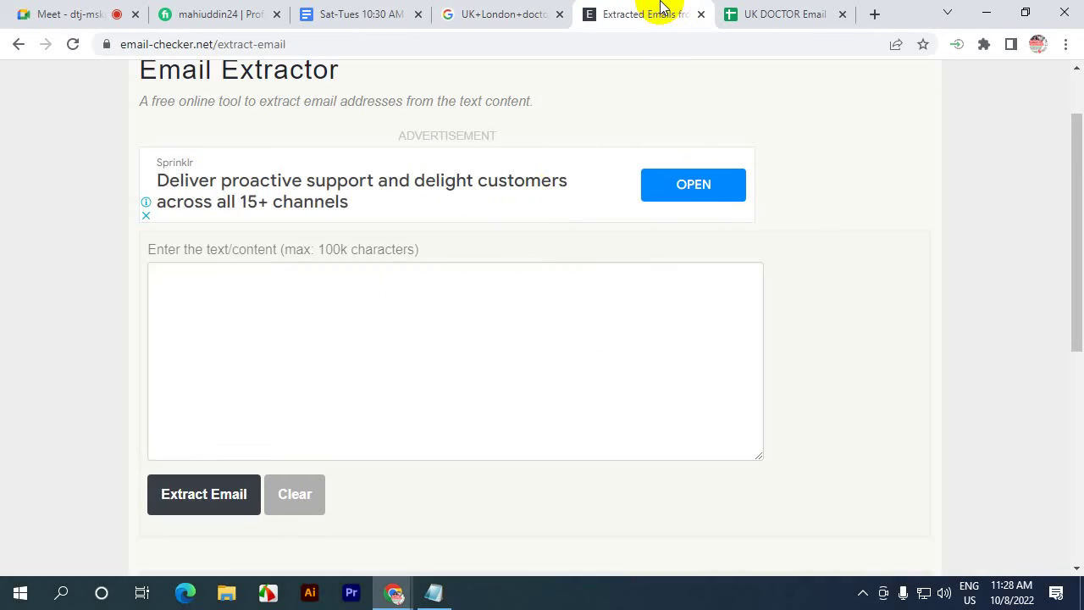
pyautogui.click(371, 295)
pyautogui.hotkey('ctrl', 'v')
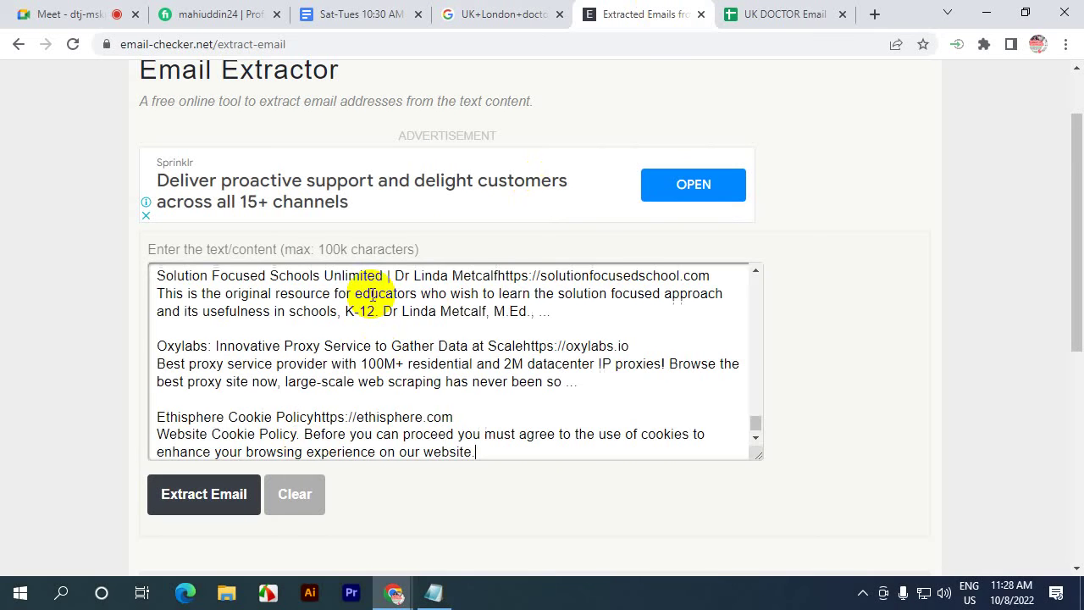
pyautogui.click(227, 491)
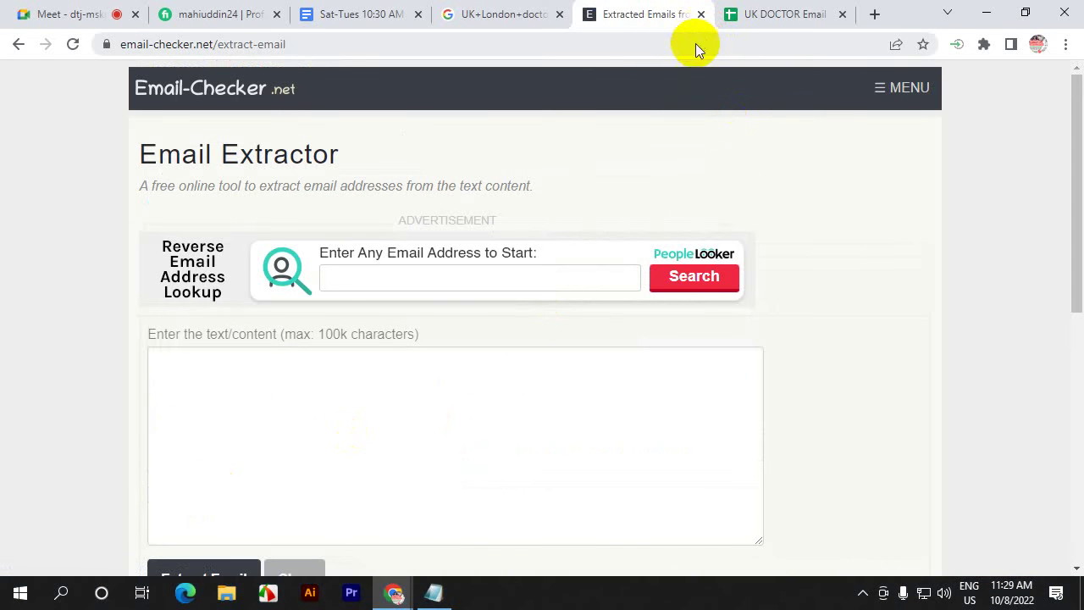
pyautogui.click(526, 13)
pyautogui.scroll(8, 475, 279)
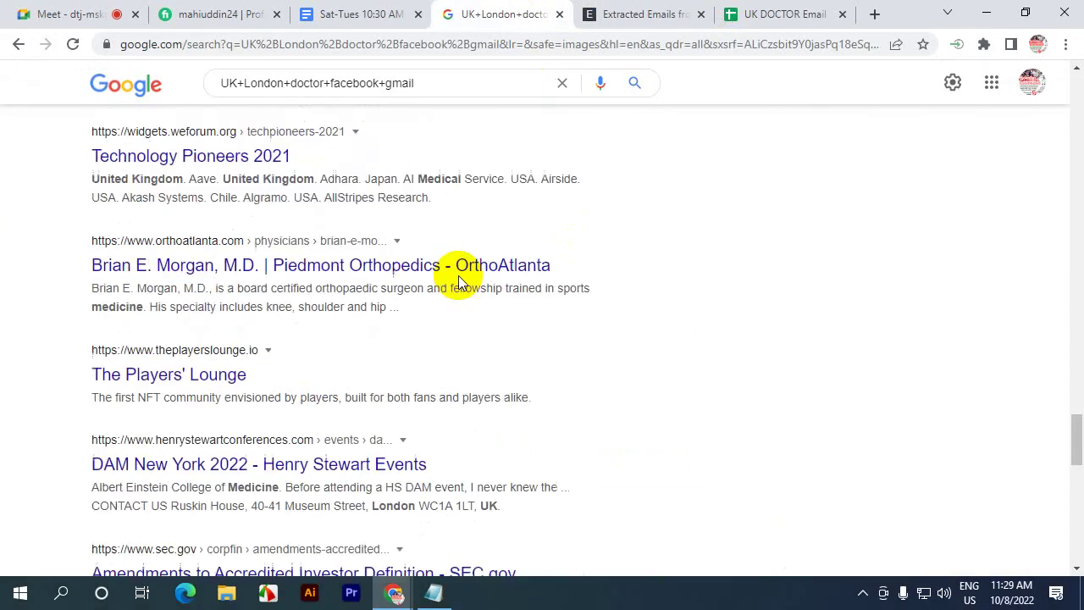
pyautogui.scroll(20, 458, 275)
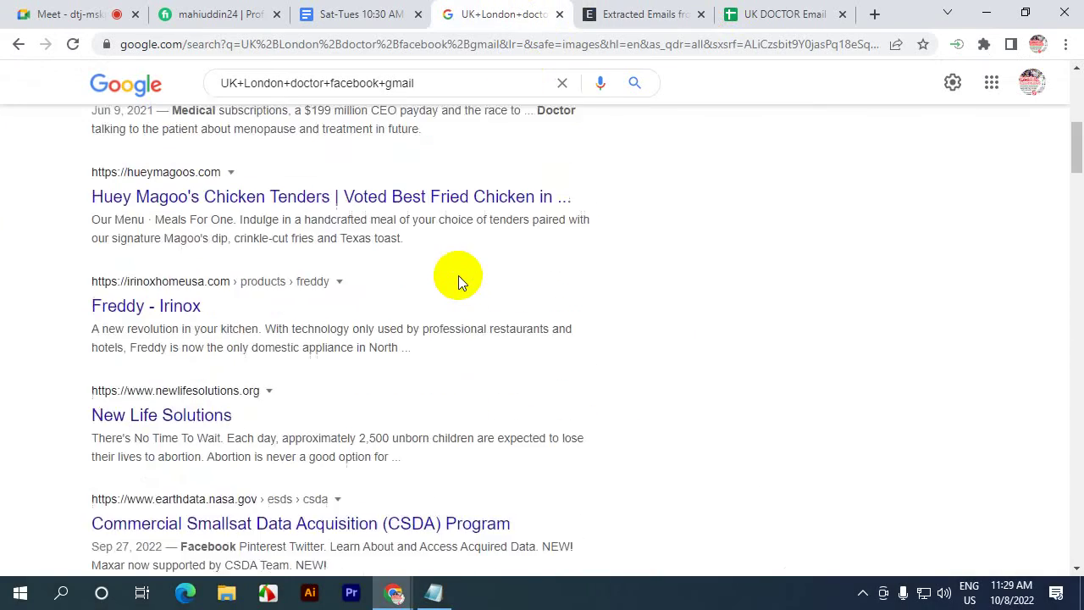
pyautogui.scroll(3, 458, 275)
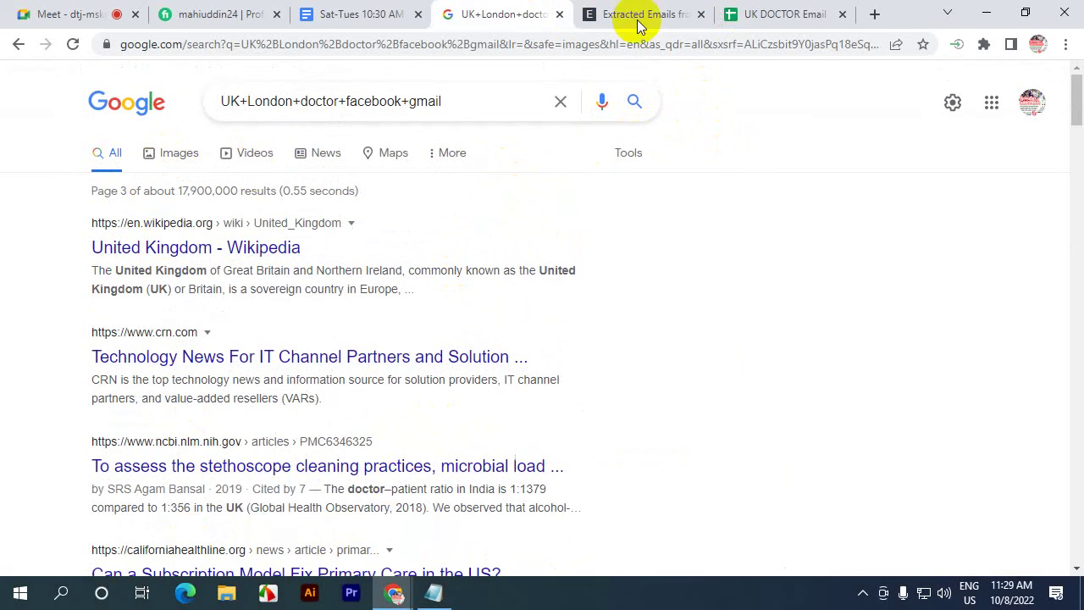
pyautogui.click(733, 11)
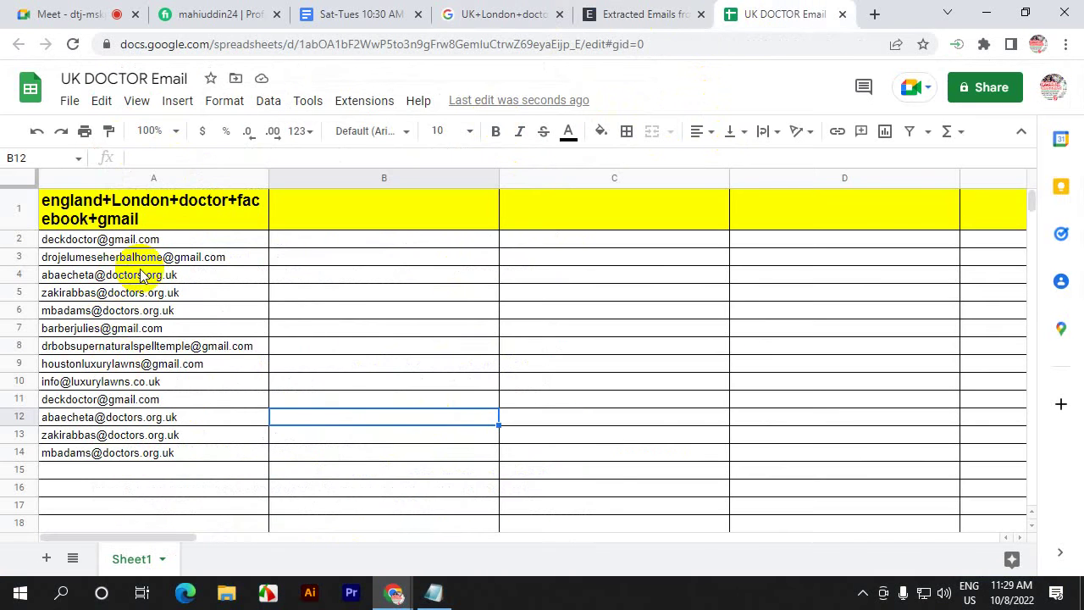
pyautogui.click(383, 259)
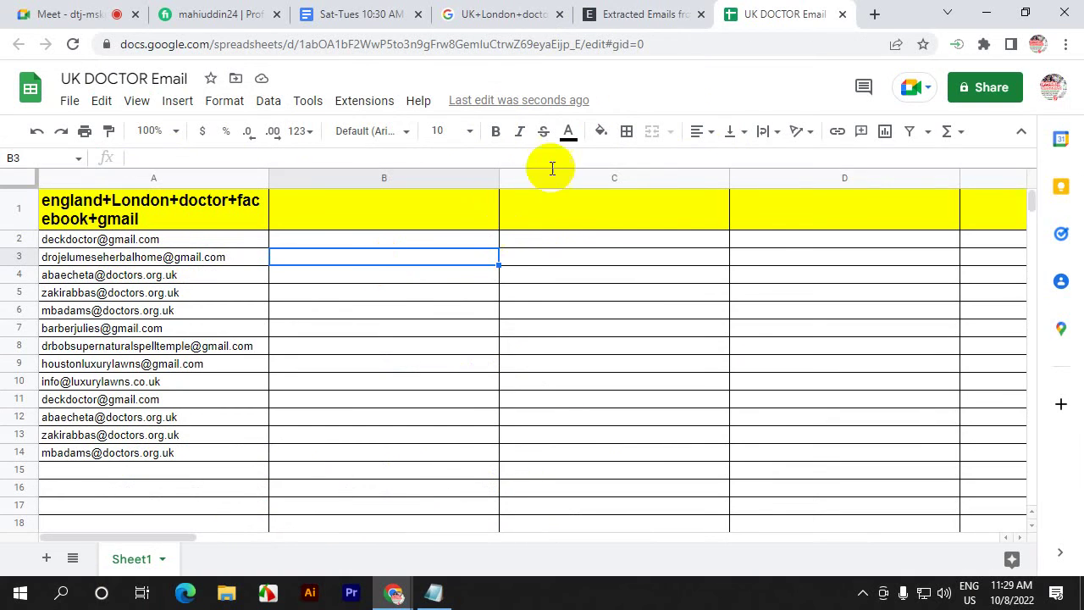
pyautogui.click(630, 13)
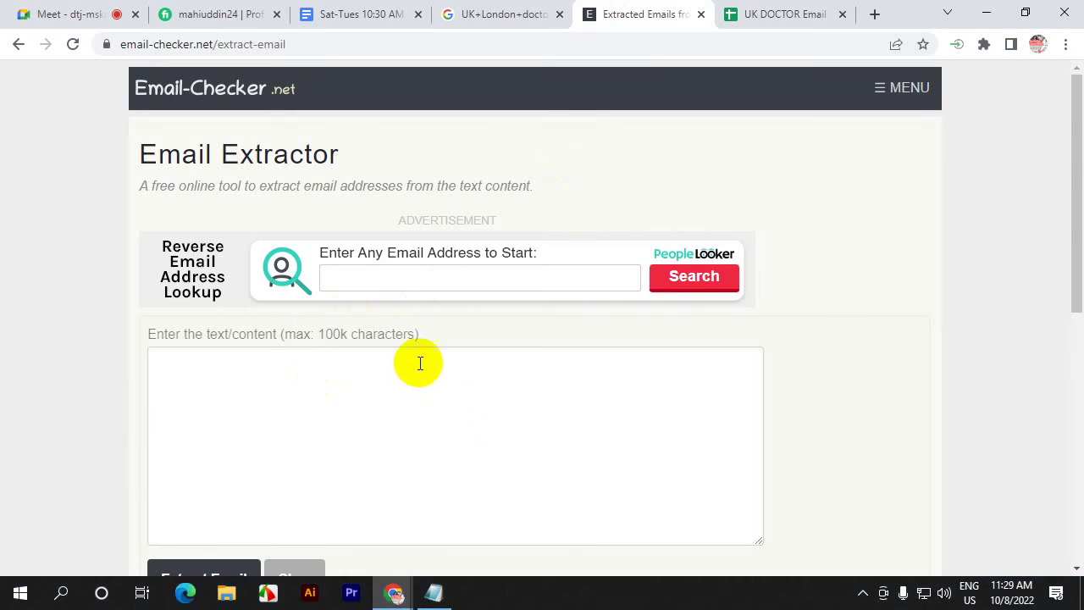
# - Copy the second keyword, england+London+doctor+instagram+gmail, from the Sat-Tues 10:30 AM document
pyautogui.click(407, 8)
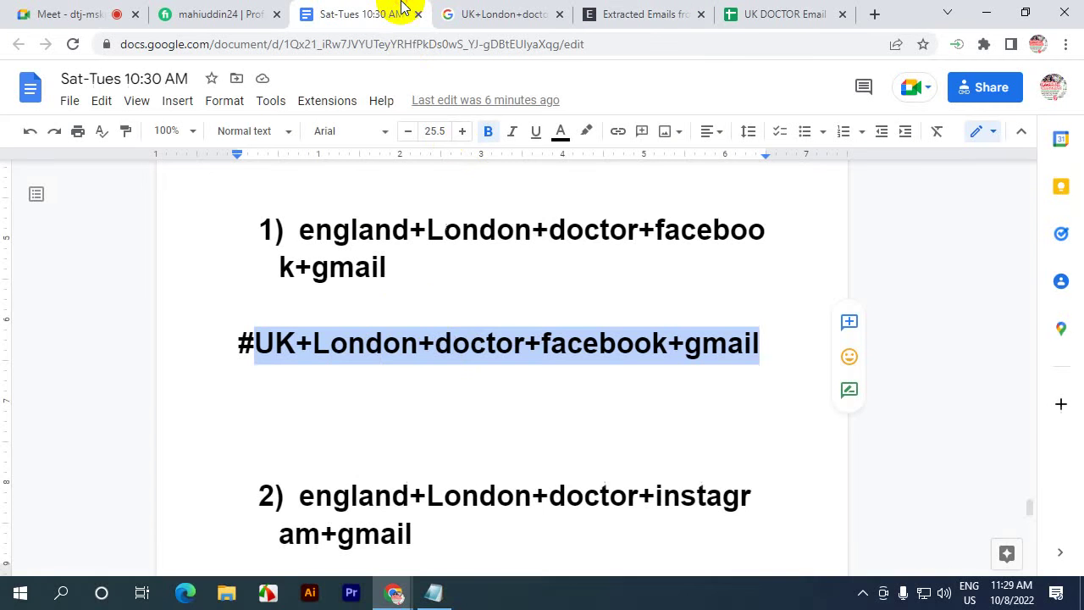
pyautogui.click(347, 344)
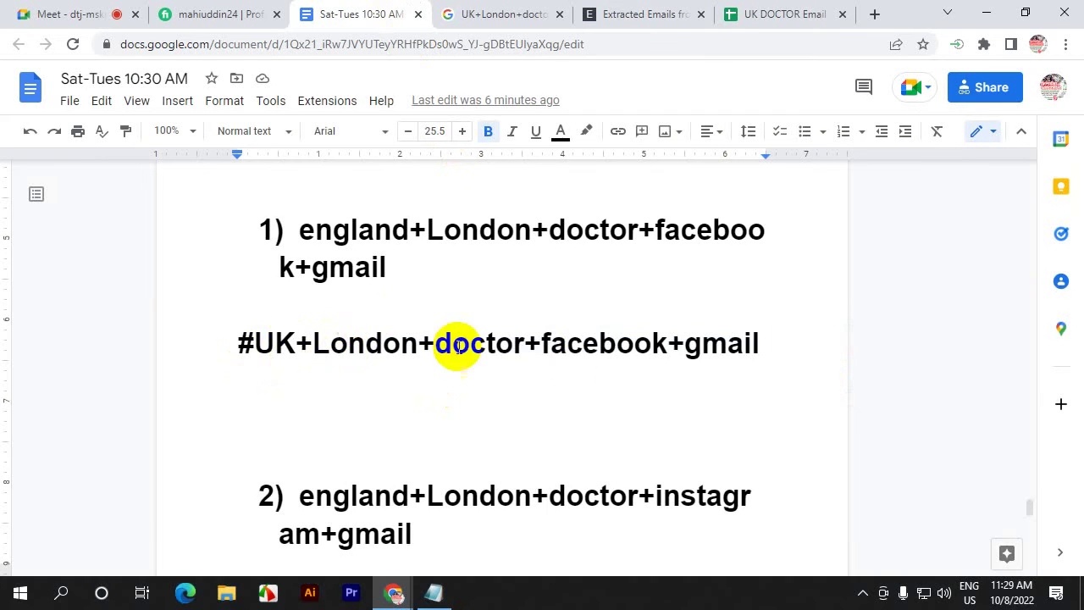
pyautogui.scroll(-2, 331, 384)
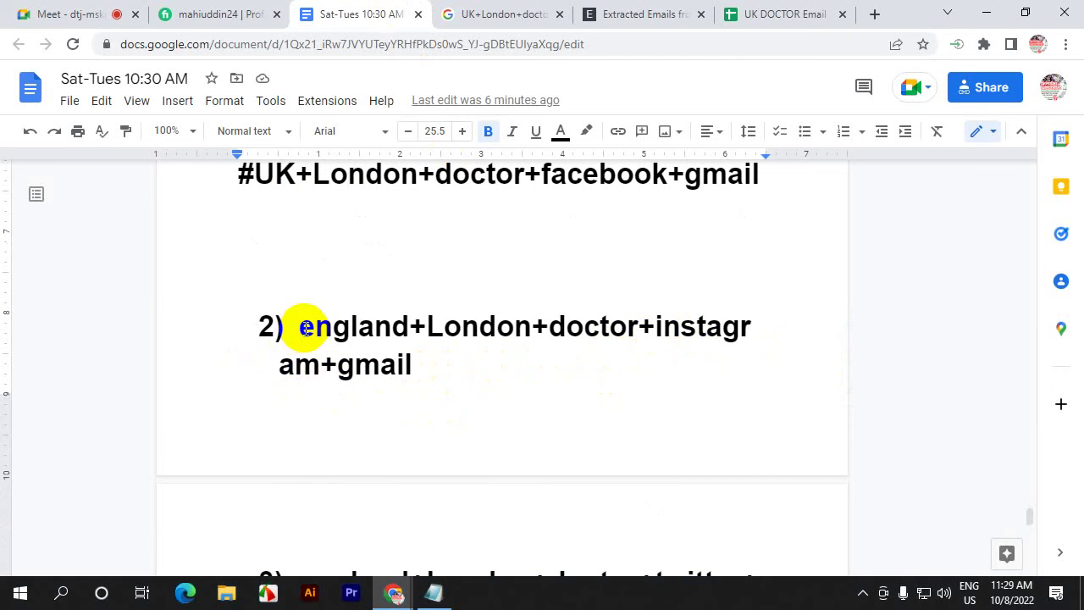
pyautogui.moveTo(300, 329); pyautogui.dragTo(423, 372)
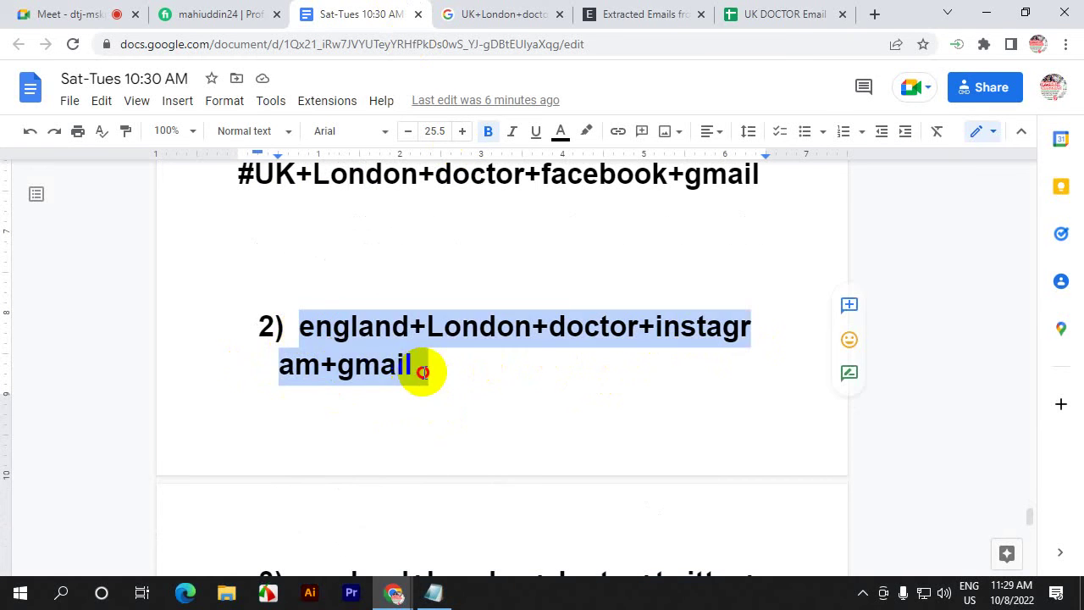
pyautogui.rightClick(330, 345)
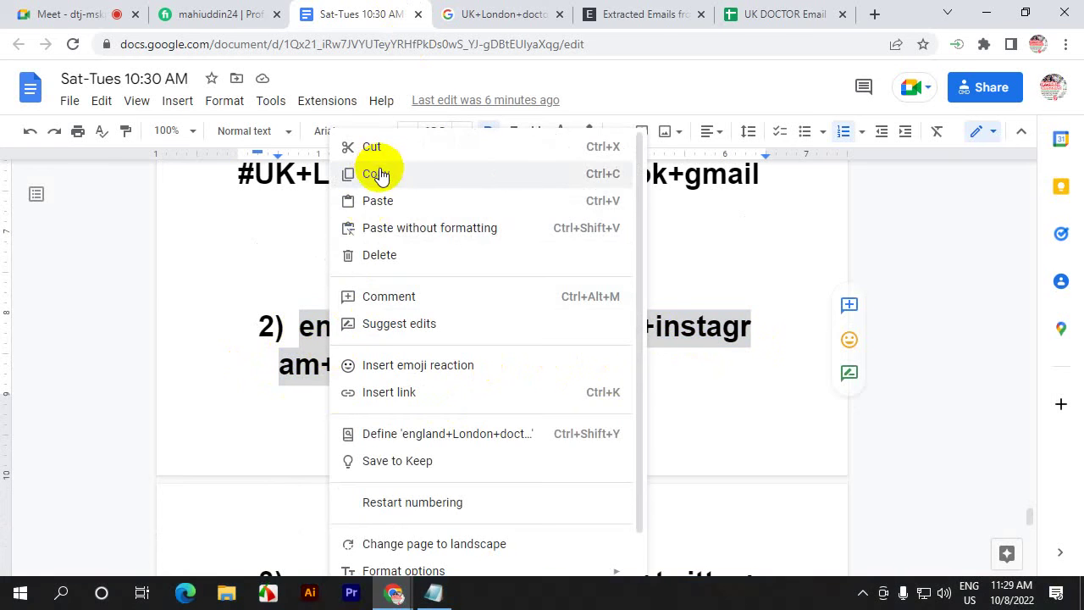
pyautogui.click(378, 175)
# - Replace the query on the Google results page with england+London+doctor+instagram+gmail and run the search
pyautogui.click(474, 10)
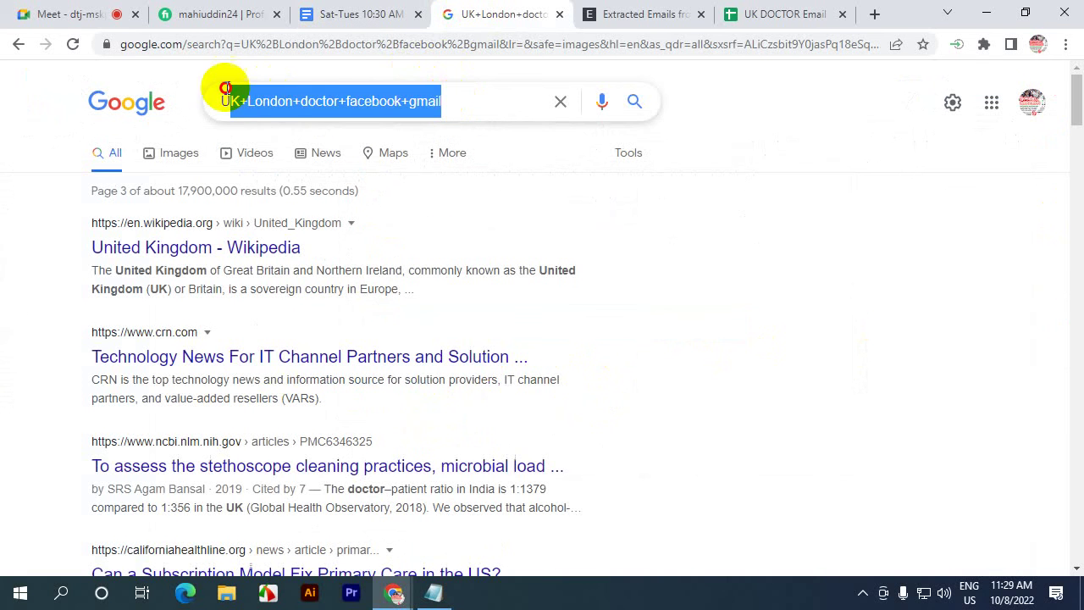
pyautogui.hotkey('ctrl', 'v')
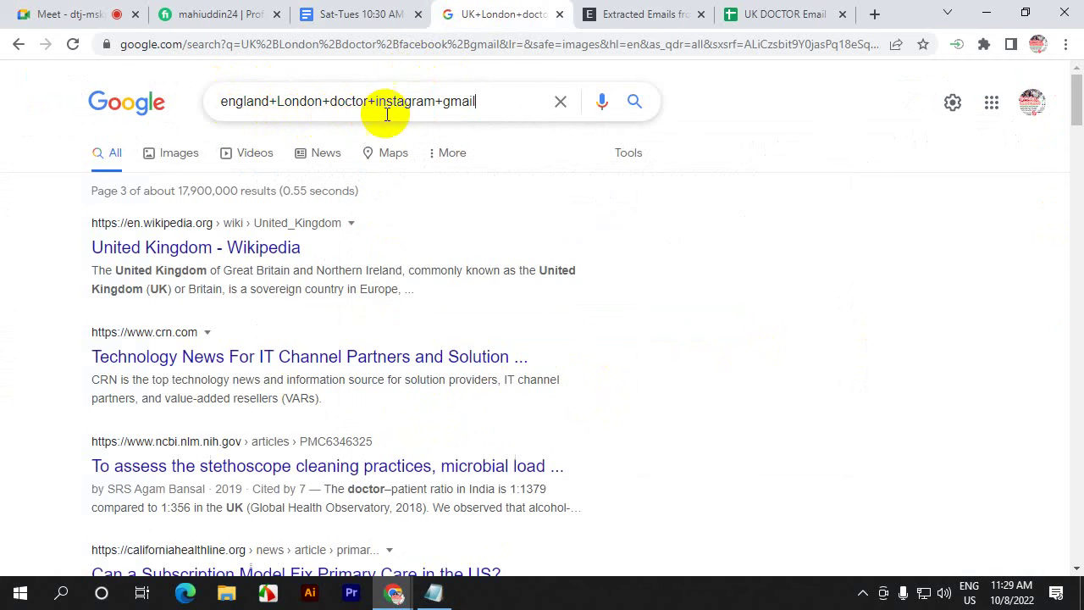
pyautogui.press('Return')
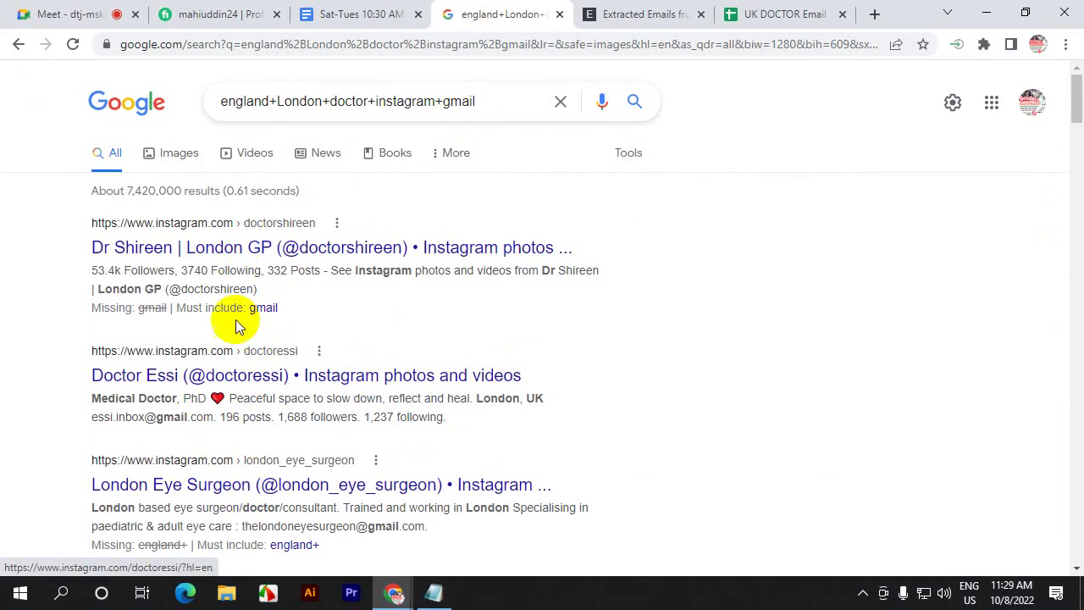
# - Copy the text of the Instagram keyword's results page, from the first result through the Old doctors on Instagram entry
pyautogui.moveTo(95, 210); pyautogui.dragTo(331, 188)
pyautogui.rightClick(190, 163)
pyautogui.click(219, 172)
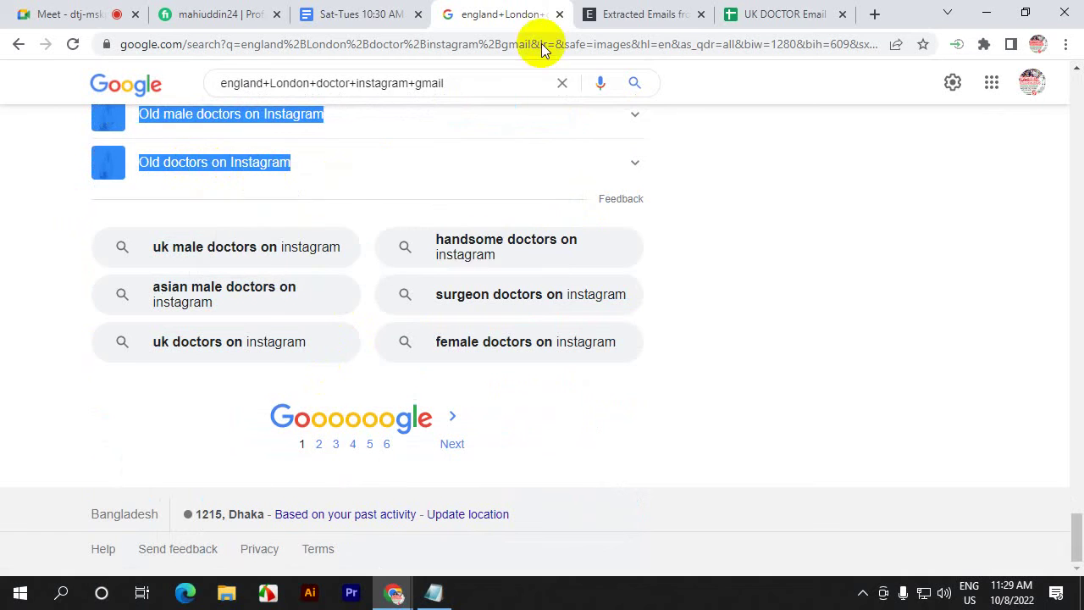
# - Paste the copied Instagram keyword results into the Email-Checker extractor and extract the emails
pyautogui.click(643, 13)
pyautogui.scroll(-2, 329, 360)
pyautogui.click(249, 212)
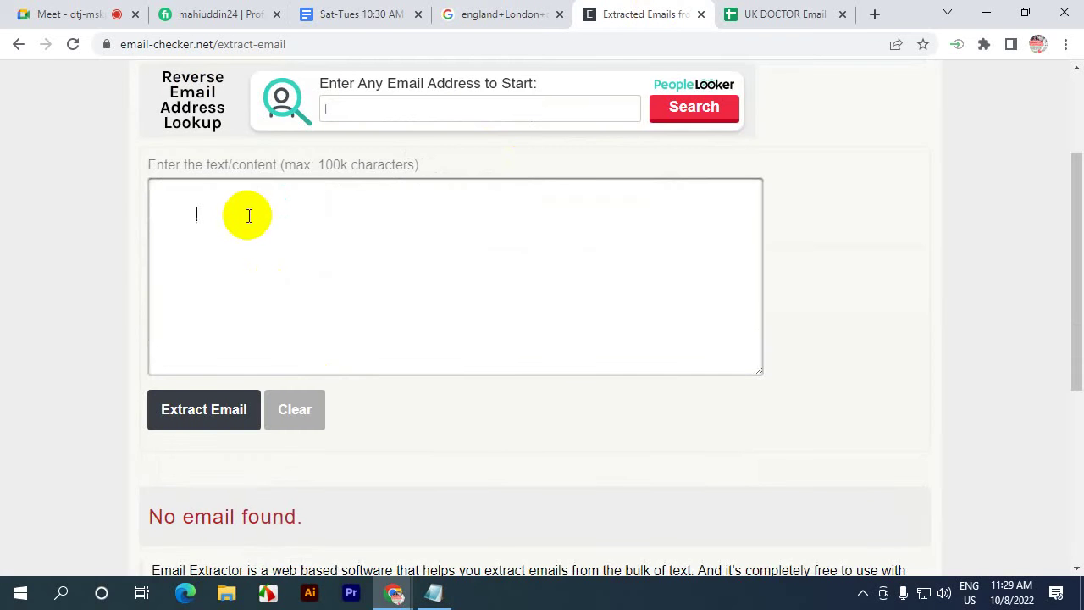
pyautogui.hotkey('ctrl', 'v')
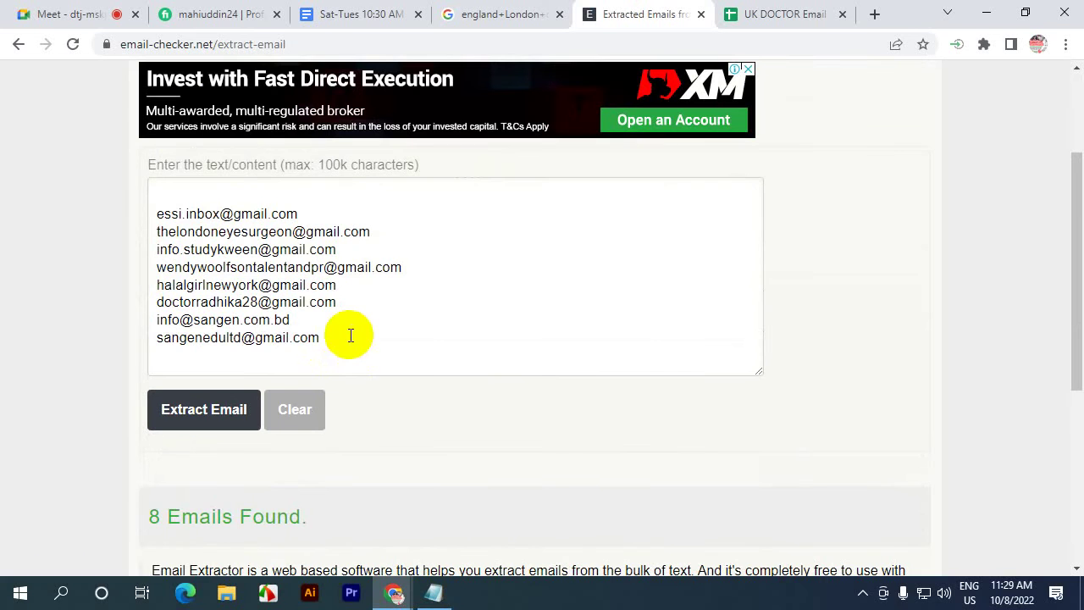
# - Copy the extracted Instagram keyword emails and paste them into the UK DOCTOR Email spreadsheet starting at cell A15
pyautogui.moveTo(319, 337); pyautogui.dragTo(158, 213)
pyautogui.rightClick(212, 222)
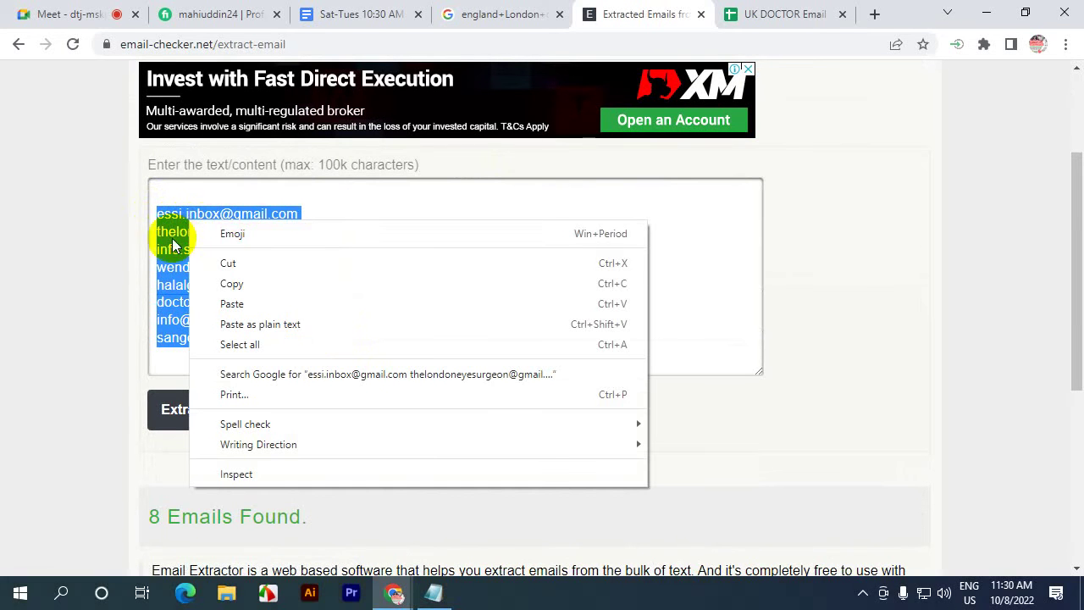
pyautogui.click(229, 283)
pyautogui.click(779, 11)
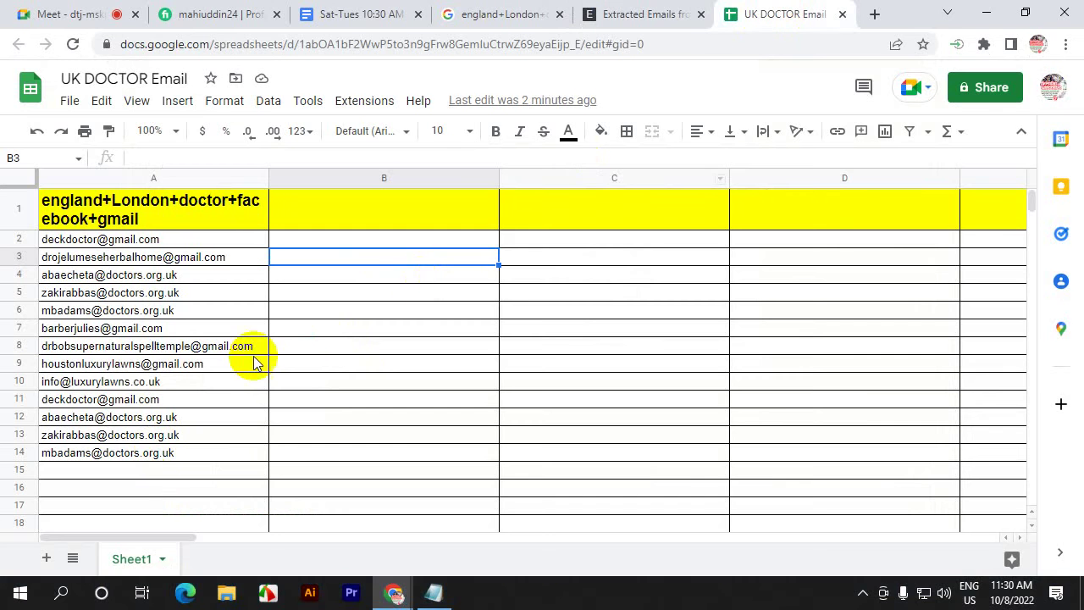
pyautogui.click(141, 472)
pyautogui.hotkey('ctrl', 'v')
# - Open page 2 of the Google results for england+London+doctor+instagram+gmail
pyautogui.click(643, 12)
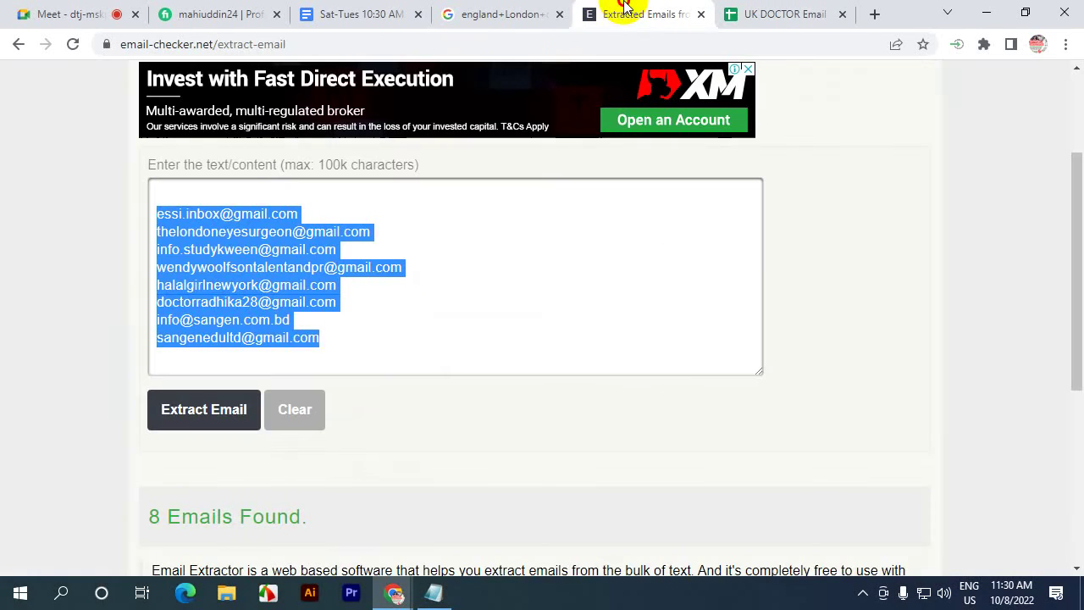
pyautogui.click(500, 12)
pyautogui.click(54, 218)
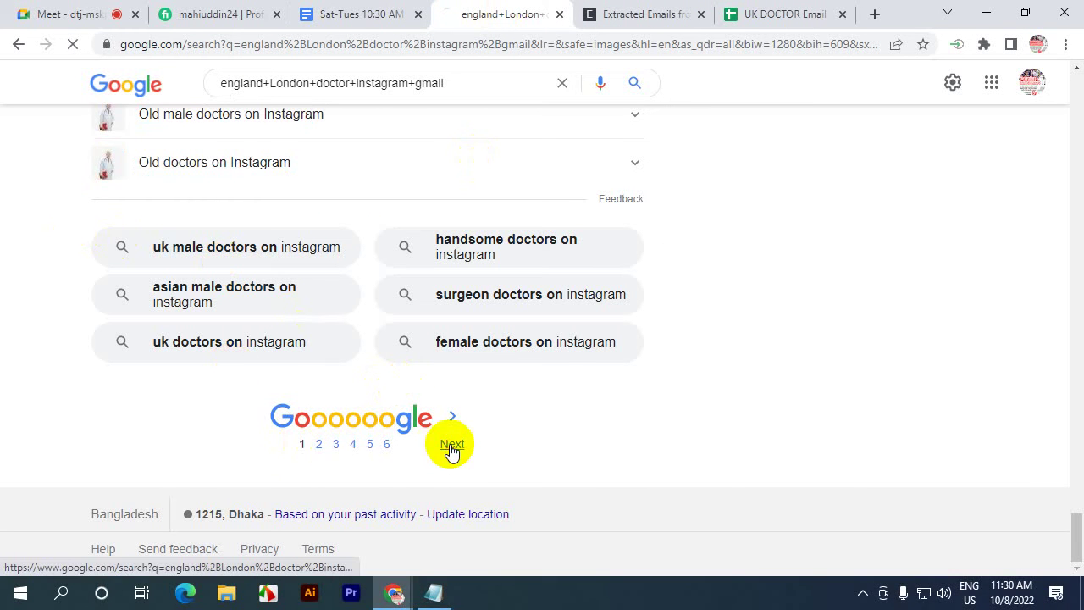
pyautogui.scroll(-10, 363, 458)
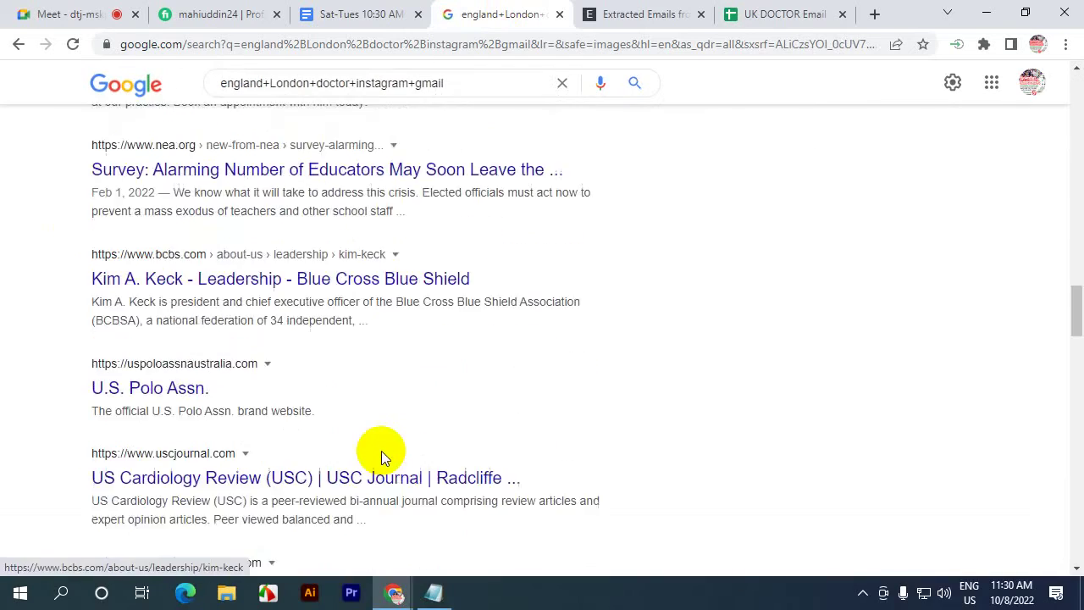
pyautogui.scroll(-10, 381, 450)
pyautogui.scroll(3, 378, 404)
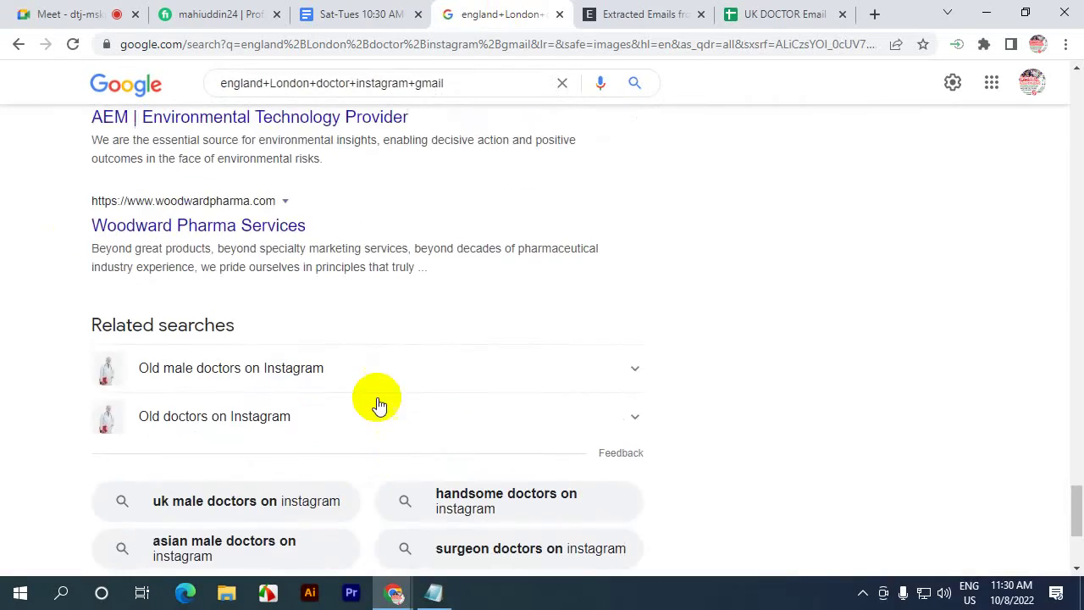
pyautogui.scroll(-3, 378, 405)
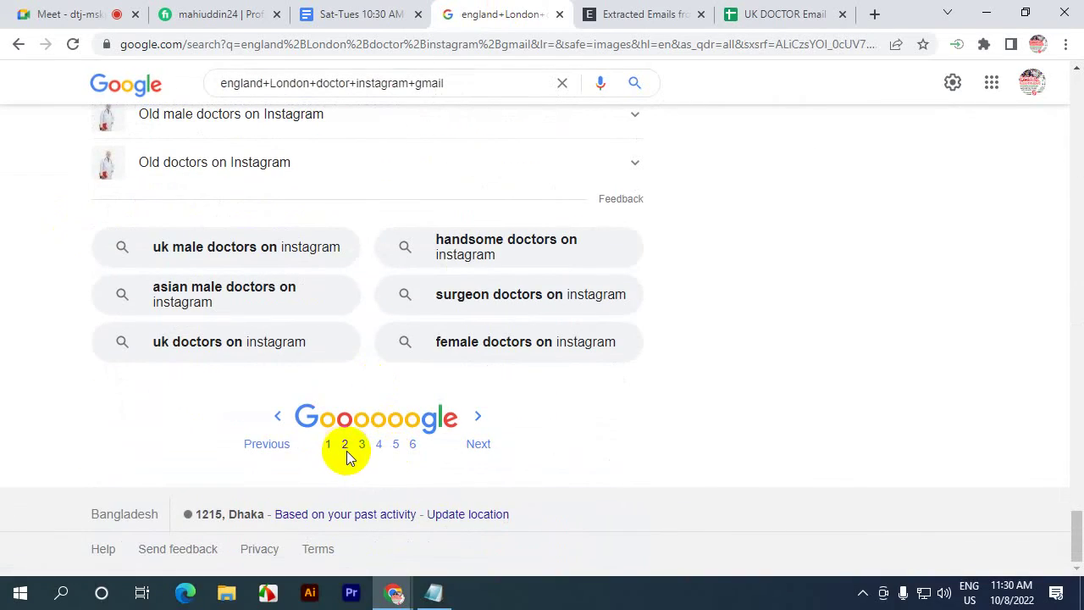
# - Copy the text of results page 2, from the first result through the Old male doctors on Instagram entry
pyautogui.scroll(15, 351, 444)
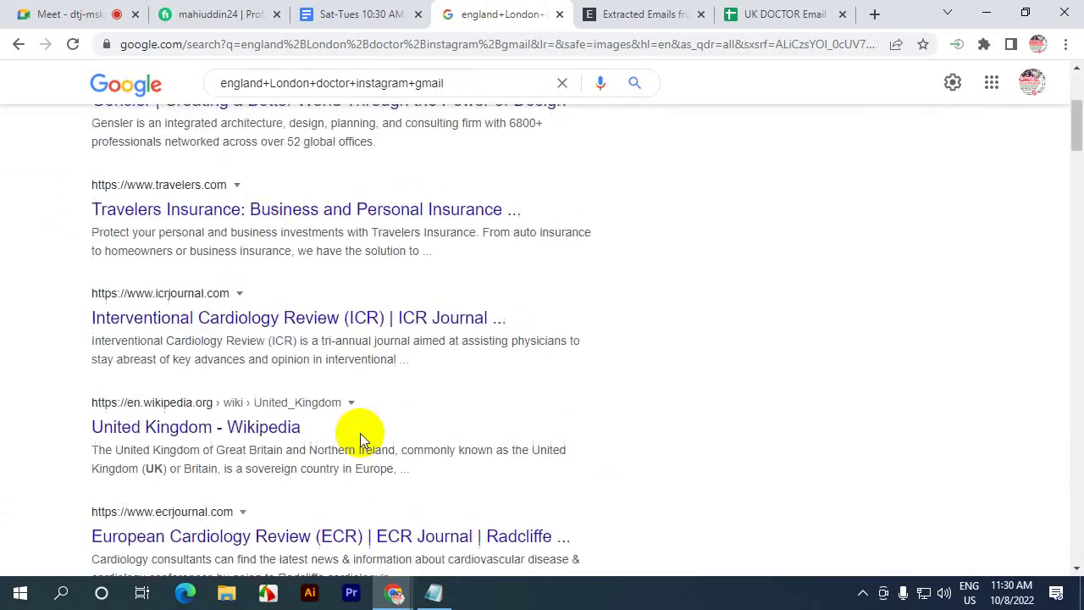
pyautogui.scroll(3, 360, 432)
pyautogui.moveTo(92, 222); pyautogui.dragTo(443, 186)
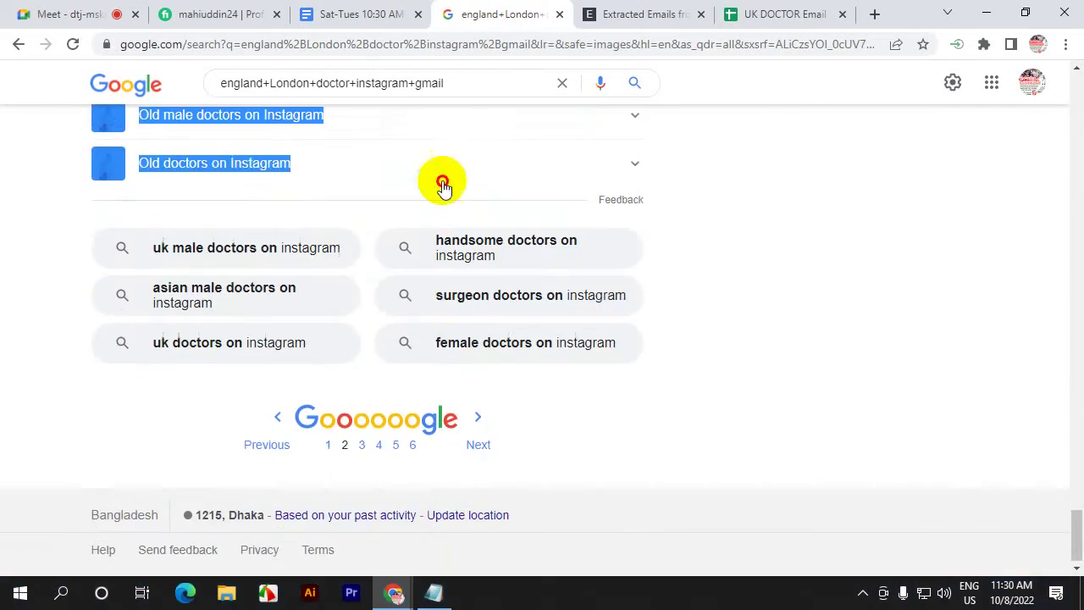
pyautogui.moveTo(454, 125); pyautogui.dragTo(454, 125)
pyautogui.scroll(4, 461, 169)
pyautogui.rightClick(187, 195)
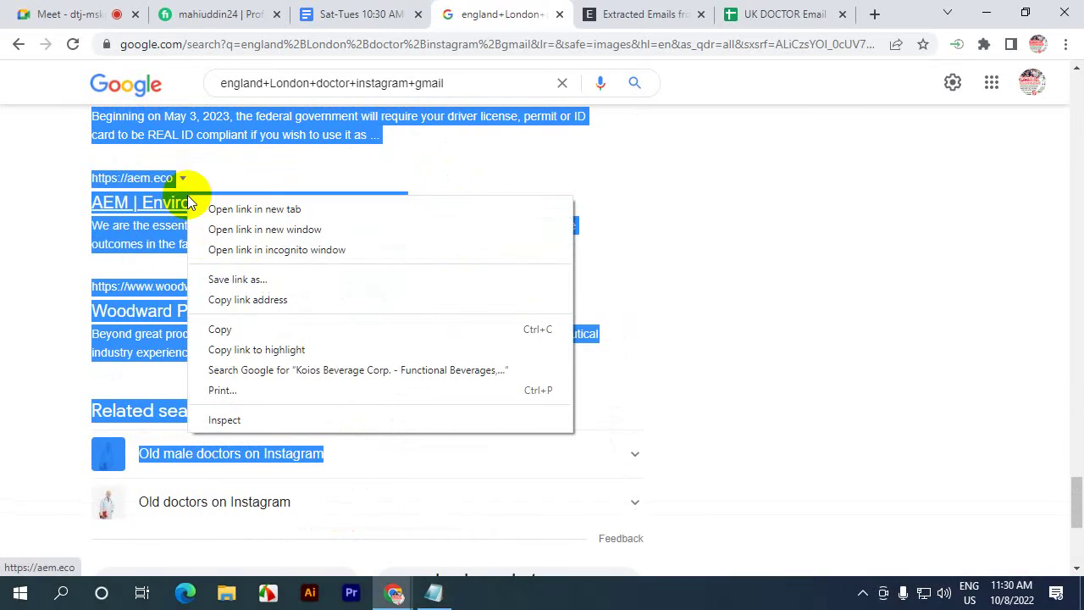
pyautogui.click(221, 332)
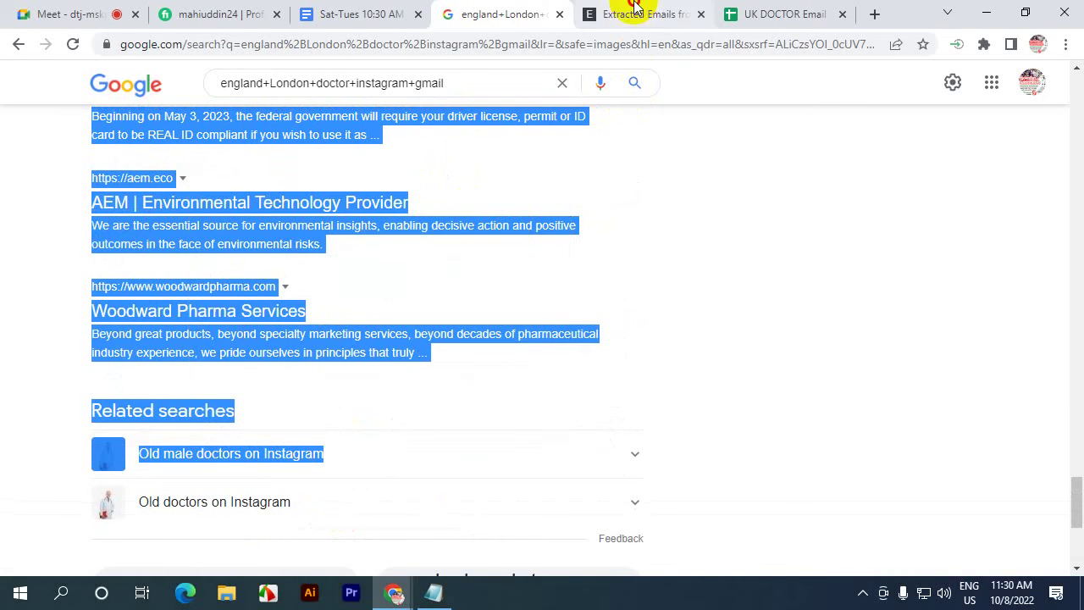
# - Clear the previous emails from the Email-Checker extractor, paste the page 2 text and extract the emails
pyautogui.click(612, 14)
pyautogui.click(411, 326)
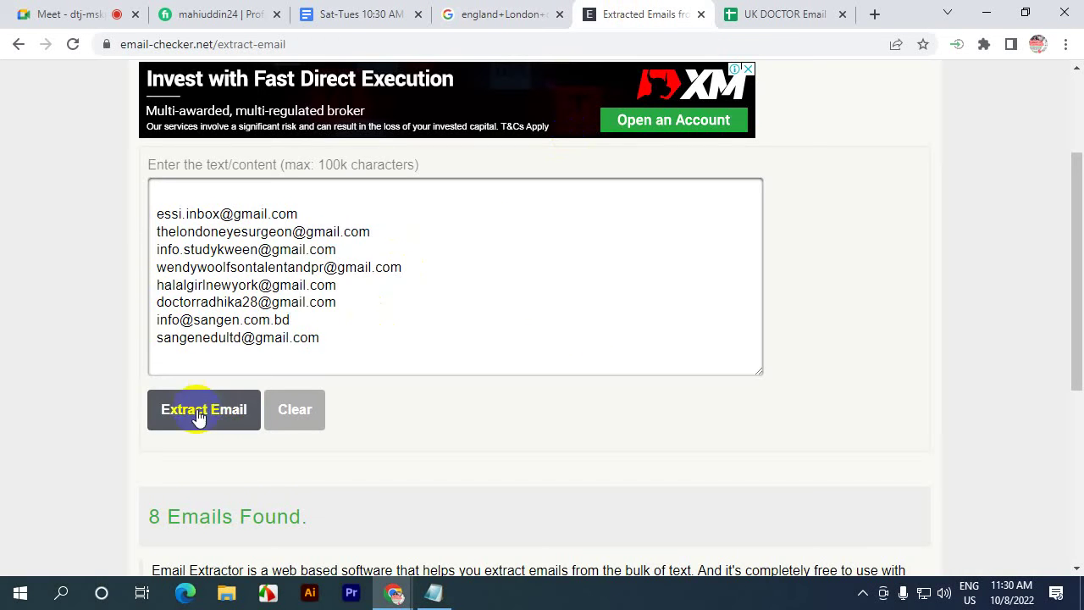
pyautogui.click(307, 414)
pyautogui.click(217, 246)
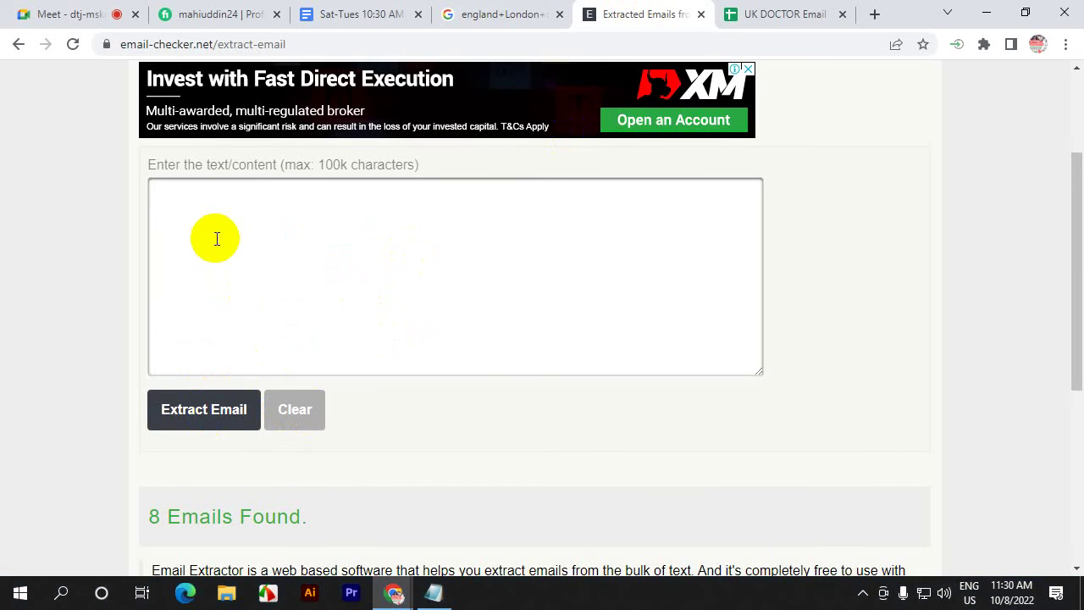
pyautogui.hotkey('ctrl', 'v')
pyautogui.click(193, 414)
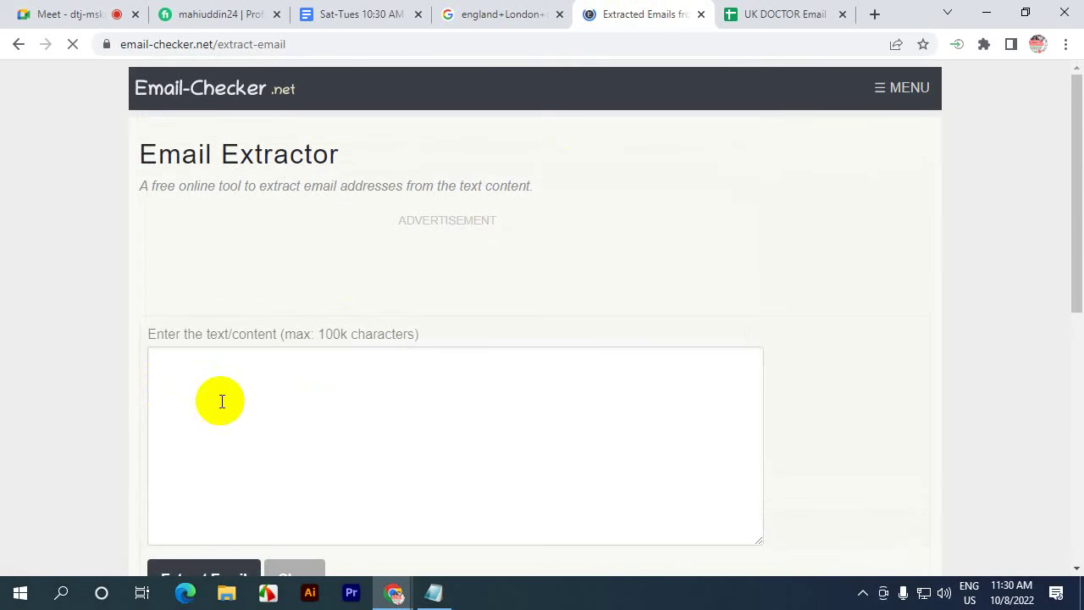
pyautogui.scroll(-1, 425, 395)
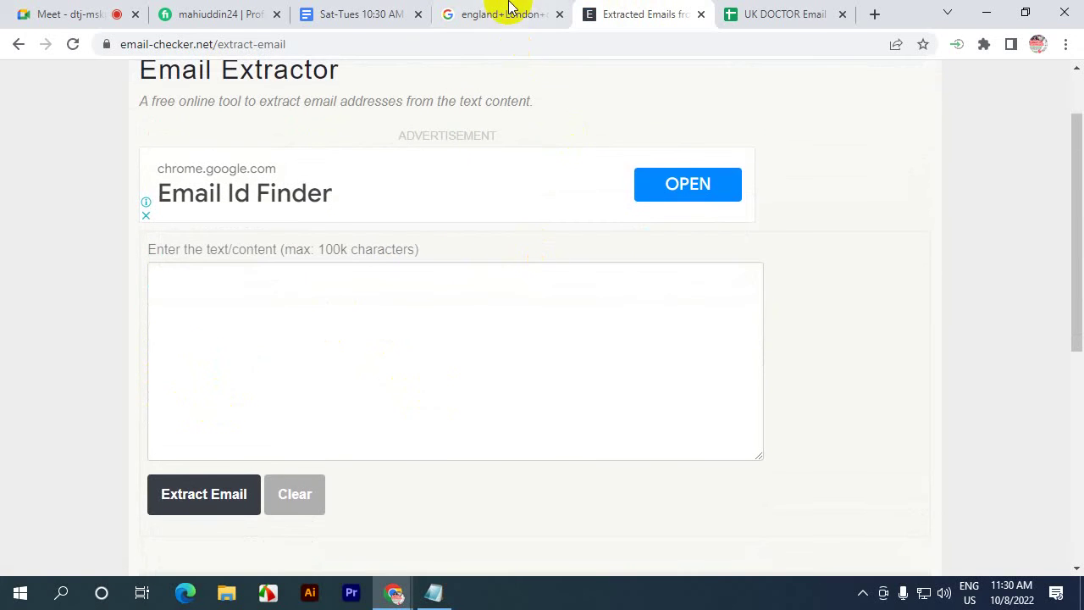
# - Open page 3 of the Instagram keyword's Google results and copy its text, from the result count through the page navigation
pyautogui.click(508, 8)
pyautogui.click(399, 393)
pyautogui.scroll(5, 398, 393)
pyautogui.scroll(-5, 430, 399)
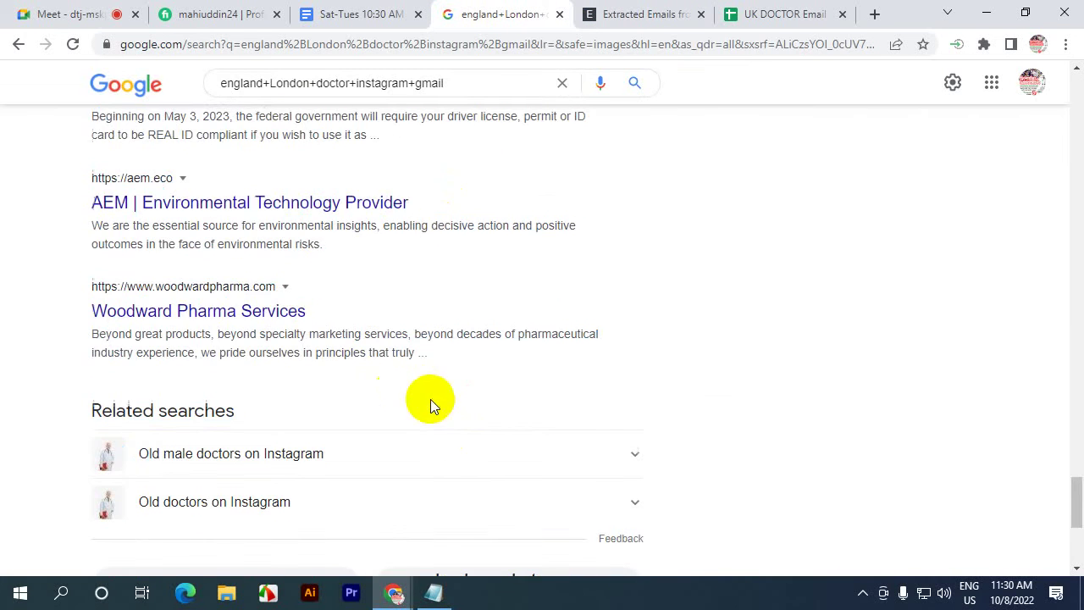
pyautogui.scroll(-4, 430, 399)
pyautogui.click(360, 449)
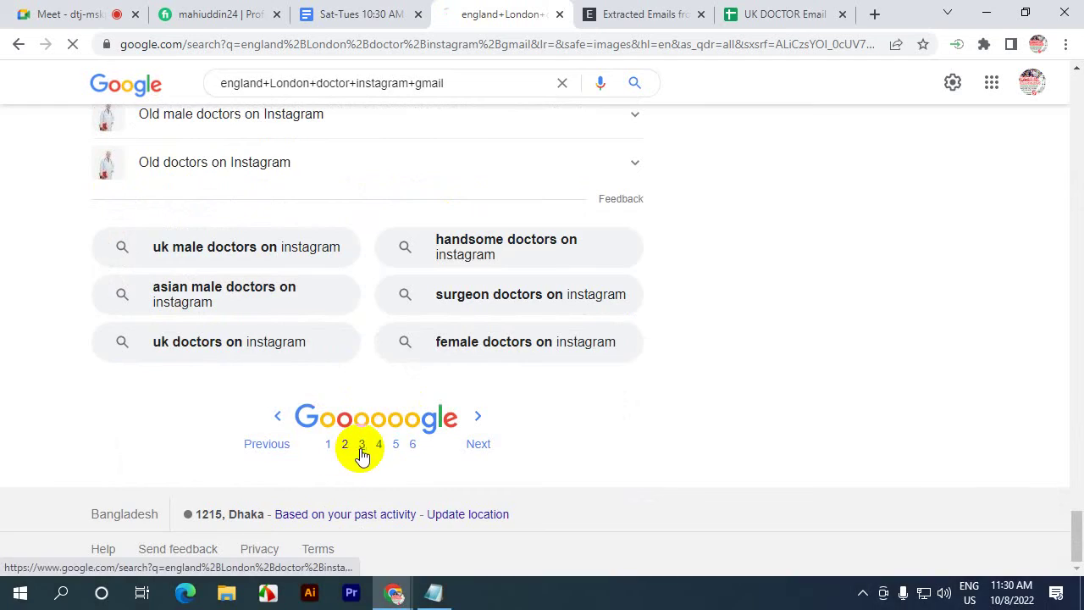
pyautogui.moveTo(79, 209); pyautogui.dragTo(603, 387)
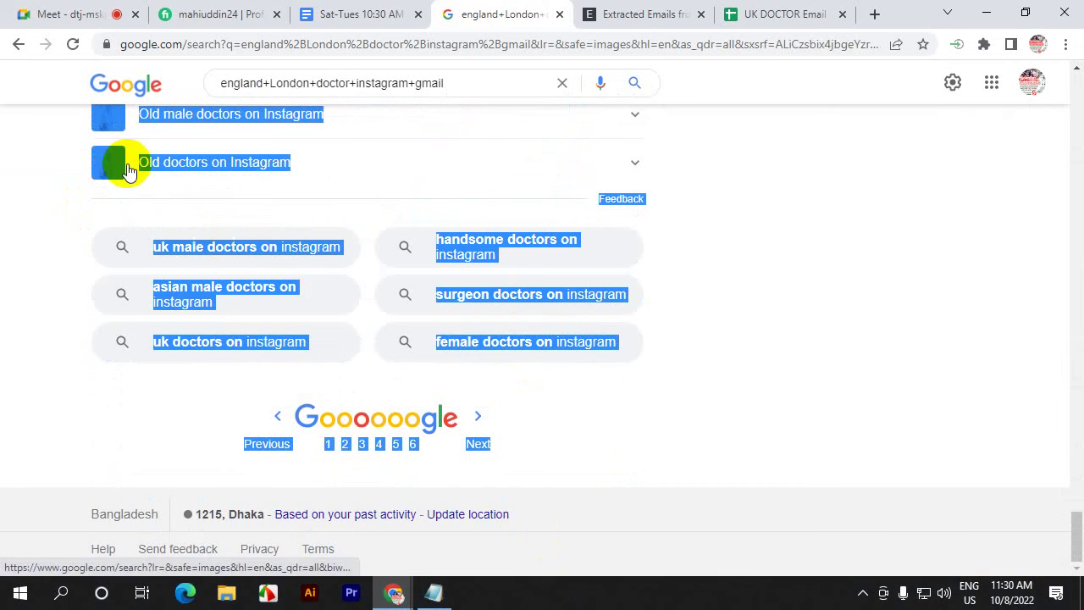
pyautogui.rightClick(153, 116)
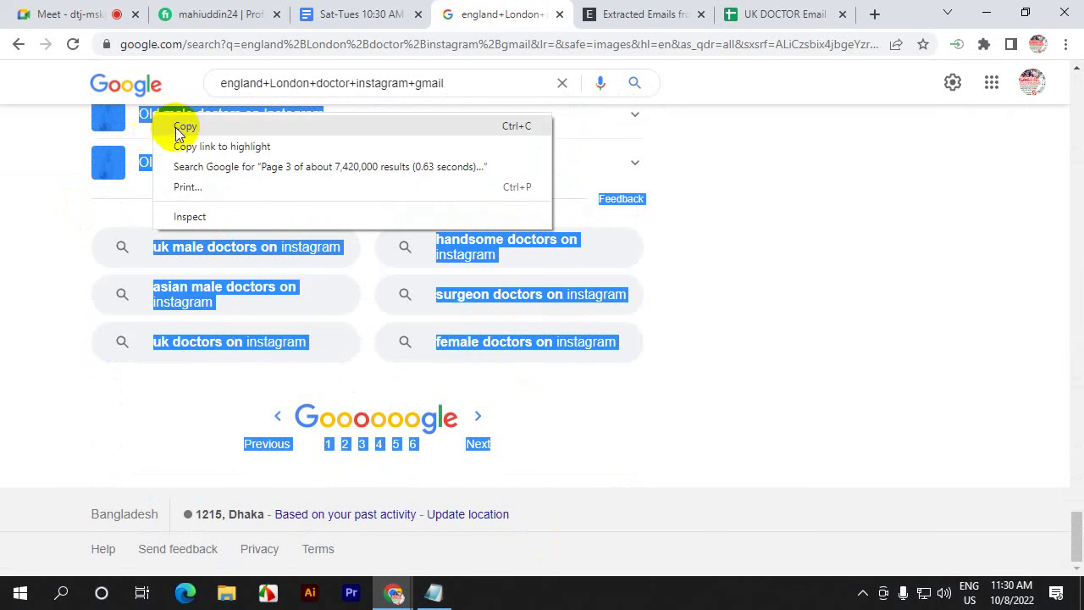
# - Paste the copied page 3 text into the Email-Checker extractor and extract the emails
pyautogui.click(665, 11)
pyautogui.click(258, 340)
pyautogui.click(196, 508)
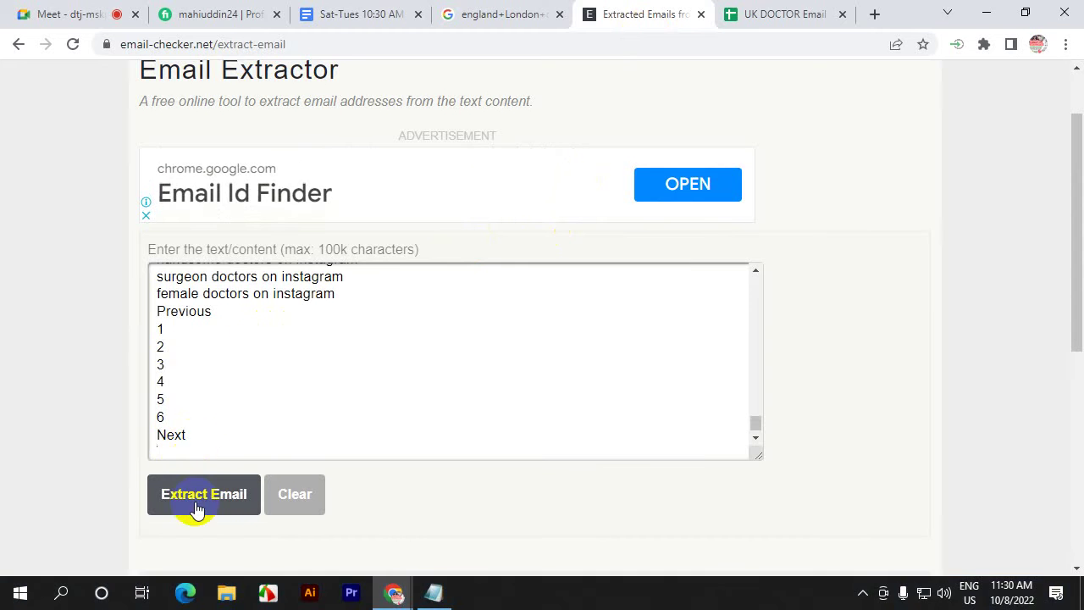
# - In the Sat-Tues 10:30 AM document, replace england with UK in the second keyword
pyautogui.click(450, 12)
pyautogui.click(368, 12)
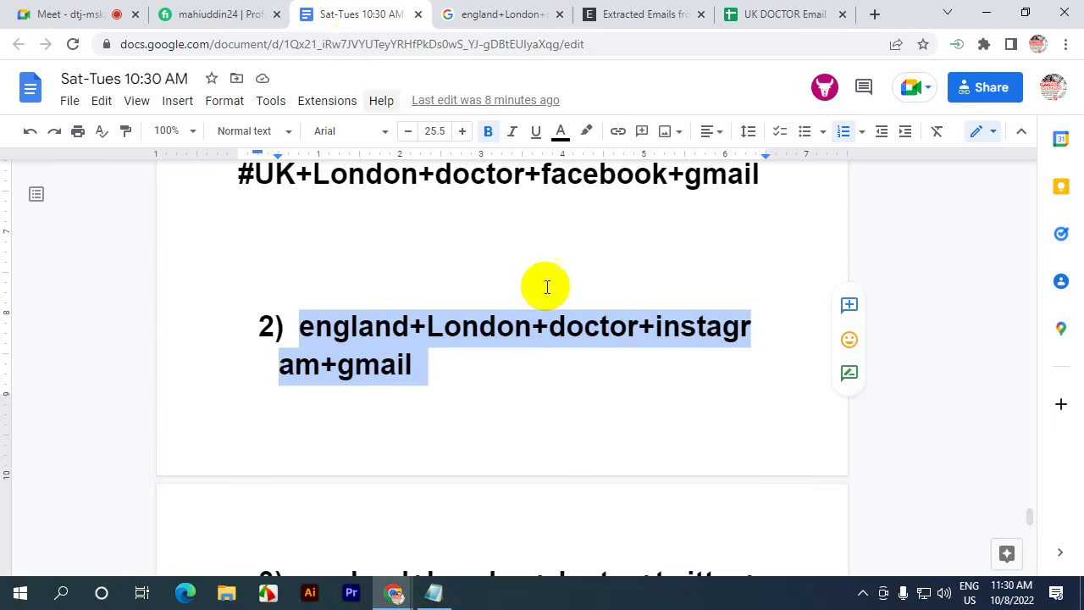
pyautogui.click(363, 290)
pyautogui.scroll(2, 362, 339)
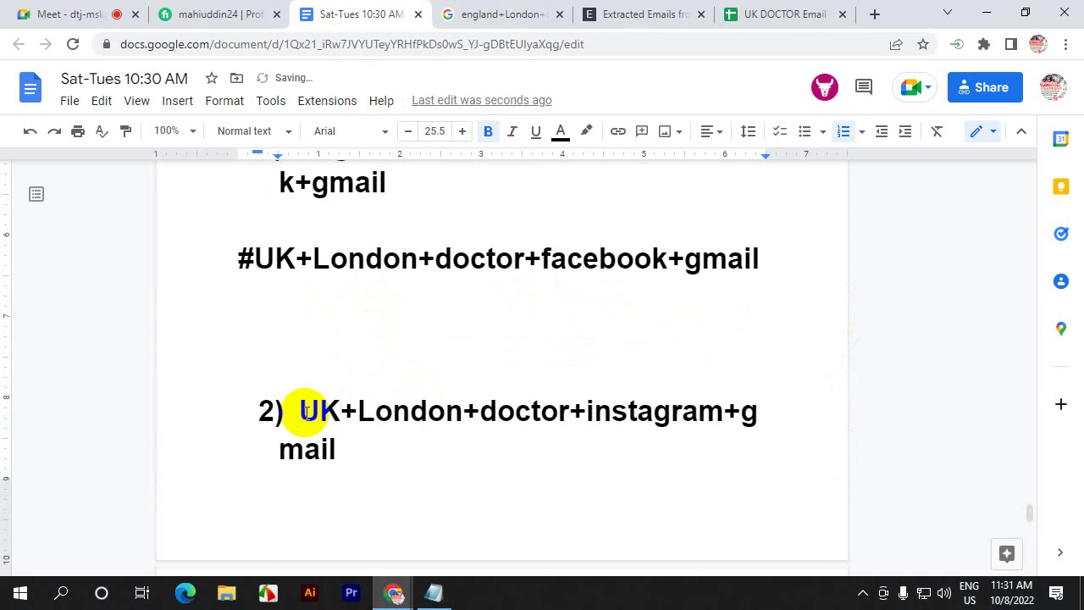
# - Copy the keyword UK+London+doctor+instagram+gmail from the document and search Google for it in place of the previous query
pyautogui.moveTo(301, 412); pyautogui.dragTo(340, 458)
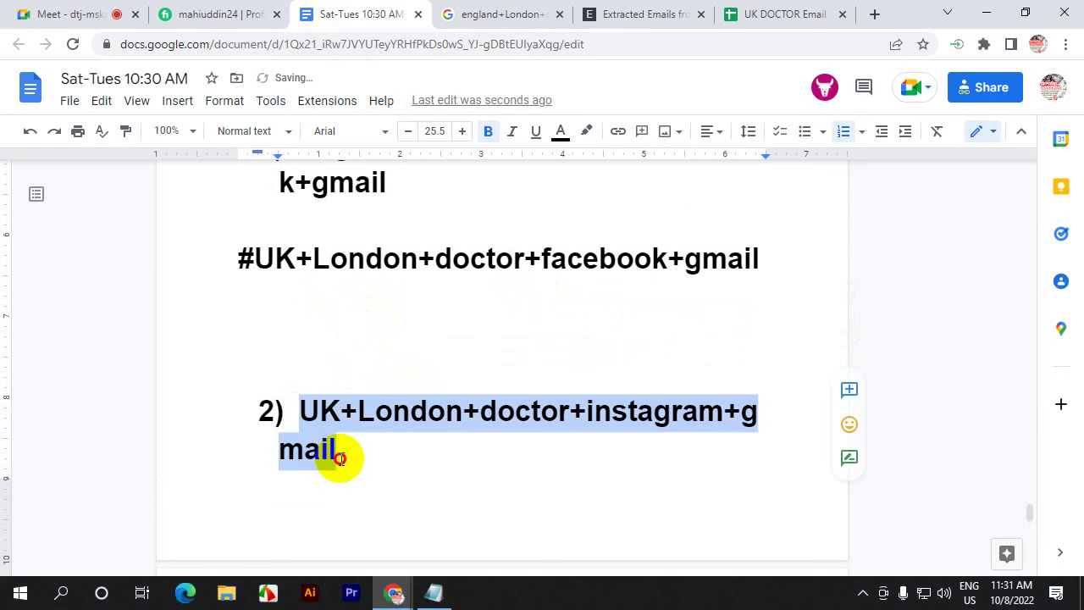
pyautogui.click(643, 12)
pyautogui.click(496, 12)
pyautogui.scroll(3, 302, 144)
pyautogui.click(447, 85)
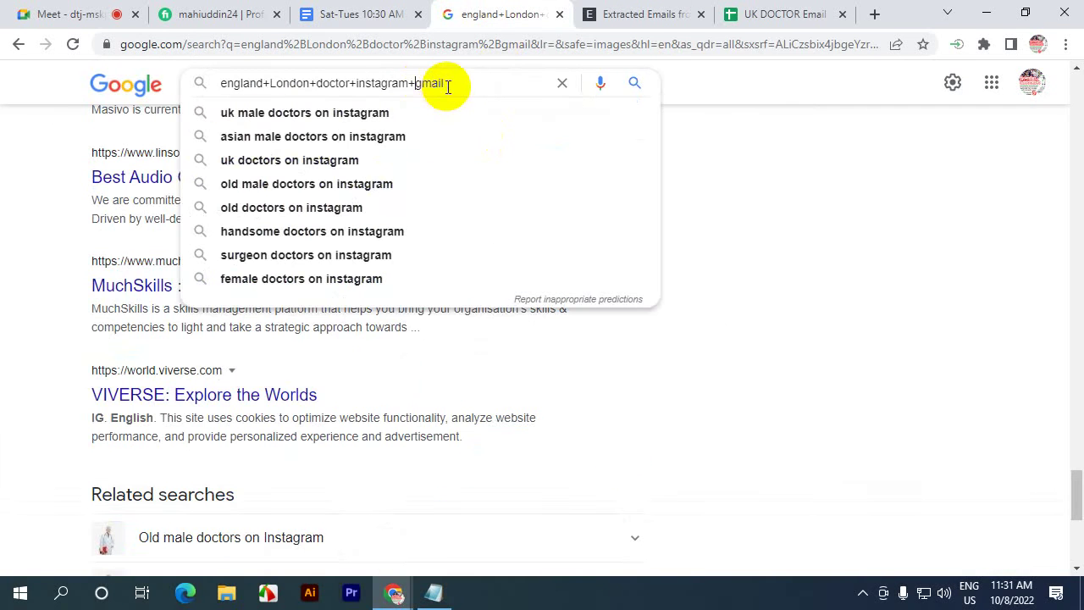
pyautogui.hotkey('ctrl', 'v')
pyautogui.press('Return')
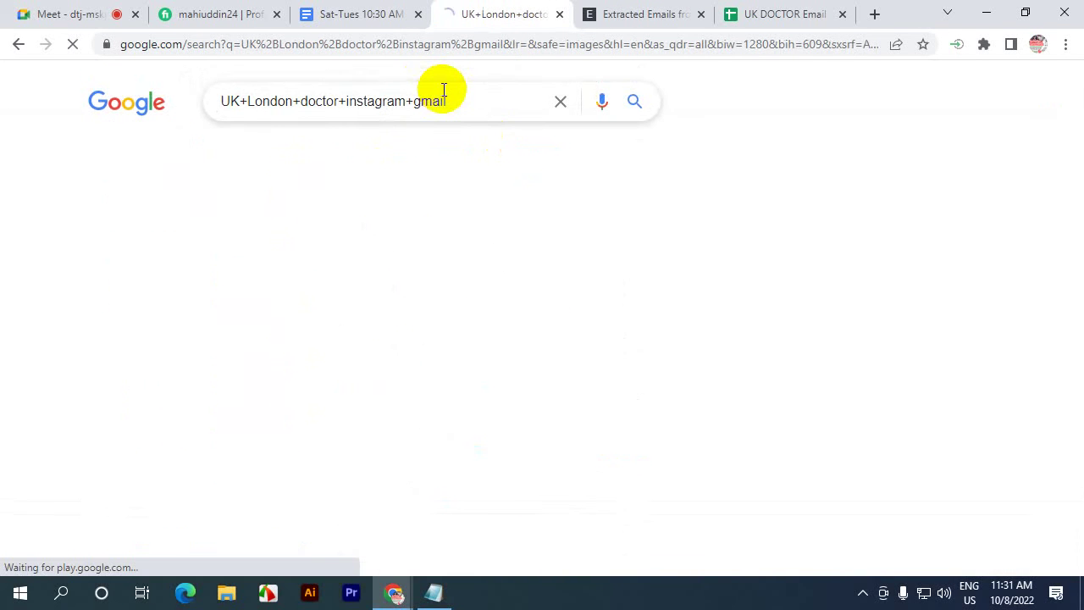
pyautogui.moveTo(86, 218); pyautogui.dragTo(525, 559)
pyautogui.scroll(7, 640, 306)
pyautogui.scroll(5, 641, 307)
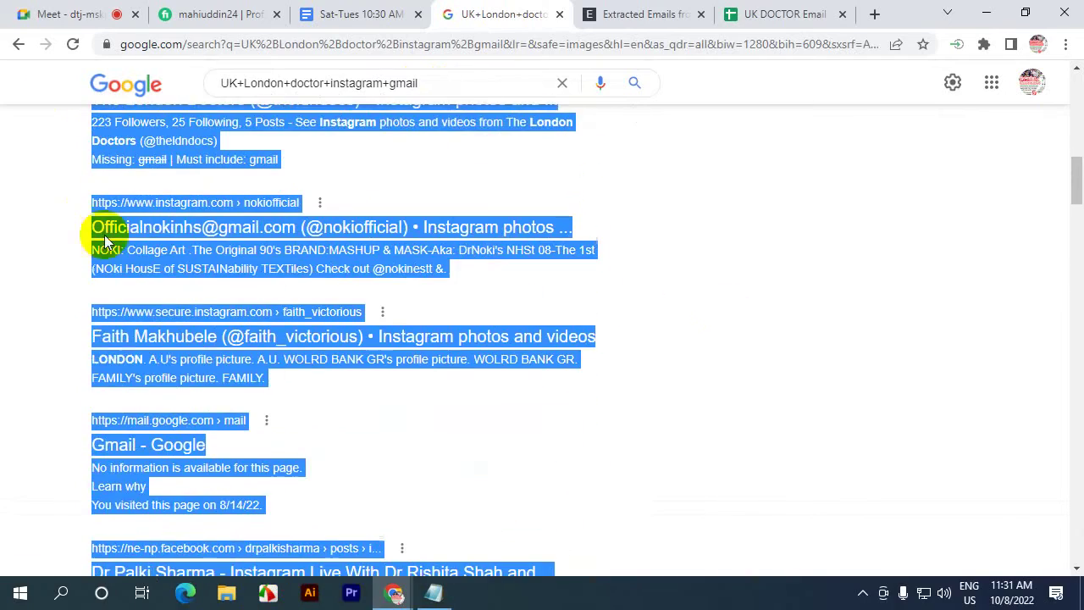
pyautogui.scroll(4, 793, 232)
pyautogui.click(793, 232)
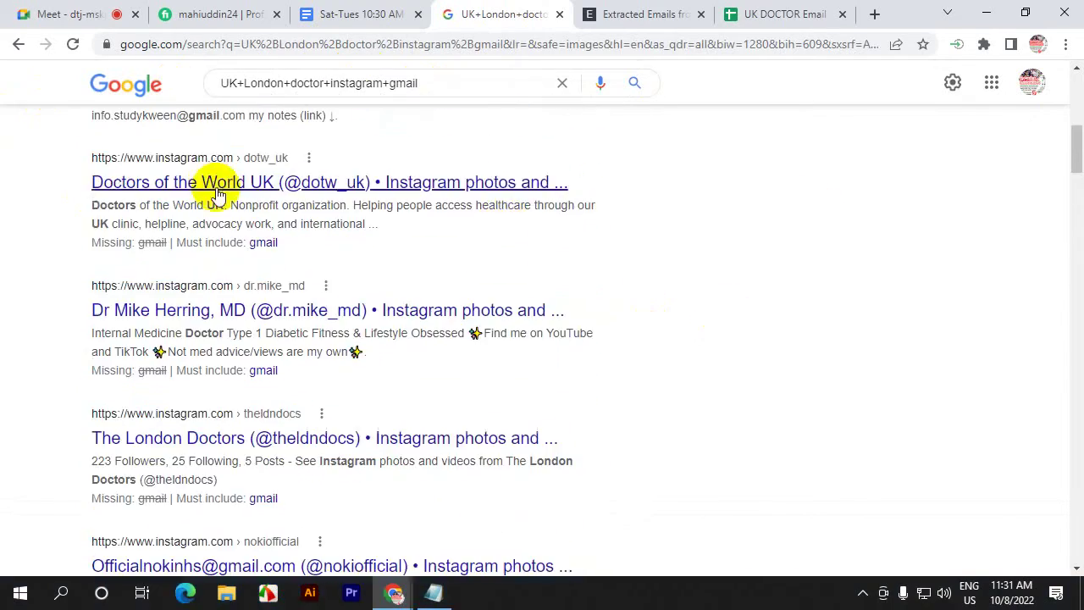
pyautogui.scroll(5, 214, 193)
pyautogui.scroll(1, 213, 193)
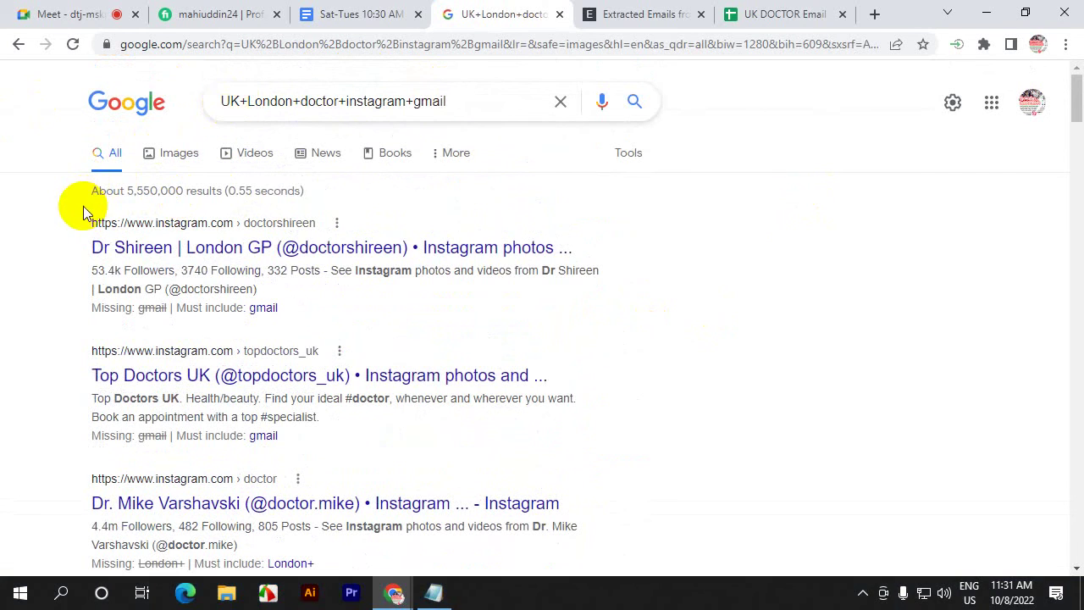
# - Copy the text of the UK Instagram keyword's first results page, from the first result through the page navigation
pyautogui.moveTo(84, 222); pyautogui.dragTo(266, 593)
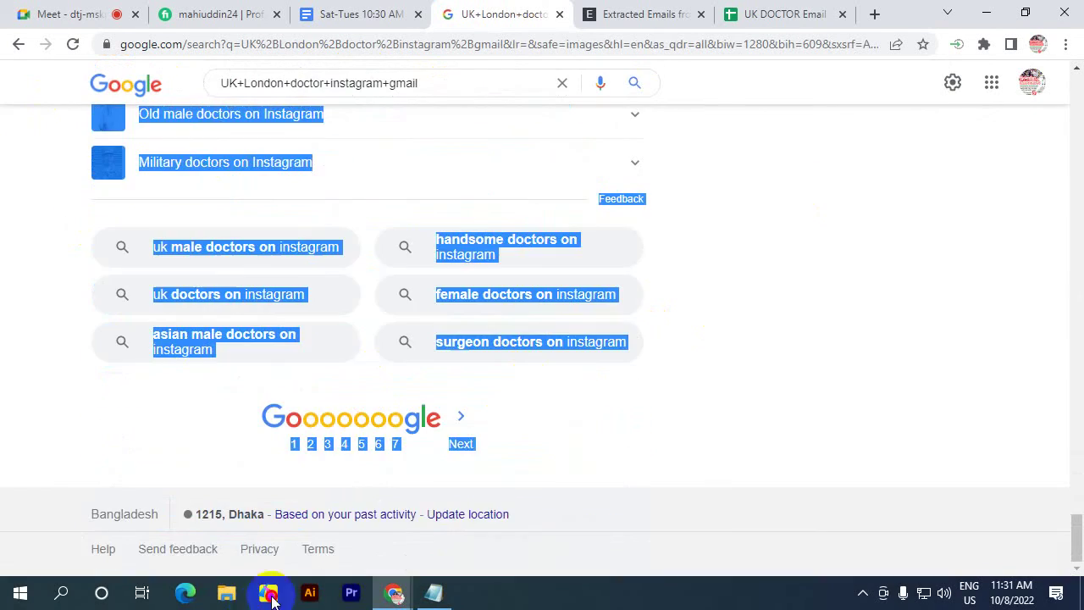
pyautogui.rightClick(209, 162)
pyautogui.click(240, 164)
# - Close the Email-Checker extractor page and search Google for email extractor in a new tab
pyautogui.click(661, 17)
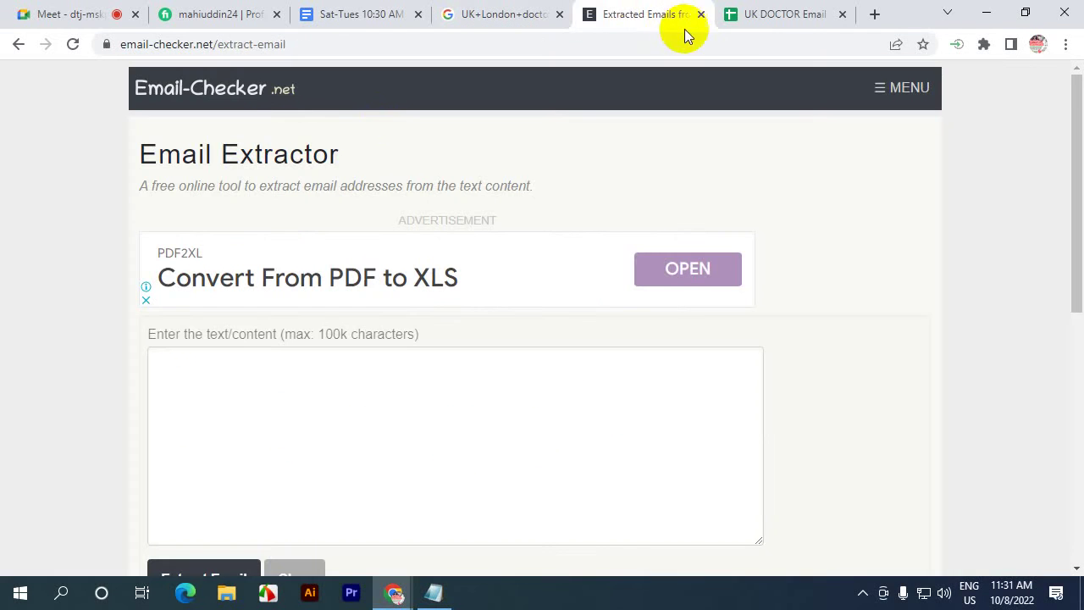
pyautogui.click(701, 14)
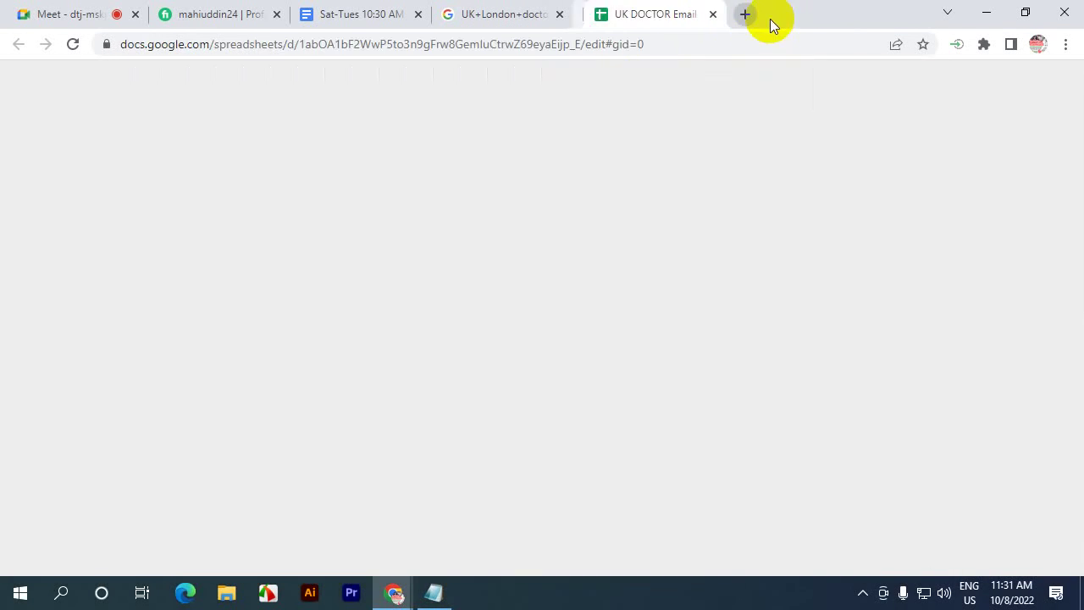
pyautogui.click(733, 14)
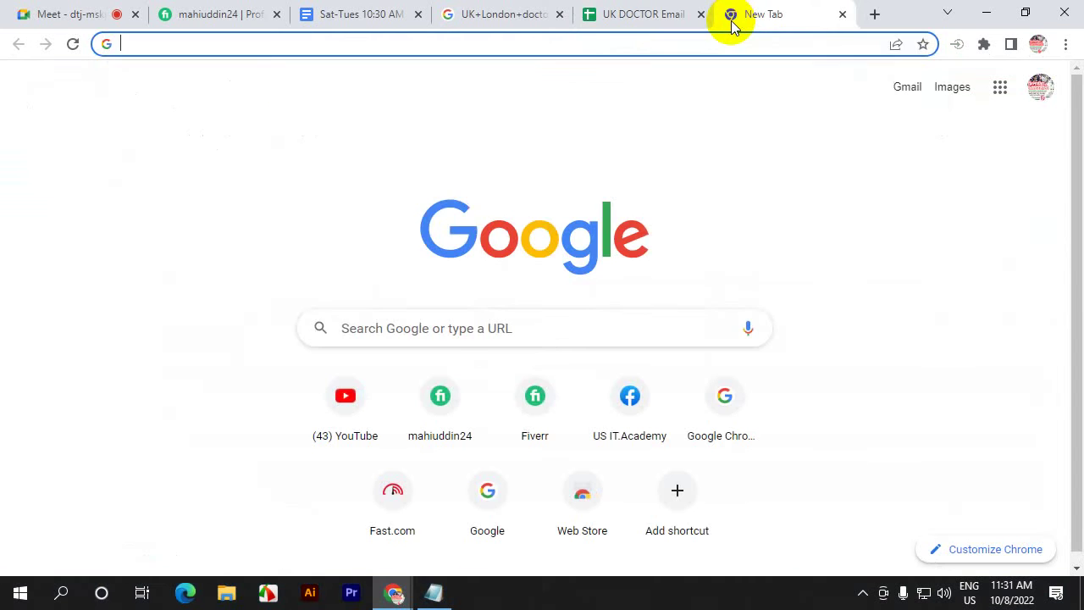
pyautogui.write('email')
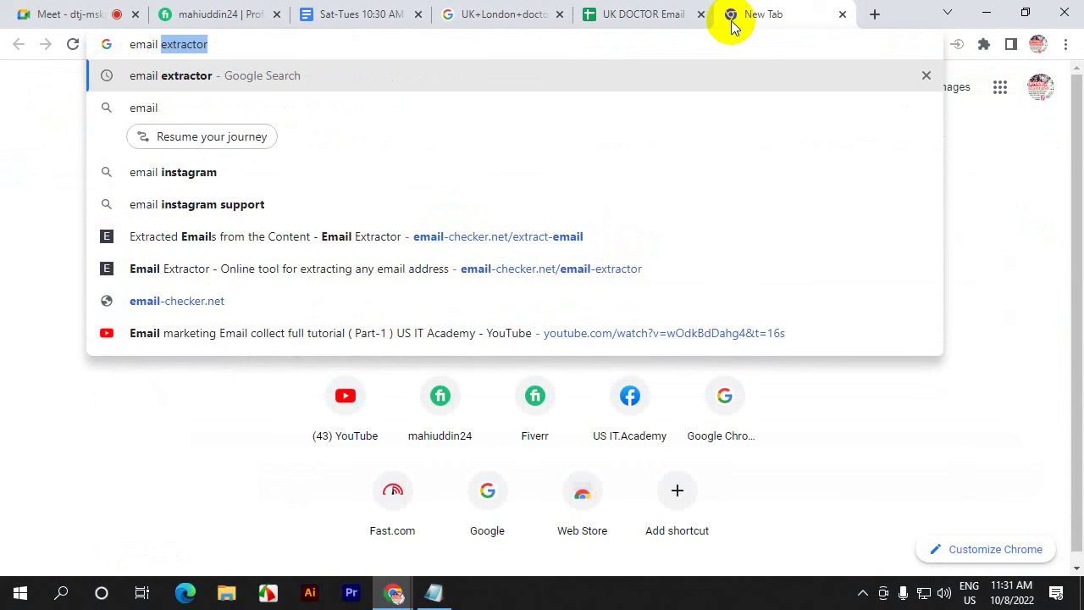
pyautogui.click(222, 45)
pyautogui.press('Return')
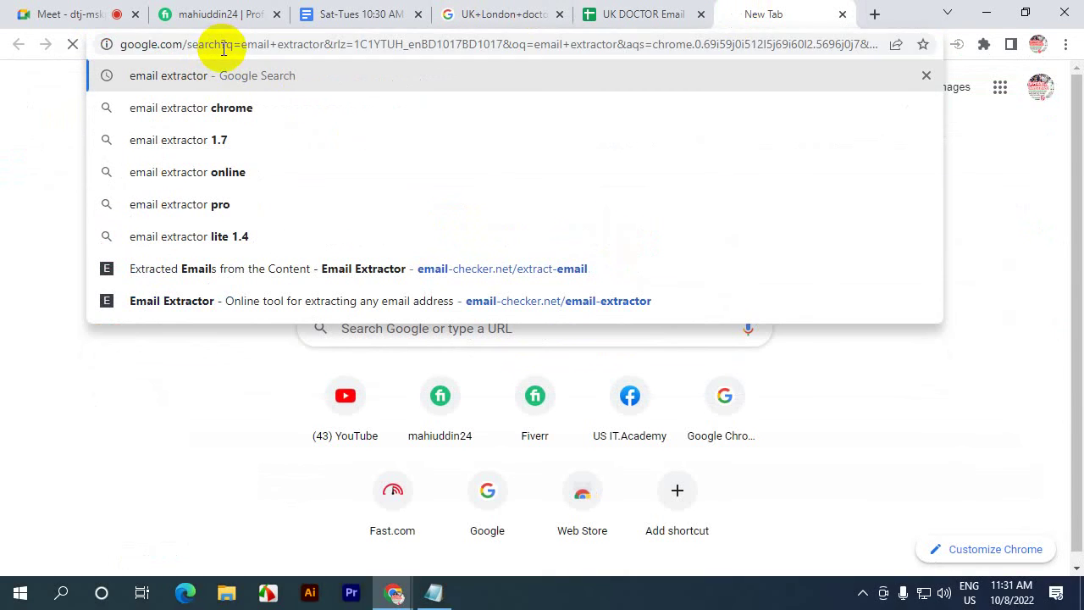
pyautogui.scroll(-1, 51, 317)
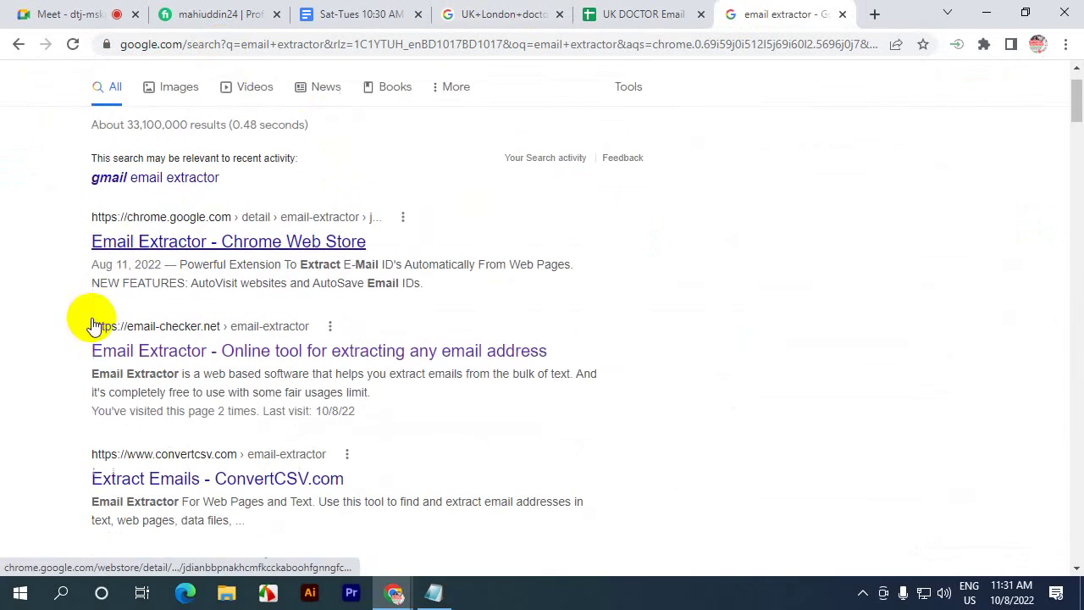
# - Open the email-checker.net Email Extractor from the search results and extract the emails from the copied Google results text
pyautogui.scroll(-1, 246, 312)
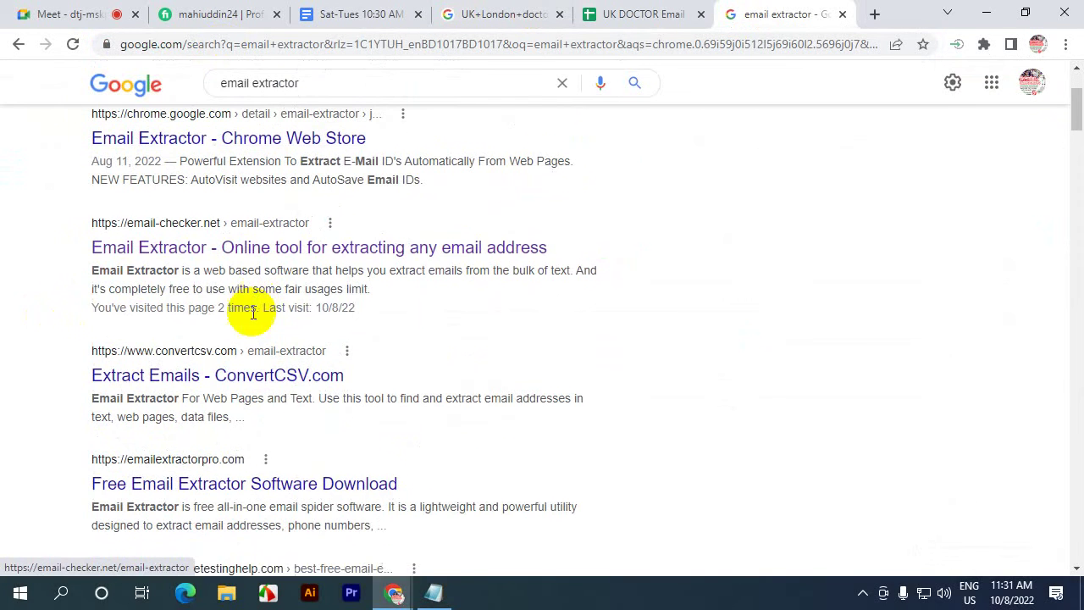
pyautogui.scroll(-1, 174, 368)
pyautogui.scroll(-3, 176, 370)
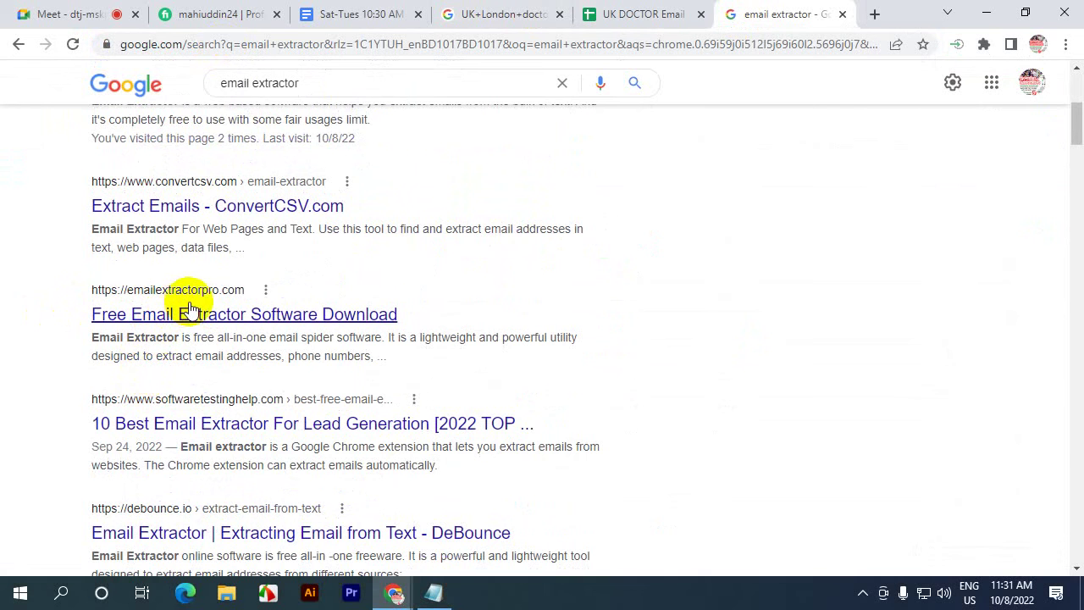
pyautogui.scroll(4, 251, 303)
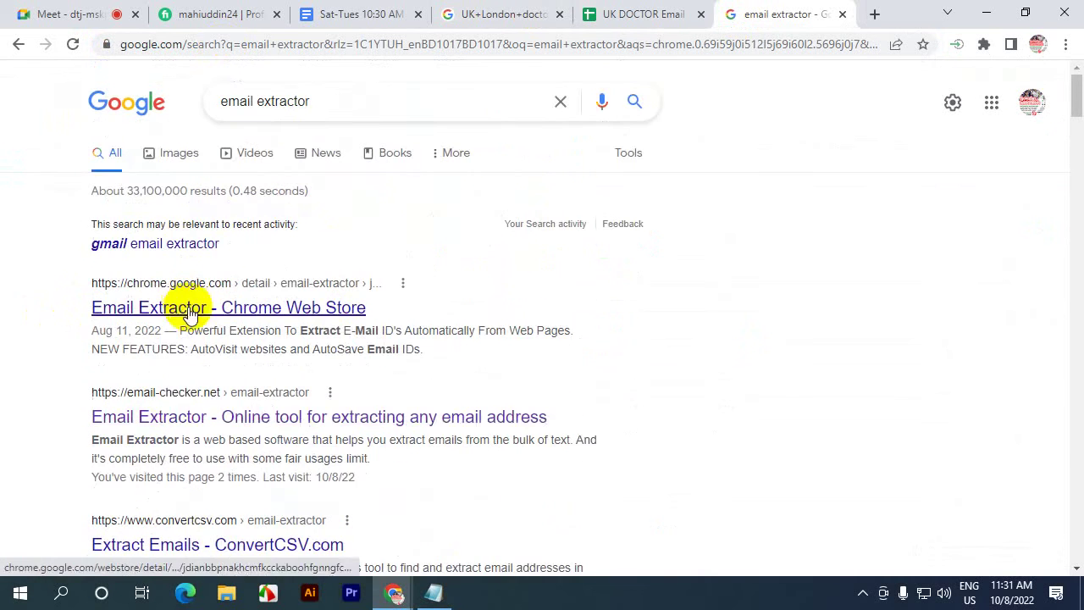
pyautogui.scroll(-2, 163, 400)
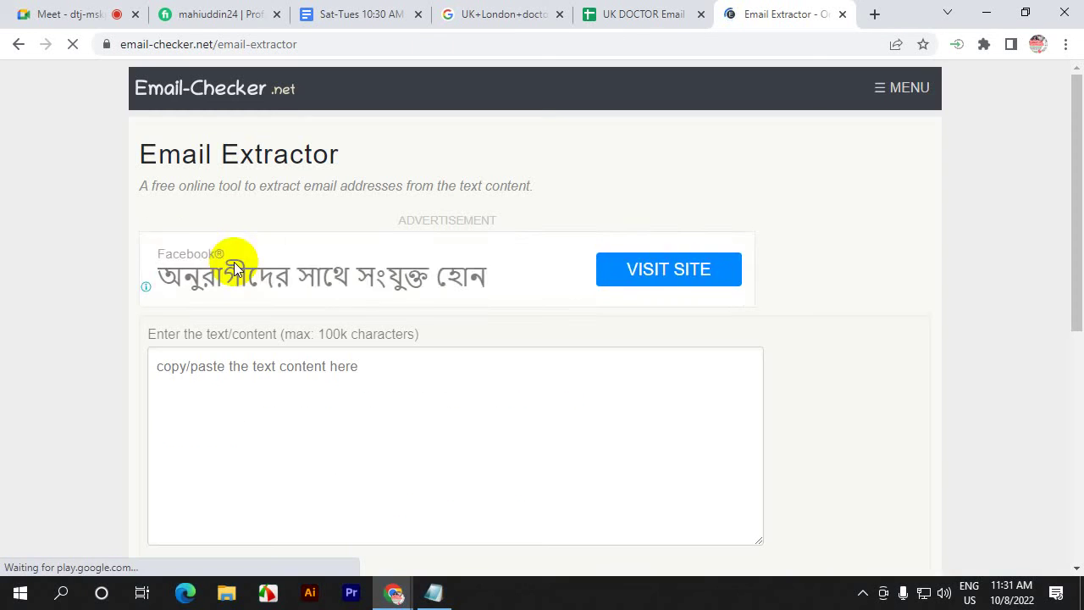
pyautogui.scroll(-2, 272, 258)
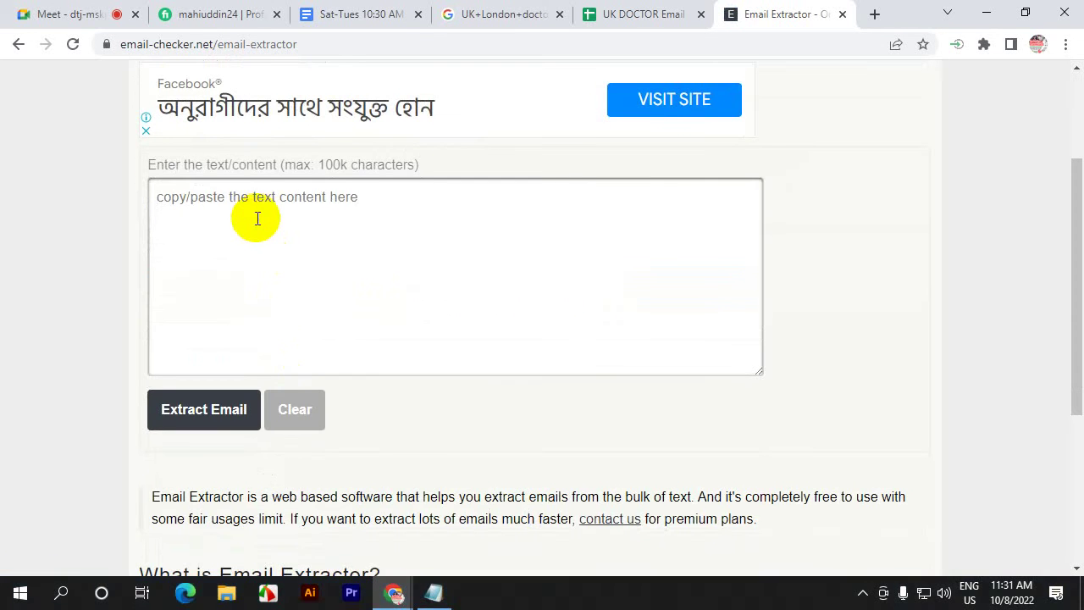
pyautogui.hotkey('ctrl', 'v')
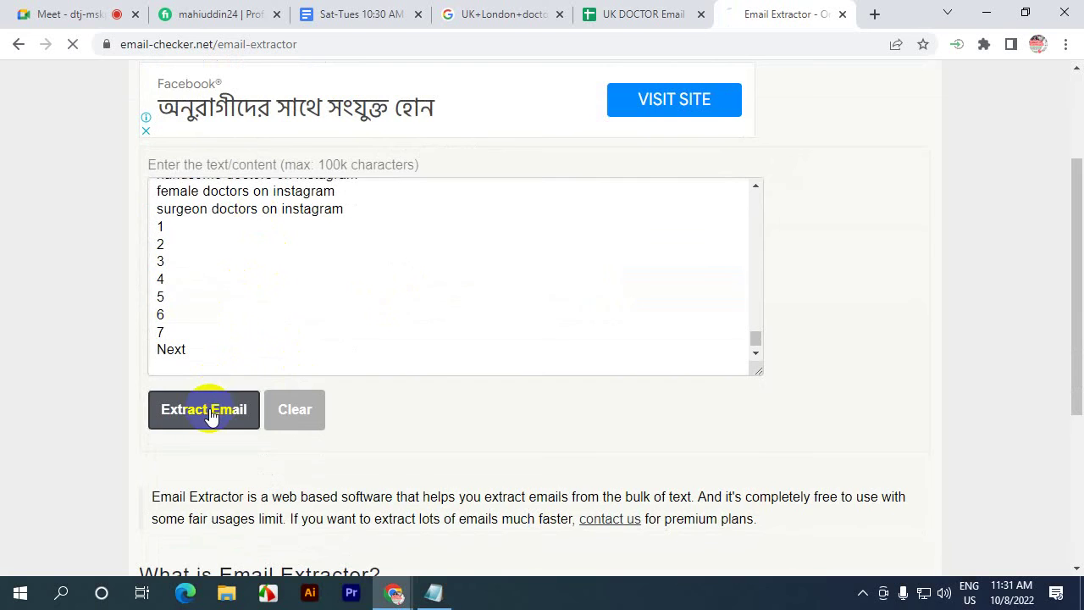
# - Copy all the extracted emails and paste them into column A of the UK DOCTOR Email spreadsheet, starting at cell A23
pyautogui.scroll(-2, 254, 364)
pyautogui.moveTo(295, 302); pyautogui.dragTo(152, 218)
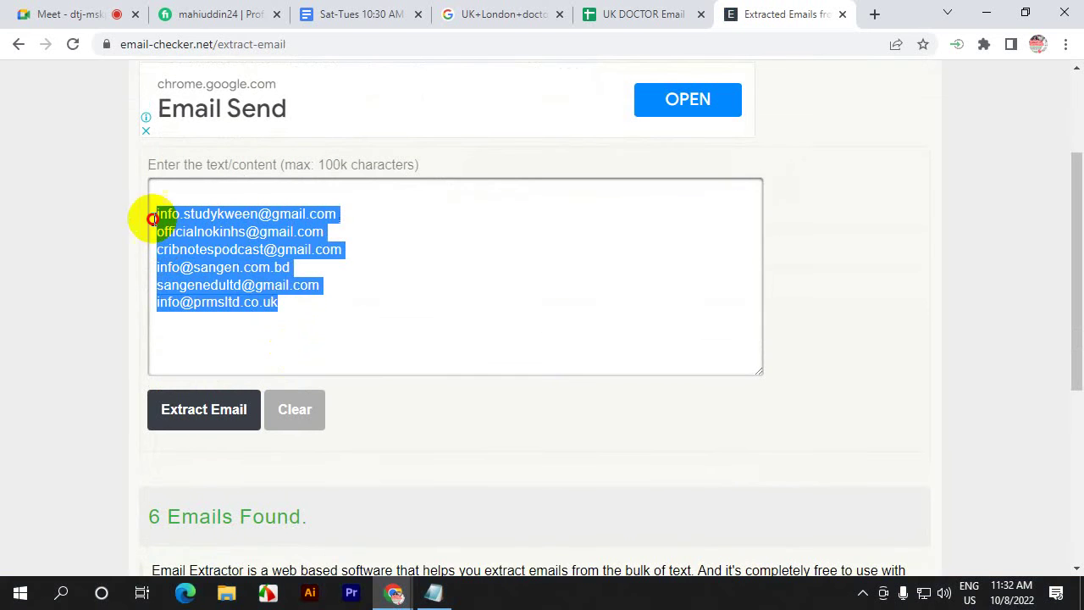
pyautogui.rightClick(232, 256)
pyautogui.click(275, 320)
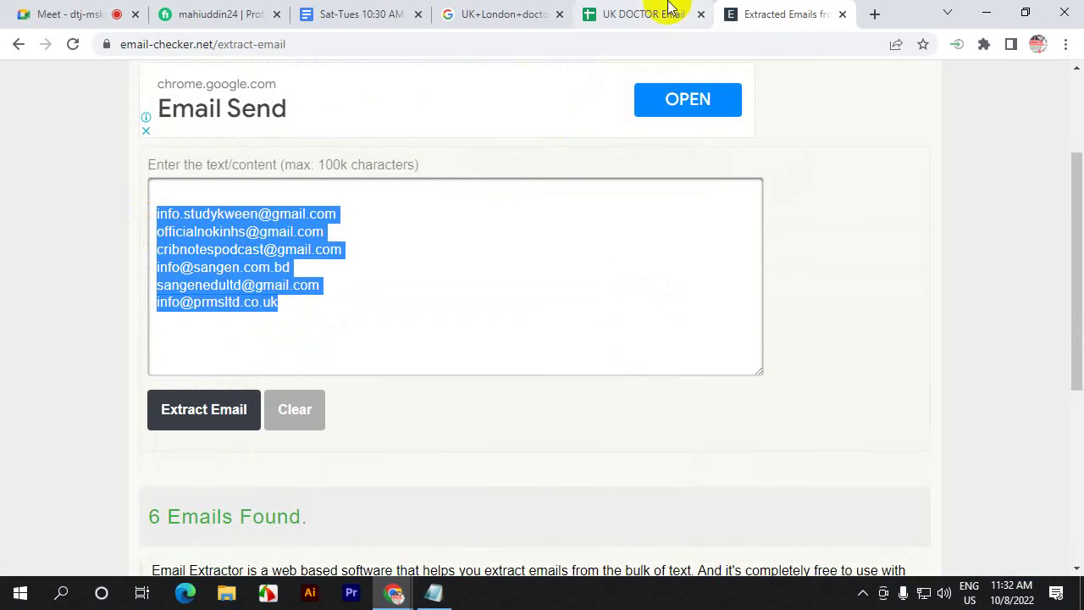
pyautogui.click(643, 13)
pyautogui.scroll(-2, 154, 438)
pyautogui.click(121, 481)
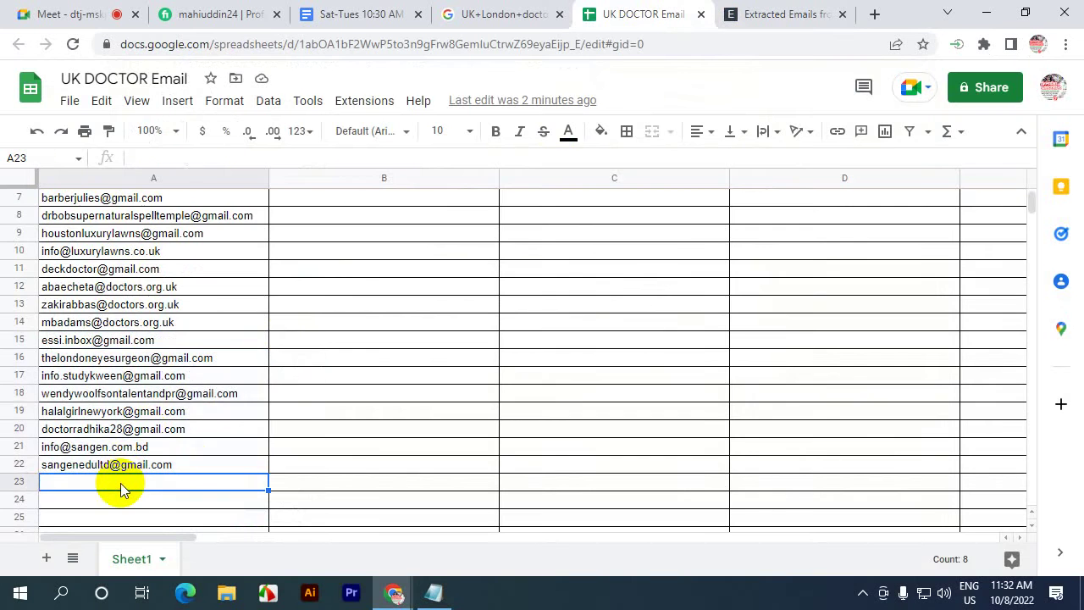
pyautogui.hotkey('ctrl', 'v')
pyautogui.scroll(-1, 292, 412)
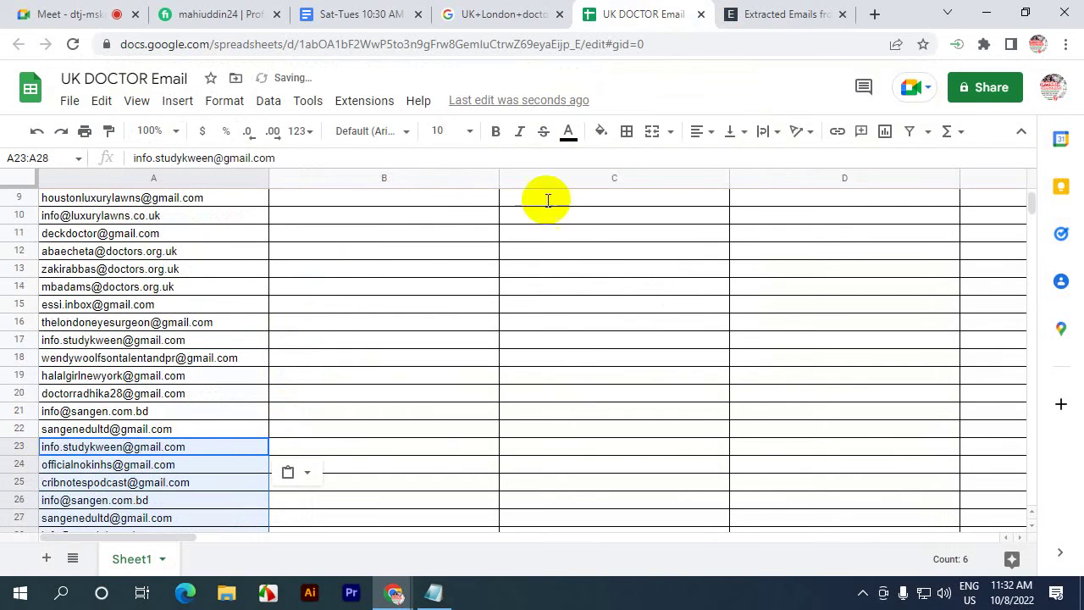
# - Open page 2 of the UK+London+doctor+instagram+gmail results and copy its text from the first result through the Related searches heading
pyautogui.click(503, 13)
pyautogui.click(559, 438)
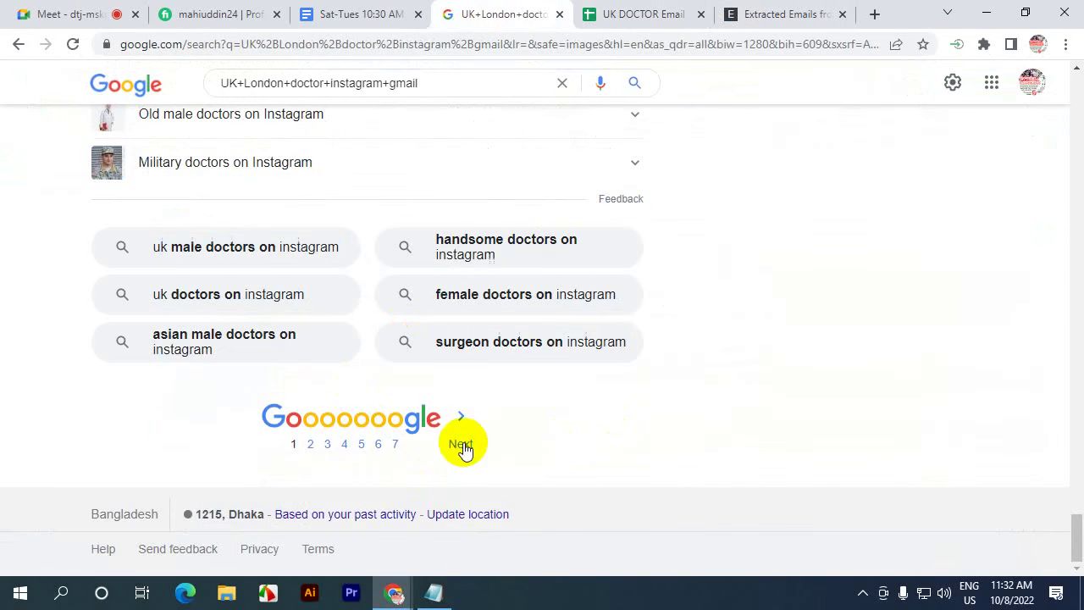
pyautogui.click(311, 446)
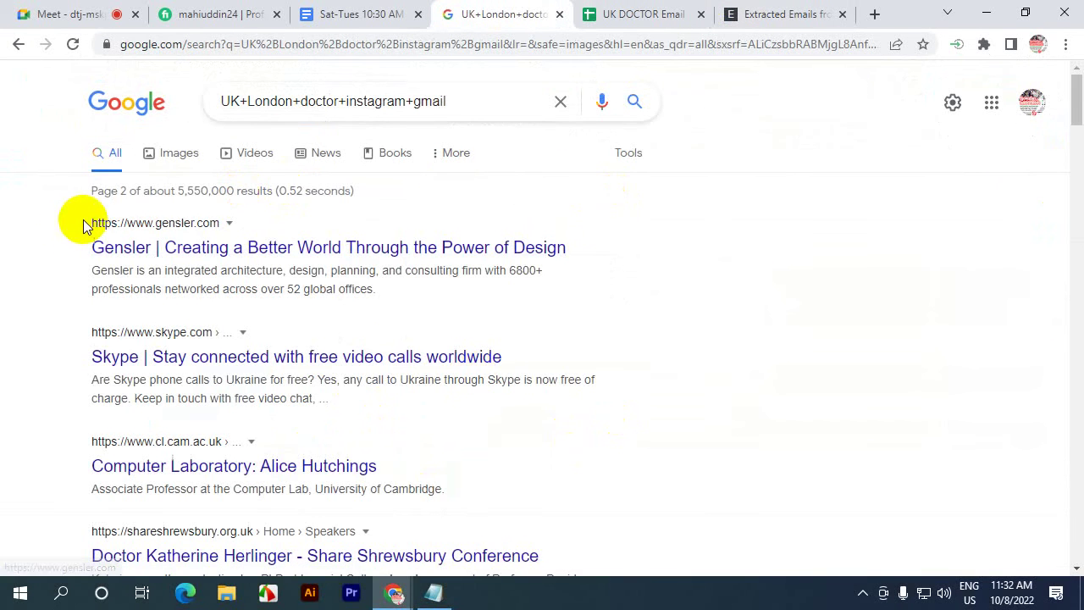
pyautogui.moveTo(84, 222); pyautogui.dragTo(614, 441)
pyautogui.scroll(-5, 614, 438)
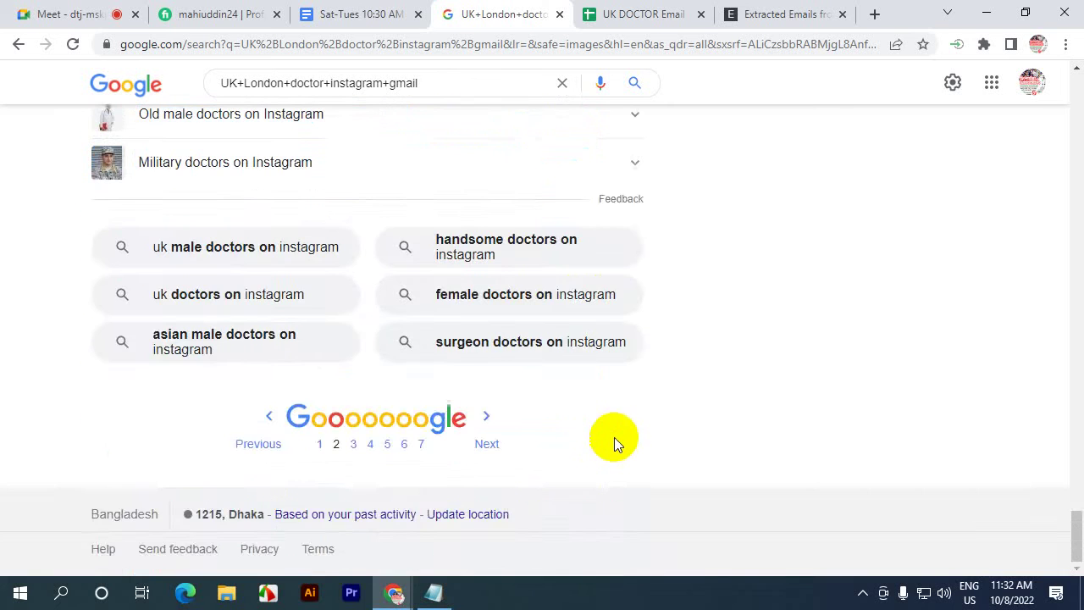
pyautogui.scroll(5, 613, 437)
pyautogui.rightClick(208, 162)
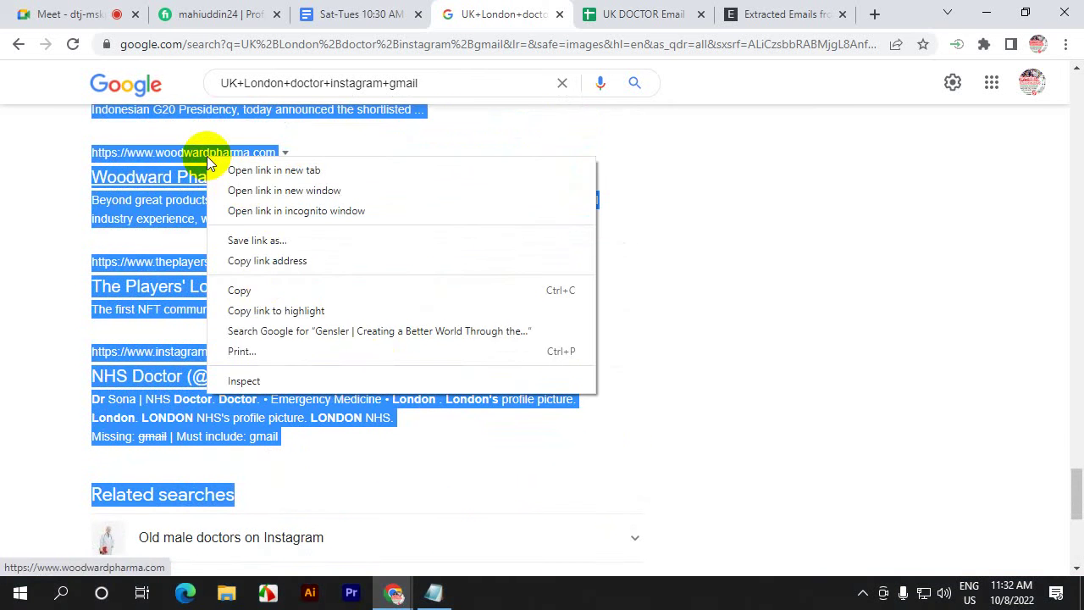
pyautogui.click(256, 290)
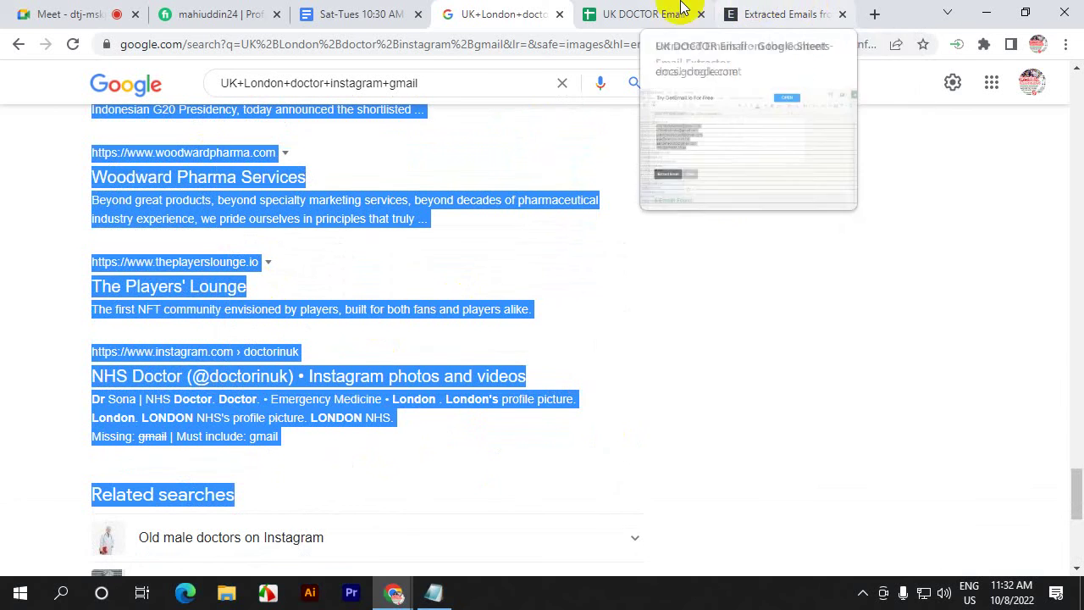
# - Clear the email extractor's text box, paste the copied page 2 results text, and extract its emails
pyautogui.click(610, 15)
pyautogui.click(740, 10)
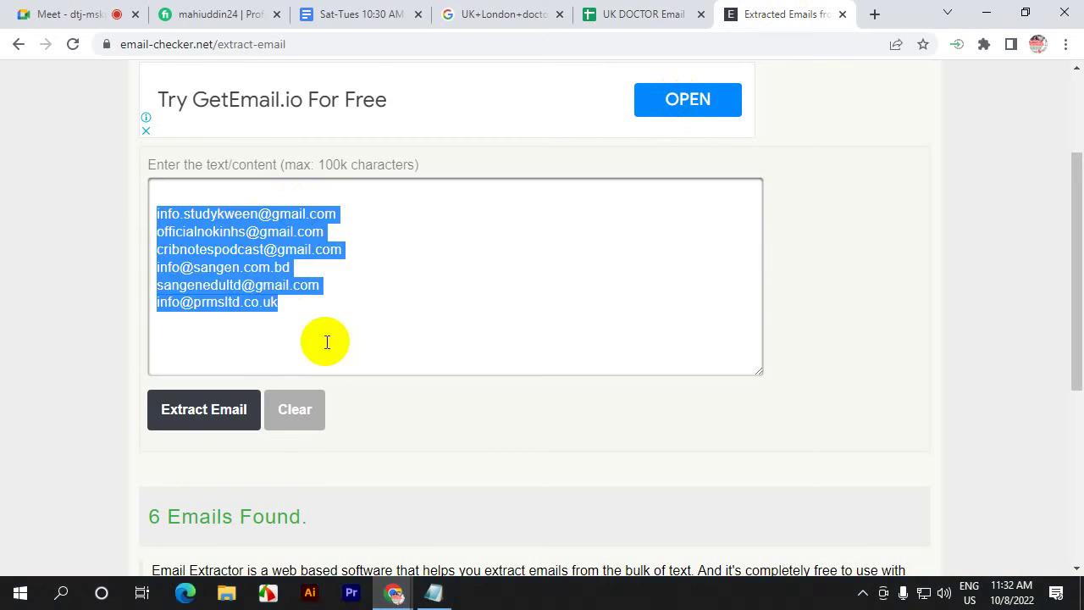
pyautogui.click(325, 341)
pyautogui.click(288, 411)
pyautogui.click(279, 239)
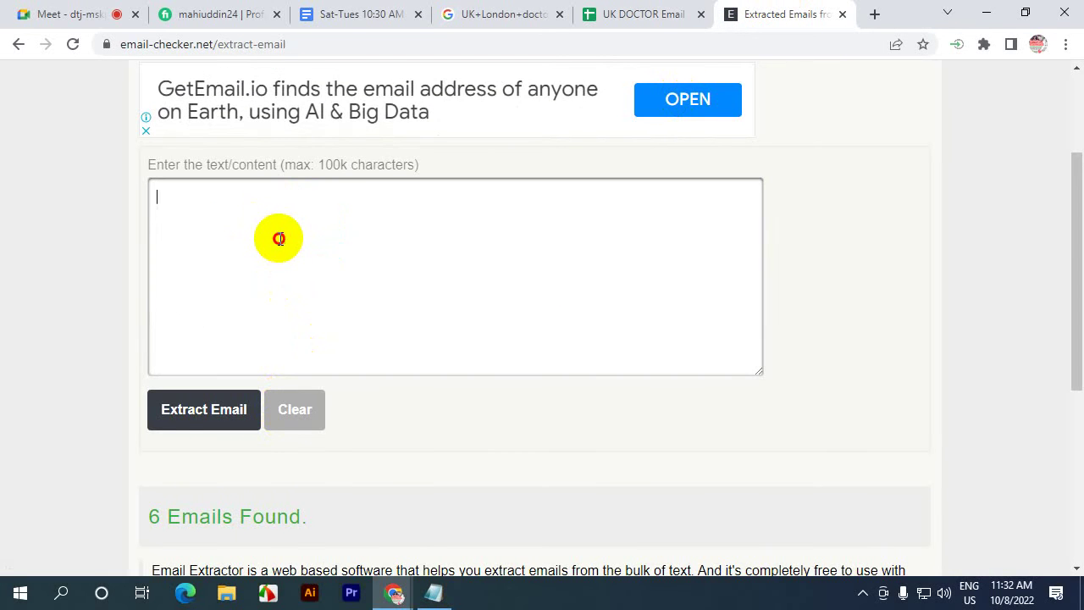
pyautogui.hotkey('ctrl', 'v')
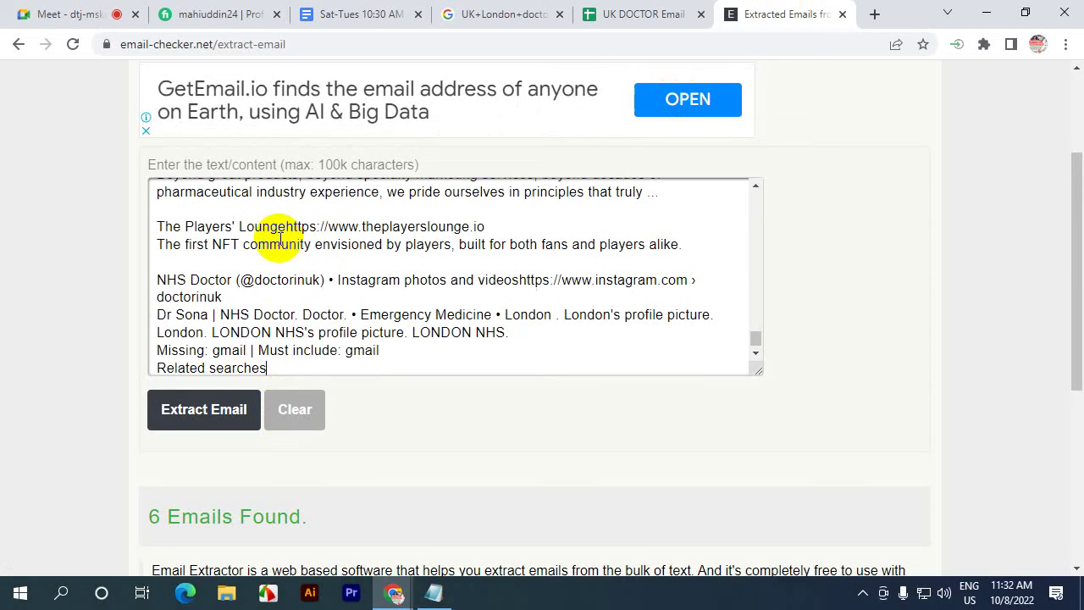
pyautogui.click(203, 416)
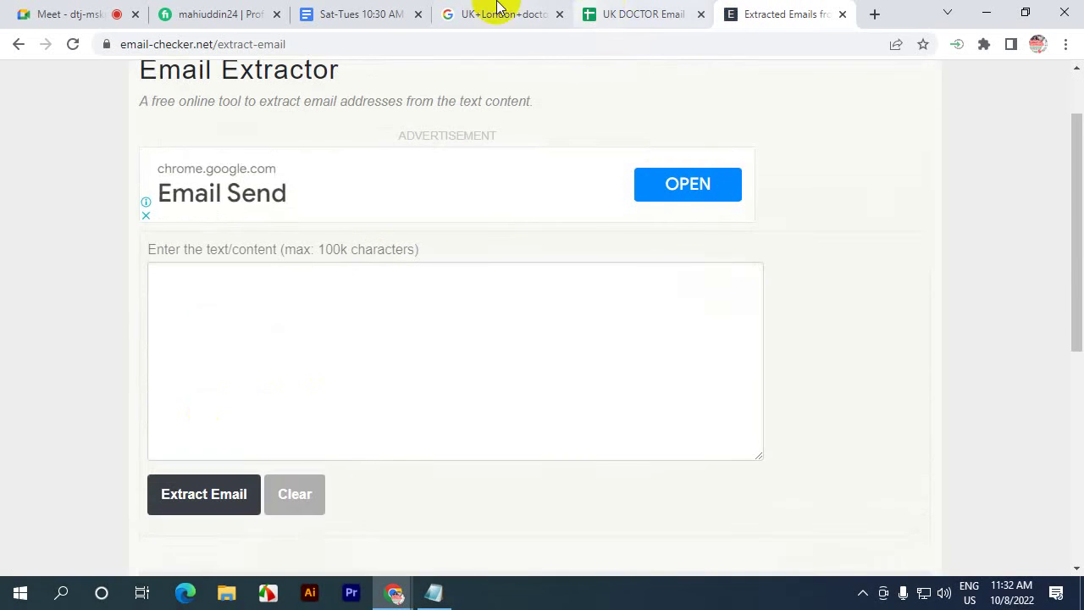
# - Return to page 2 of the Google results and examine whether the listed entries relate to the keyword and contain emails
pyautogui.click(496, 13)
pyautogui.click(677, 292)
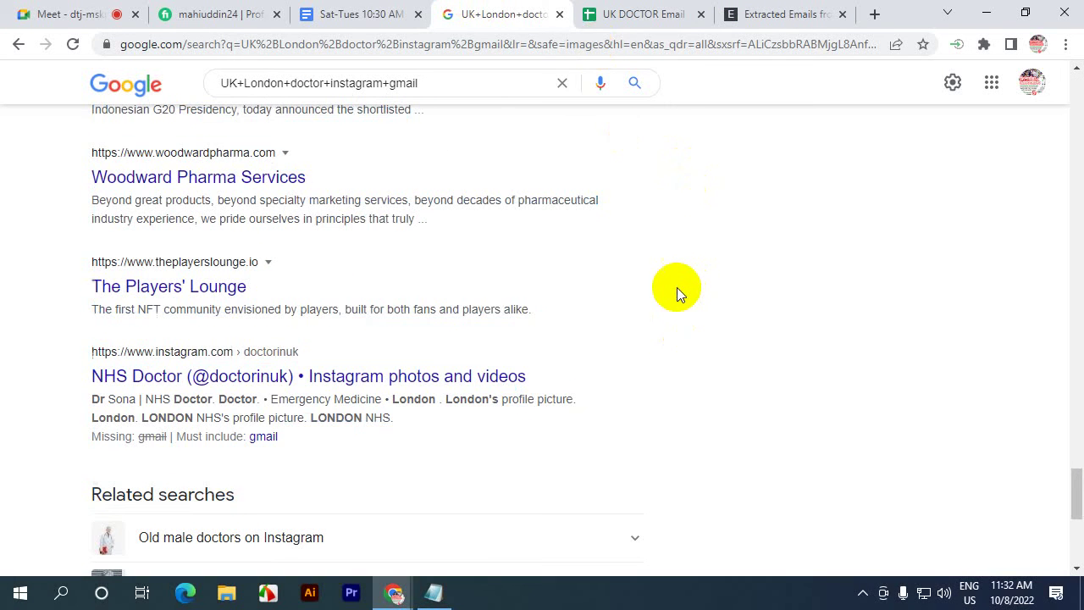
pyautogui.scroll(-3, 677, 288)
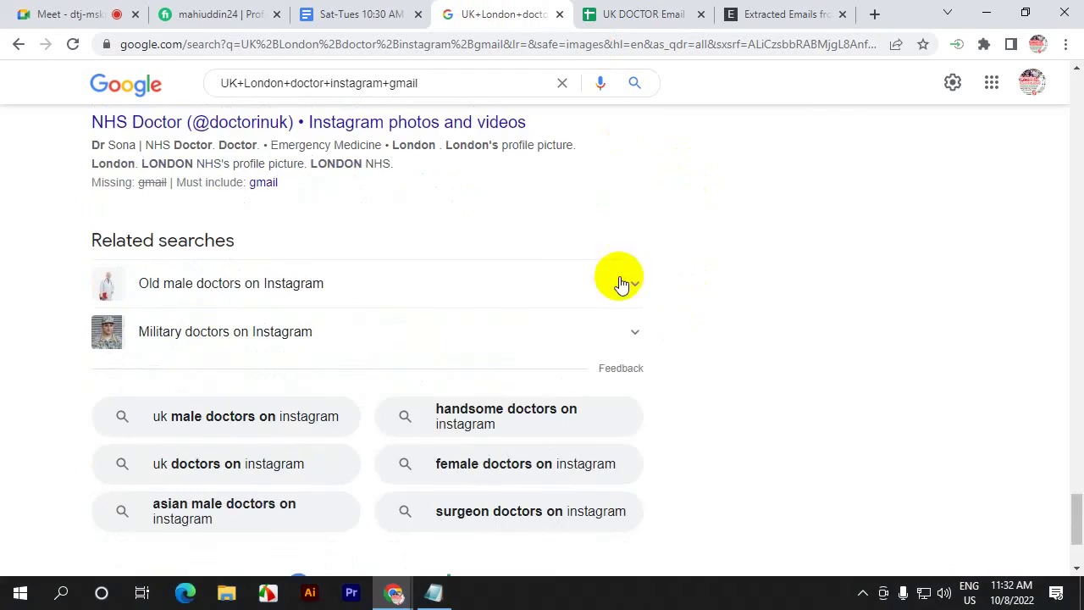
pyautogui.scroll(-6, 391, 270)
pyautogui.scroll(20, 375, 217)
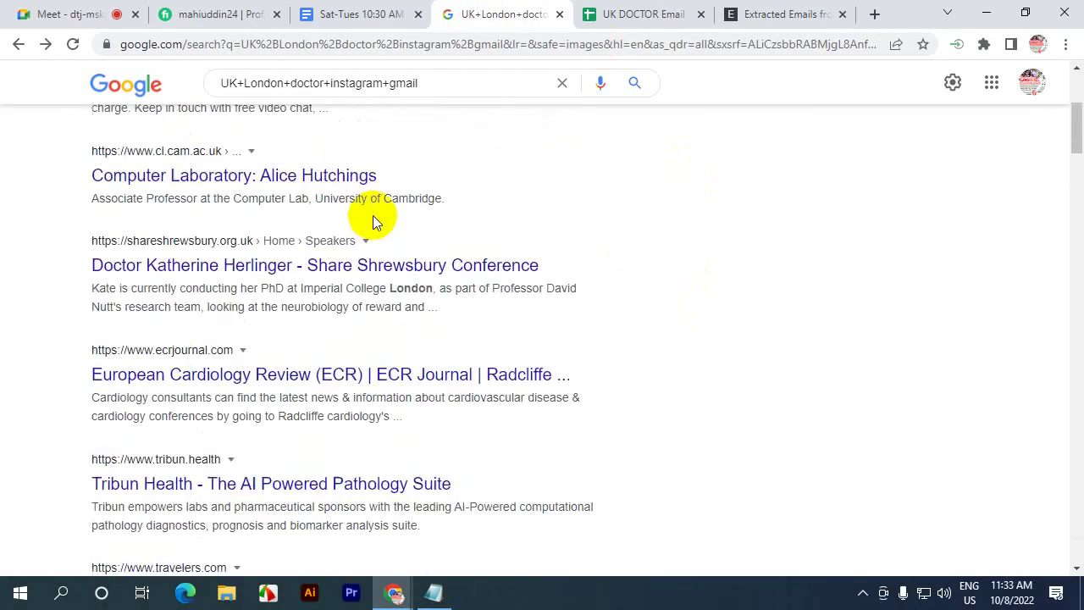
pyautogui.scroll(-15, 189, 208)
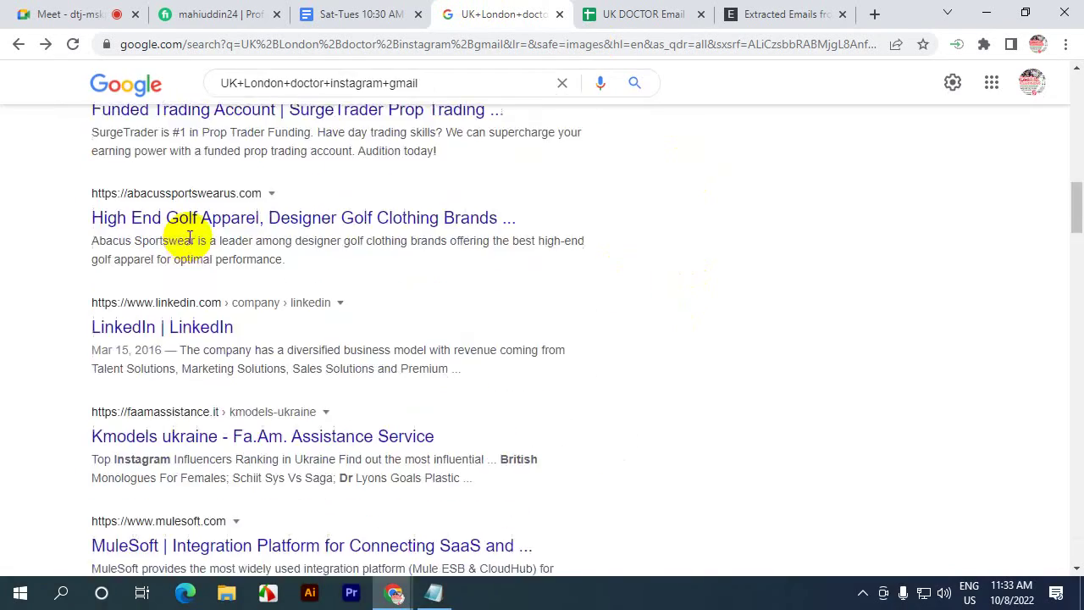
pyautogui.scroll(-20, 189, 237)
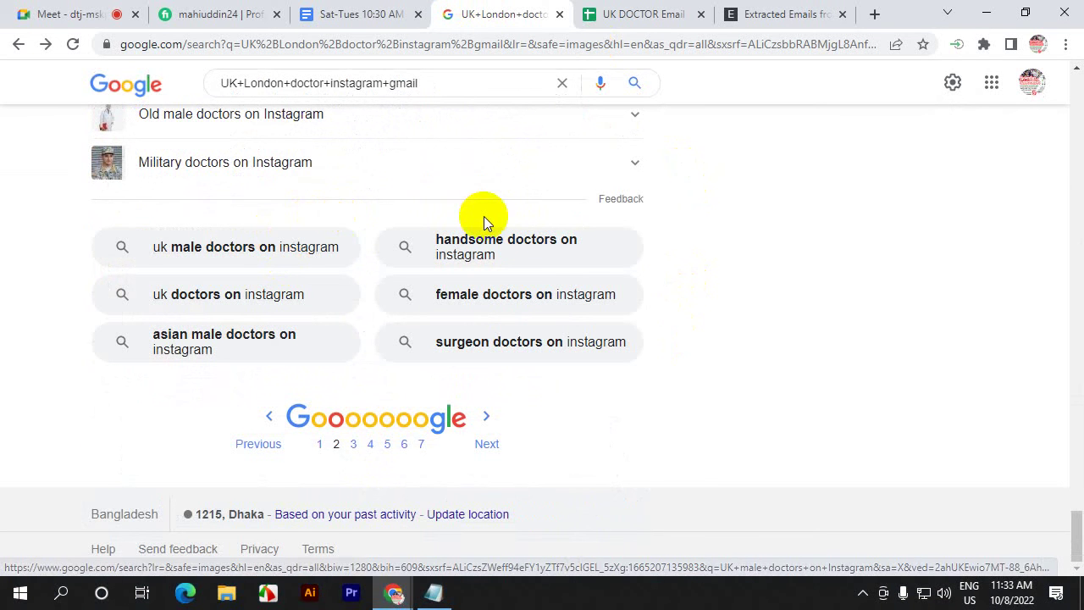
pyautogui.scroll(10, 551, 234)
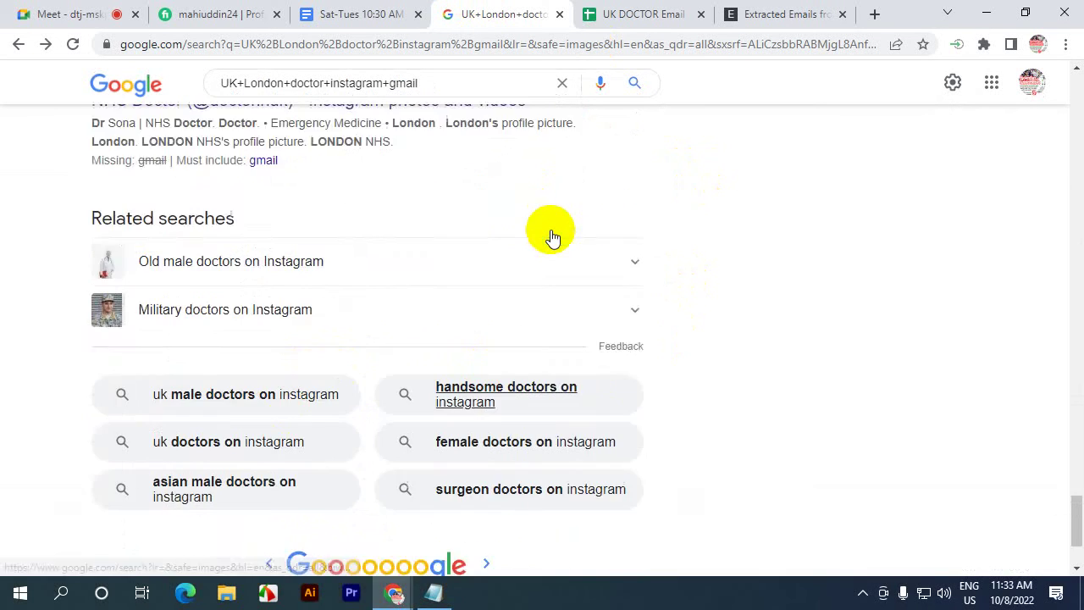
pyautogui.scroll(10, 551, 234)
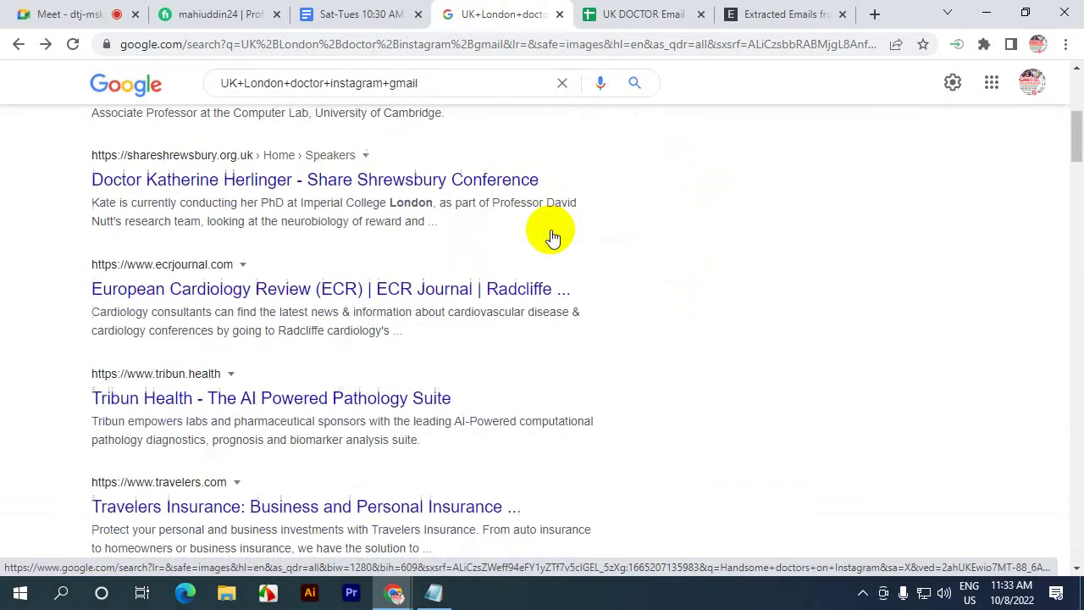
pyautogui.scroll(3, 477, 193)
pyautogui.scroll(2, 302, 189)
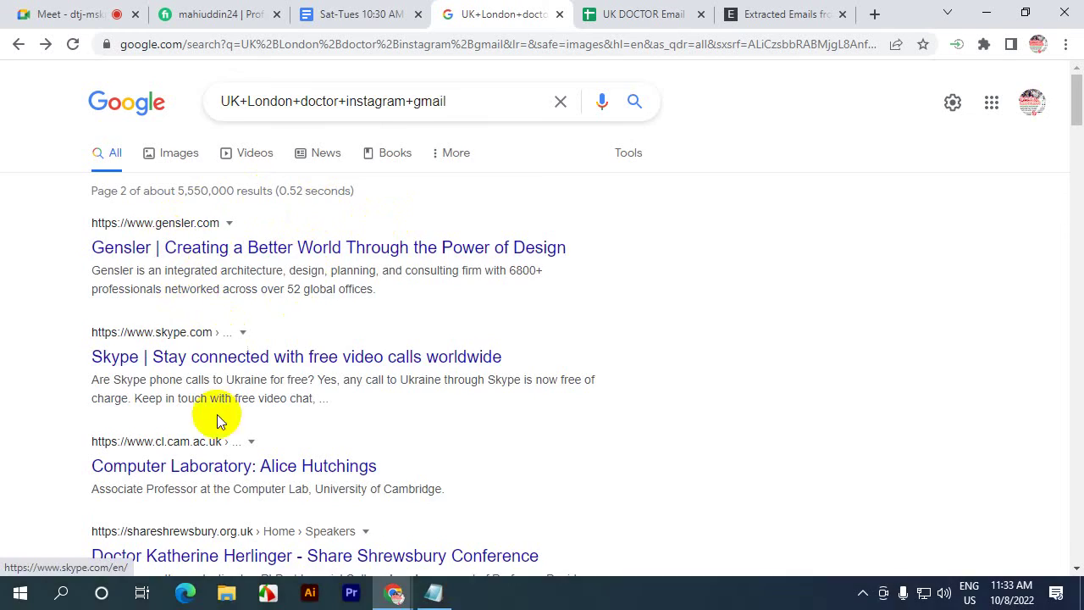
pyautogui.scroll(-3, 194, 465)
pyautogui.scroll(-10, 199, 415)
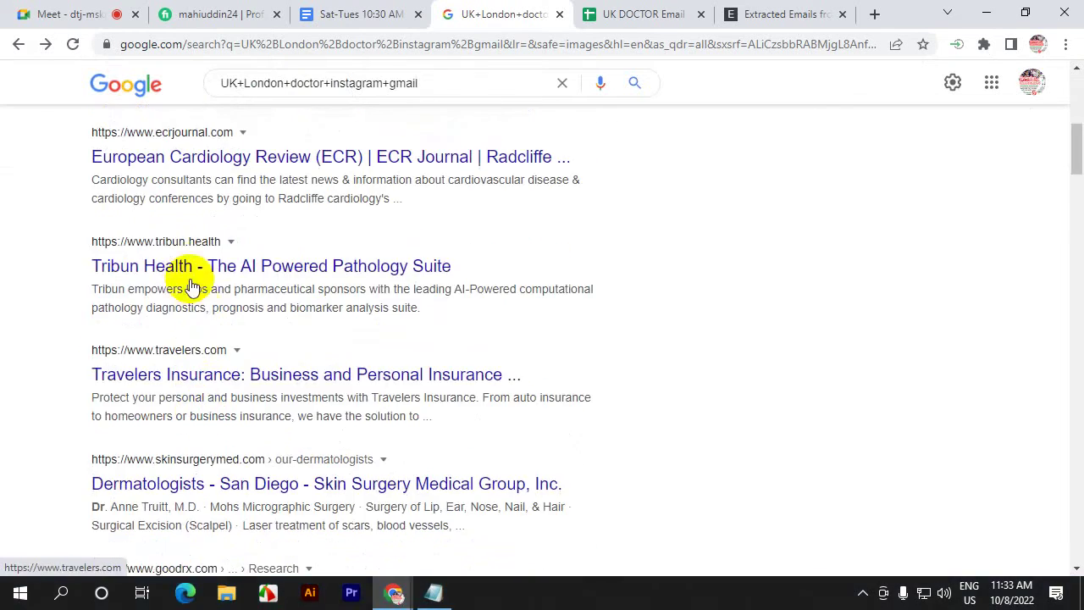
pyautogui.scroll(-15, 196, 406)
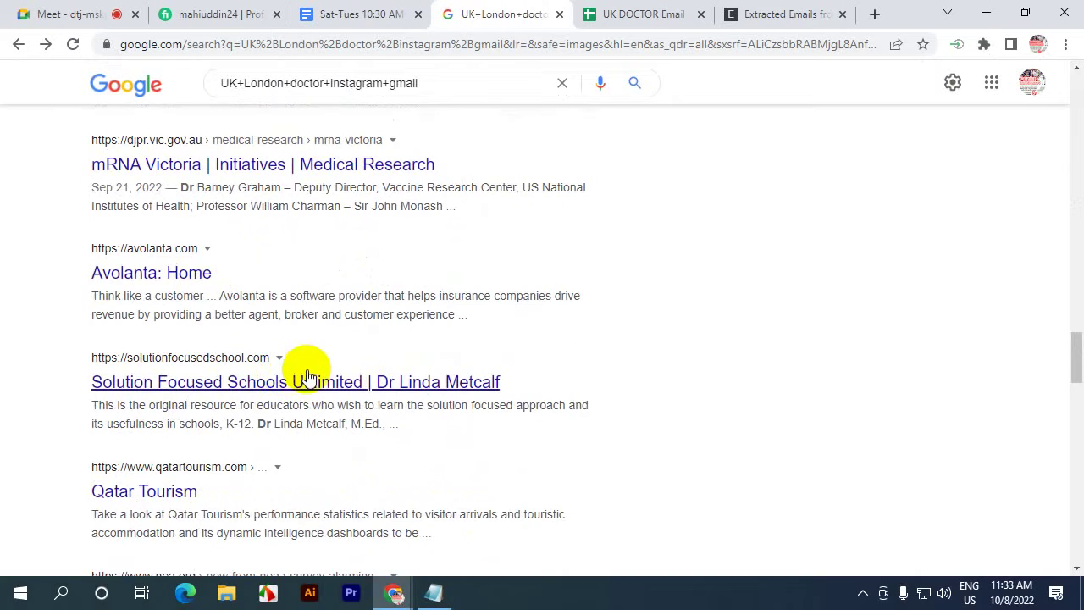
pyautogui.scroll(6, 308, 375)
pyautogui.scroll(-7, 297, 245)
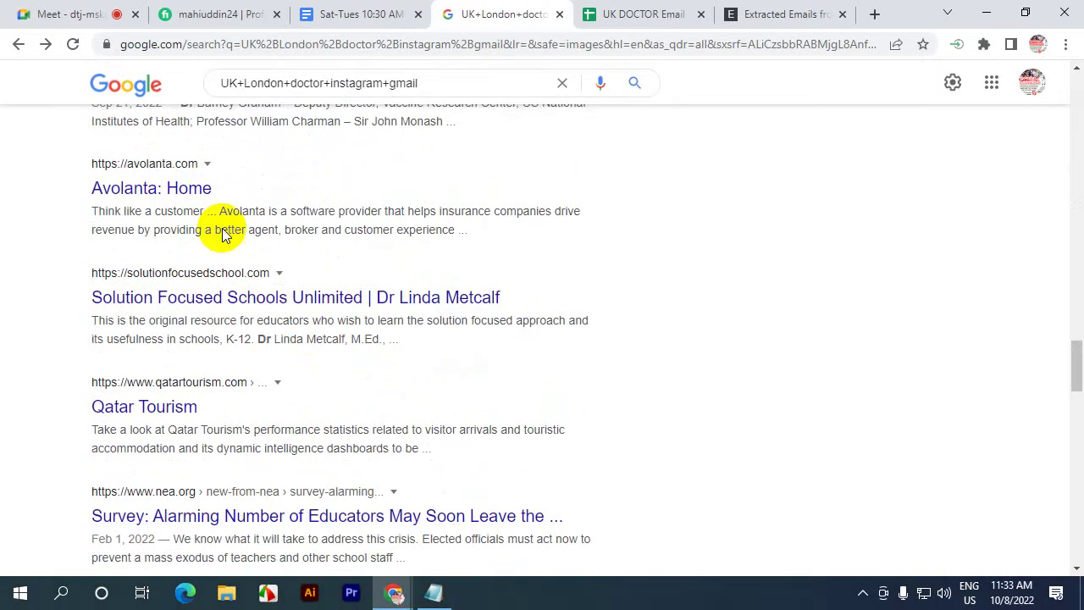
# - Open Google's full Search Settings and expand the Region Settings list to show all countries
pyautogui.click(953, 85)
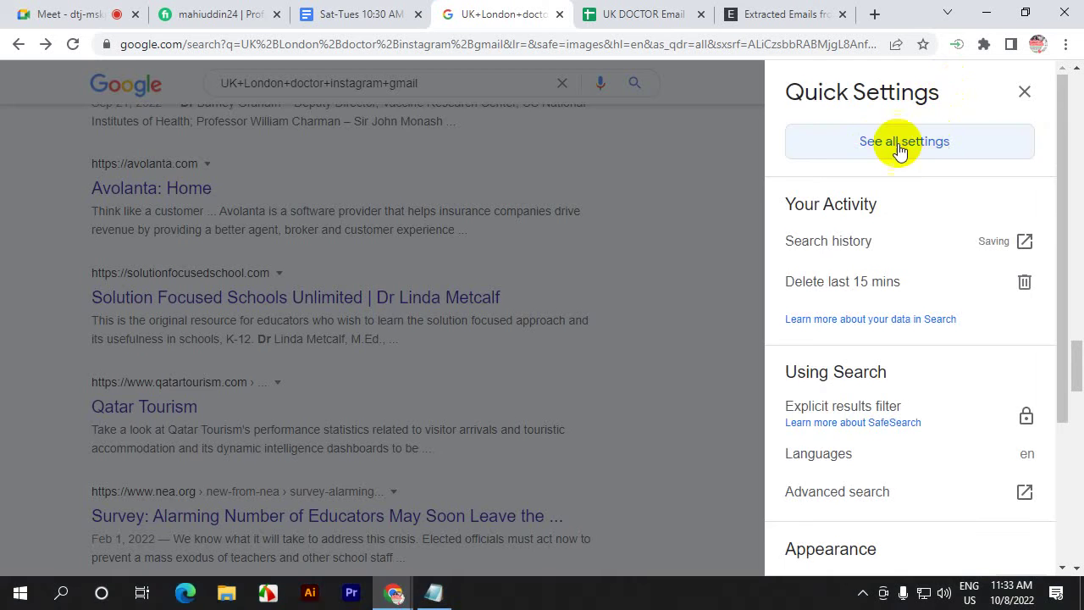
pyautogui.click(722, 98)
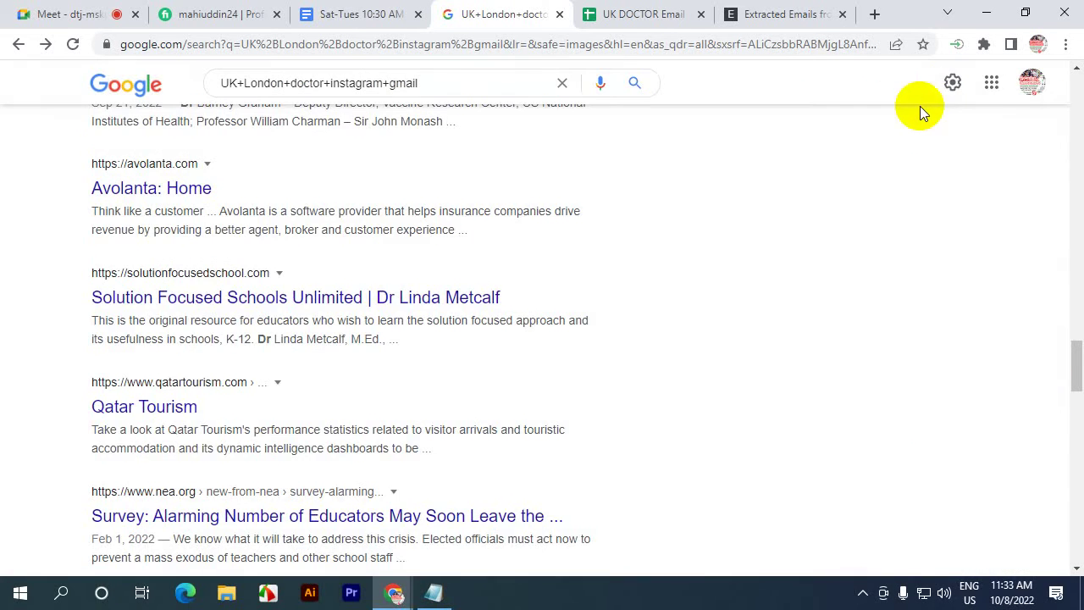
pyautogui.click(952, 83)
pyautogui.click(882, 141)
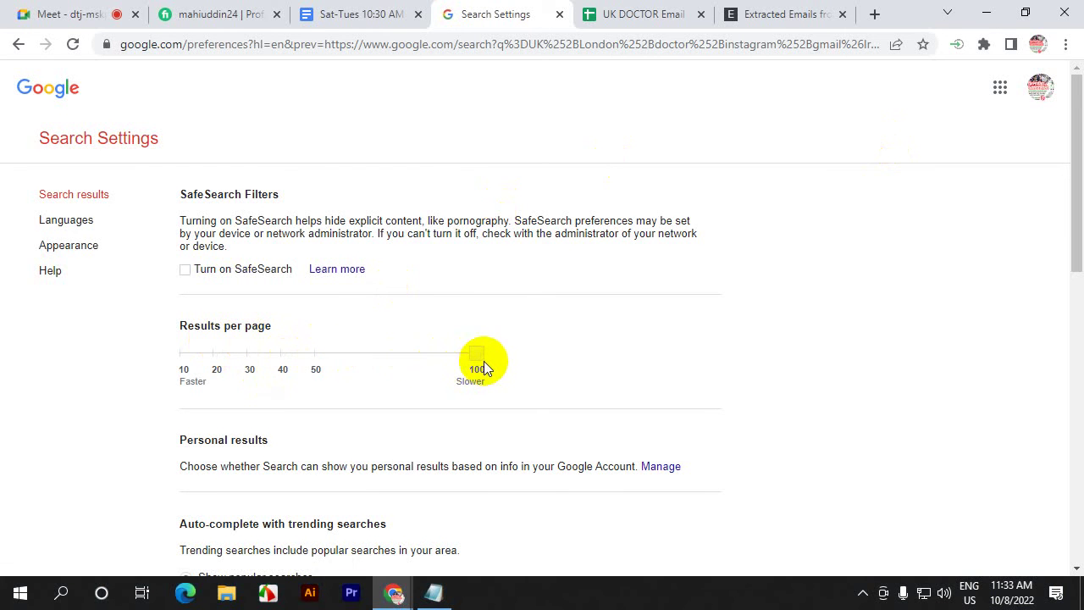
pyautogui.scroll(-8, 478, 364)
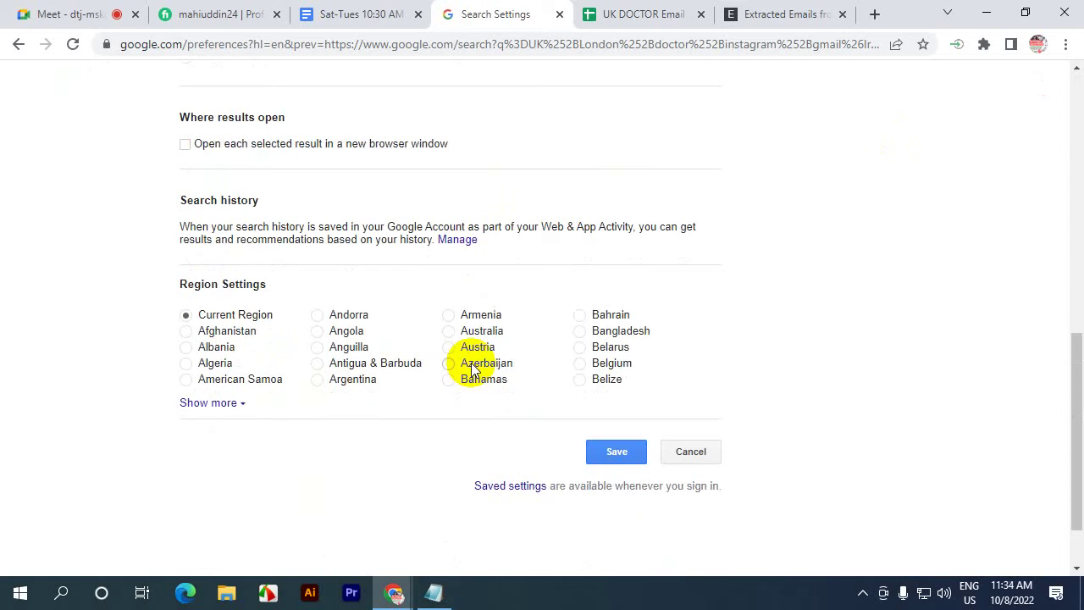
pyautogui.scroll(-2, 475, 339)
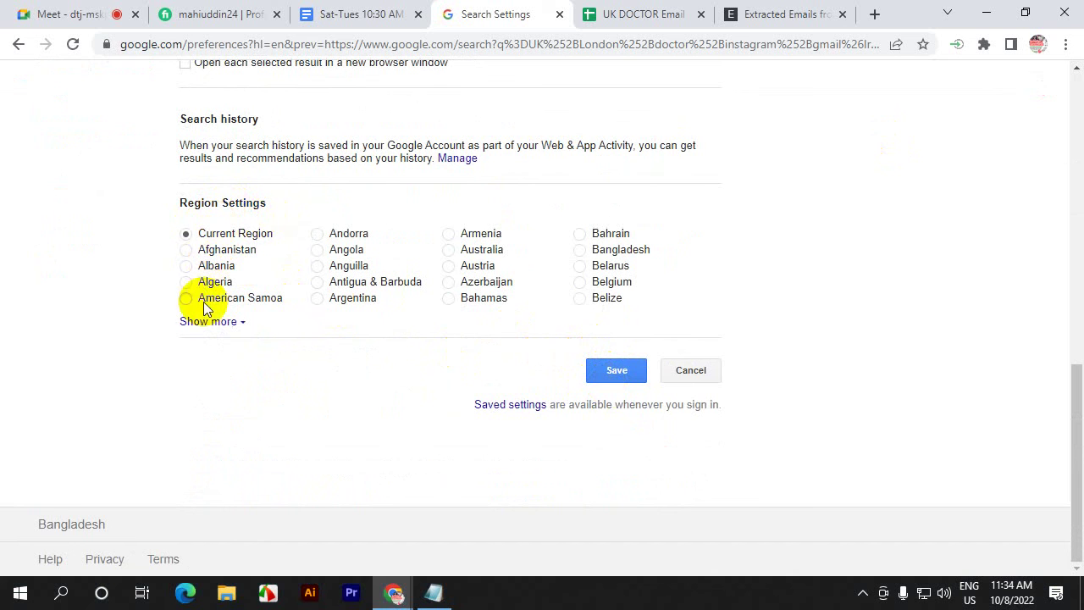
pyautogui.click(225, 322)
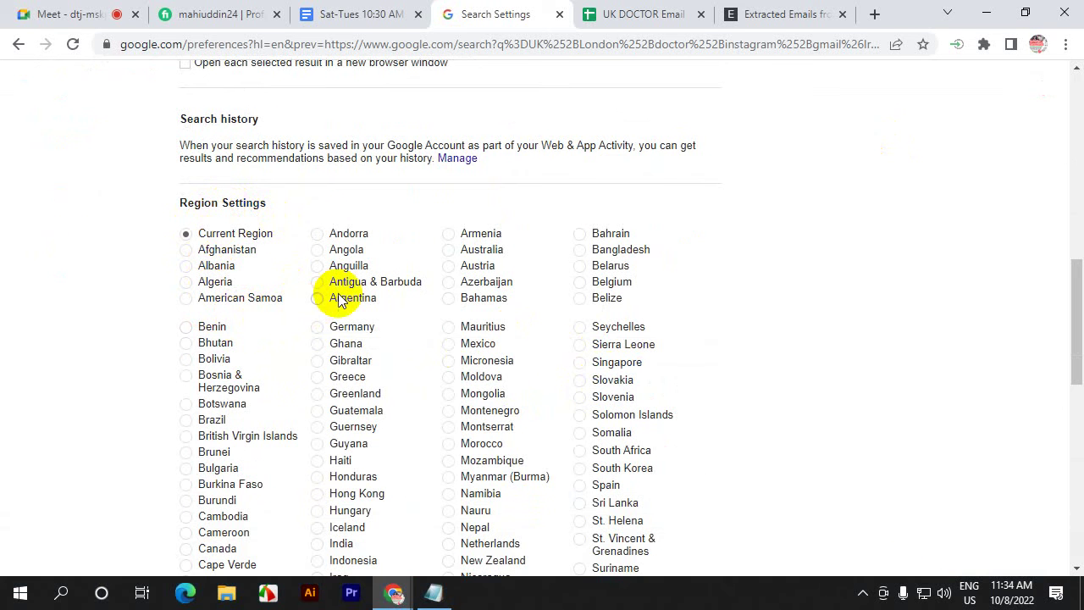
# - Set the search region to United Kingdom, save the preferences, and complete the robot check
pyautogui.scroll(-9, 366, 256)
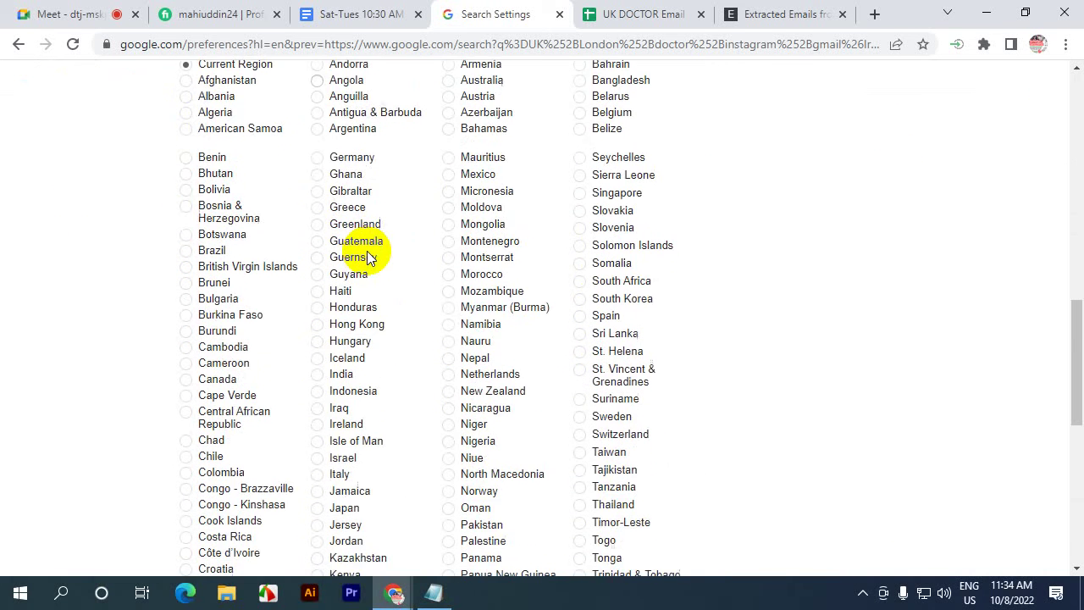
pyautogui.scroll(5, 367, 256)
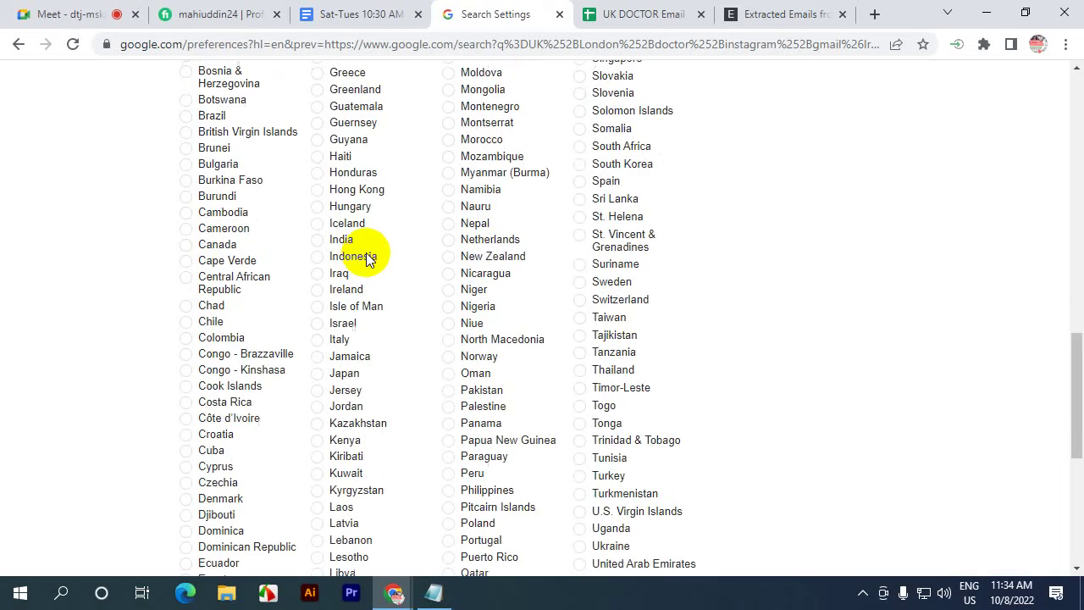
pyautogui.scroll(2, 487, 239)
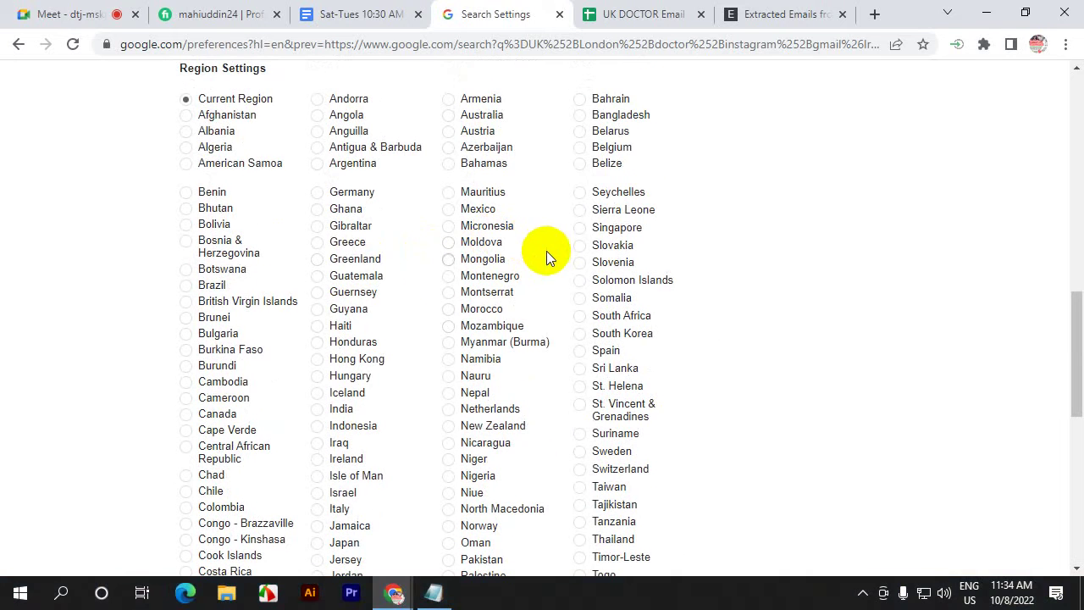
pyautogui.scroll(1, 432, 230)
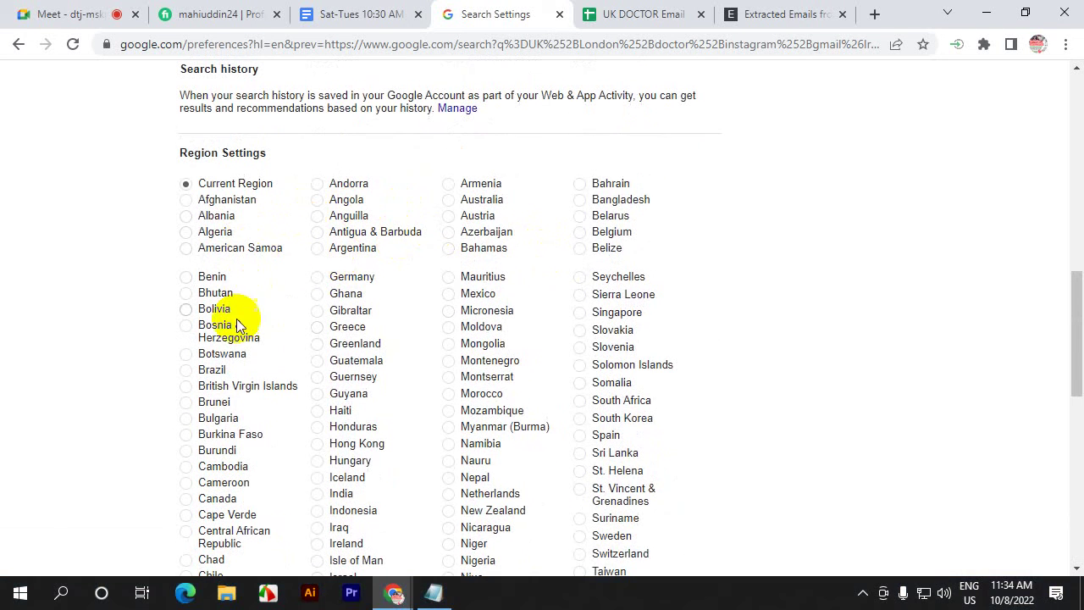
pyautogui.scroll(-2, 229, 428)
pyautogui.scroll(-4, 225, 429)
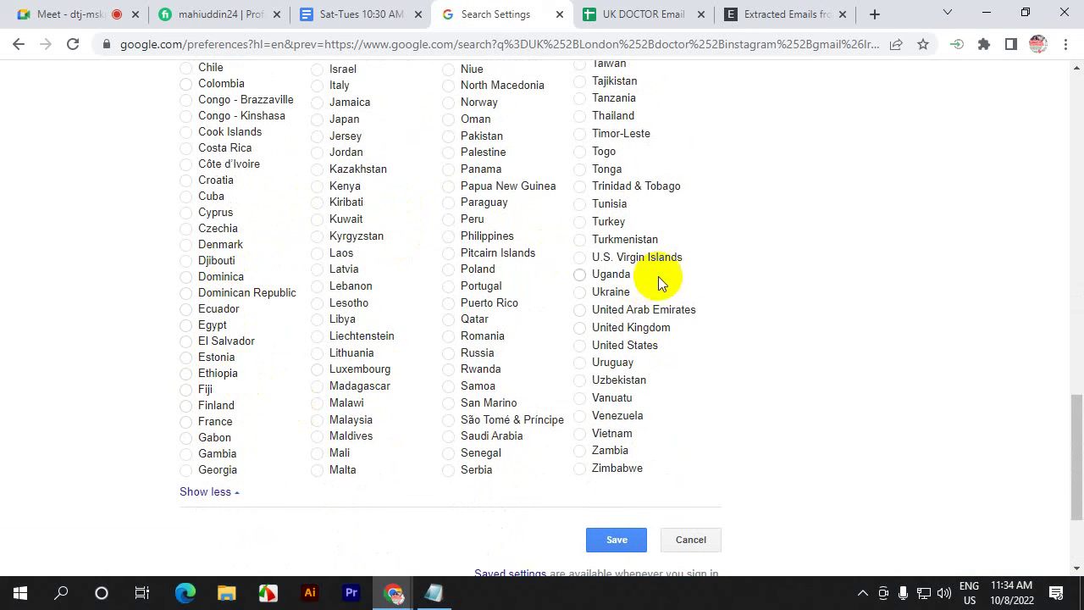
pyautogui.click(590, 328)
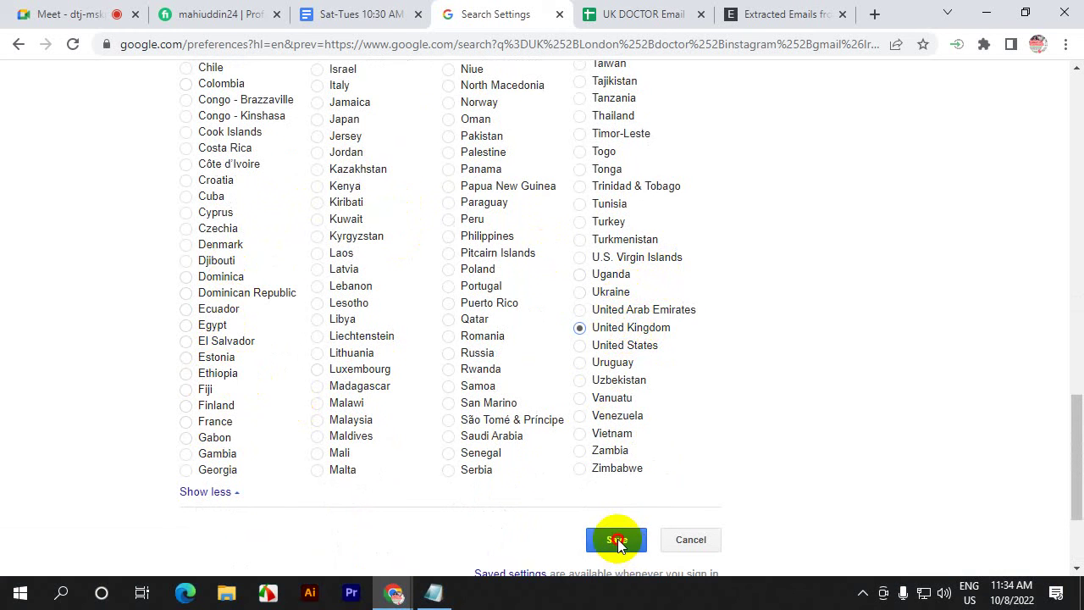
pyautogui.click(617, 538)
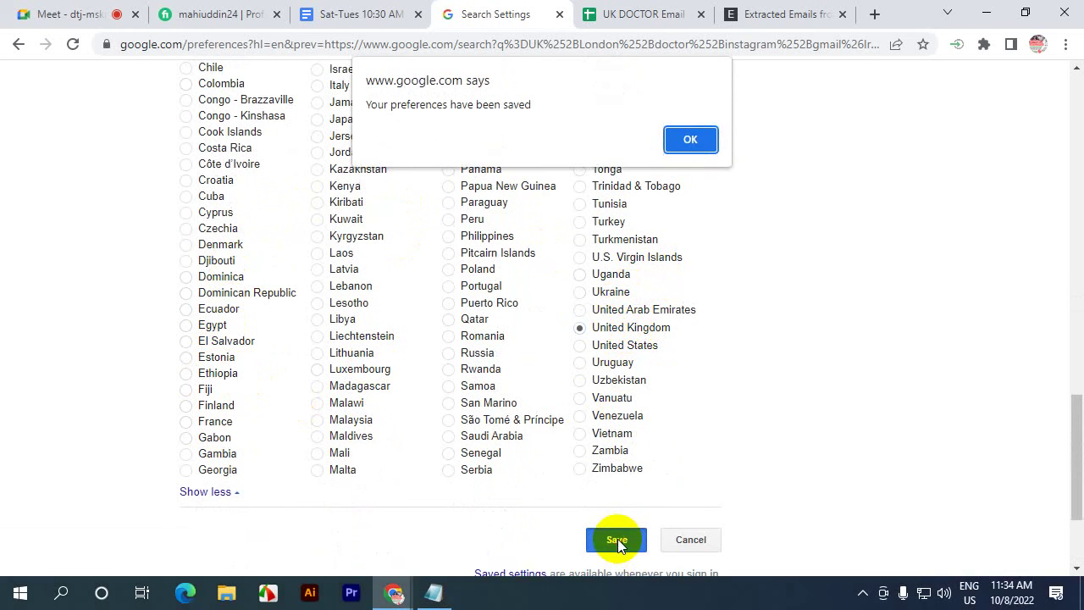
pyautogui.click(699, 137)
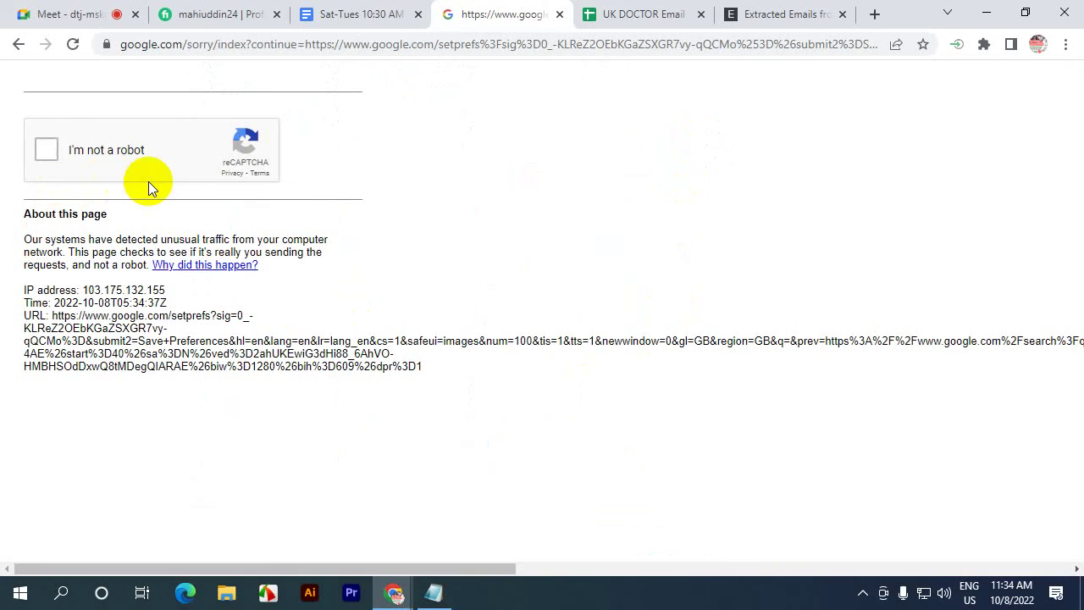
pyautogui.click(52, 148)
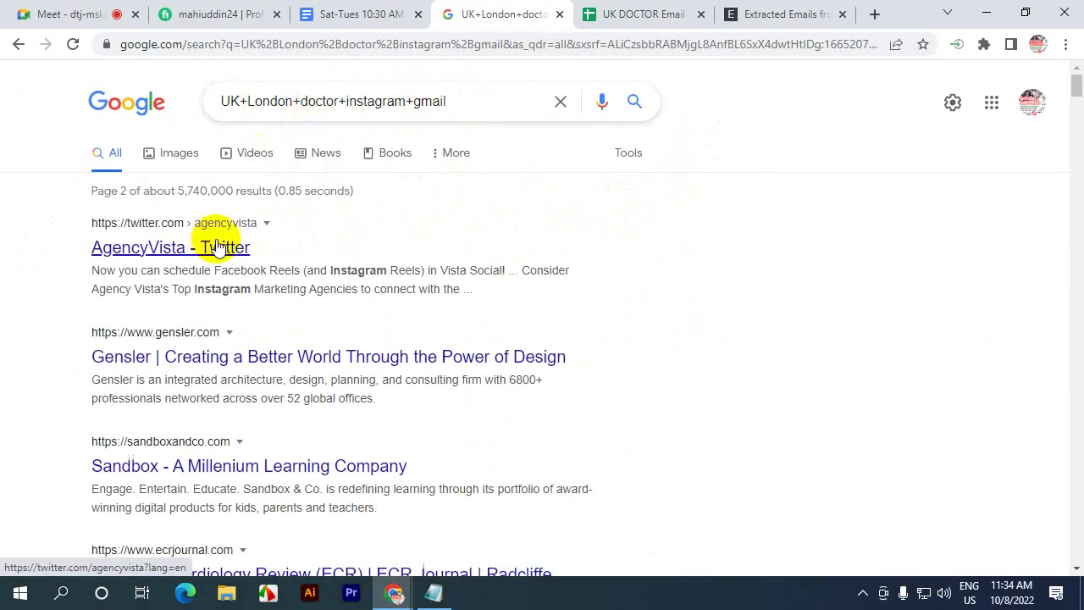
# - Examine page 2 of the UK+London+doctor+instagram+gmail results under the United Kingdom region for relevant doctor entries
pyautogui.scroll(-1, 307, 254)
pyautogui.scroll(-20, 309, 258)
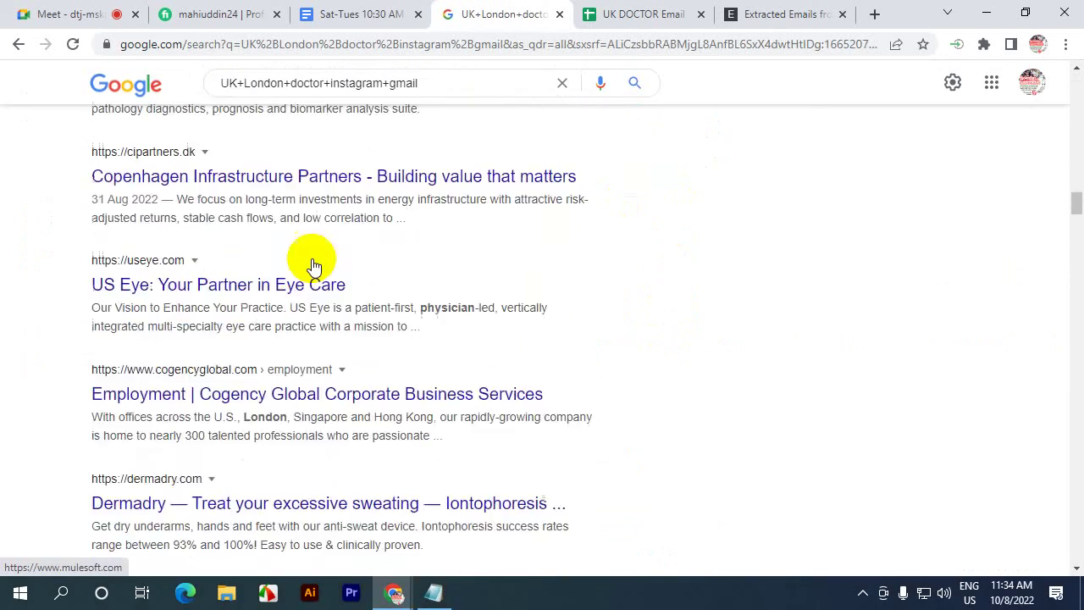
pyautogui.scroll(-20, 312, 266)
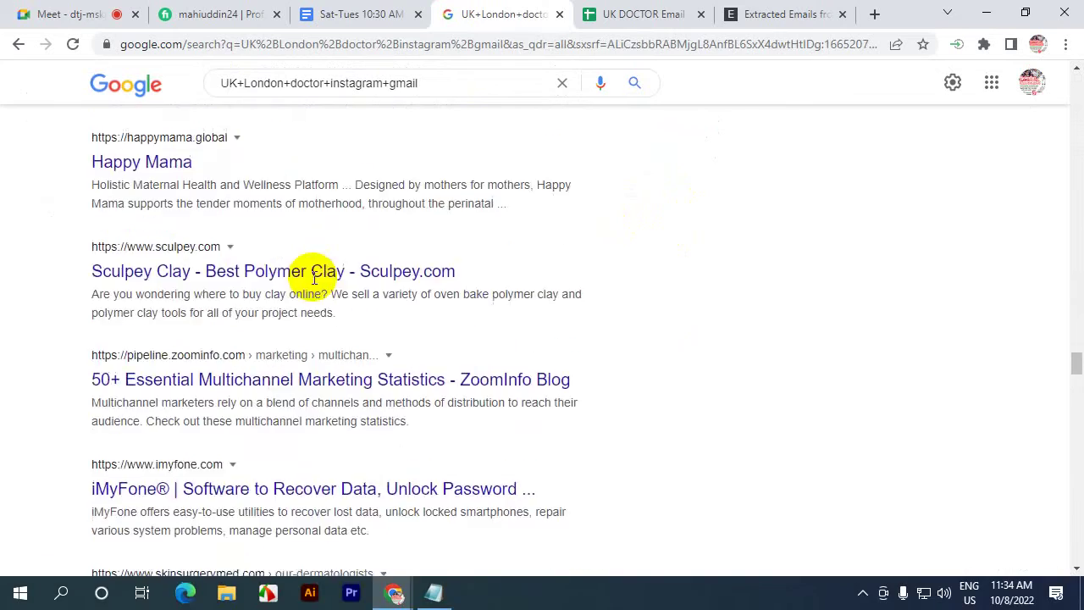
pyautogui.scroll(-20, 314, 288)
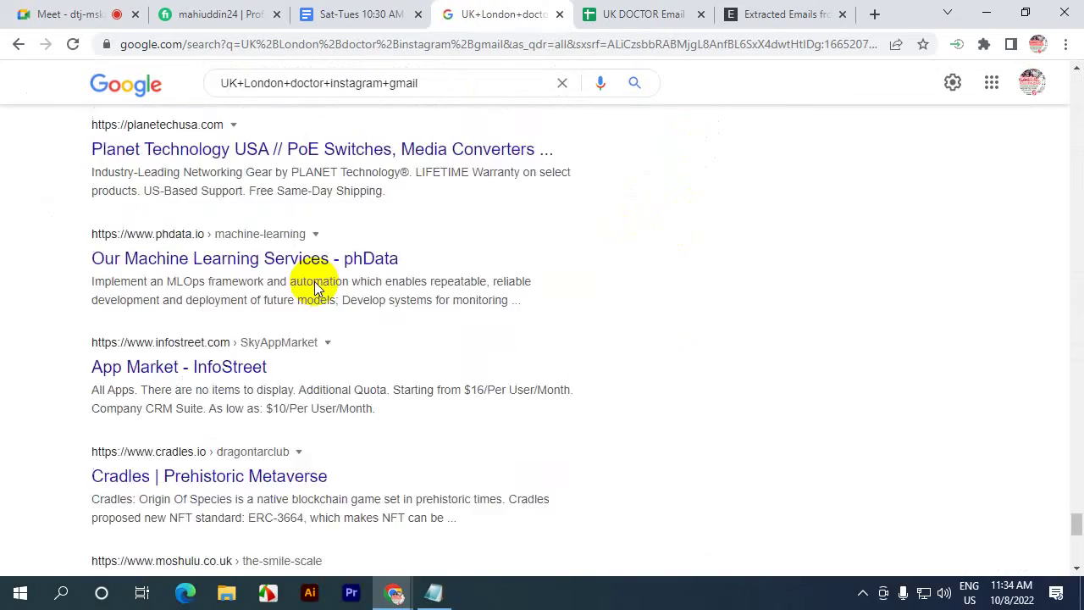
pyautogui.scroll(15, 460, 356)
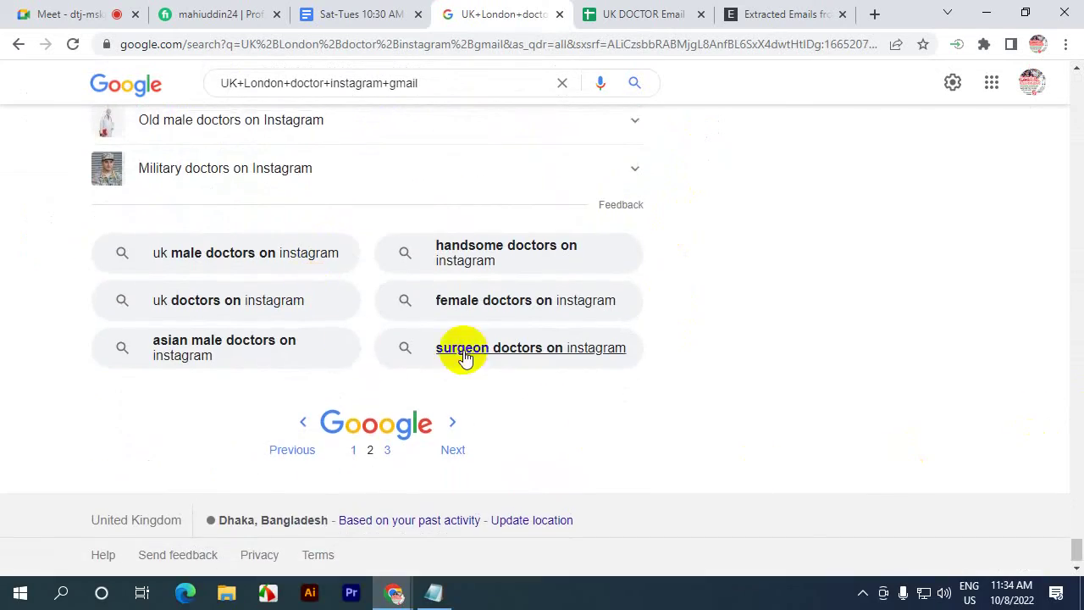
pyautogui.moveTo(1076, 520); pyautogui.dragTo(1074, 81)
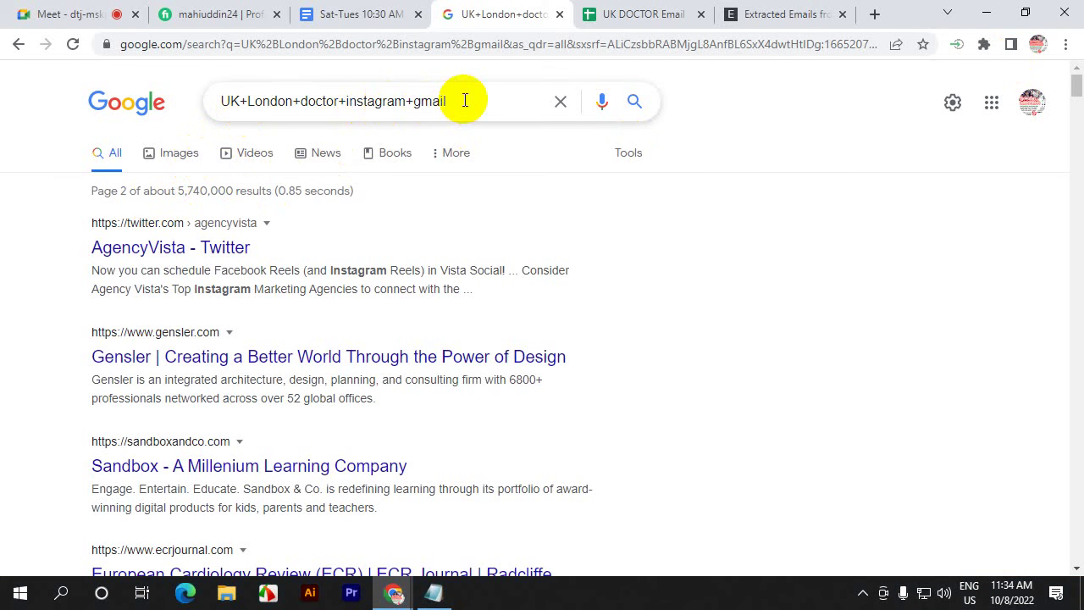
# - In the Sat-Tues 10:30 AM document, replace england with UK in the twitter keyword and add a line below it
pyautogui.click(308, 12)
pyautogui.scroll(-5, 415, 387)
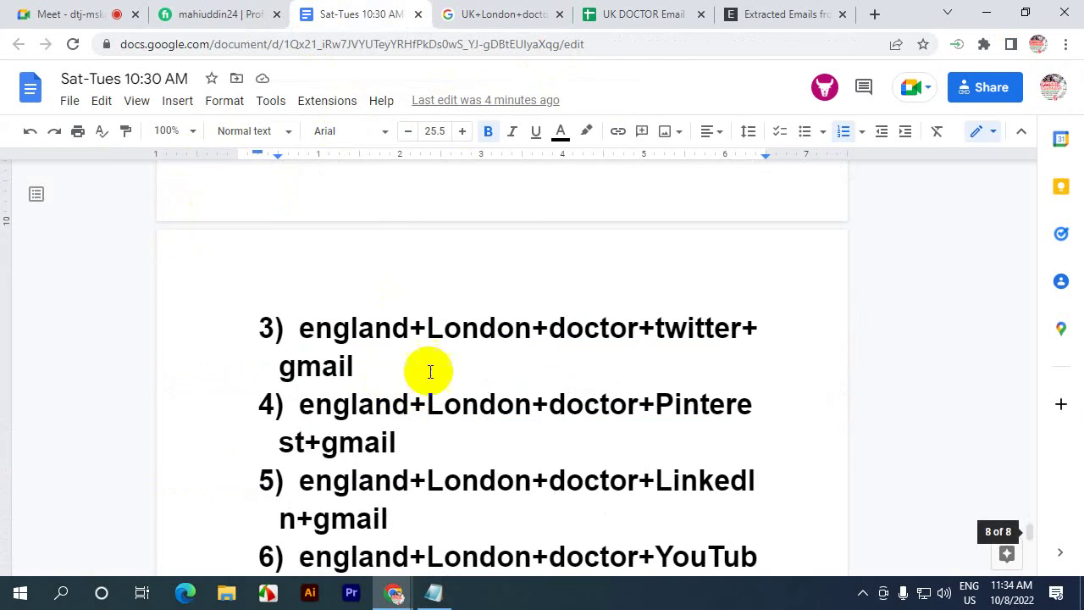
pyautogui.moveTo(304, 337); pyautogui.dragTo(384, 360)
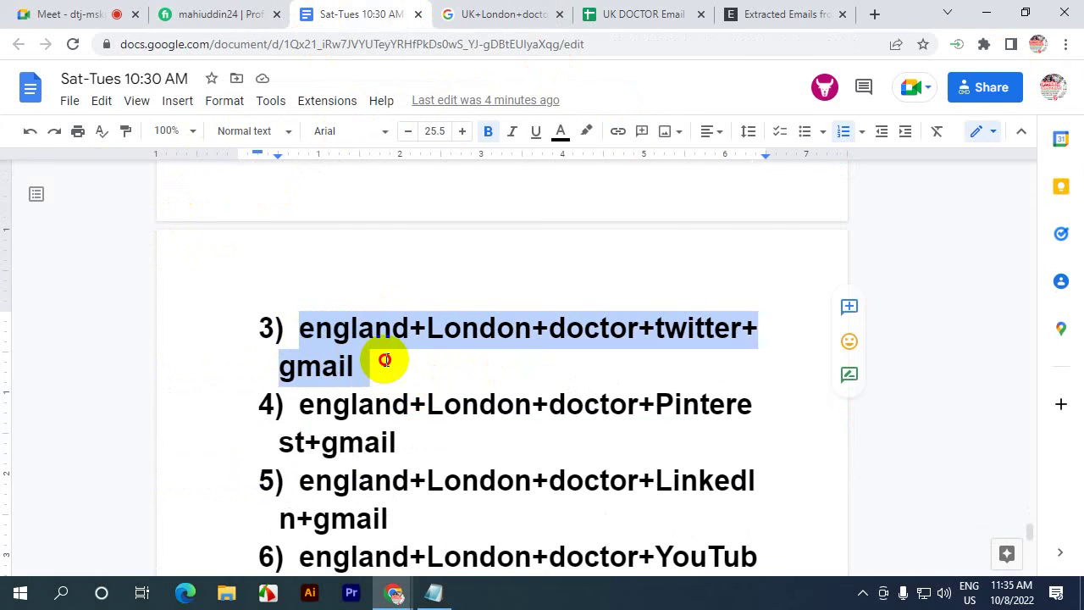
pyautogui.rightClick(355, 333)
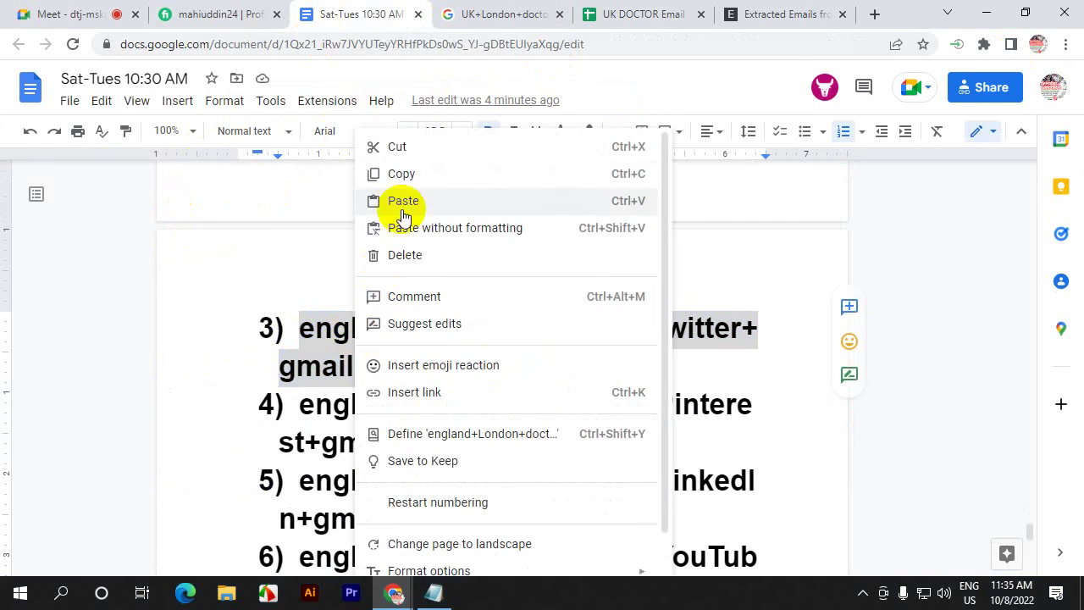
pyautogui.click(398, 175)
pyautogui.click(358, 327)
pyautogui.moveTo(409, 327); pyautogui.dragTo(305, 324)
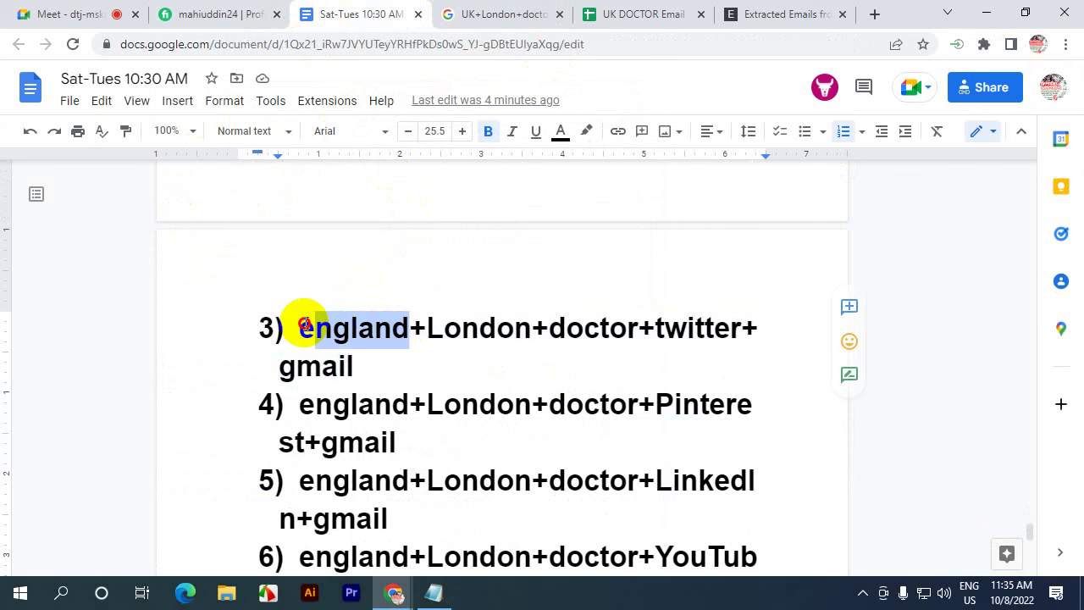
pyautogui.write('UK')
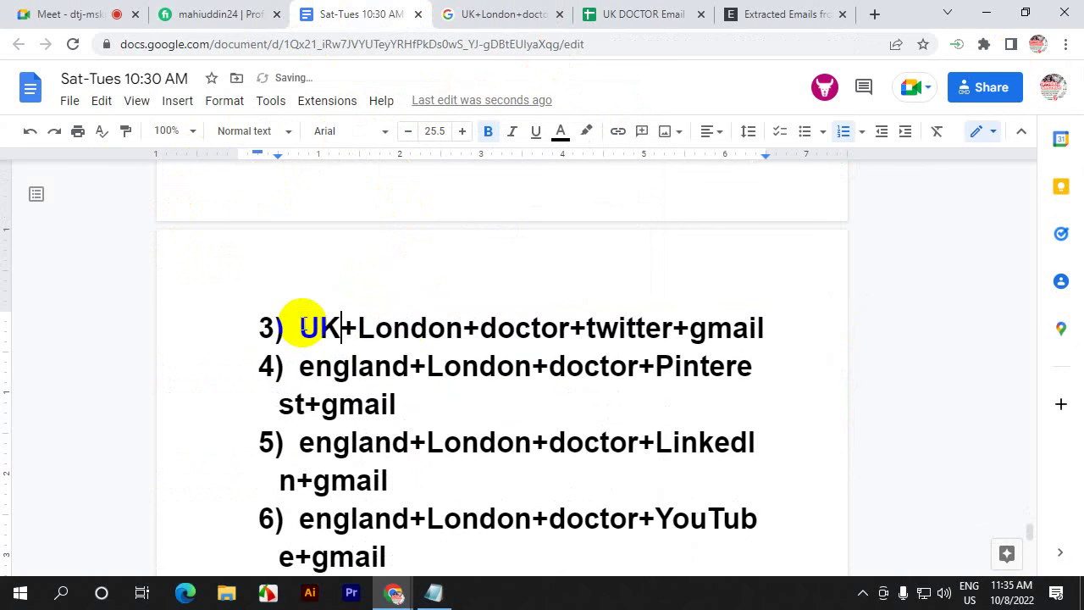
pyautogui.press('Return')
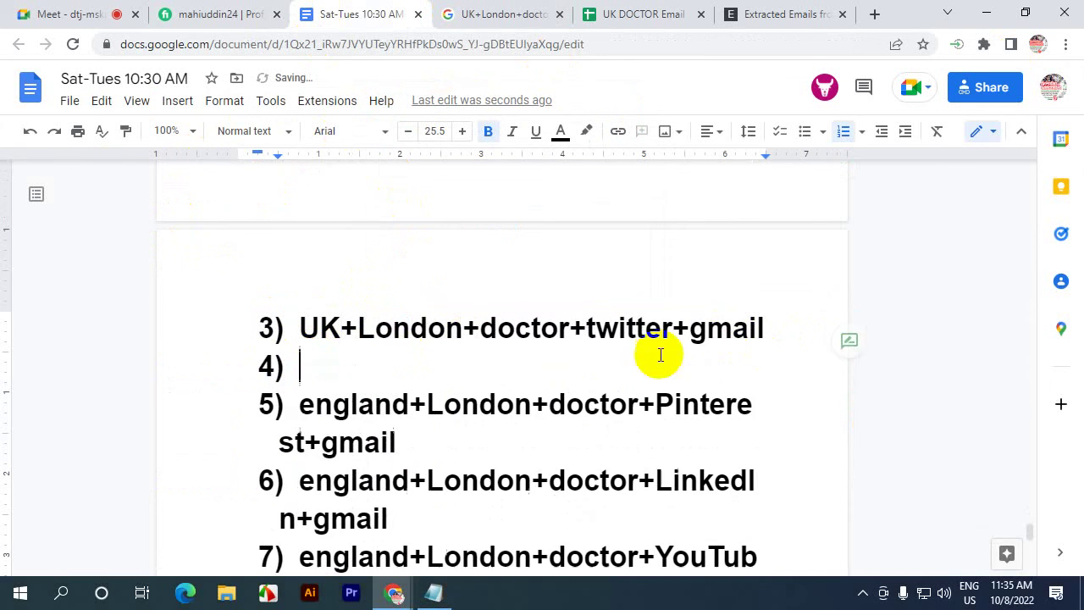
# - Copy the keyword UK+London+doctor+twitter+gmail from the document and search Google for it in place of the instagram keyword
pyautogui.moveTo(290, 327); pyautogui.dragTo(360, 329)
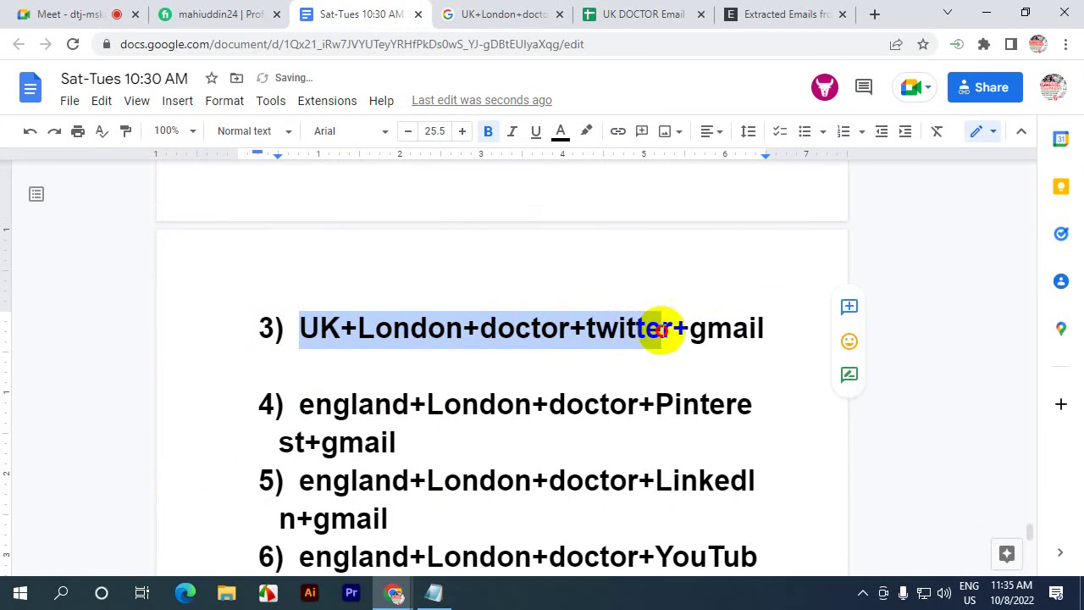
pyautogui.rightClick(669, 326)
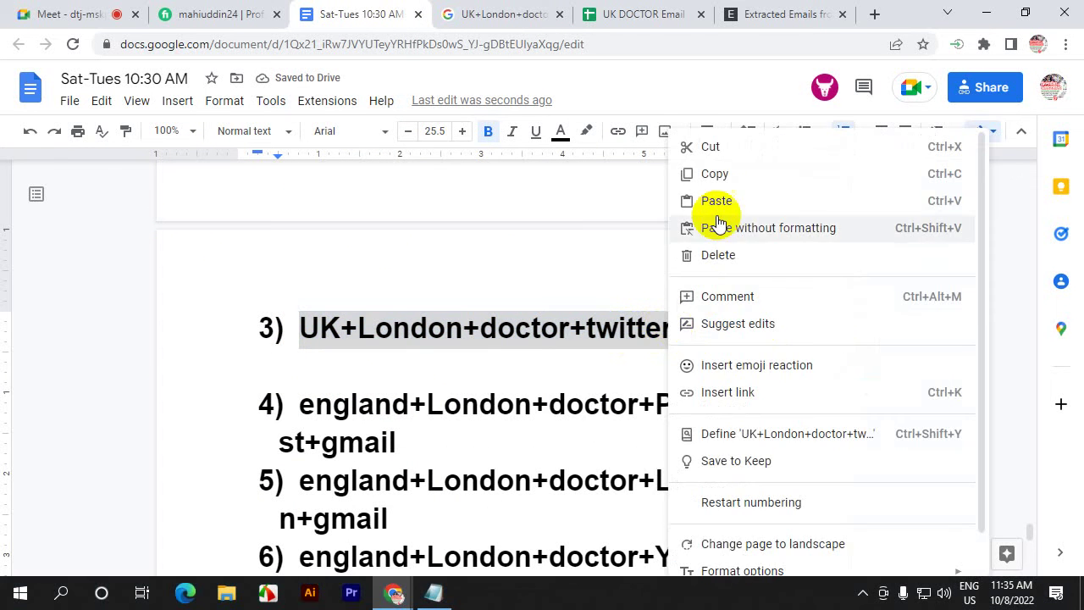
pyautogui.click(708, 177)
pyautogui.click(495, 12)
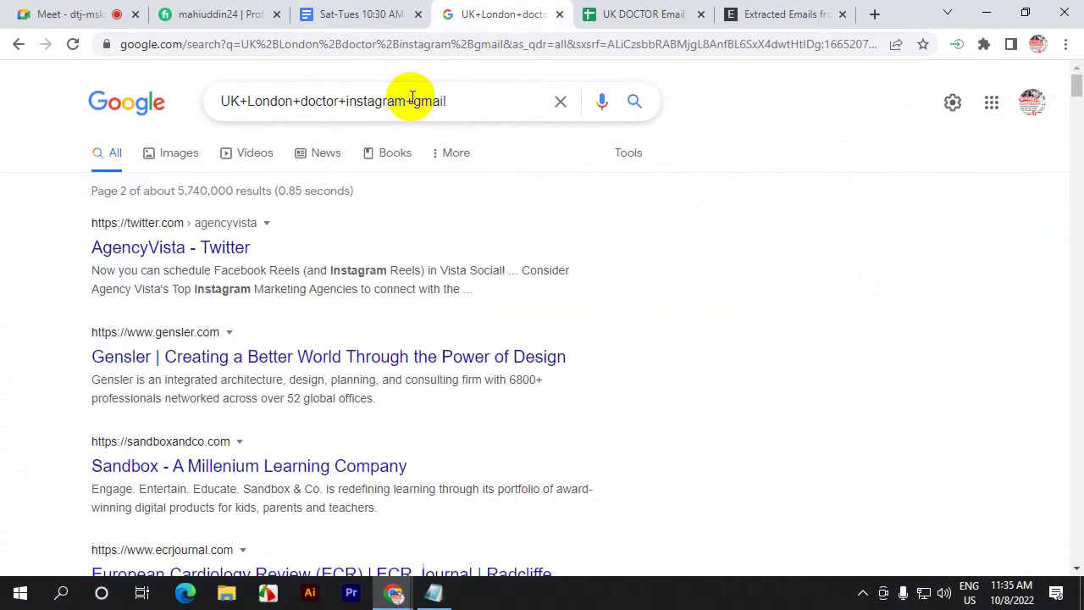
pyautogui.moveTo(474, 101); pyautogui.dragTo(243, 103)
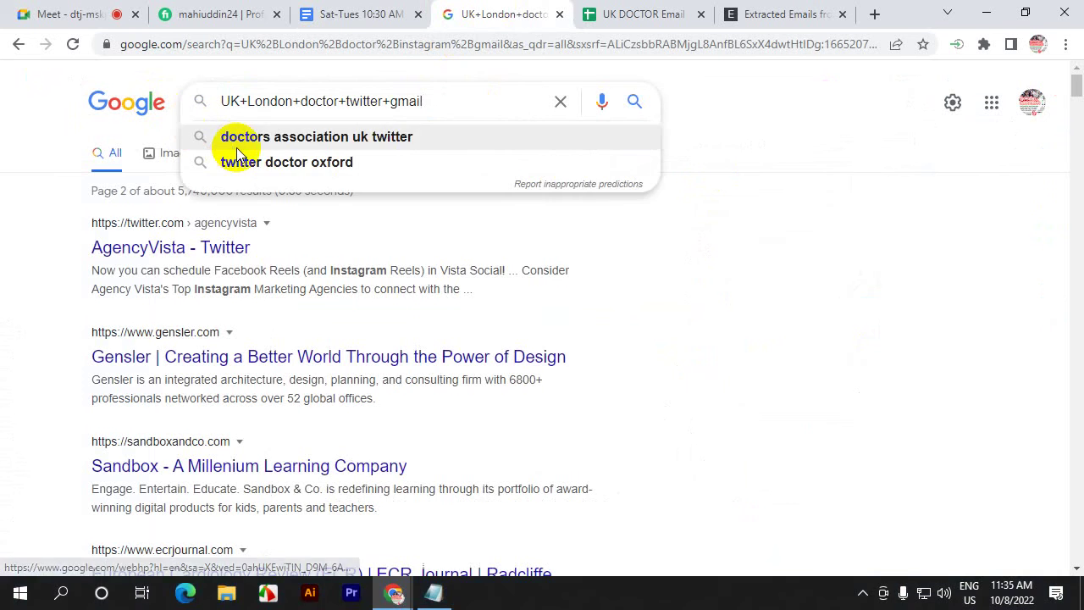
pyautogui.press('Return')
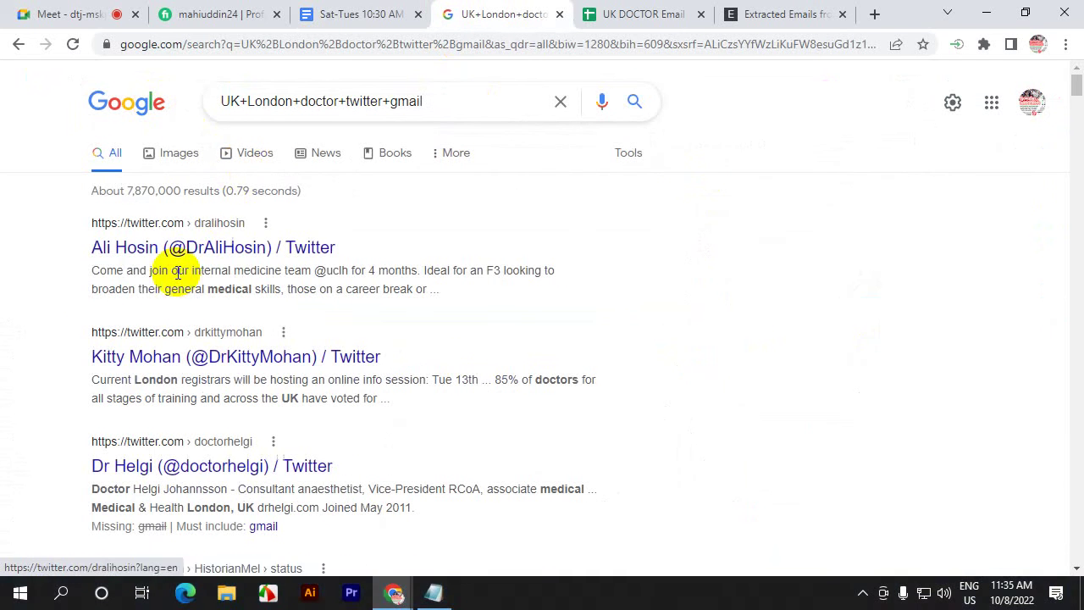
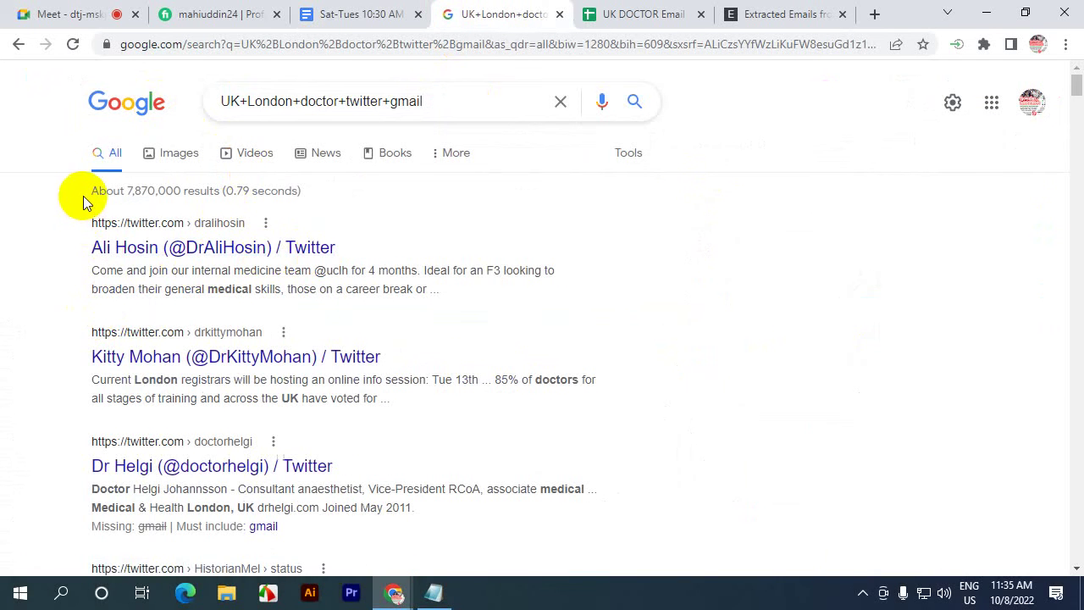
# - Copy all page 1 results of the UK+London+doctor+twitter+gmail search and extract the emails from them in the Email Extractor
pyautogui.moveTo(88, 213); pyautogui.dragTo(413, 276)
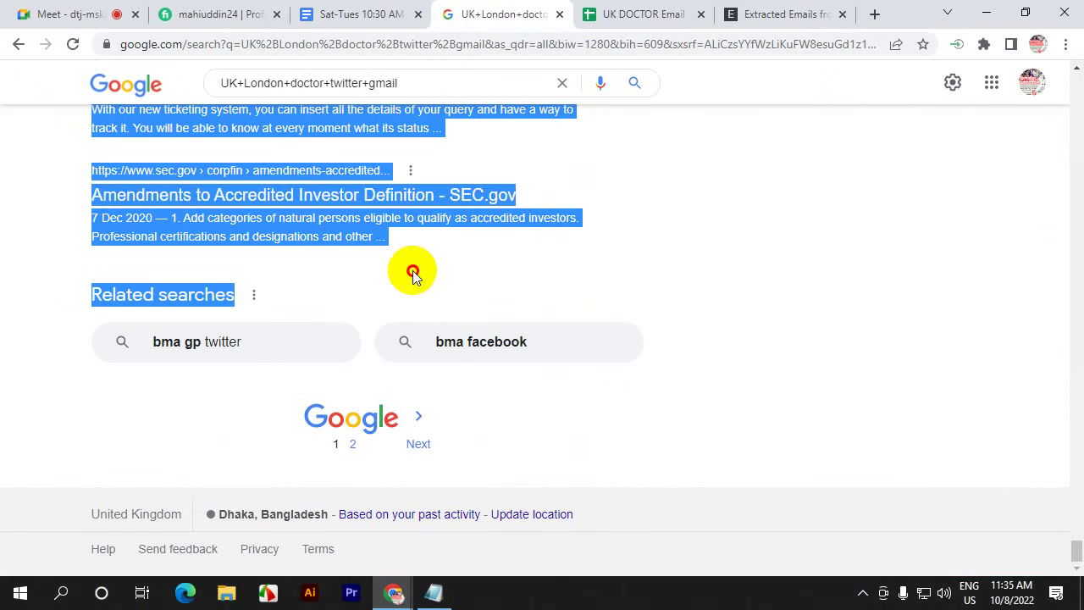
pyautogui.rightClick(309, 191)
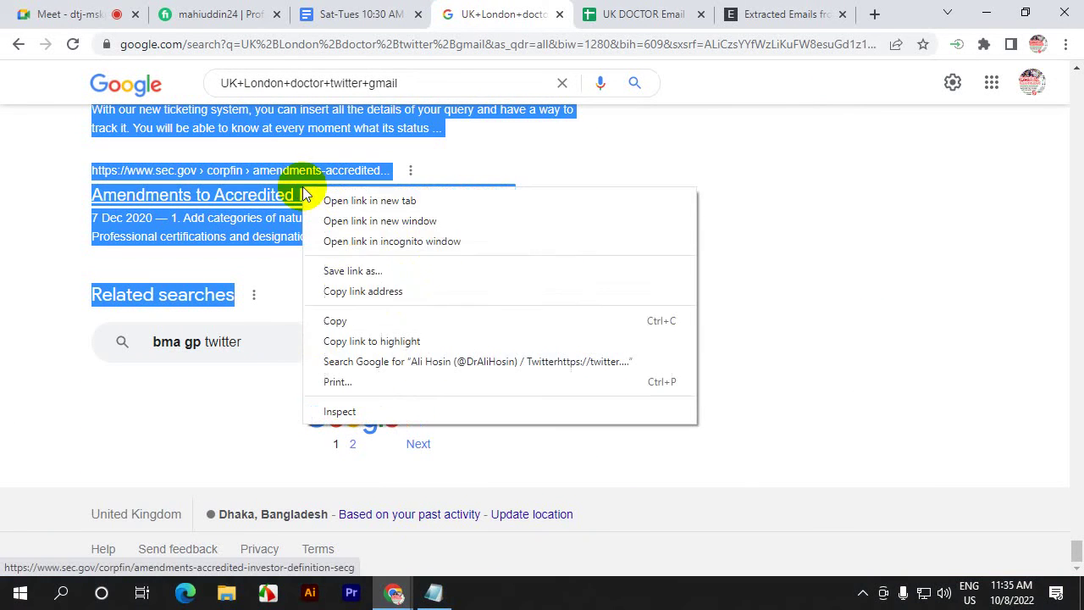
pyautogui.click(331, 319)
pyautogui.click(781, 12)
pyautogui.click(246, 337)
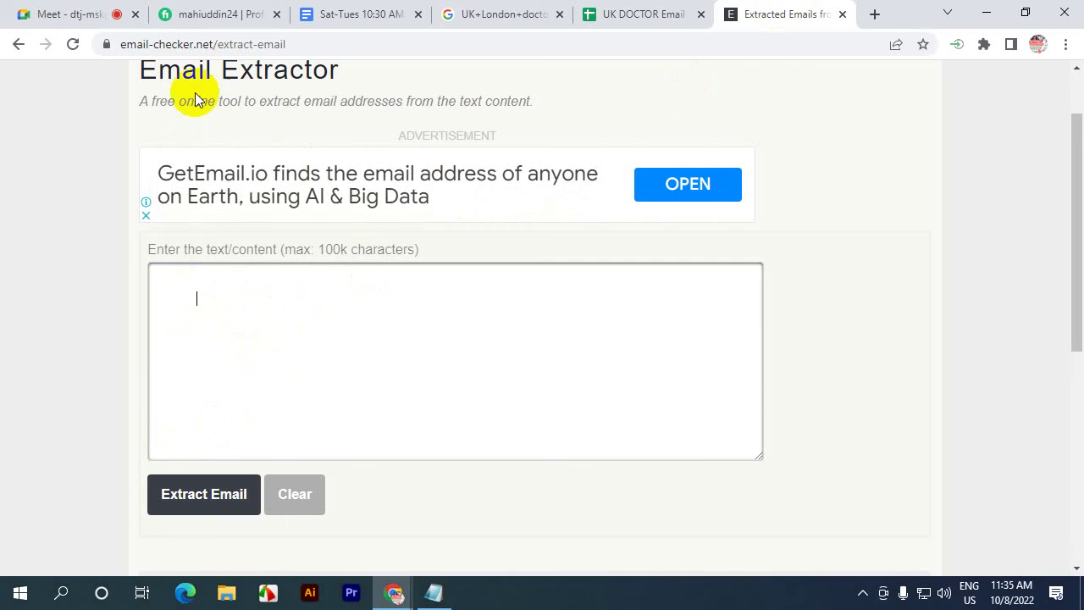
pyautogui.scroll(1, 189, 96)
pyautogui.hotkey('ctrl', 'v')
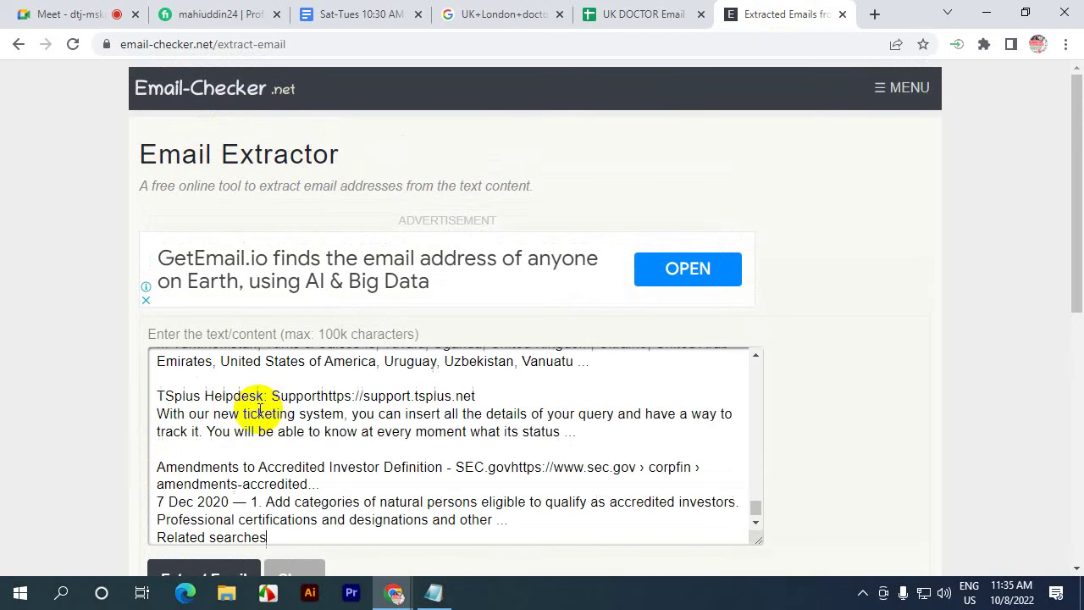
pyautogui.scroll(-3, 430, 435)
pyautogui.click(241, 354)
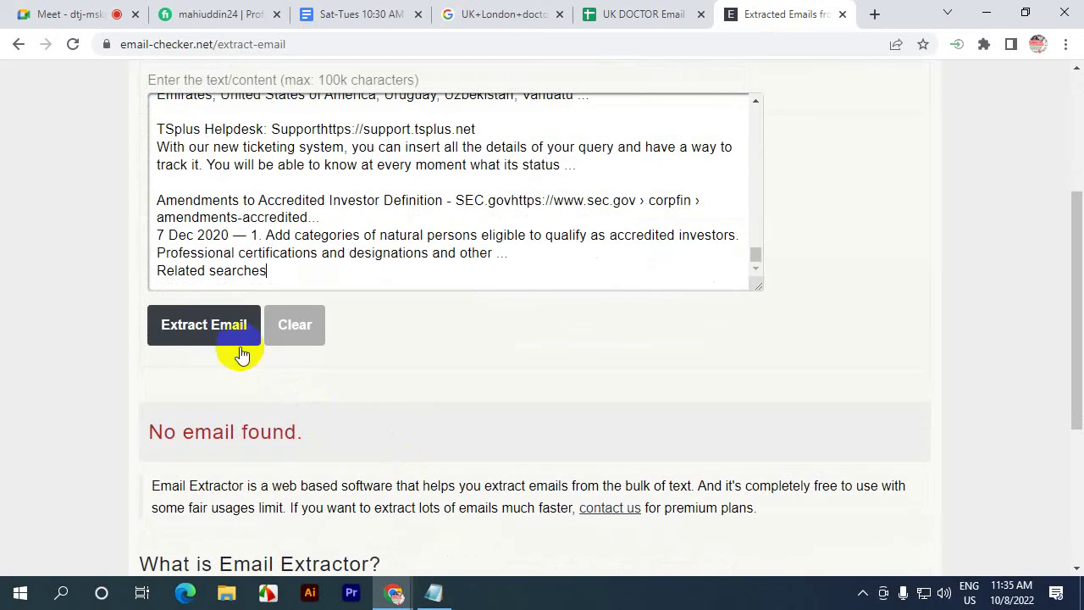
pyautogui.click(197, 334)
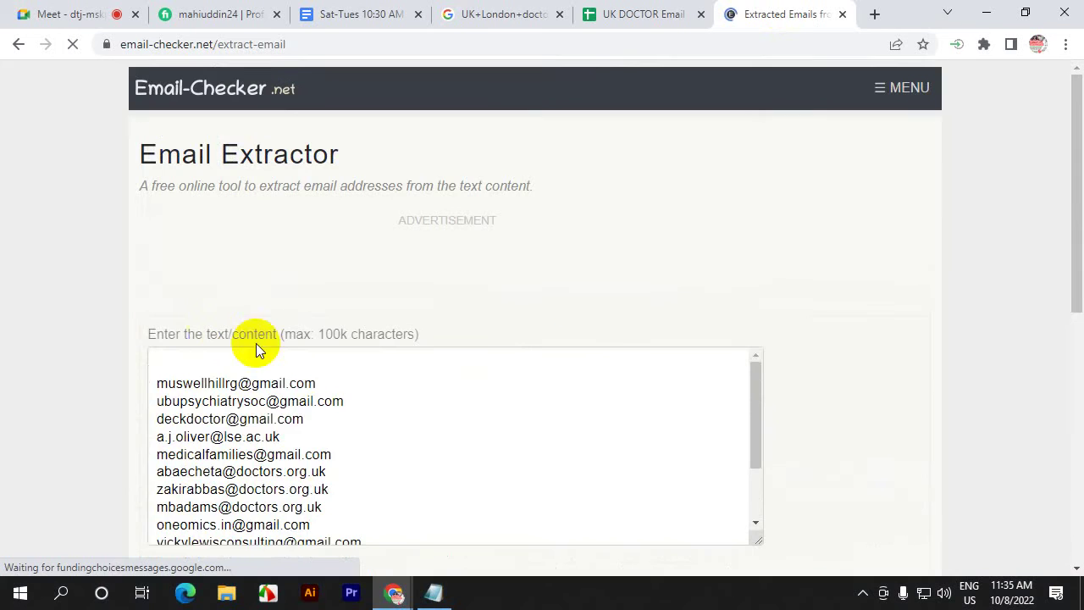
pyautogui.scroll(-3, 486, 399)
pyautogui.scroll(1, 168, 401)
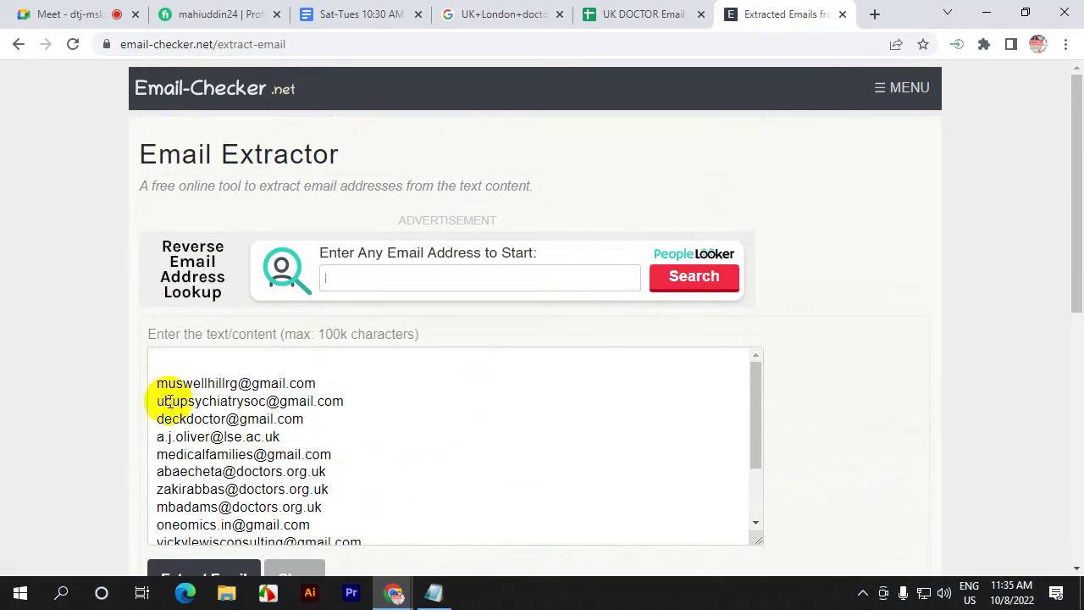
# - Copy all the extracted emails into column A of the UK DOCTOR Email spreadsheet, starting at cell A29
pyautogui.scroll(-2, 1045, 290)
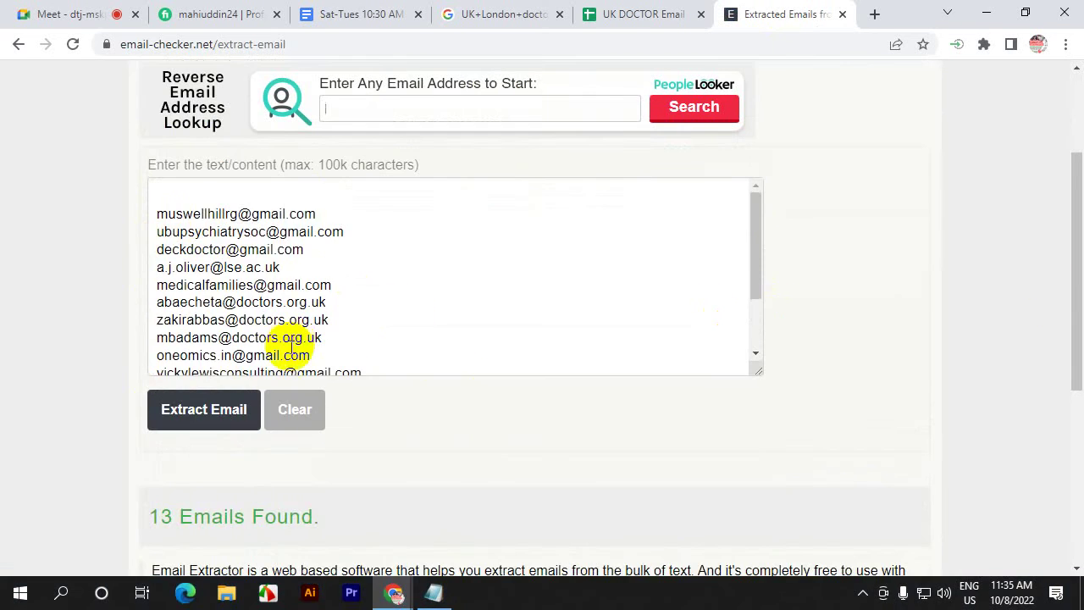
pyautogui.scroll(-1, 297, 322)
pyautogui.moveTo(334, 336); pyautogui.dragTo(162, 212)
pyautogui.rightClick(208, 222)
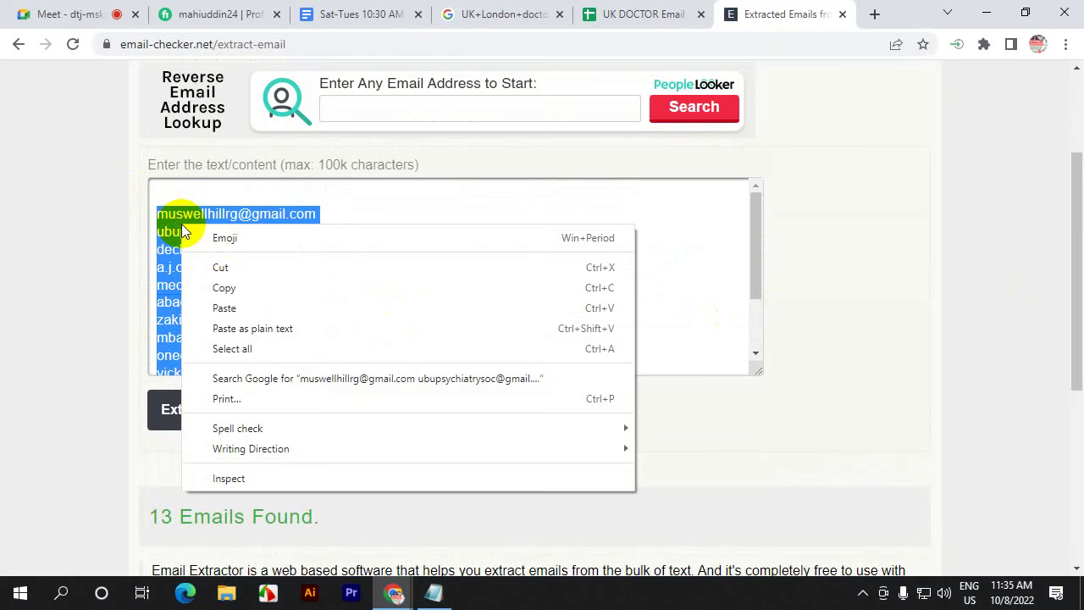
pyautogui.click(242, 289)
pyautogui.click(643, 14)
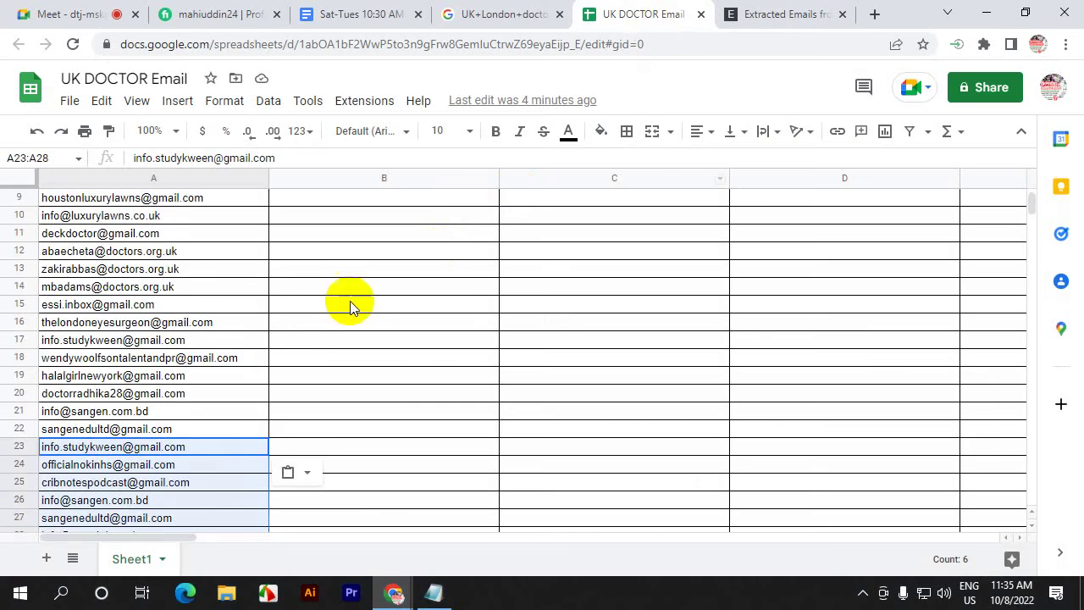
pyautogui.scroll(-3, 330, 313)
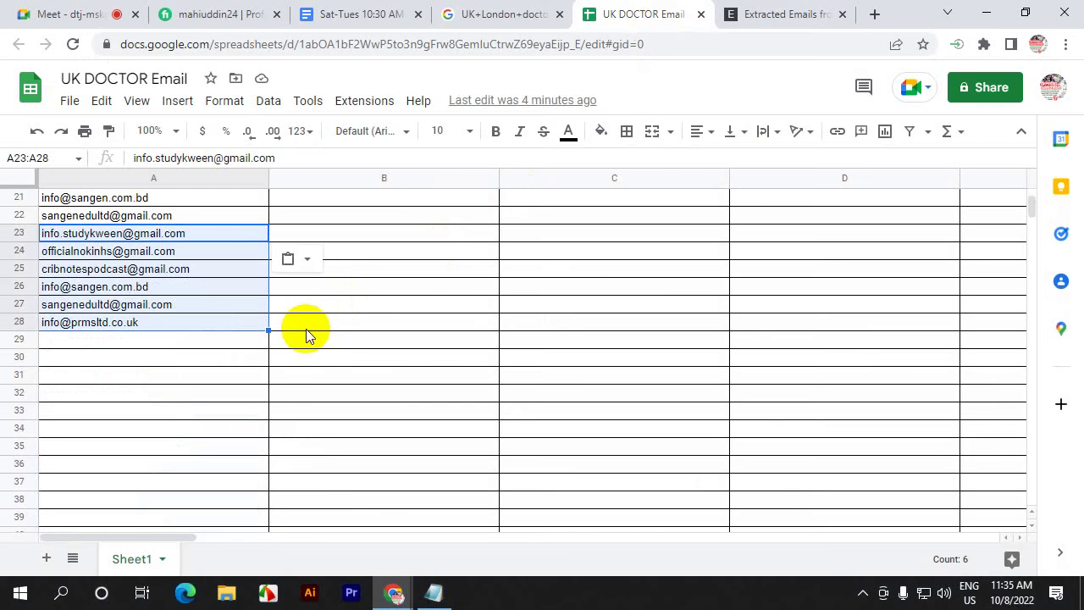
pyautogui.click(102, 358)
pyautogui.click(95, 339)
pyautogui.hotkey('ctrl', 'v')
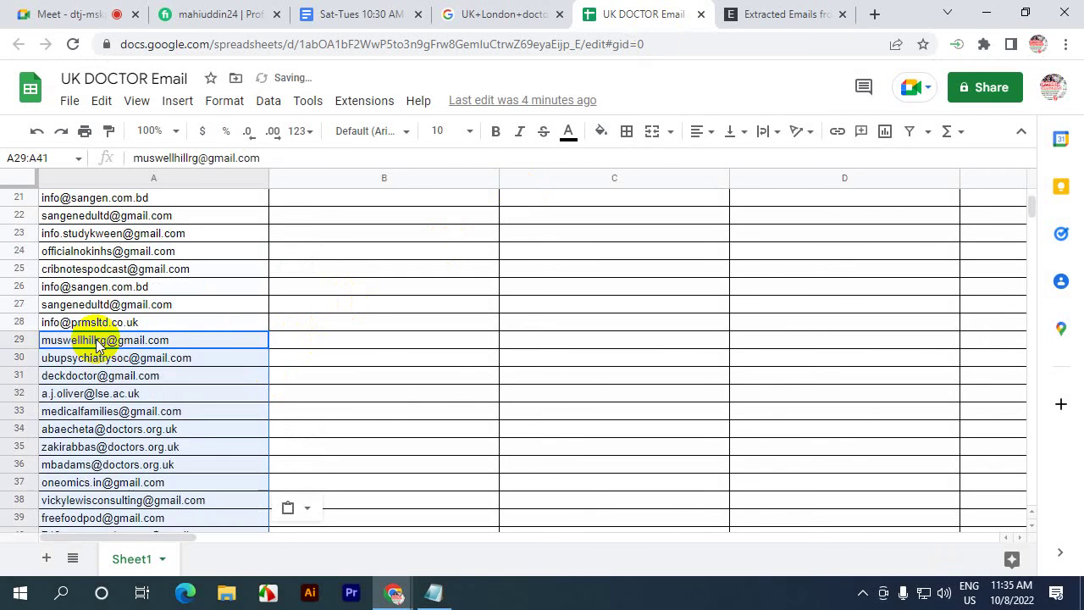
pyautogui.scroll(-2, 50, 486)
pyautogui.click(89, 485)
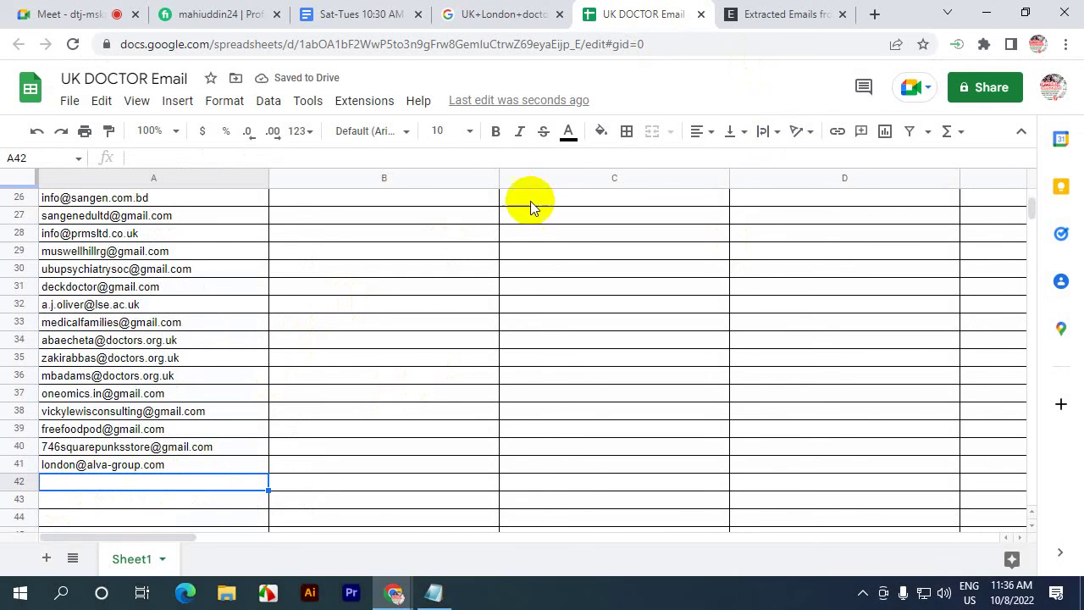
pyautogui.click(383, 286)
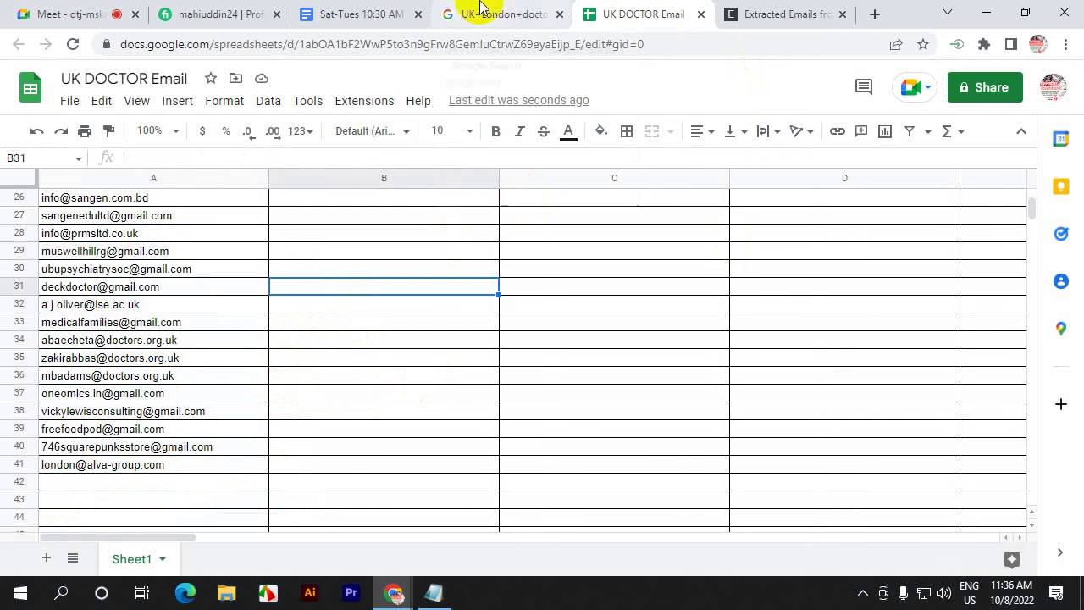
# - Return to the Google twitter keyword results and open page 2
pyautogui.click(753, 12)
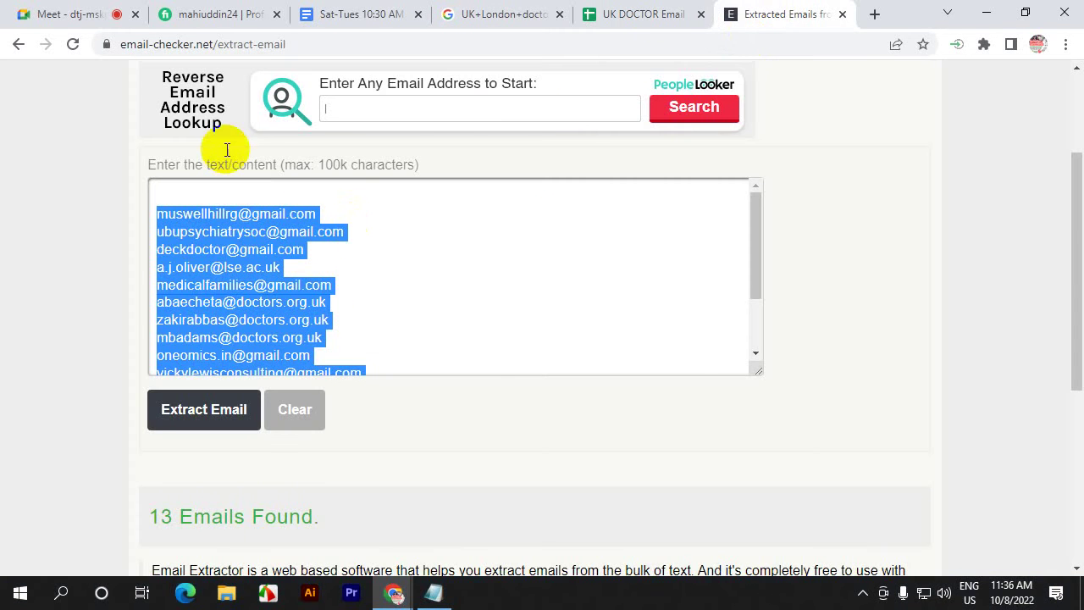
pyautogui.click(641, 8)
pyautogui.click(525, 12)
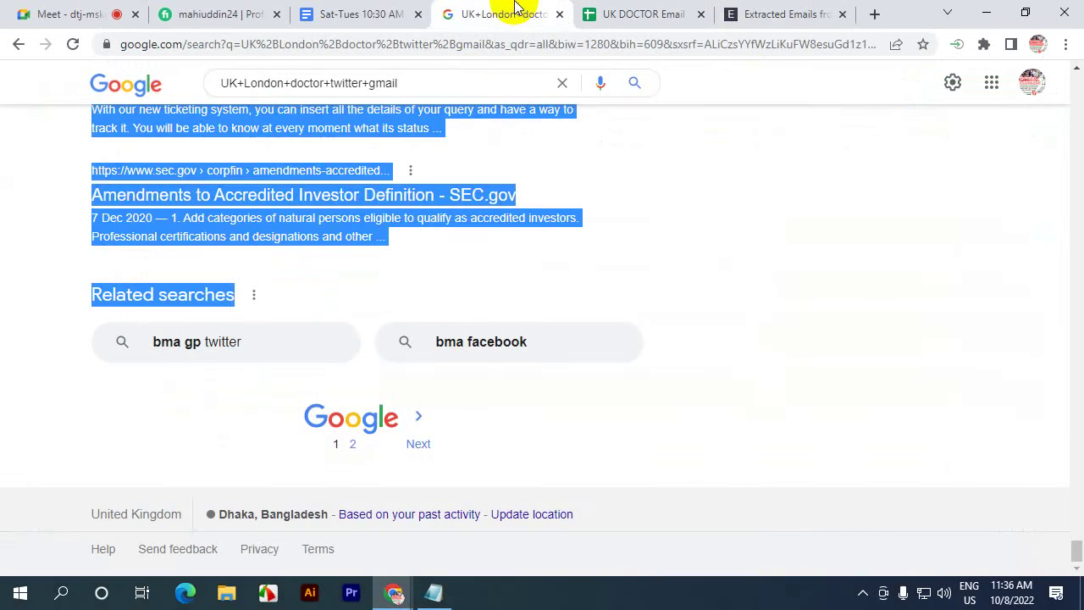
pyautogui.click(467, 241)
pyautogui.scroll(3, 310, 305)
pyautogui.scroll(-3, 313, 317)
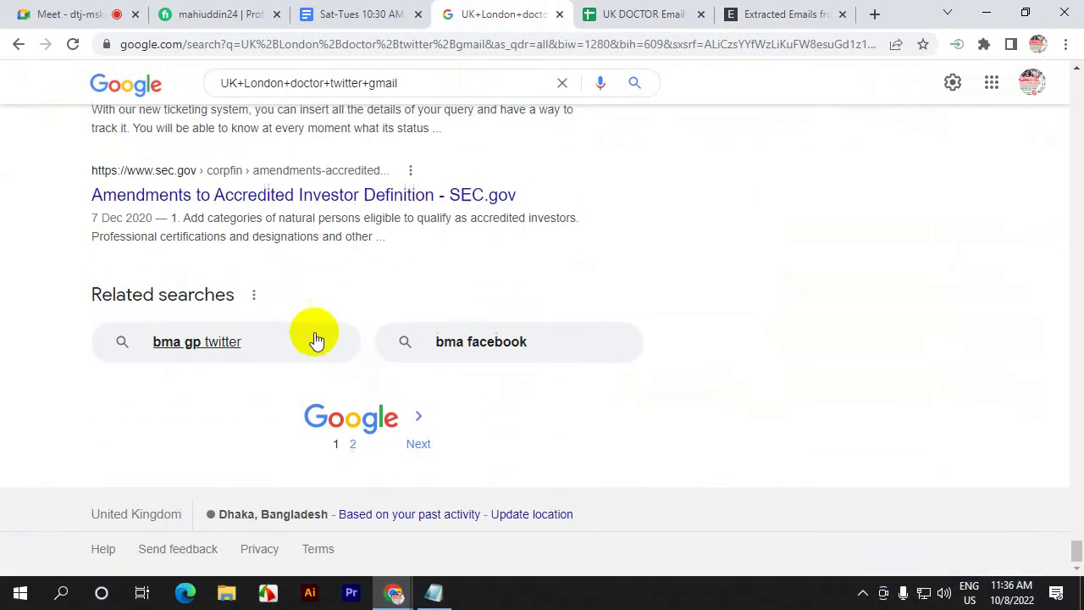
pyautogui.click(354, 451)
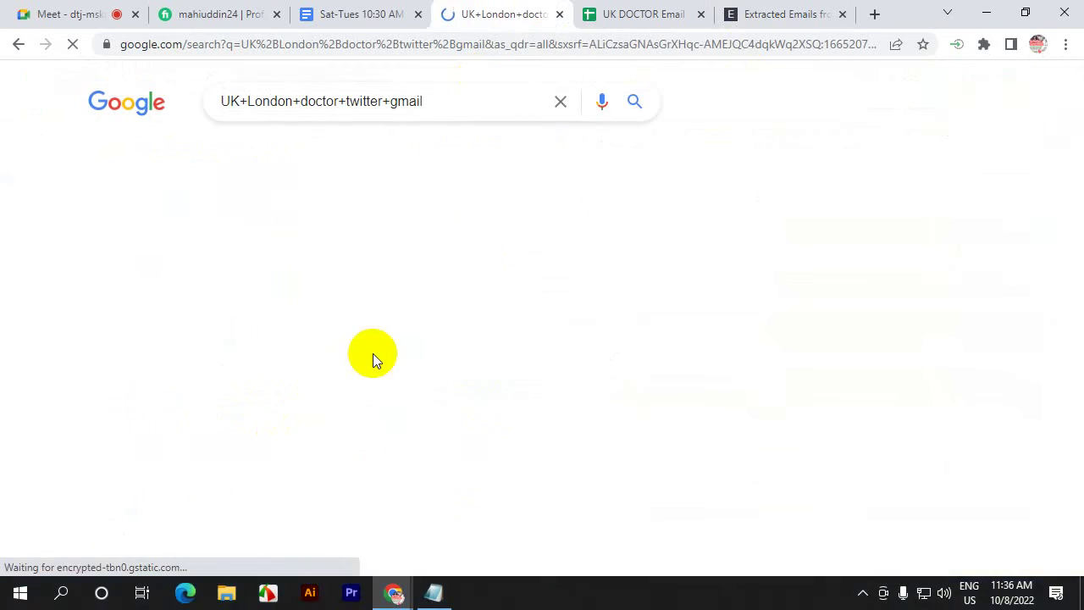
# - Copy all page 2 results of the twitter keyword search and extract their emails in the Email Extractor in place of the previous list
pyautogui.moveTo(85, 218); pyautogui.dragTo(472, 149)
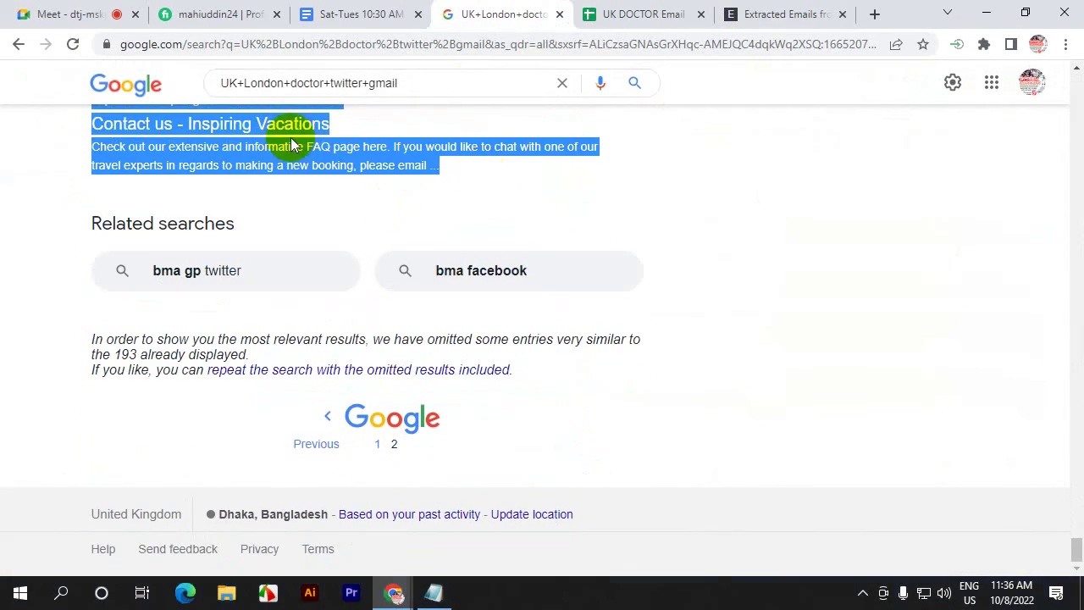
pyautogui.rightClick(287, 141)
pyautogui.click(310, 266)
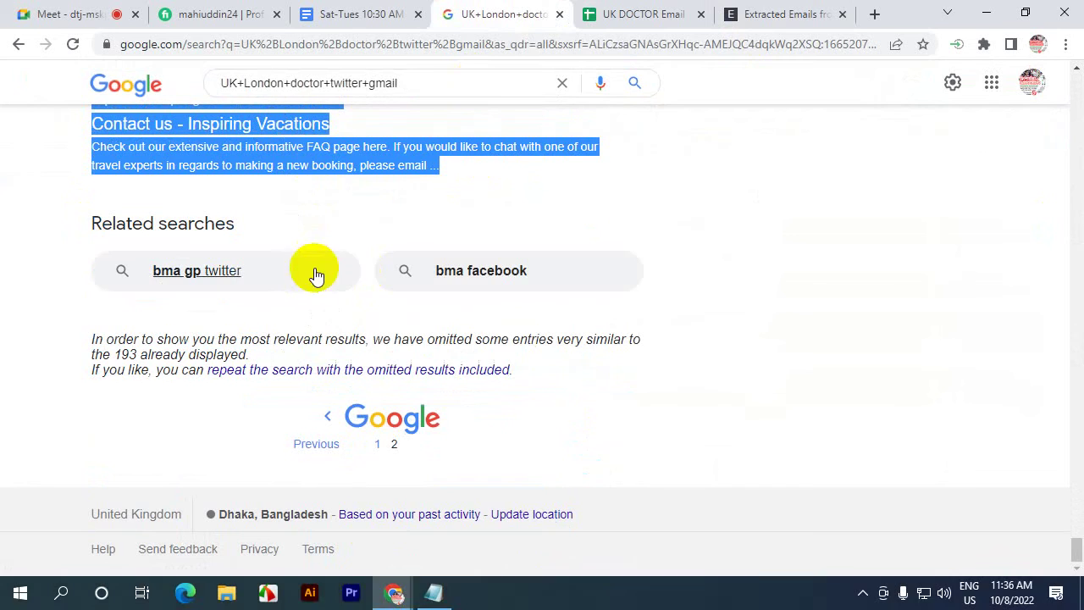
pyautogui.click(748, 8)
pyautogui.click(279, 415)
pyautogui.click(222, 248)
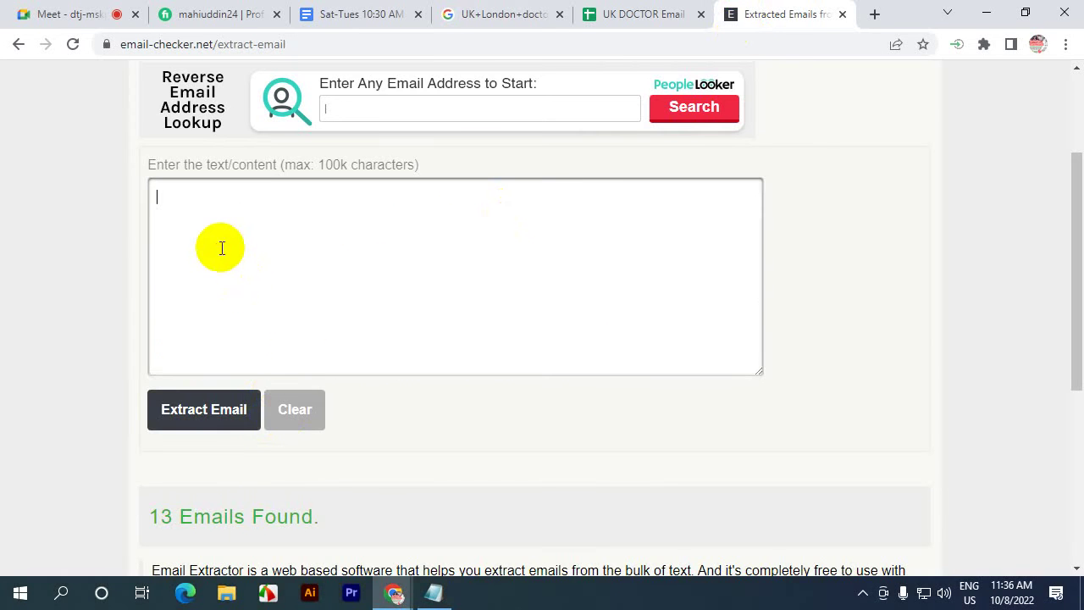
pyautogui.hotkey('ctrl', 'v')
pyautogui.click(181, 415)
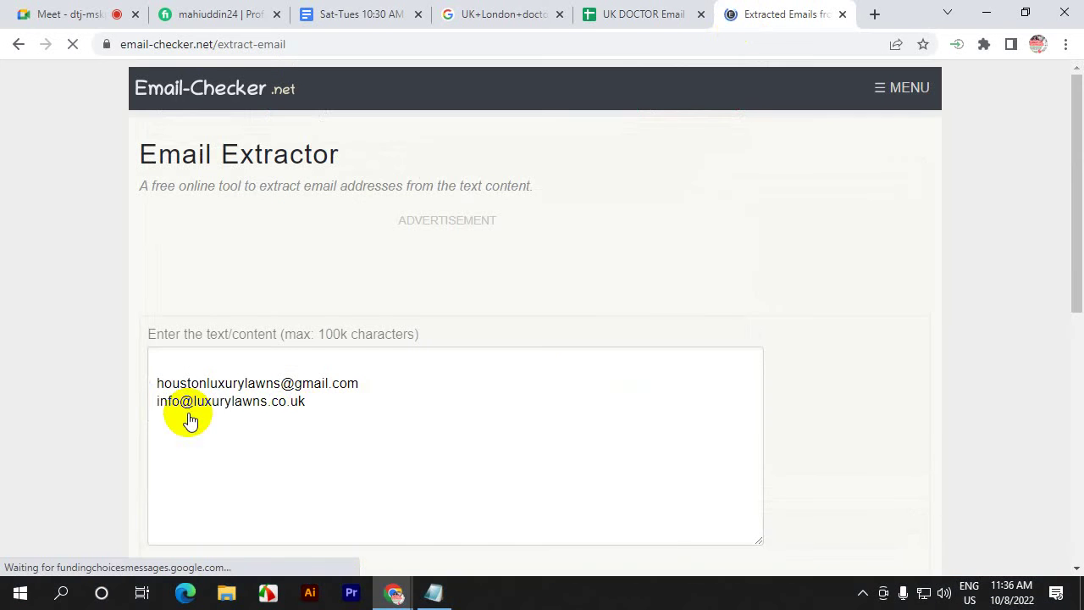
# - Copy the emails extracted from page 2 into the UK DOCTOR Email spreadsheet, starting at cell A42
pyautogui.moveTo(244, 398); pyautogui.dragTo(156, 386)
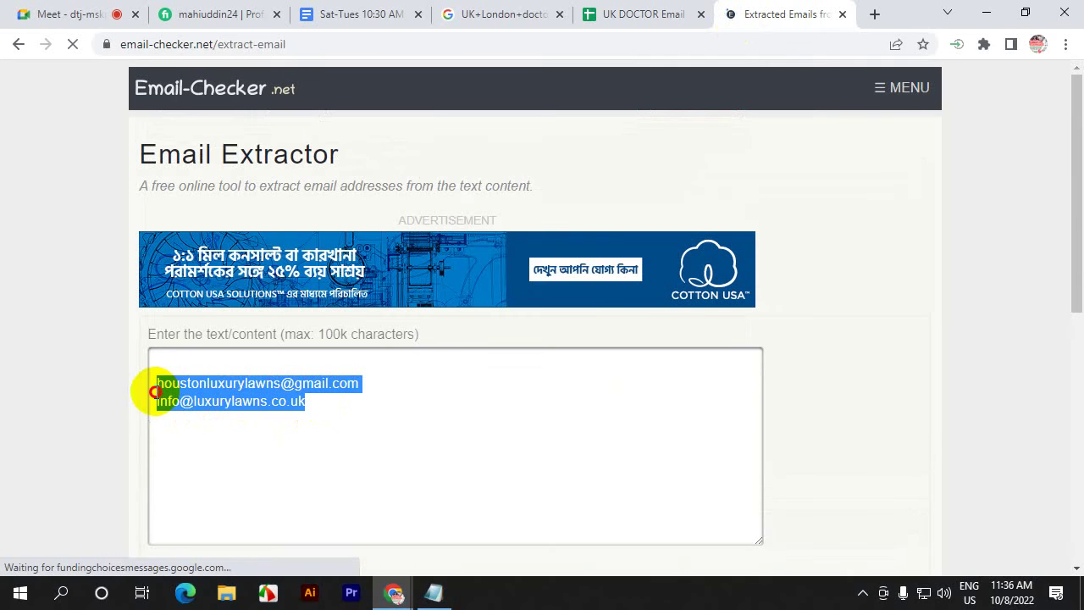
pyautogui.rightClick(157, 387)
pyautogui.click(225, 188)
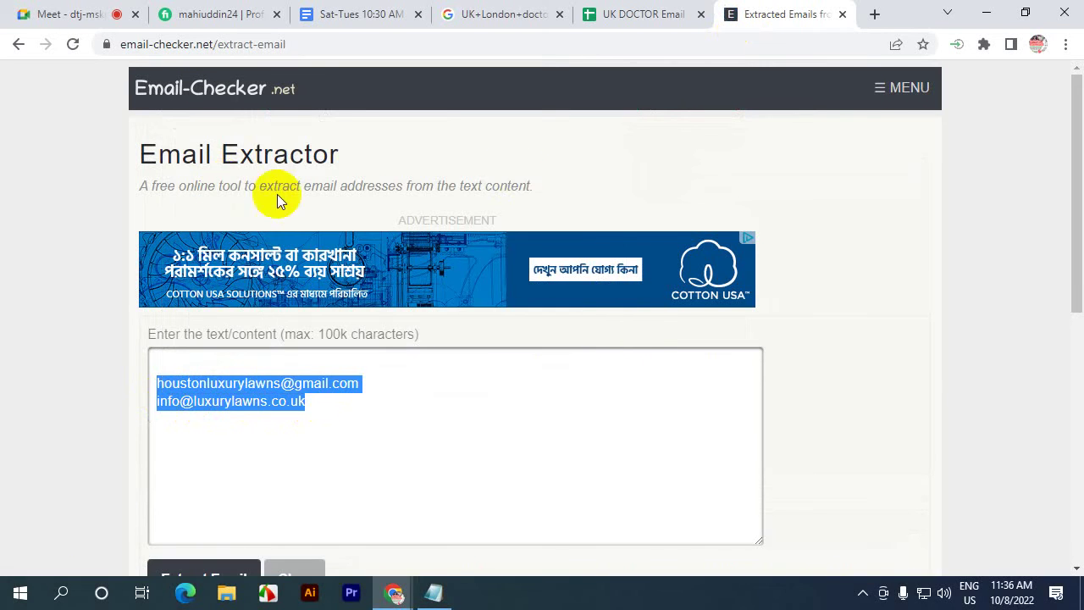
pyautogui.click(620, 14)
pyautogui.scroll(-1, 279, 442)
pyautogui.click(115, 444)
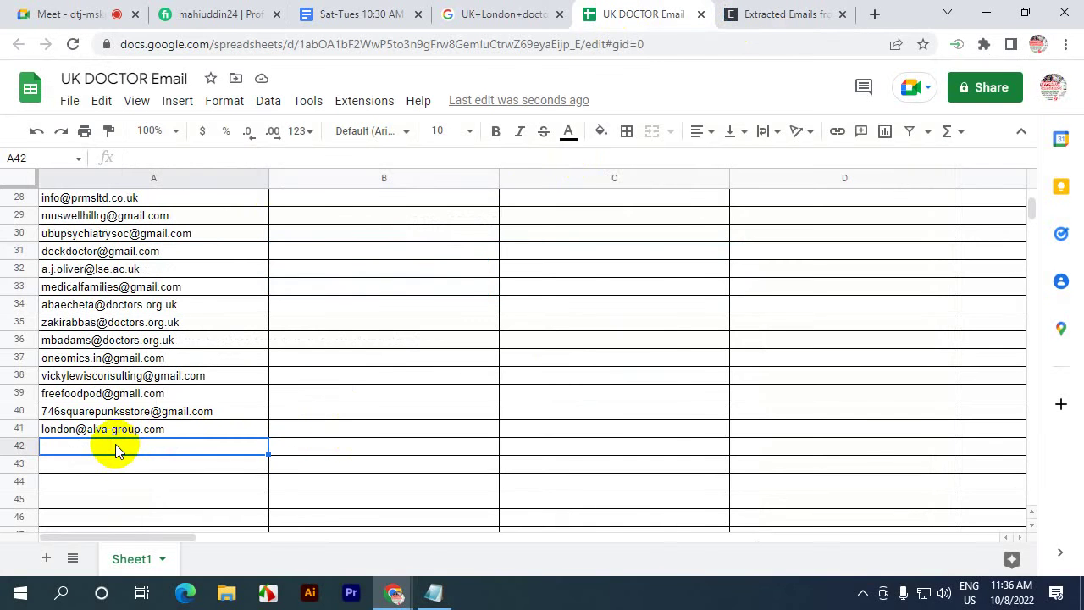
pyautogui.hotkey('ctrl', 'v')
pyautogui.click(209, 486)
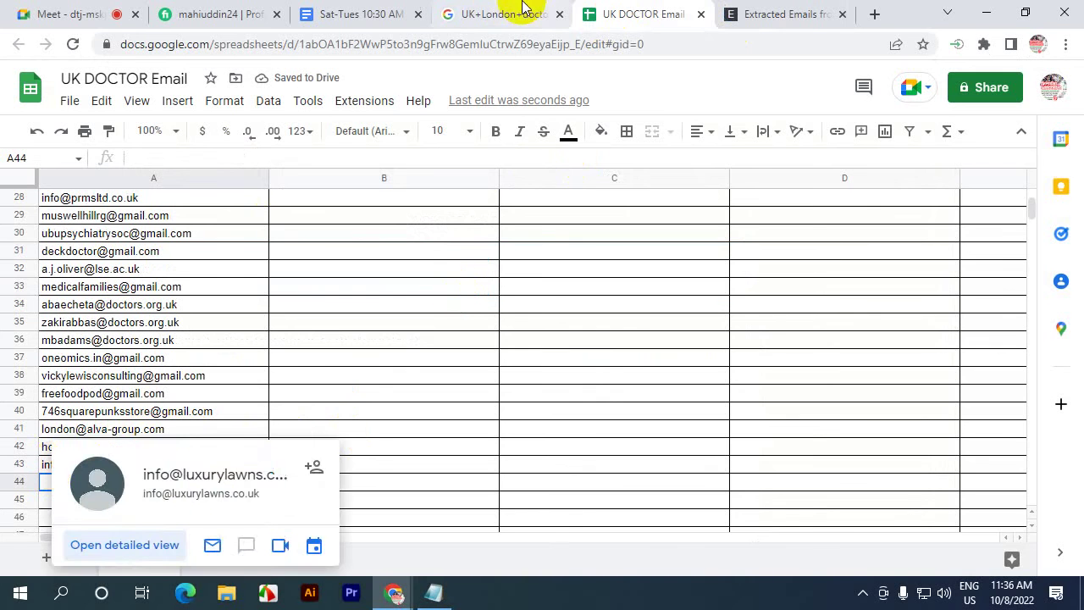
# - In the Sat-Tues 10:30 AM document, replace england with UK in the YouTube keyword
pyautogui.click(372, 11)
pyautogui.scroll(-2, 390, 284)
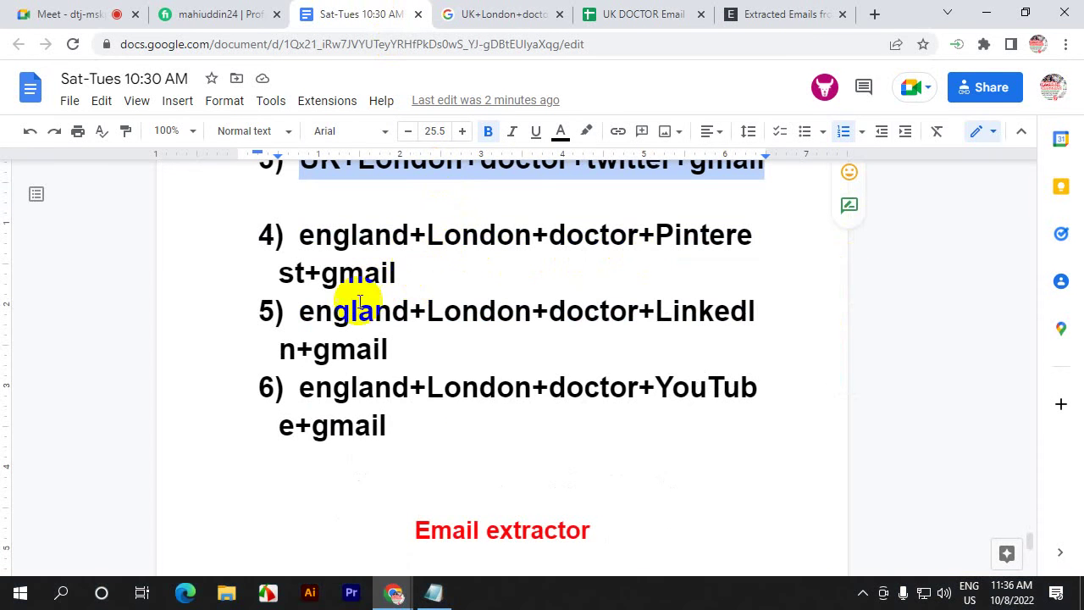
pyautogui.scroll(-1, 483, 341)
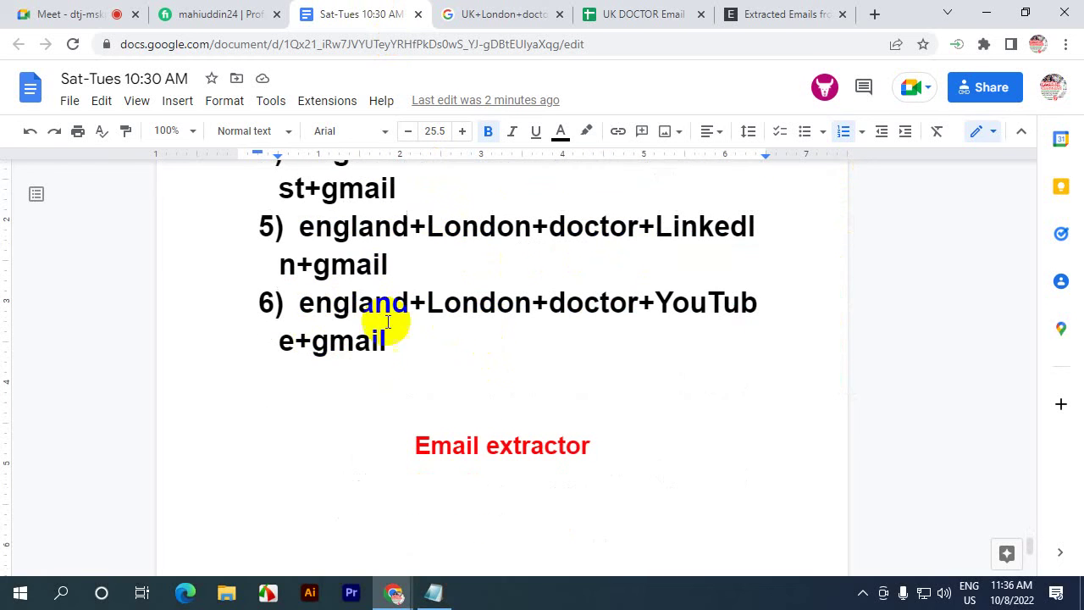
pyautogui.moveTo(301, 302); pyautogui.dragTo(383, 340)
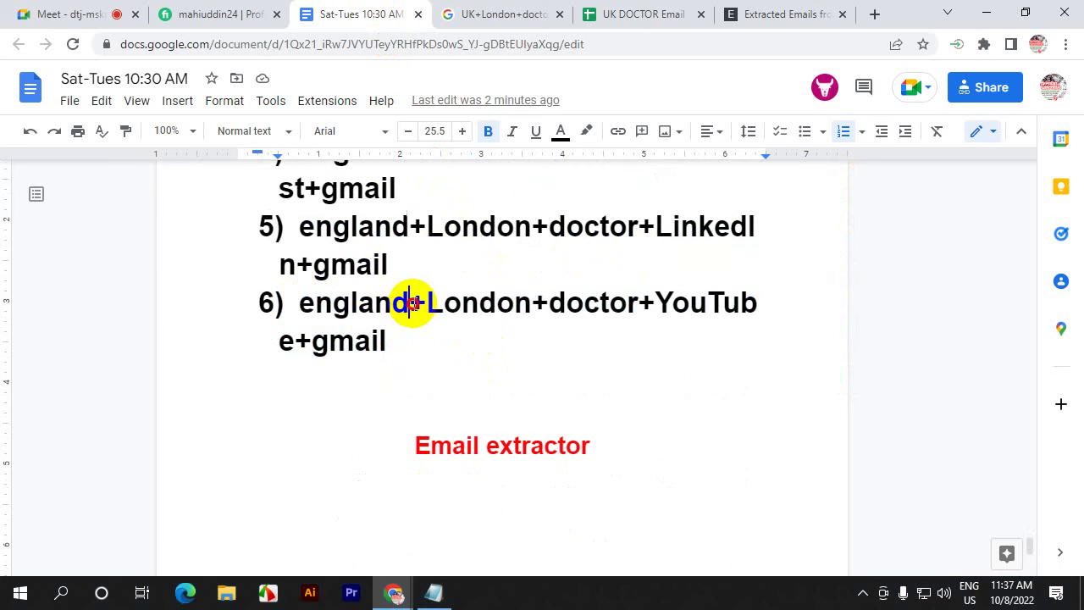
pyautogui.moveTo(407, 302); pyautogui.dragTo(298, 302)
pyautogui.press('BackSpace')
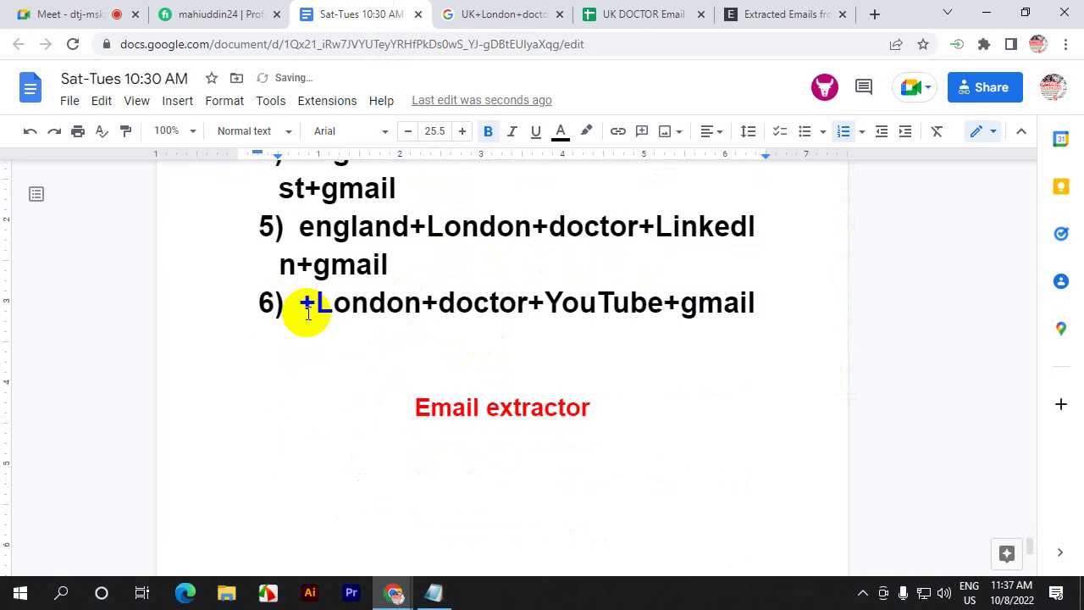
pyautogui.write('UK')
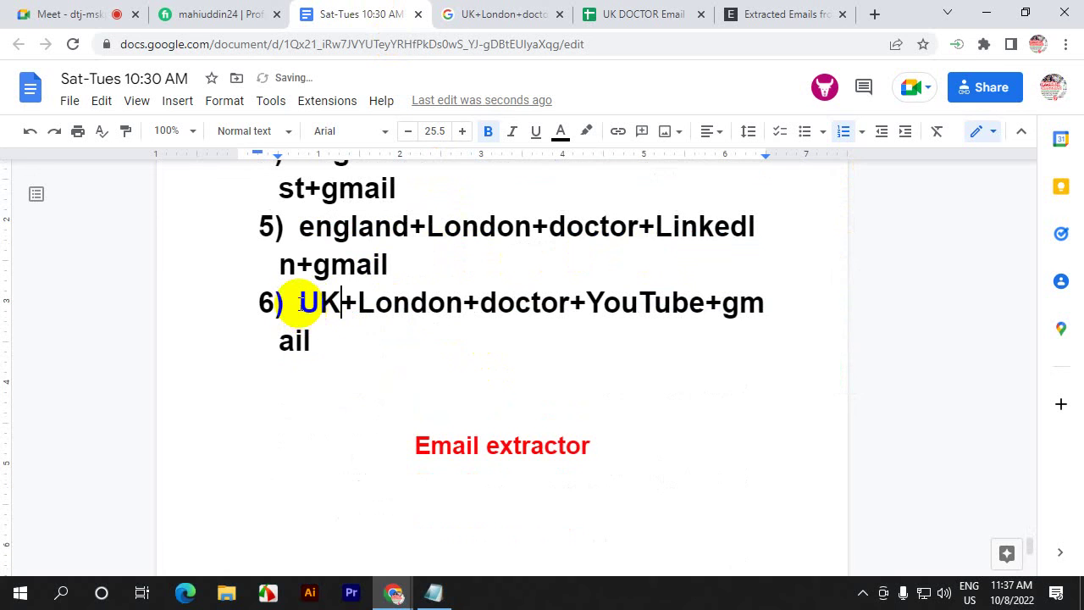
# - Copy the keyword UK+London+doctor+YouTube+gmail from the document and search Google for it in place of the twitter keyword
pyautogui.moveTo(301, 302); pyautogui.dragTo(314, 353)
pyautogui.rightClick(311, 321)
pyautogui.click(362, 160)
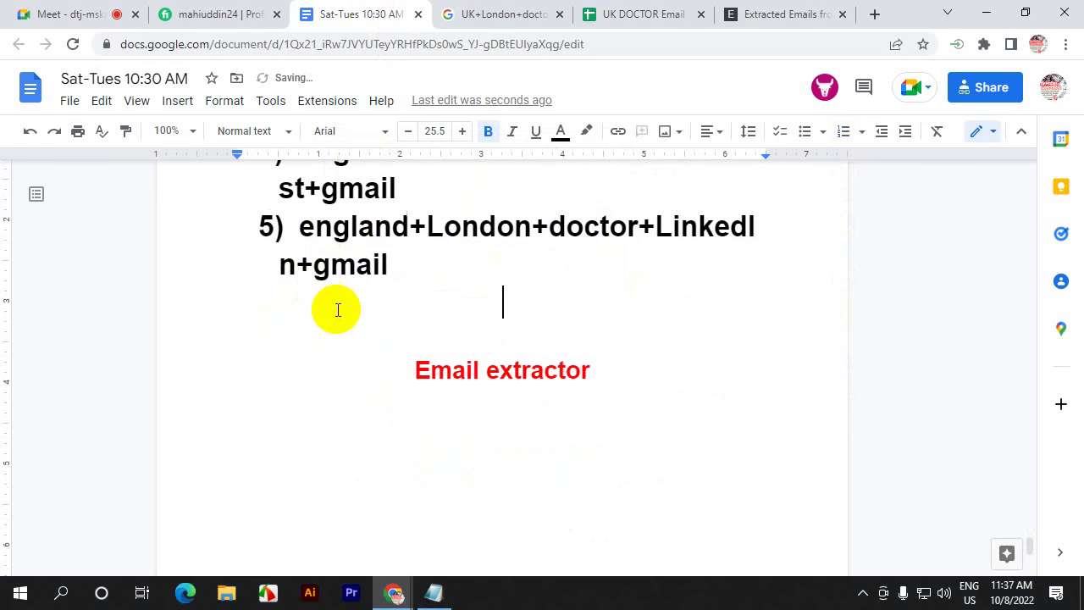
pyautogui.hotkey('ctrl', 'z')
pyautogui.rightClick(309, 306)
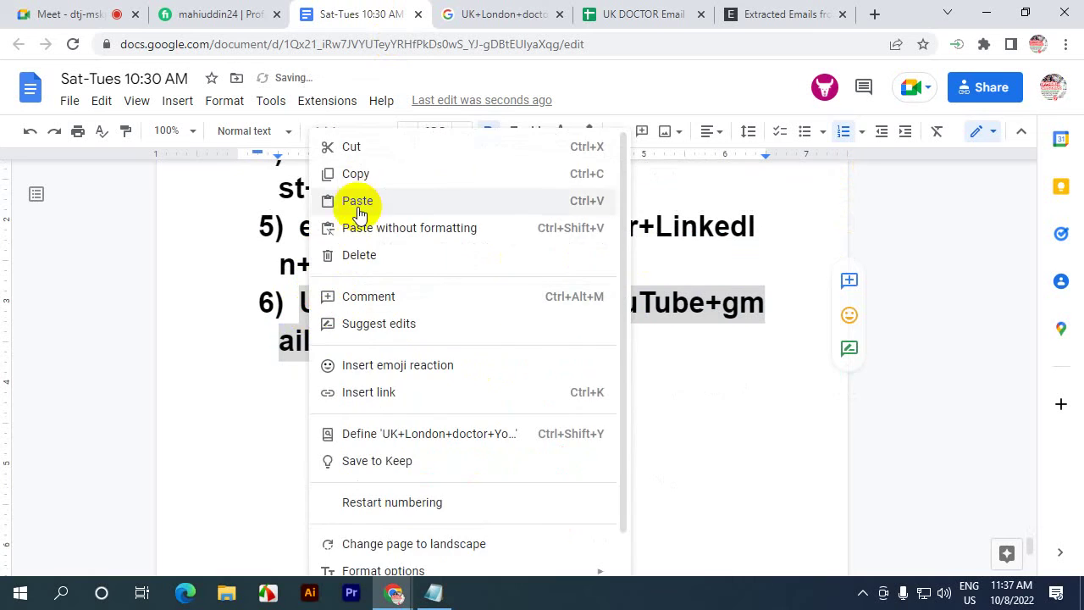
pyautogui.click(361, 177)
pyautogui.click(533, 7)
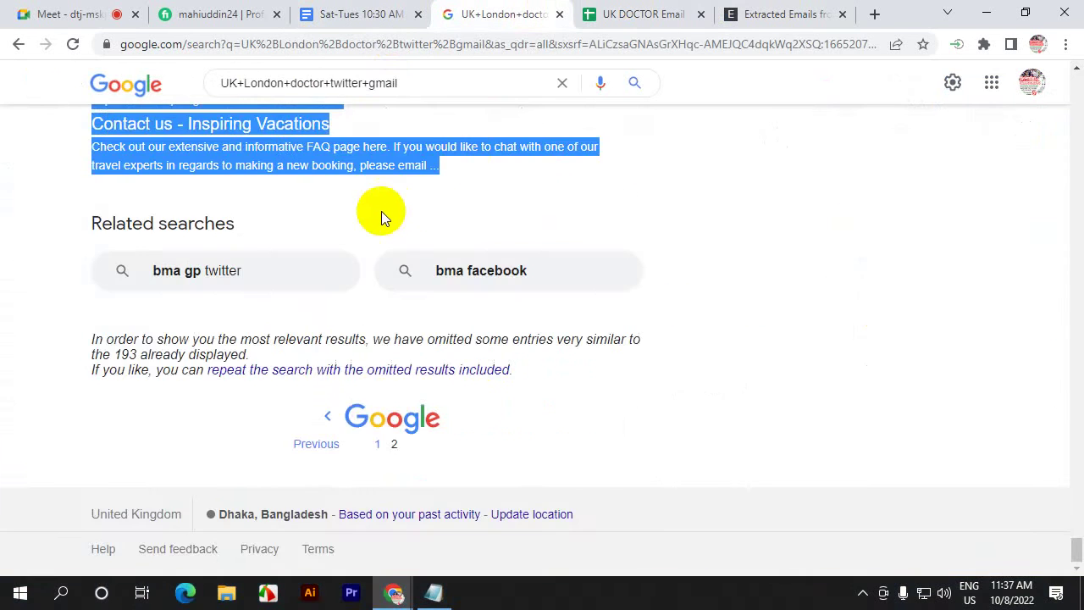
pyautogui.scroll(10, 382, 212)
pyautogui.moveTo(1069, 513); pyautogui.dragTo(1066, 42)
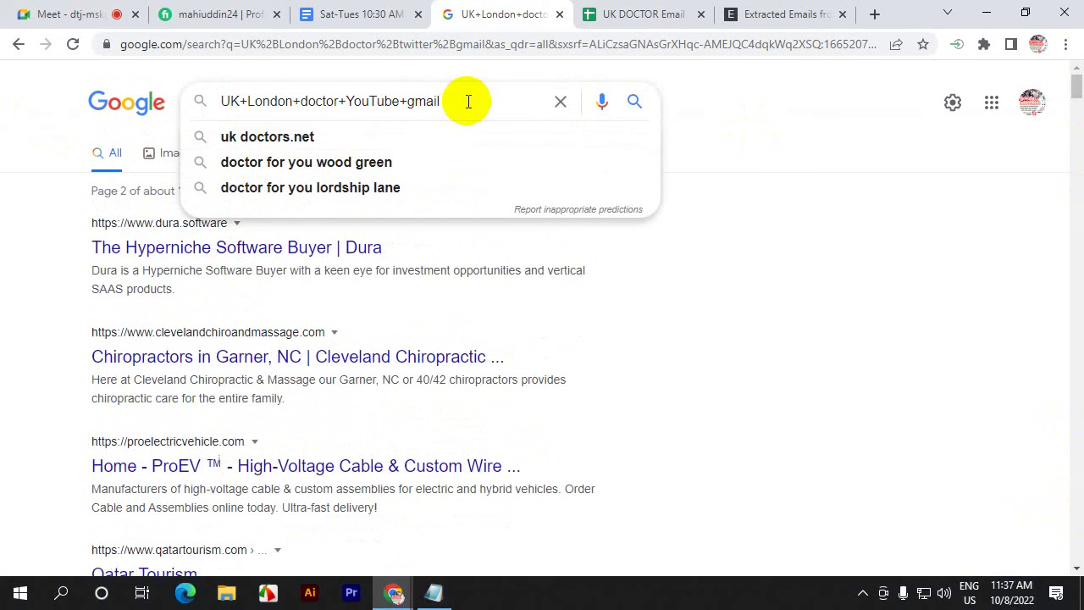
pyautogui.press('Return')
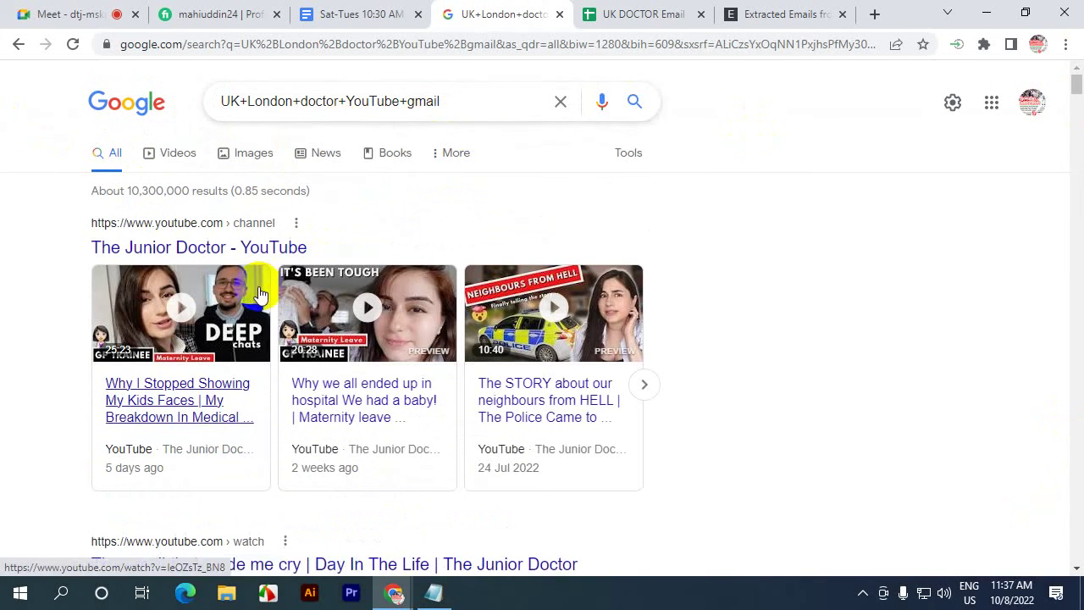
# - Copy all the text of the Google results page for "UK+London+doctor+YouTube+gmail", from the first result through the related searches
pyautogui.scroll(-5, 176, 327)
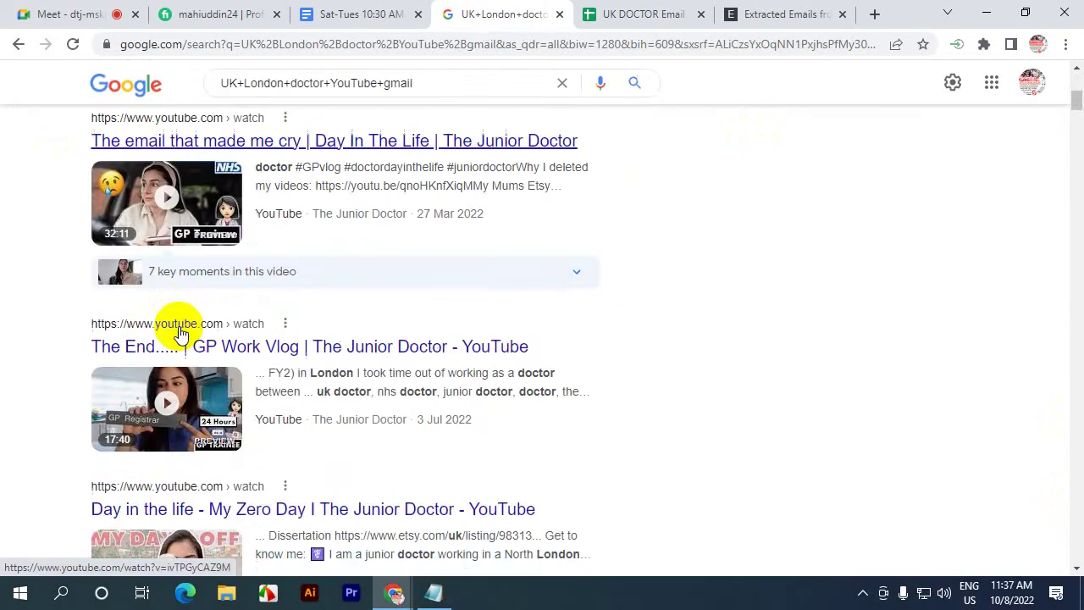
pyautogui.scroll(5, 179, 337)
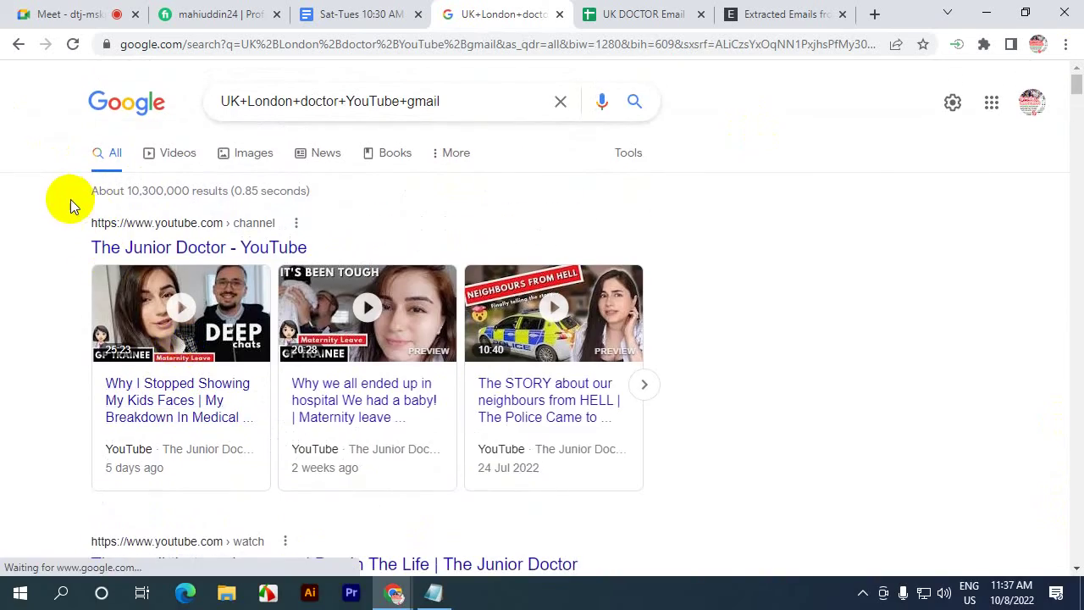
pyautogui.moveTo(75, 200); pyautogui.dragTo(370, 605)
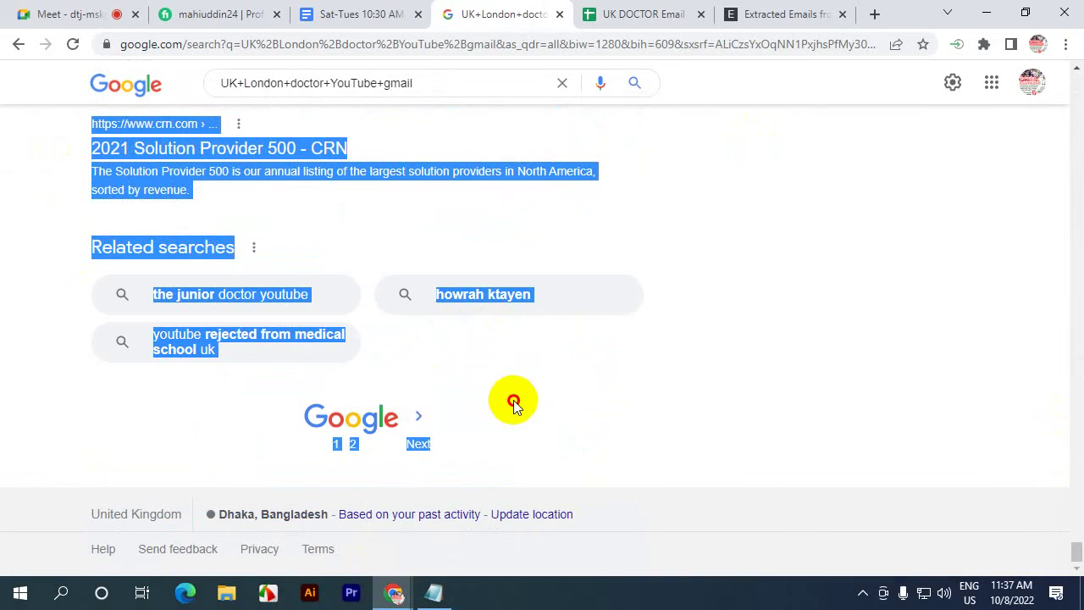
pyautogui.rightClick(258, 155)
pyautogui.click(326, 282)
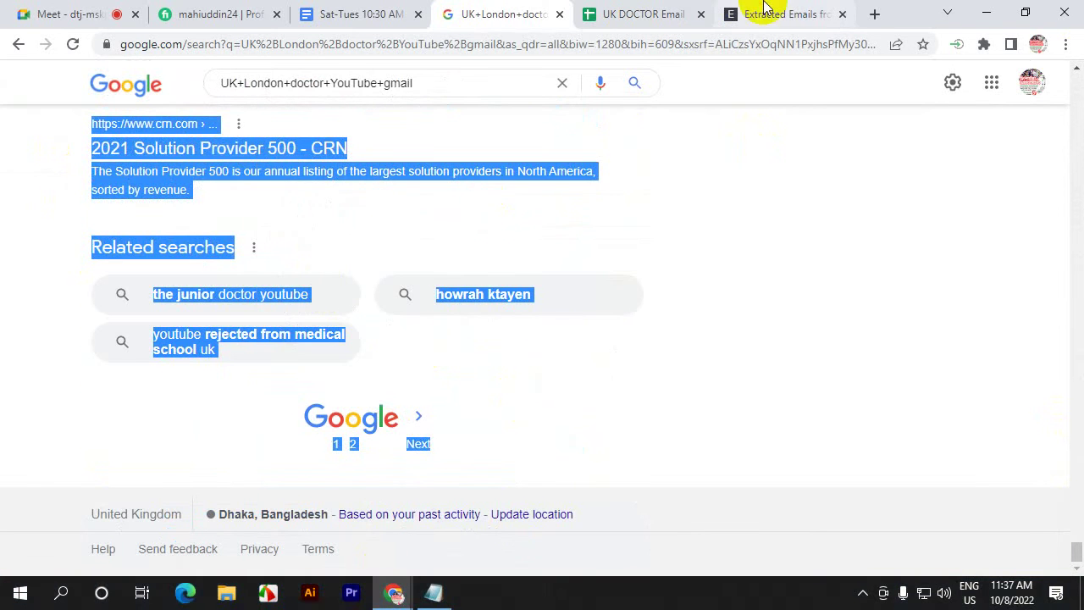
# - Replace the text in the email-checker.net Email Extractor with the copied search results and extract the email addresses
pyautogui.click(766, 13)
pyautogui.scroll(-3, 350, 414)
pyautogui.click(293, 330)
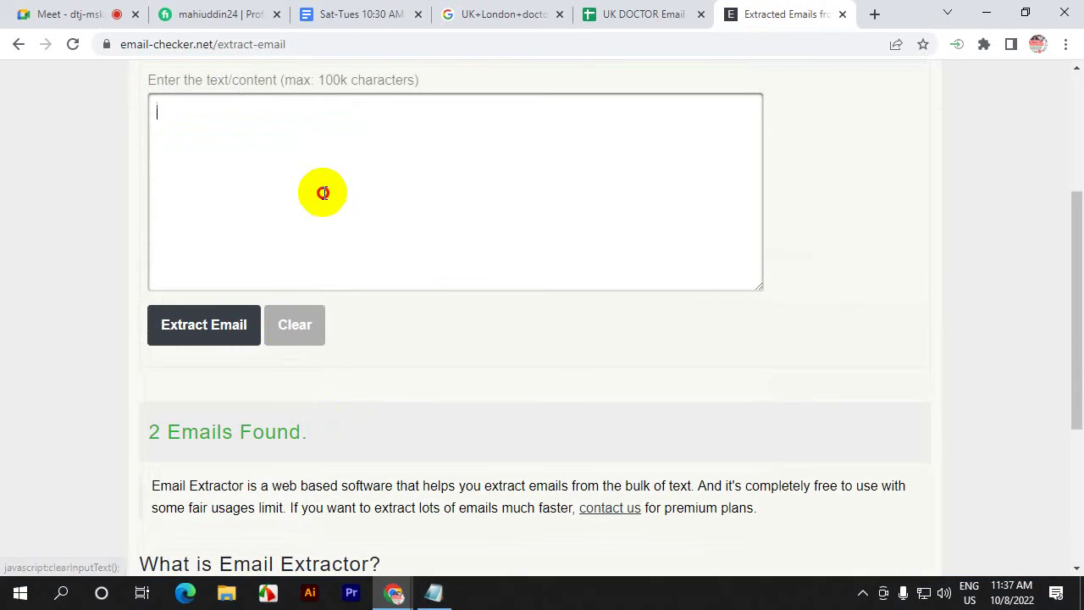
pyautogui.hotkey('ctrl', 'v')
pyautogui.click(217, 325)
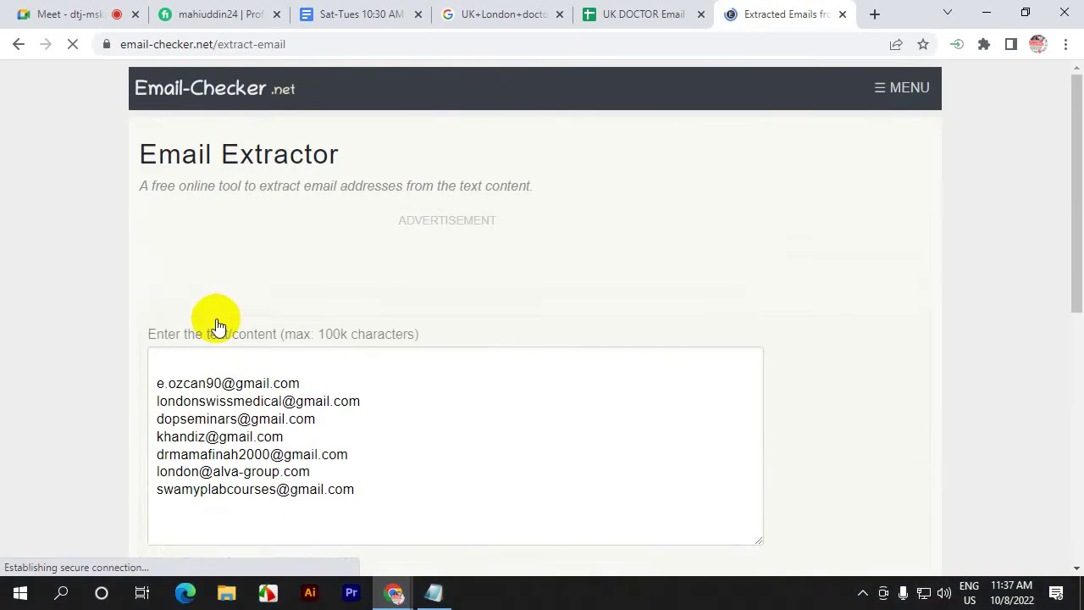
# - Copy the extracted email addresses and paste them into column A of the UK DOCTOR Email sheet, starting at cell A44
pyautogui.scroll(-1, 241, 387)
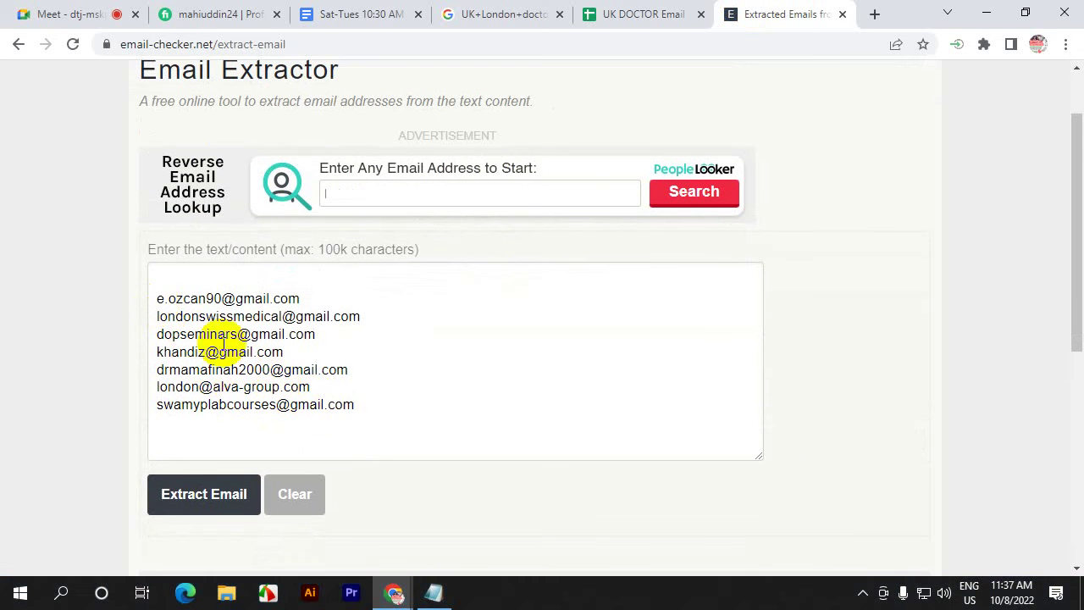
pyautogui.moveTo(363, 407); pyautogui.dragTo(155, 306)
pyautogui.rightClick(173, 318)
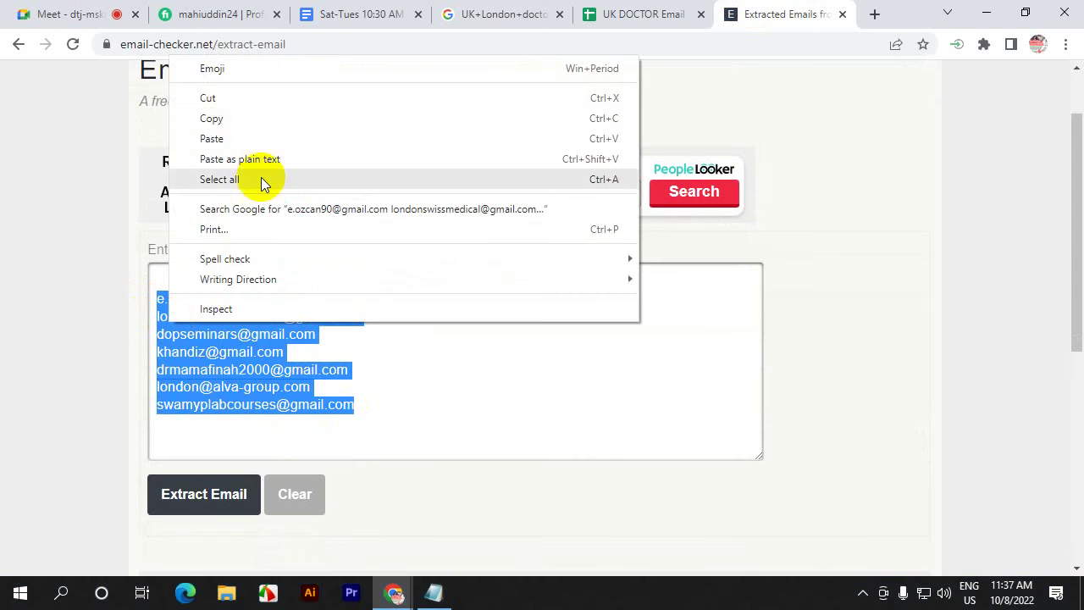
pyautogui.click(225, 116)
pyautogui.scroll(-1, 305, 379)
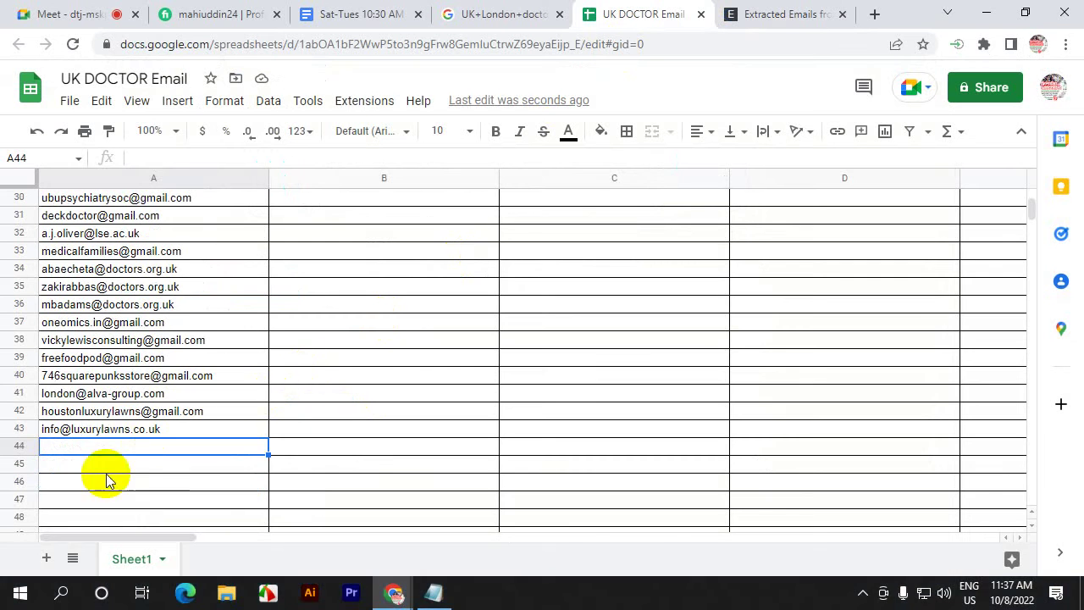
pyautogui.hotkey('ctrl', 'v')
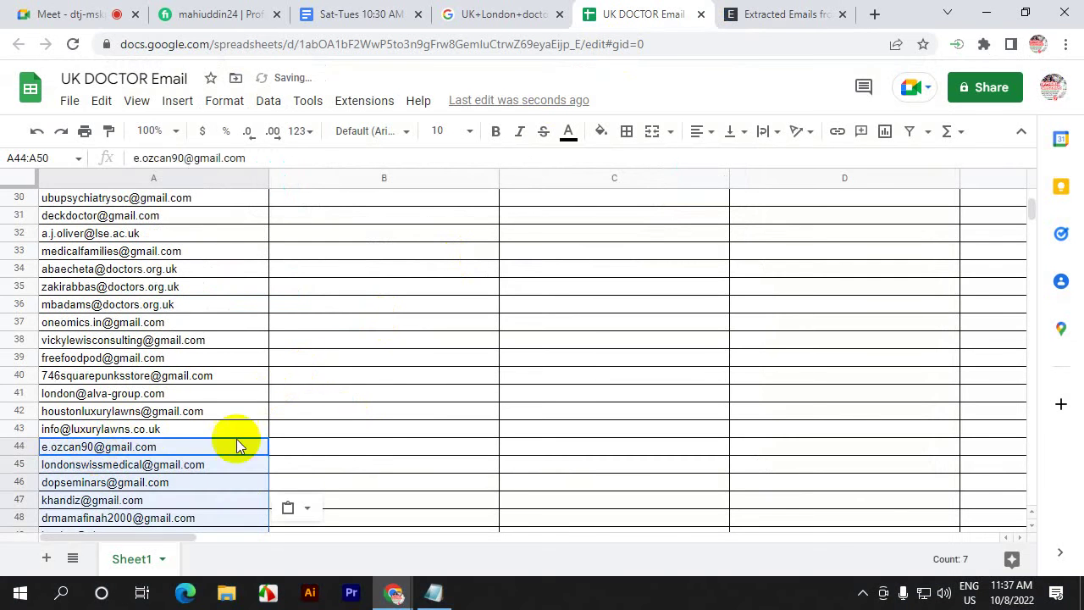
pyautogui.click(351, 394)
pyautogui.scroll(-2, 112, 400)
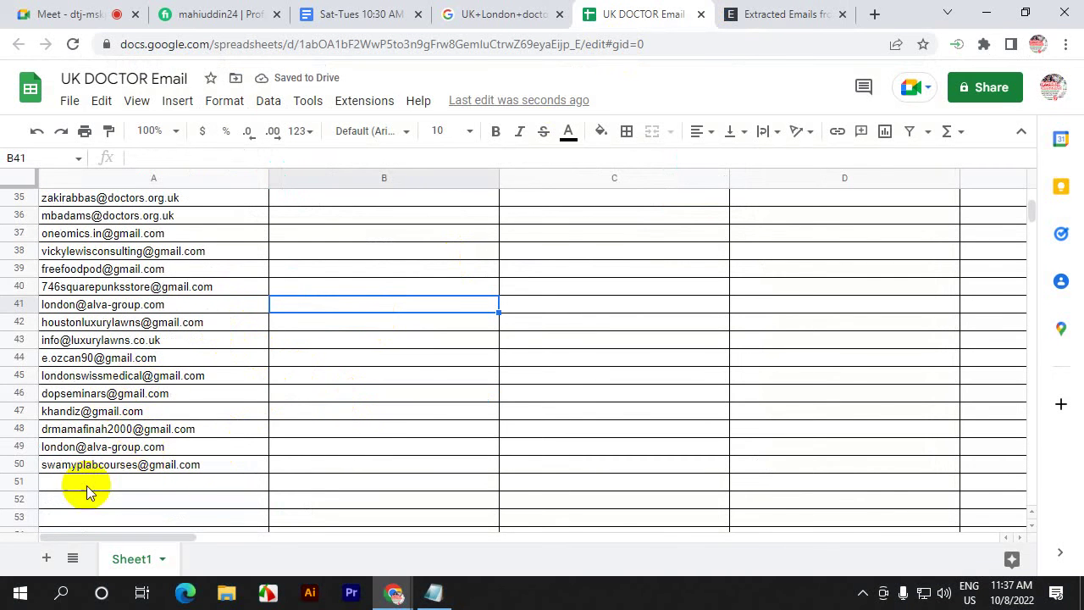
# - Review the collected email addresses in column A of the sheet from the header row downward
pyautogui.scroll(10, 138, 403)
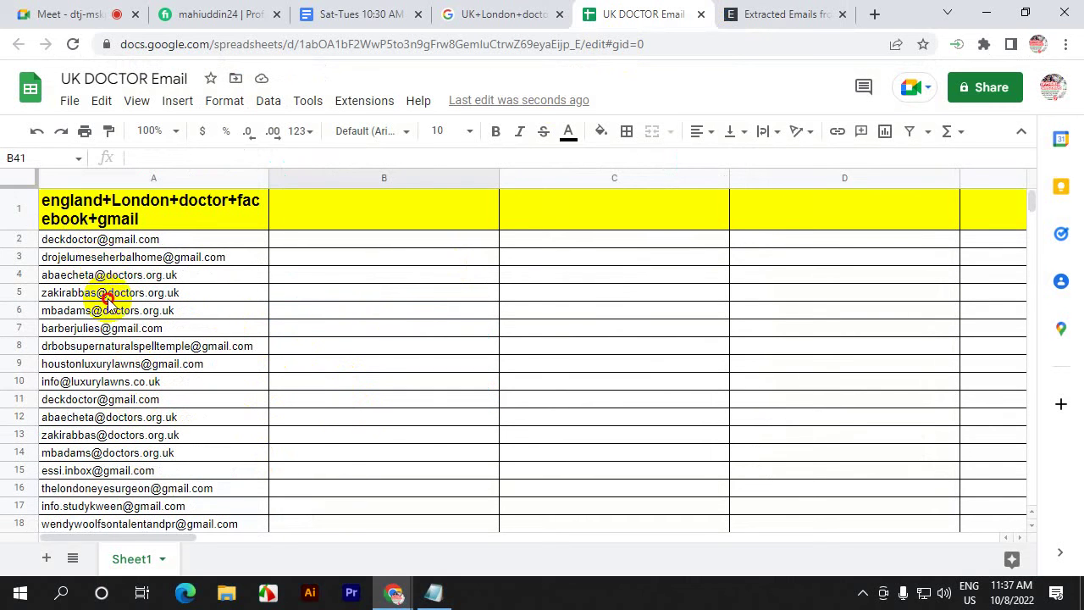
pyautogui.click(108, 296)
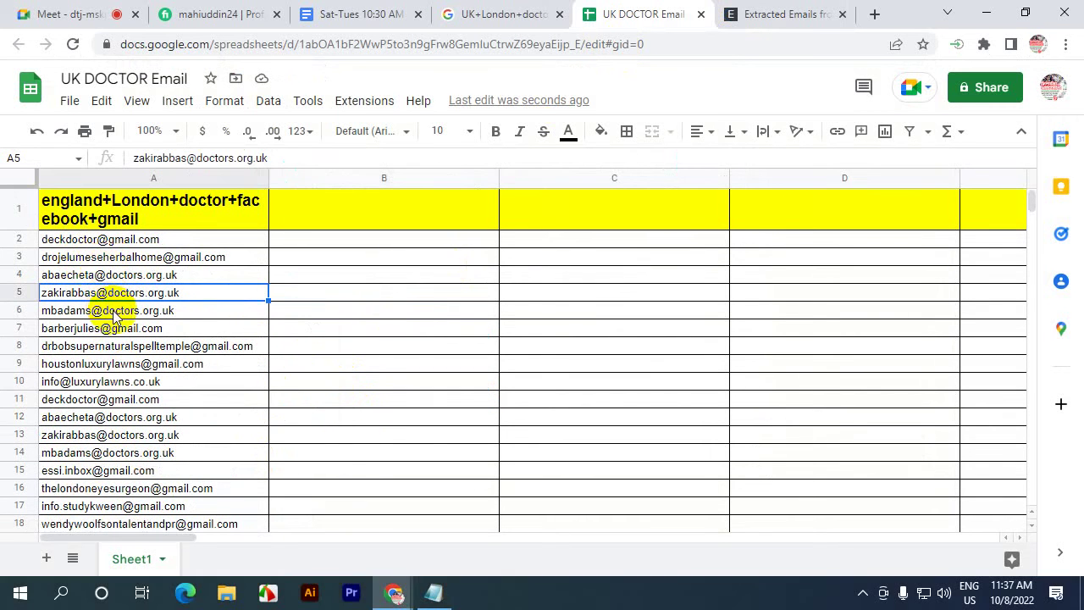
pyautogui.click(304, 317)
pyautogui.moveTo(123, 278)
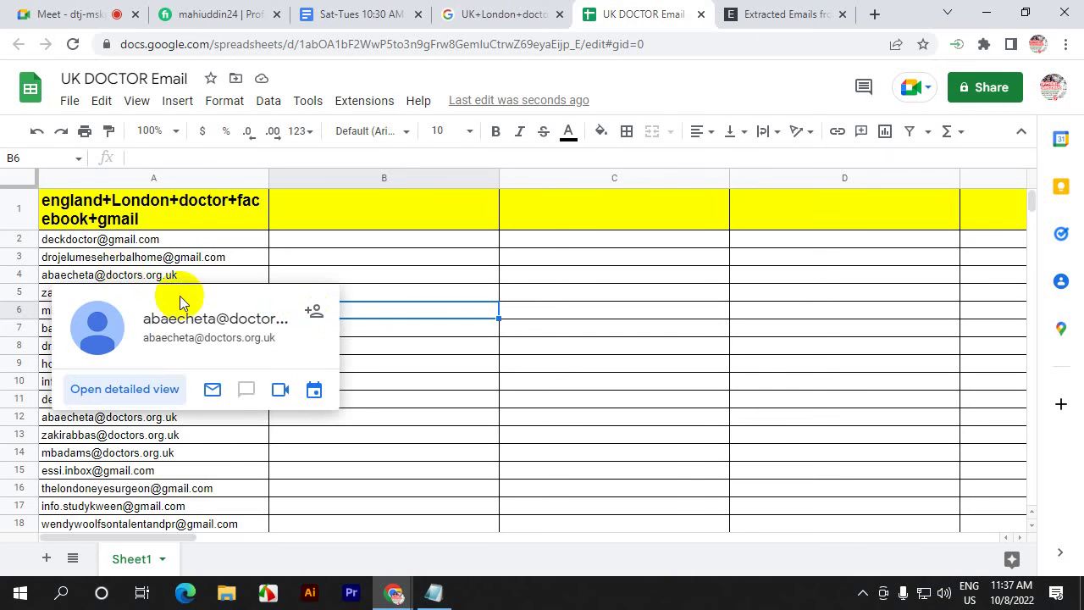
pyautogui.click(330, 260)
pyautogui.moveTo(159, 259)
pyautogui.scroll(-10, 156, 288)
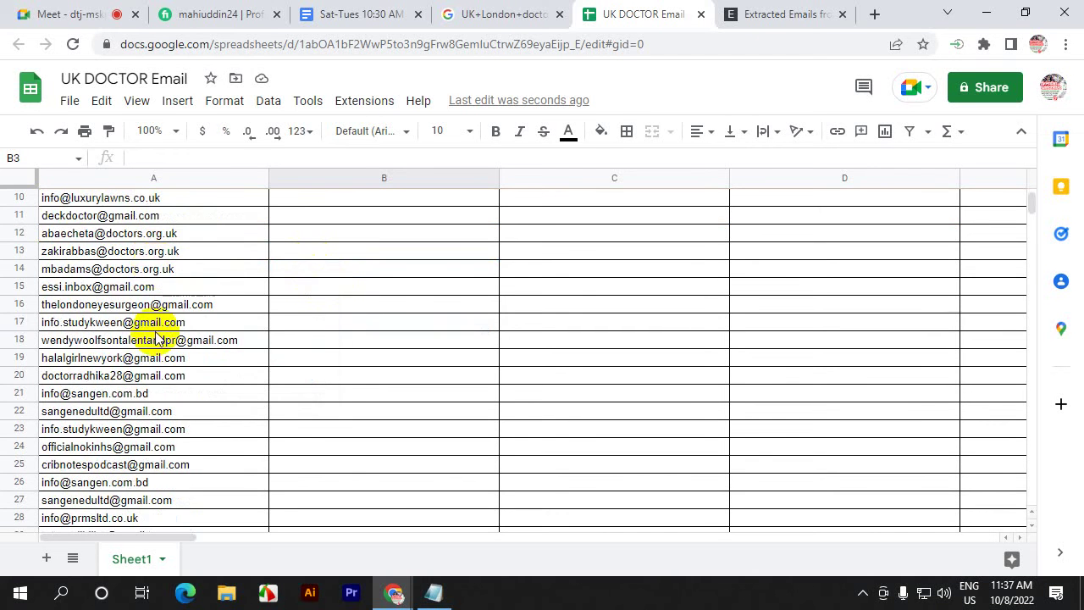
# - Add a blank line below "Email extractor" in the Sat-Tues 10:30 AM document, and close the Email Extractor page
pyautogui.click(356, 14)
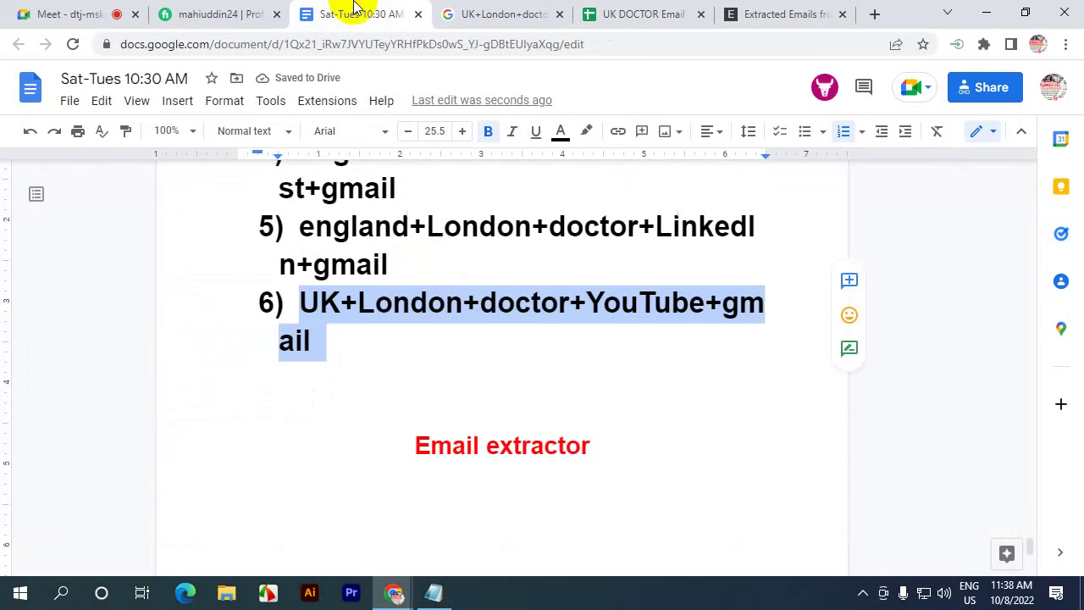
pyautogui.click(508, 419)
pyautogui.click(414, 442)
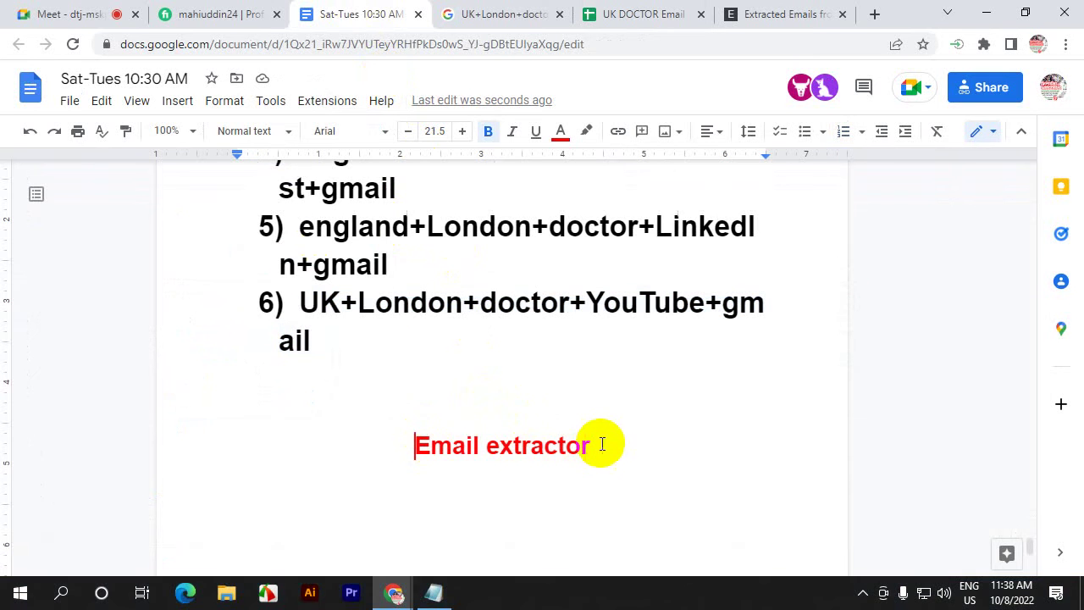
pyautogui.press('Return')
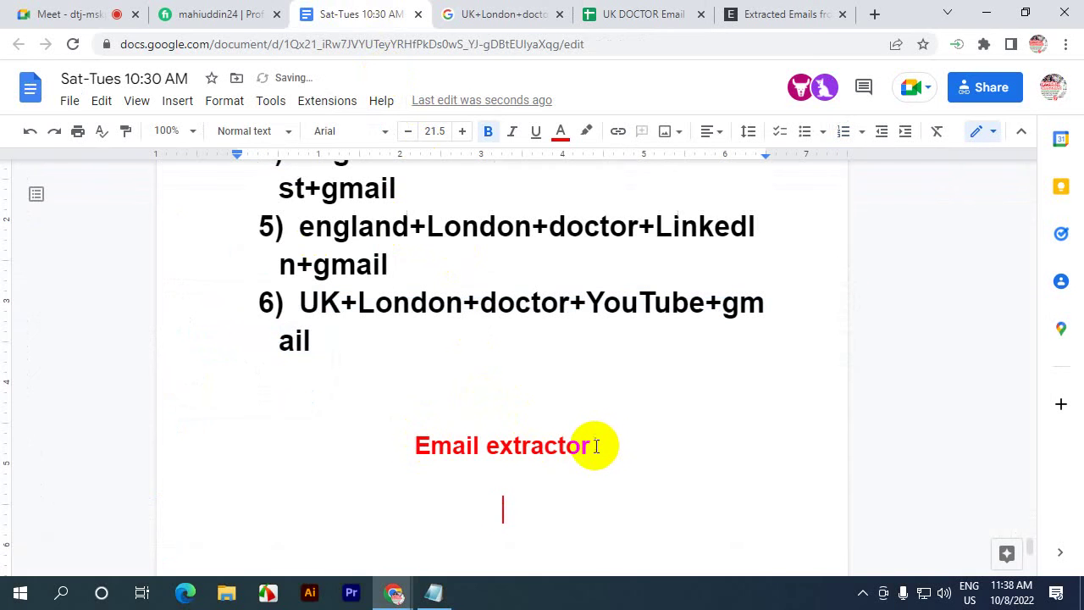
pyautogui.click(762, 14)
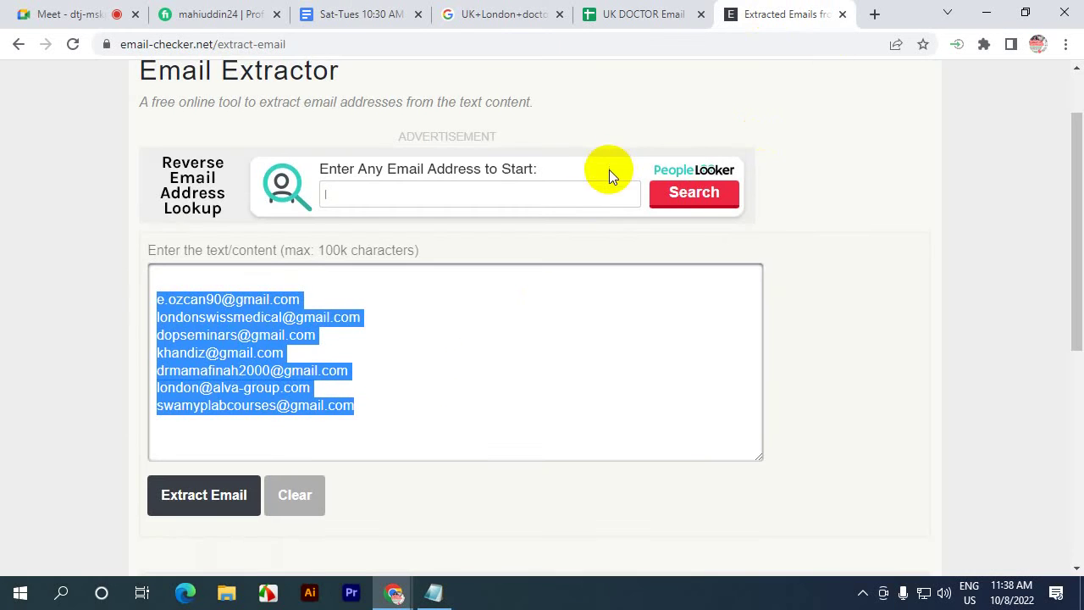
pyautogui.click(843, 14)
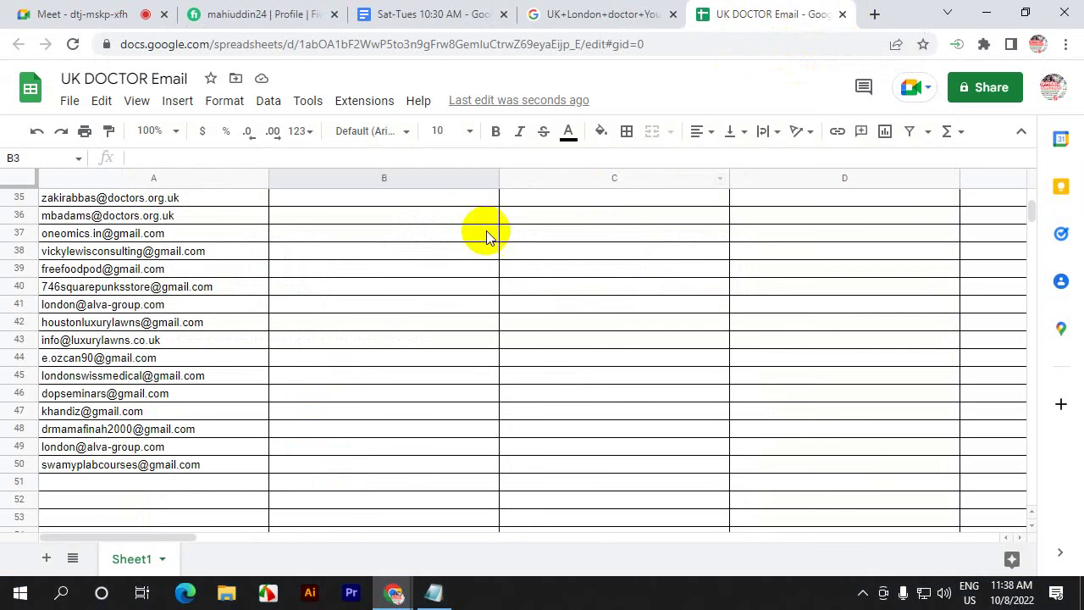
# - Copy the whole list of email addresses in A2:A50 of the UK DOCTOR Email sheet
pyautogui.scroll(2, 67, 347)
pyautogui.scroll(5, 68, 347)
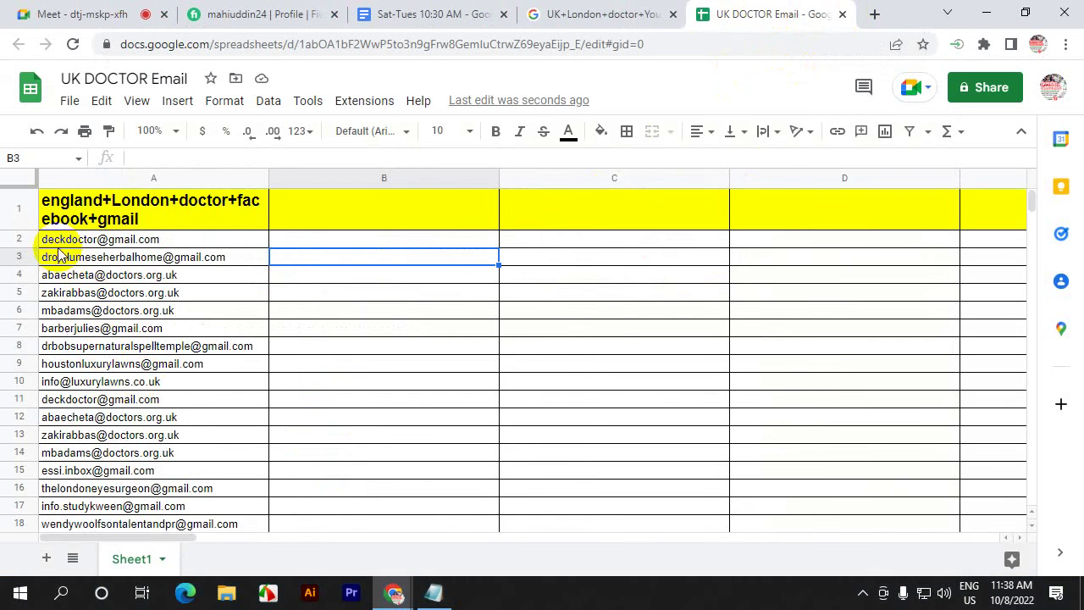
pyautogui.click(47, 242)
pyautogui.moveTo(44, 243); pyautogui.dragTo(145, 389)
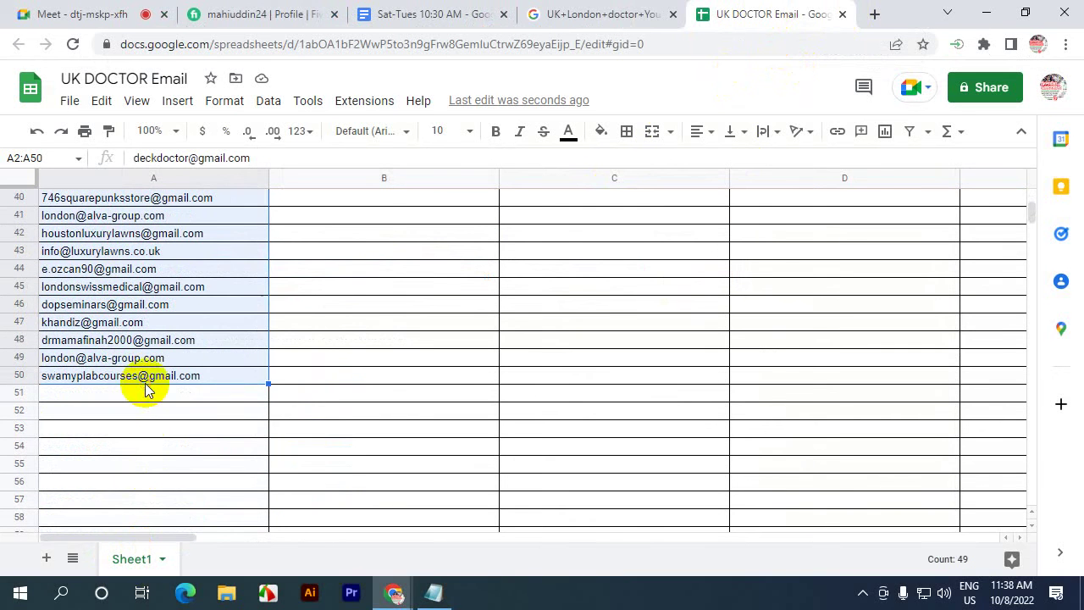
pyautogui.rightClick(118, 233)
pyautogui.click(165, 175)
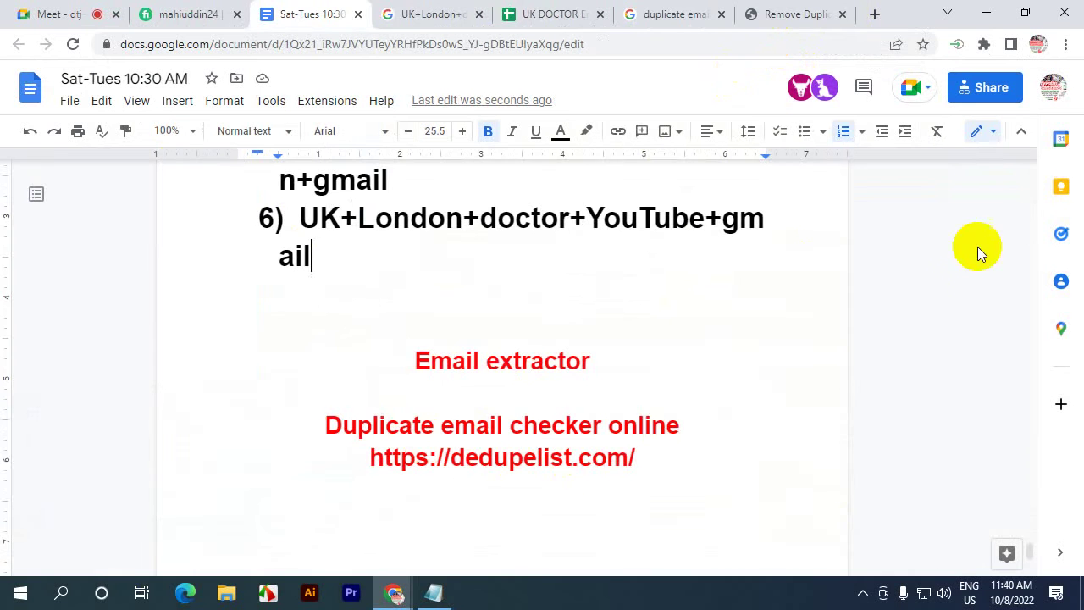
# - Add a "# " prefix to the "Email extractor" and "Duplicate email checker online" lines in the document
pyautogui.moveTo(416, 360); pyautogui.dragTo(590, 361)
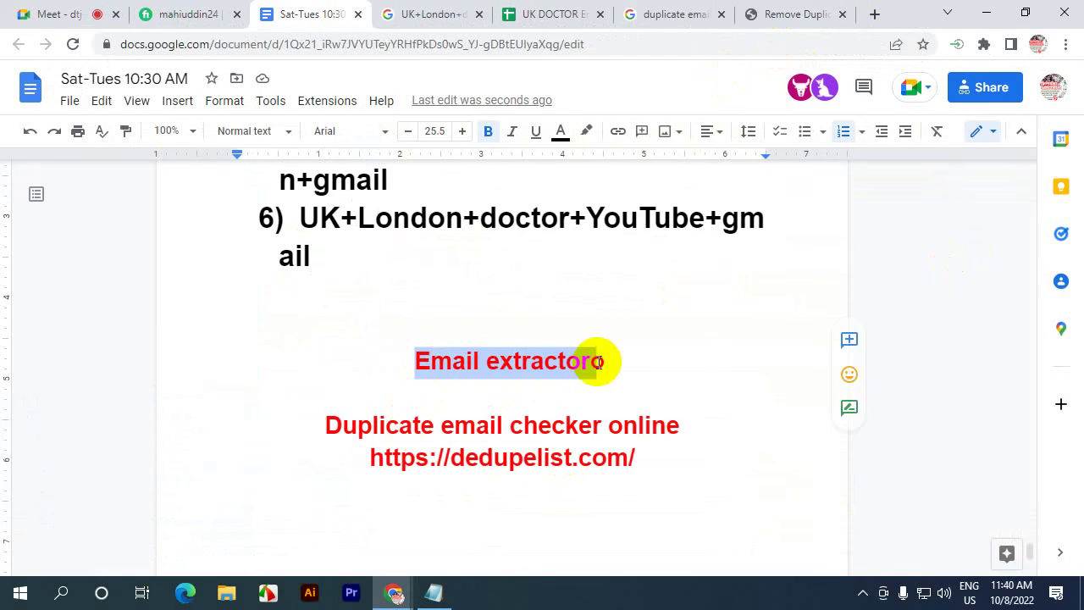
pyautogui.click(486, 361)
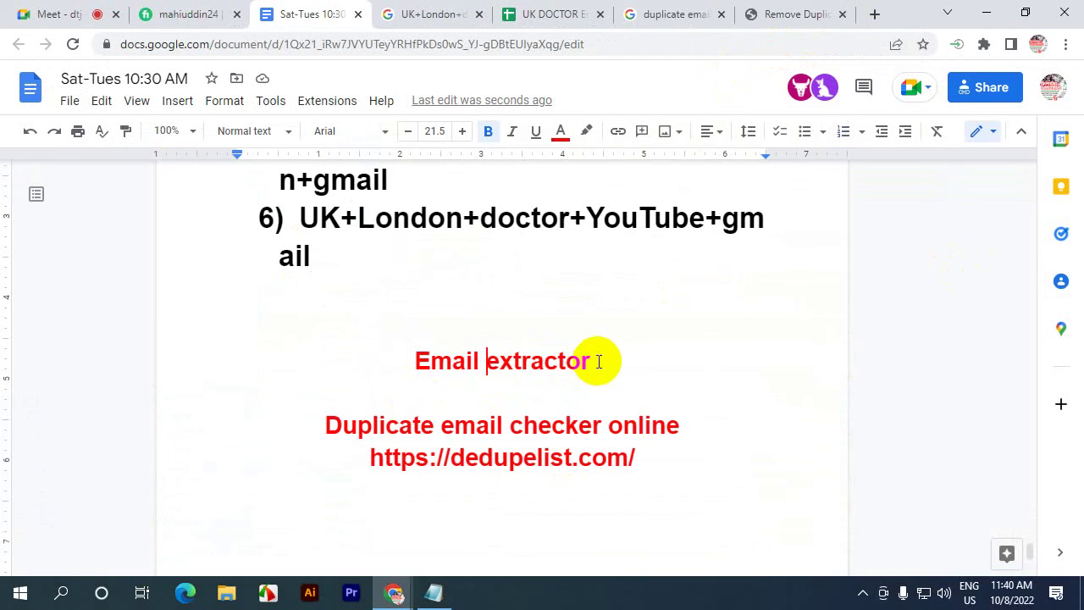
pyautogui.click(401, 363)
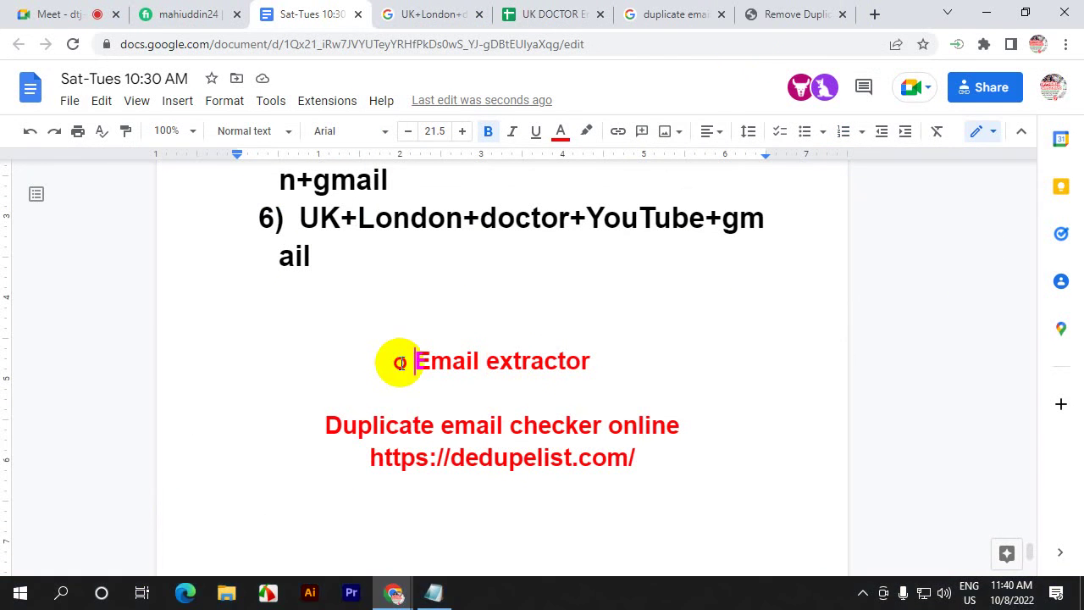
pyautogui.write('#')
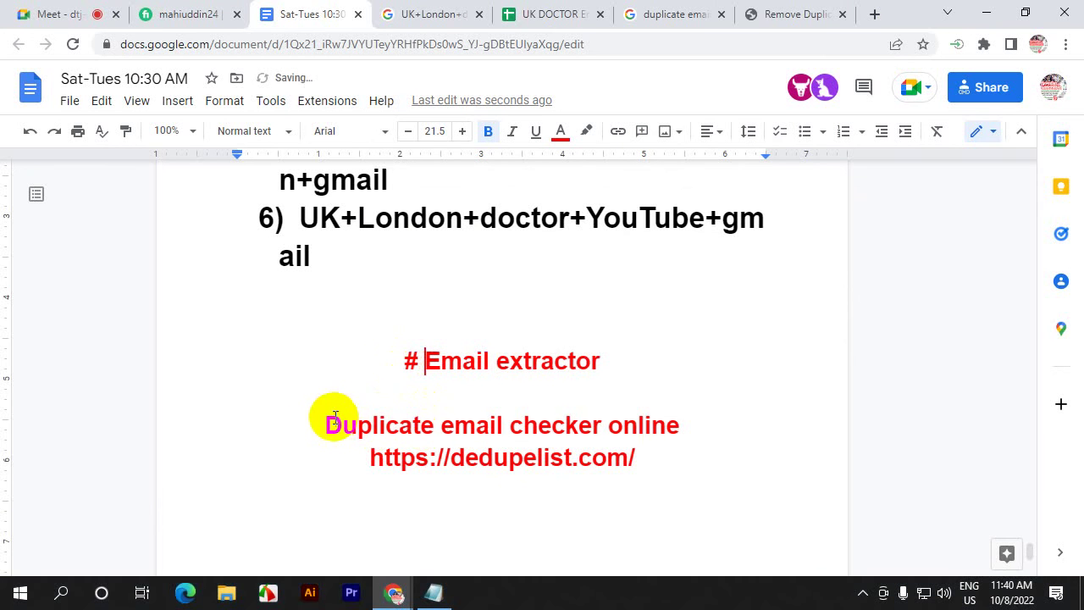
pyautogui.click(326, 425)
pyautogui.write('#')
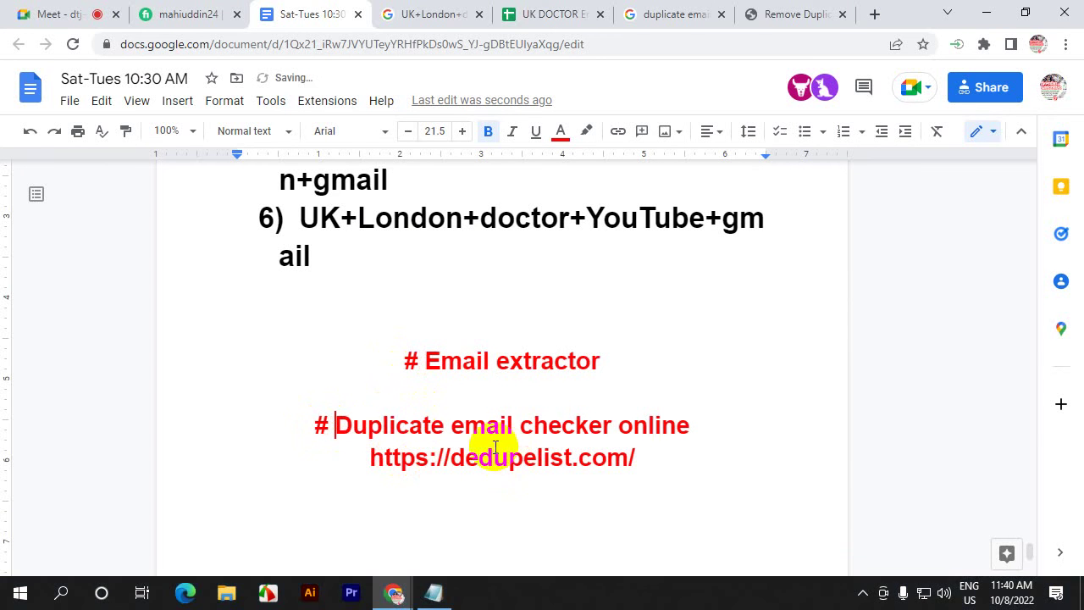
pyautogui.moveTo(634, 460); pyautogui.dragTo(578, 459)
pyautogui.moveTo(508, 459); pyautogui.dragTo(356, 454)
pyautogui.click(451, 458)
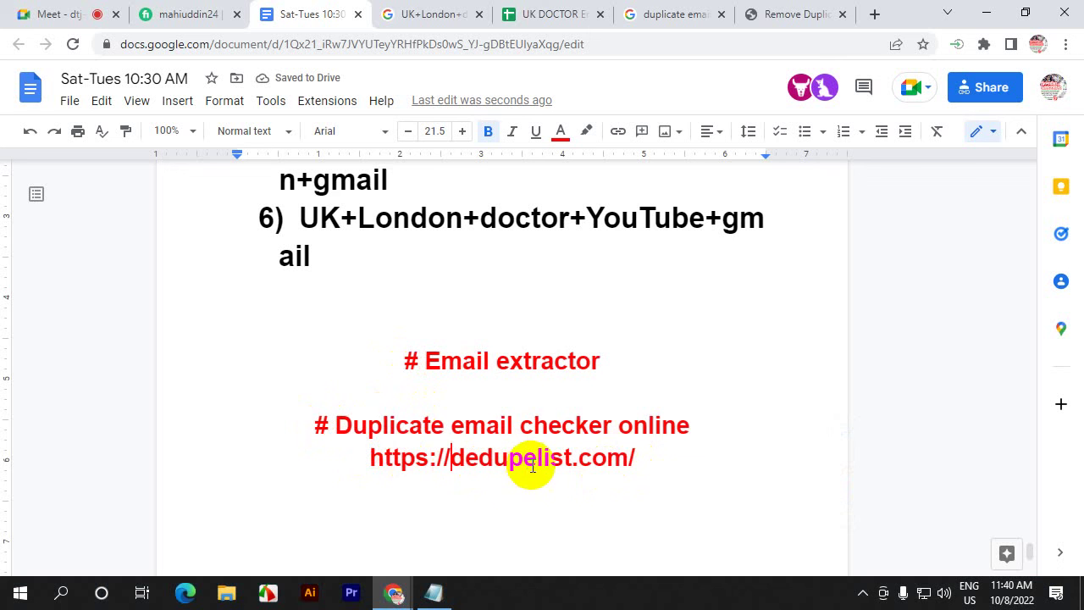
pyautogui.moveTo(373, 457); pyautogui.dragTo(634, 460)
# - Copy the phrase "Duplicate email checker online" from the document, without its # prefix
pyautogui.click(426, 421)
pyautogui.moveTo(354, 425); pyautogui.dragTo(689, 426)
pyautogui.rightClick(632, 418)
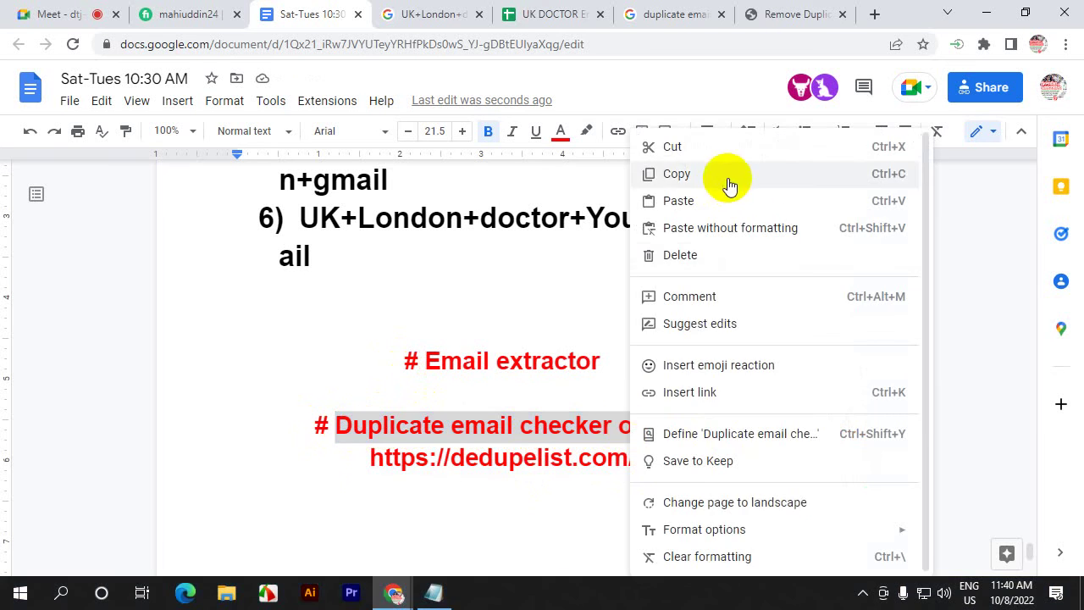
pyautogui.click(719, 174)
# - Search Google for the copied phrase "Duplicate email checker online" and look through the results
pyautogui.click(699, 24)
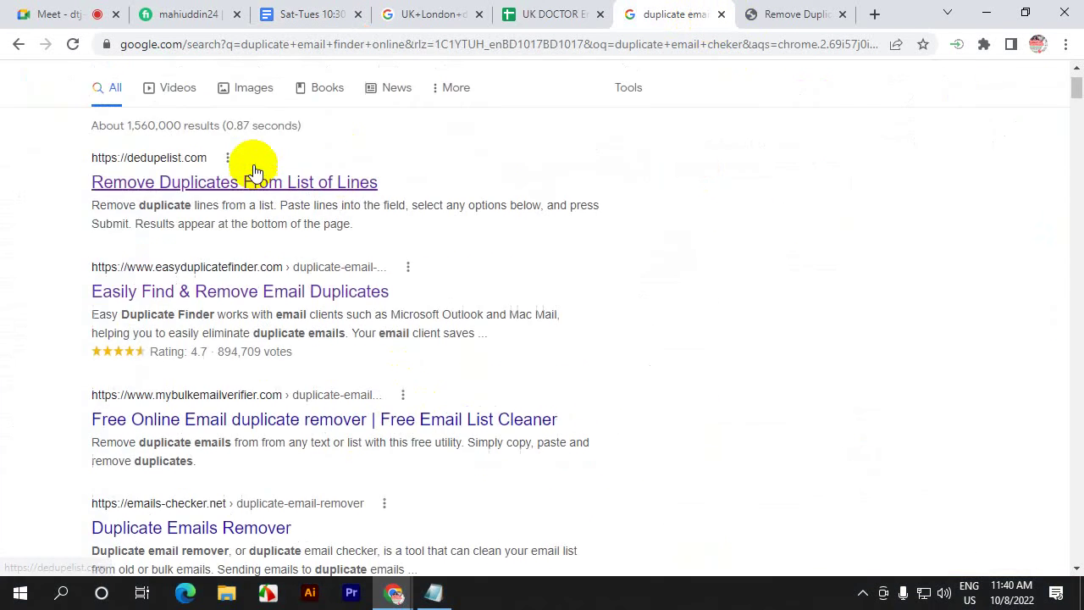
pyautogui.scroll(1, 254, 169)
pyautogui.moveTo(411, 102); pyautogui.dragTo(215, 104)
pyautogui.hotkey('ctrl', 'v')
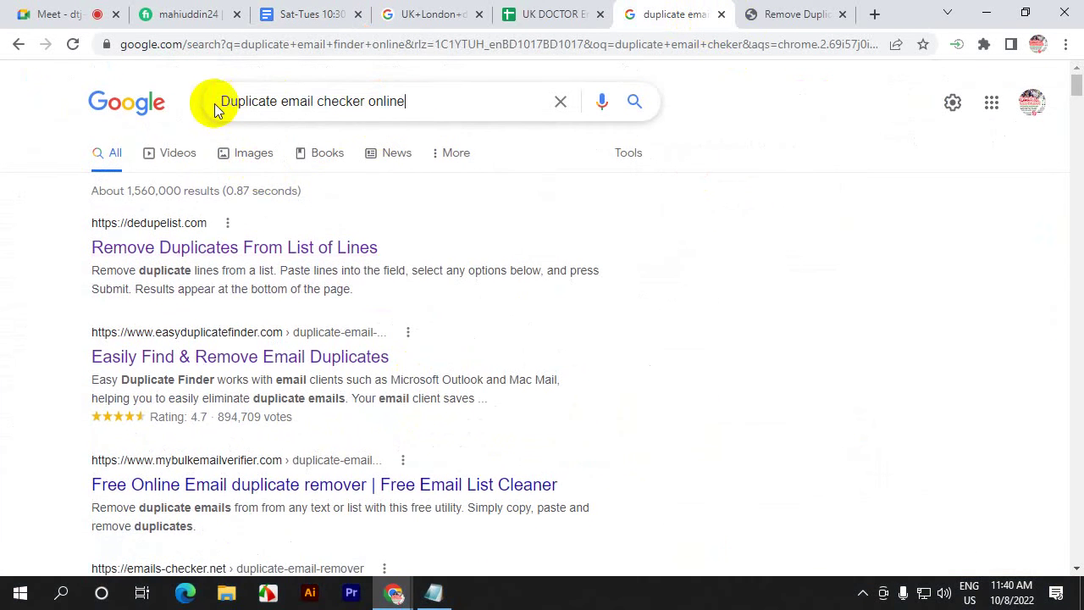
pyautogui.press('Return')
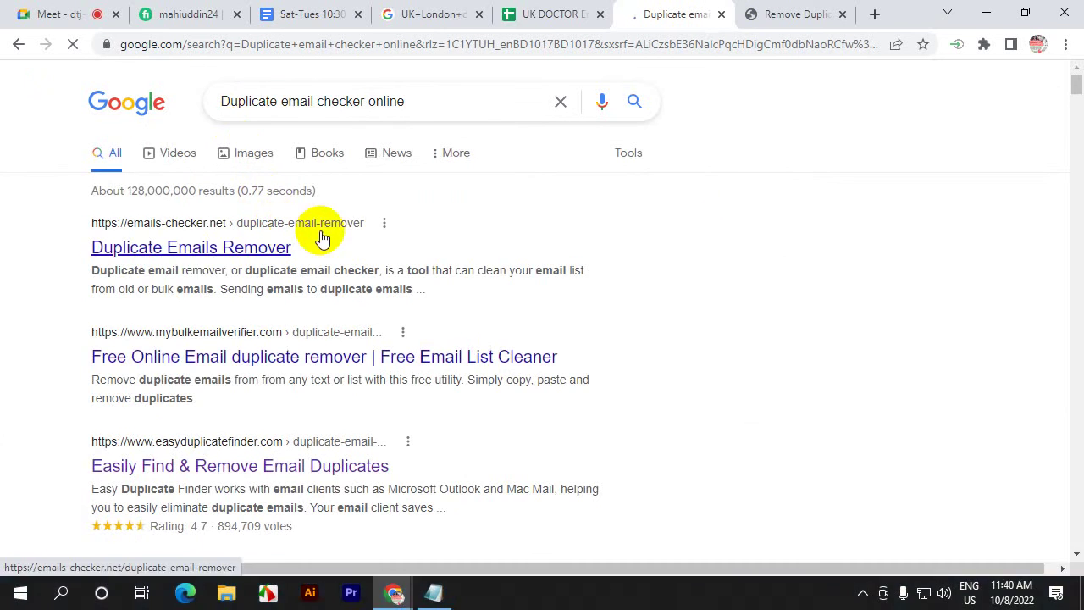
pyautogui.scroll(-1, 229, 364)
pyautogui.scroll(-4, 233, 373)
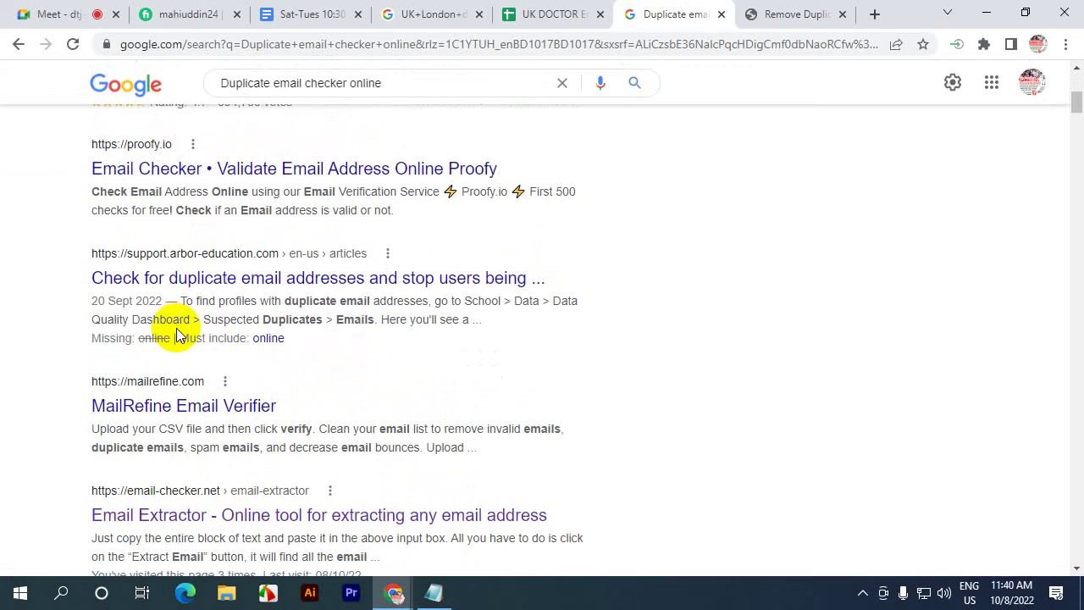
pyautogui.scroll(-1, 169, 327)
# - Find the dedupelist.com result "Remove Duplicates From List of Lines", open it, and close the older DeDupeList tab
pyautogui.click(789, 13)
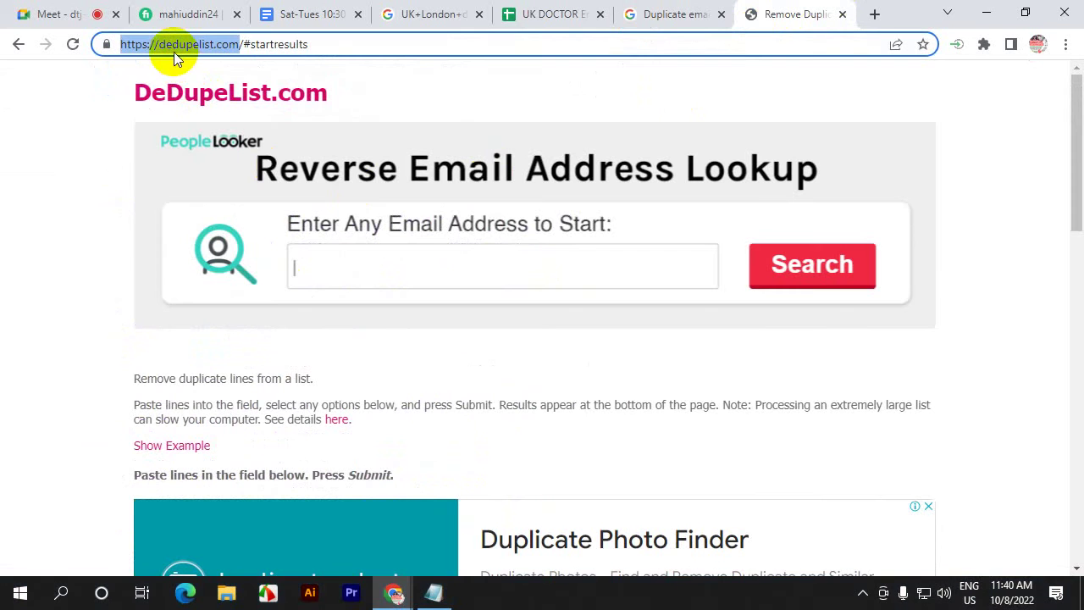
pyautogui.click(649, 14)
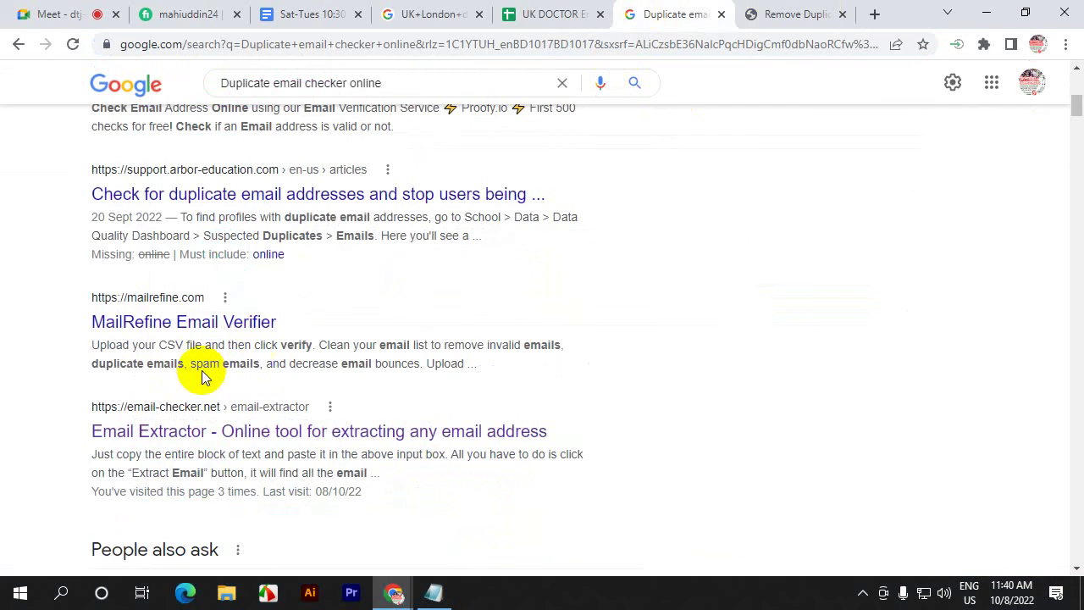
pyautogui.scroll(7, 185, 381)
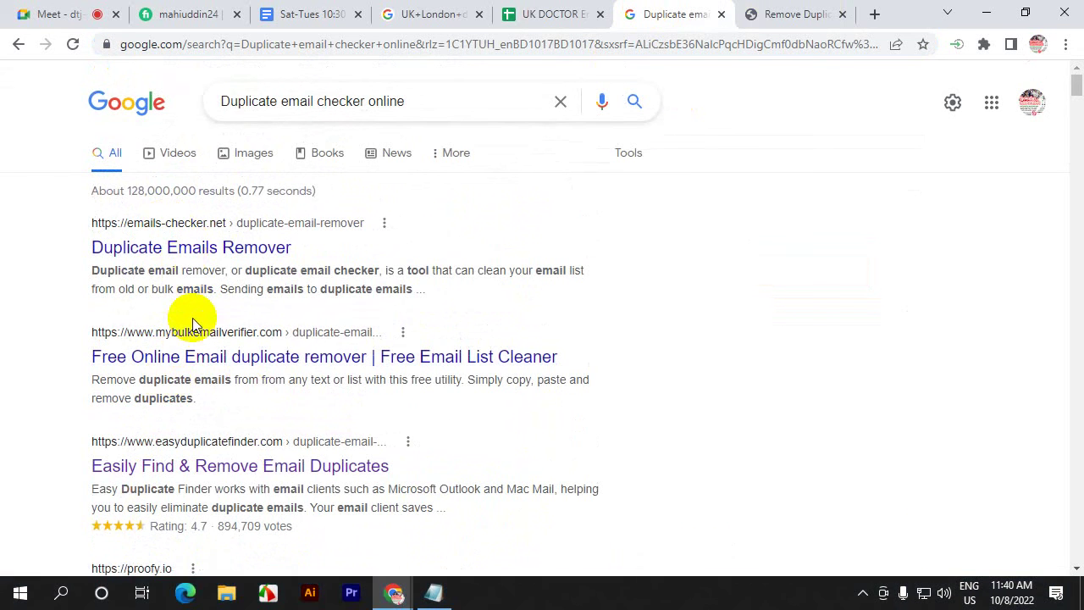
pyautogui.scroll(-5, 183, 395)
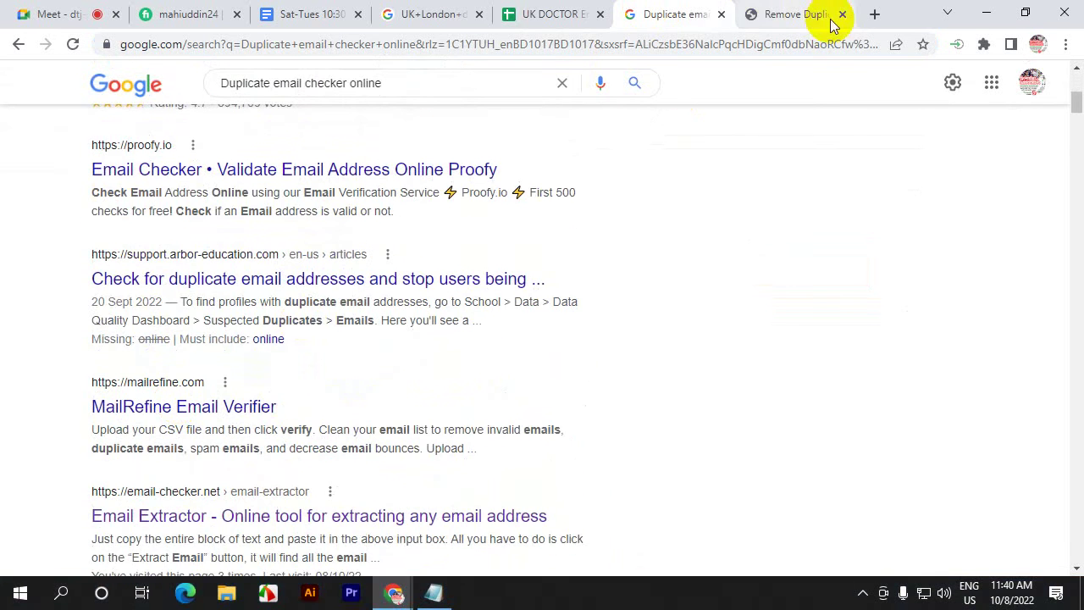
pyautogui.scroll(-2, 431, 261)
pyautogui.scroll(-3, 211, 327)
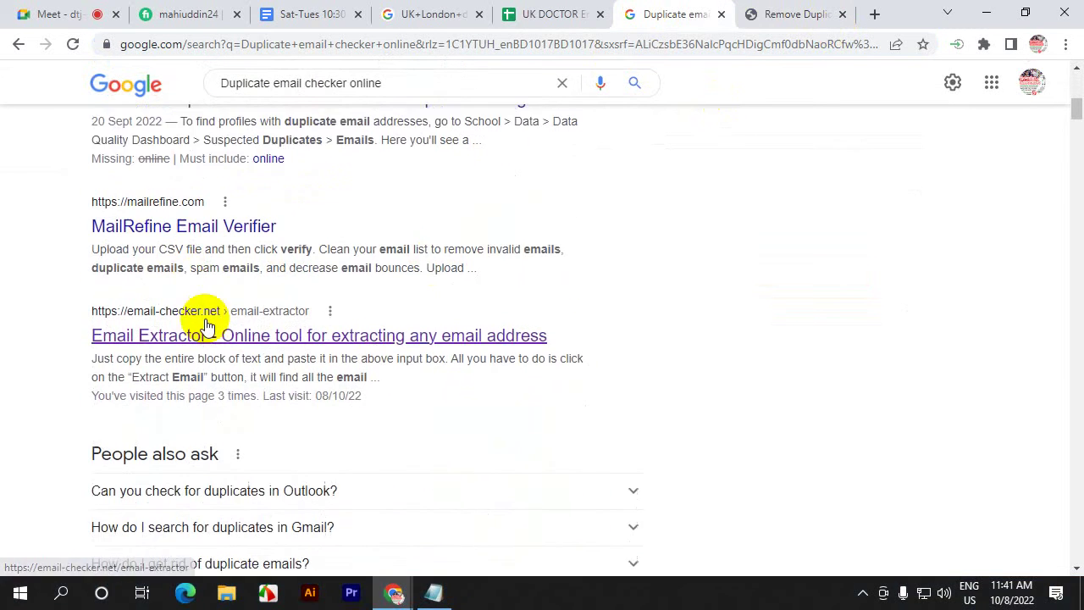
pyautogui.scroll(-1, 207, 327)
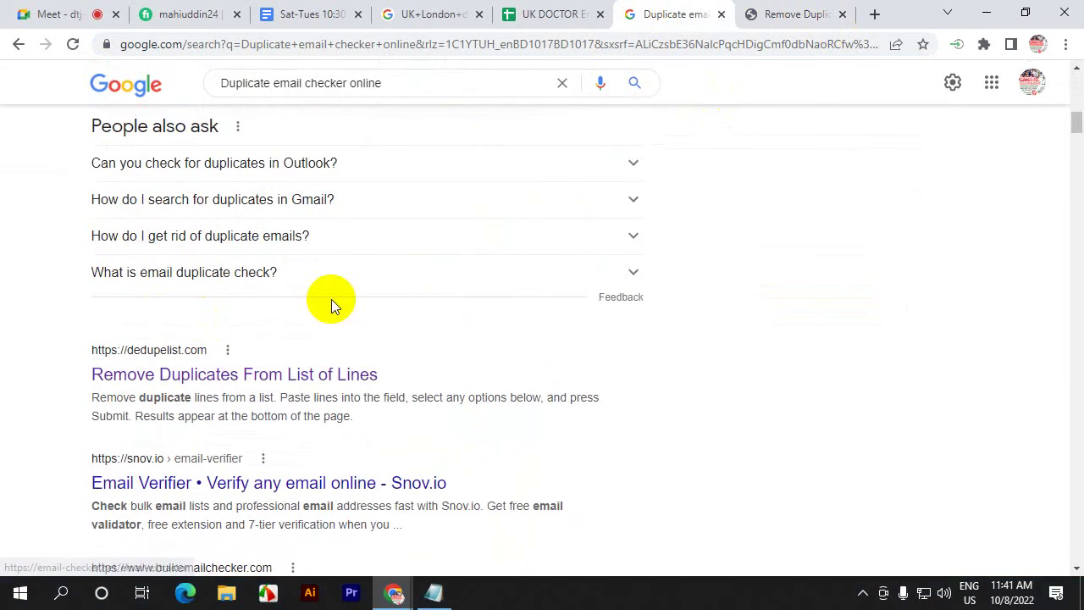
pyautogui.click(165, 385)
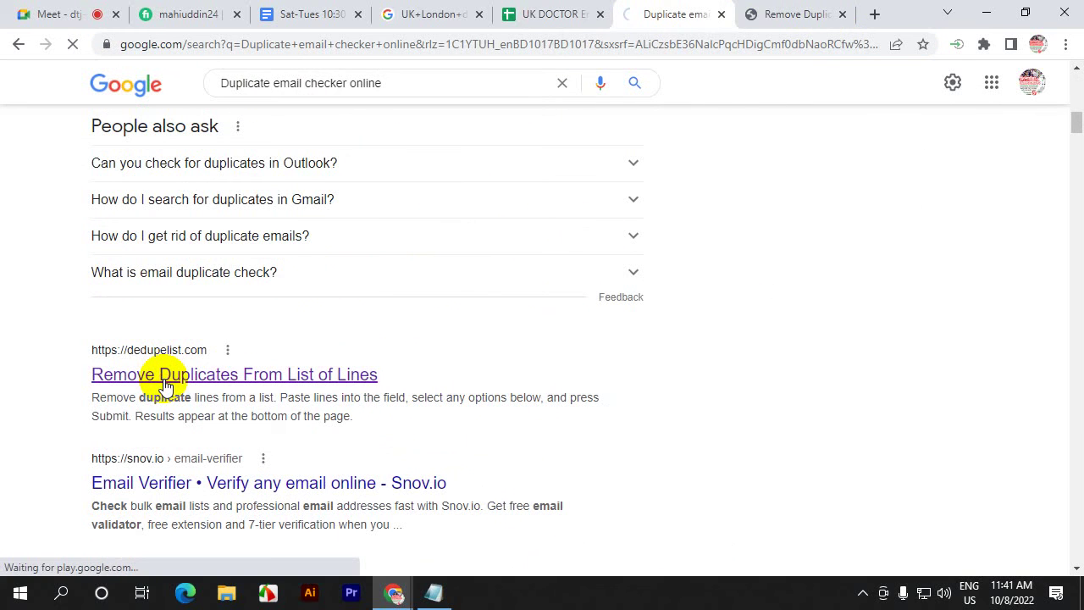
pyautogui.click(846, 15)
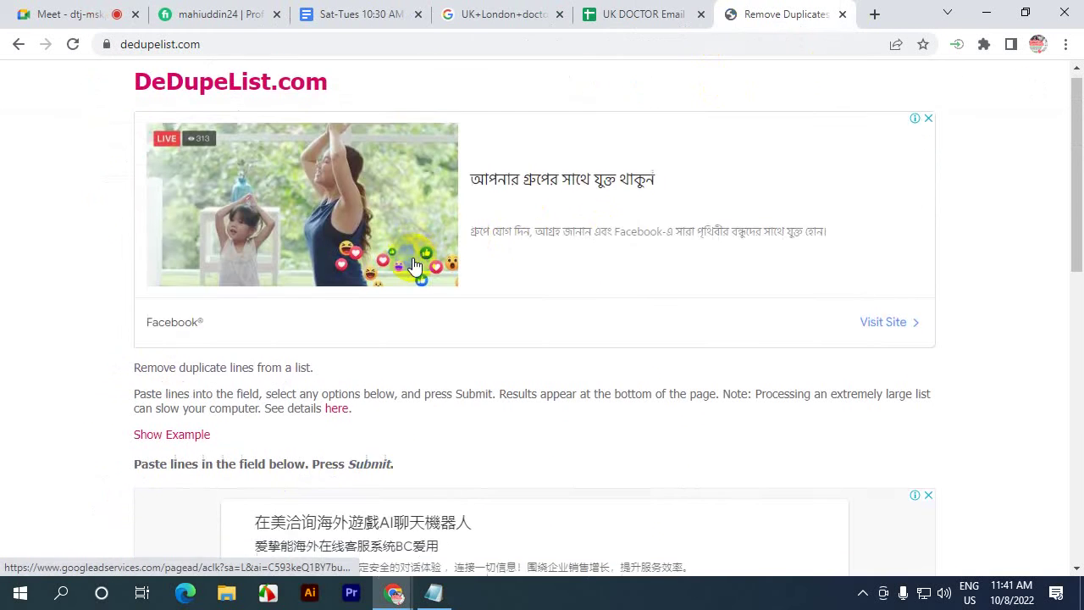
pyautogui.scroll(-7, 422, 258)
# - Copy the email addresses in A2:A50 of the UK DOCTOR Email sheet again
pyautogui.click(643, 14)
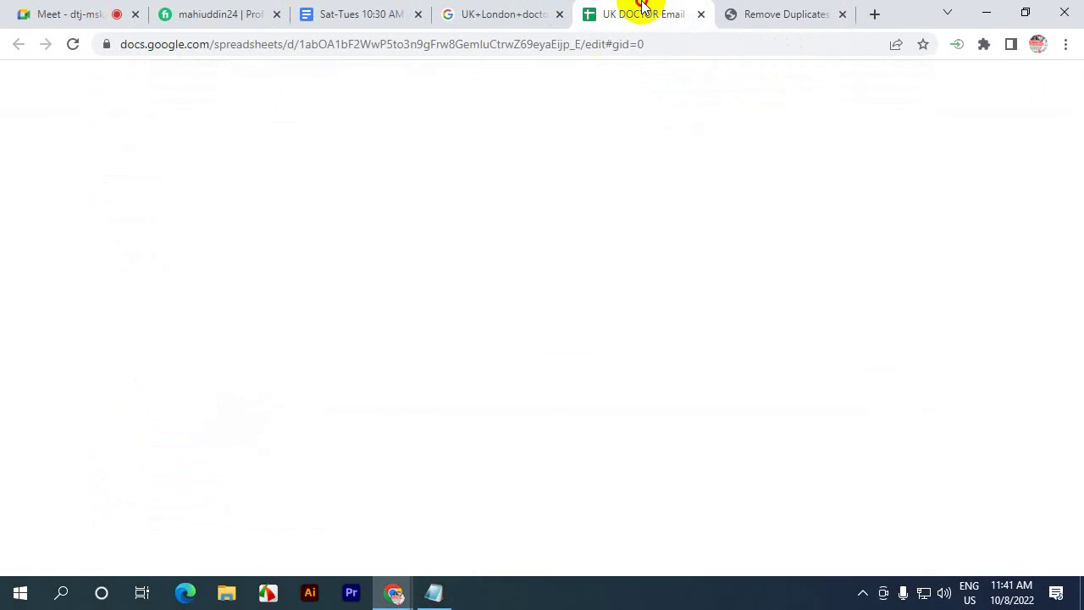
pyautogui.scroll(4, 169, 279)
pyautogui.scroll(10, 124, 342)
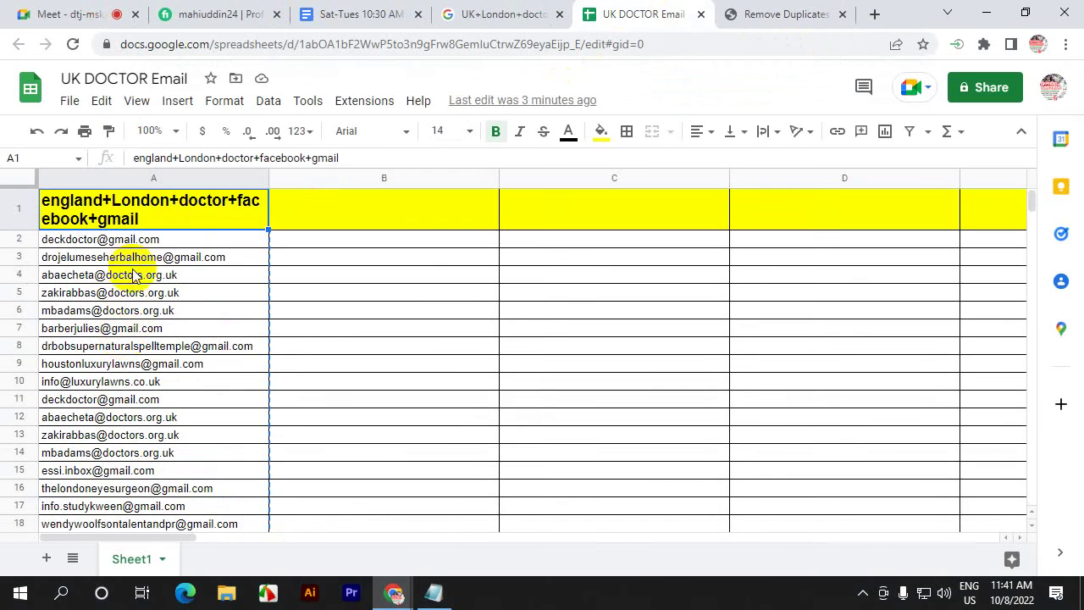
pyautogui.moveTo(108, 246); pyautogui.dragTo(140, 251)
pyautogui.rightClick(132, 235)
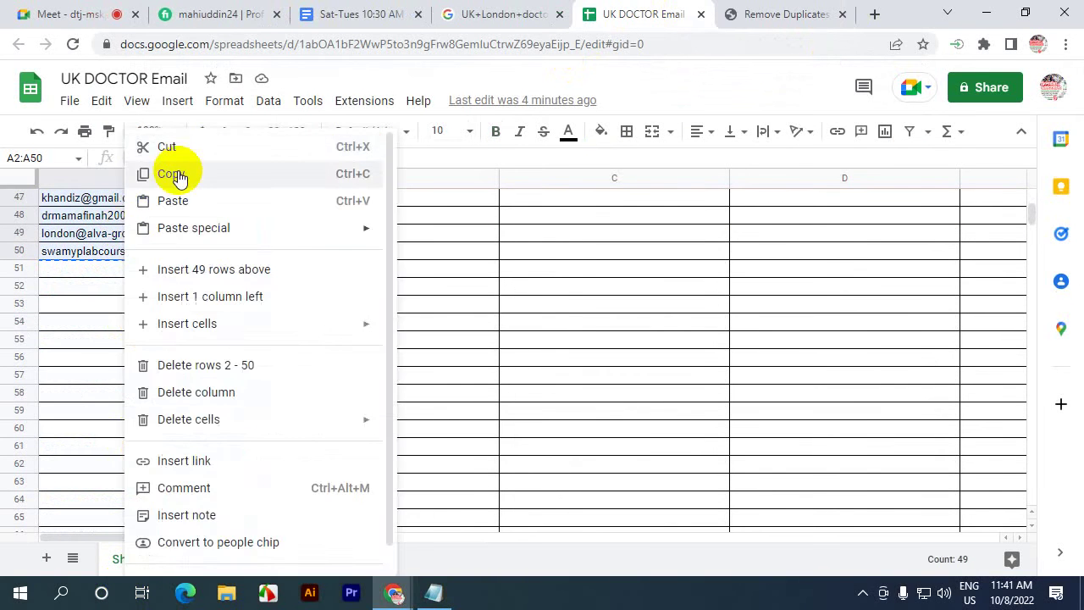
pyautogui.click(176, 174)
# - Paste the copied email addresses into the DeDupeList line field, submit them, and review the deduplicated results
pyautogui.click(792, 13)
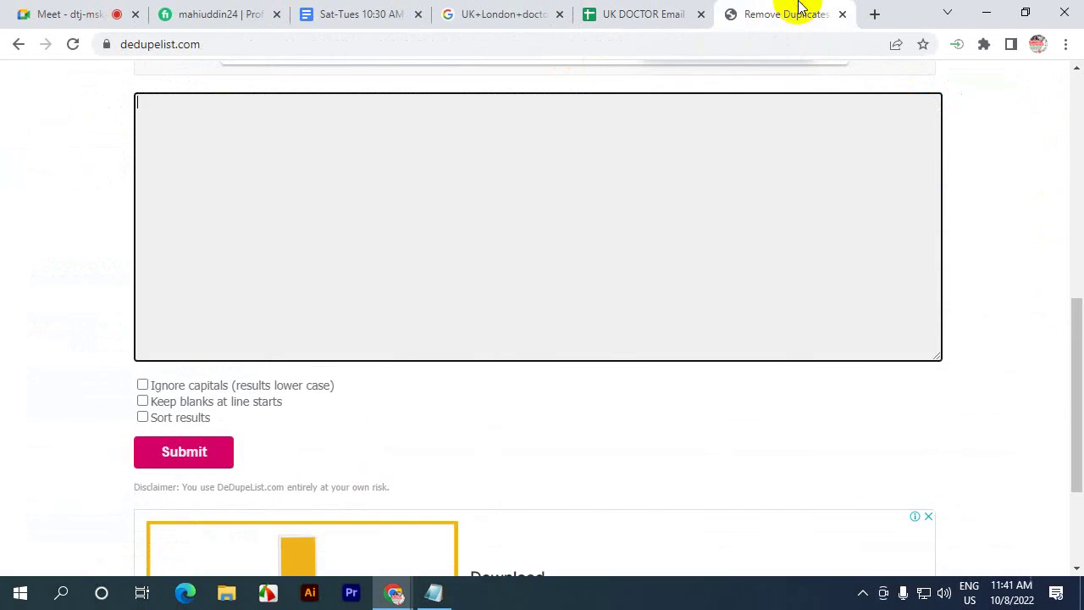
pyautogui.click(226, 200)
pyautogui.hotkey('ctrl', 'v')
pyautogui.click(188, 452)
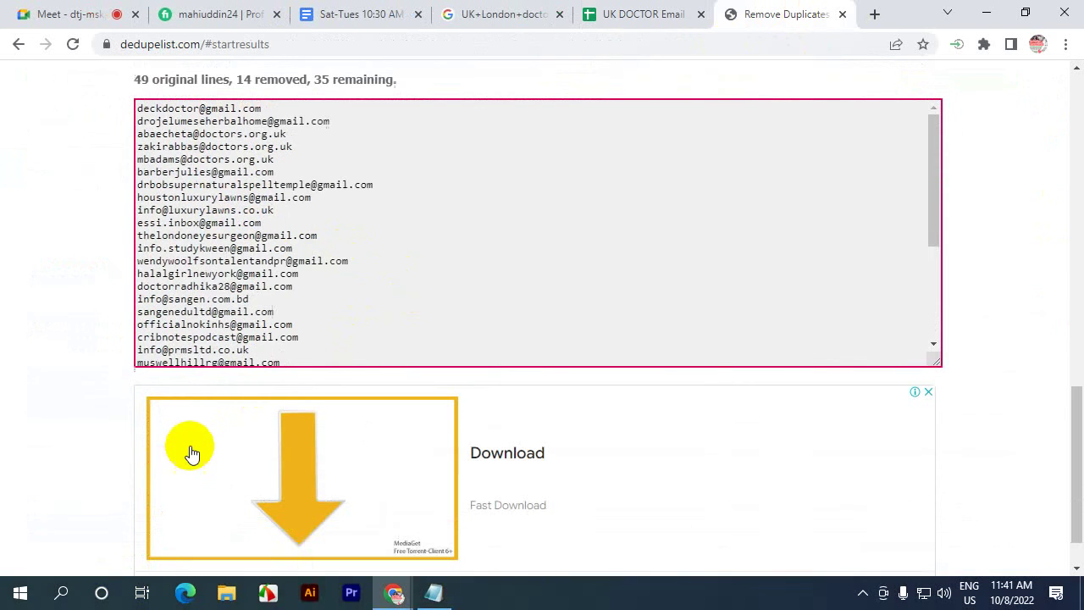
pyautogui.scroll(-3, 356, 331)
pyautogui.scroll(4, 449, 373)
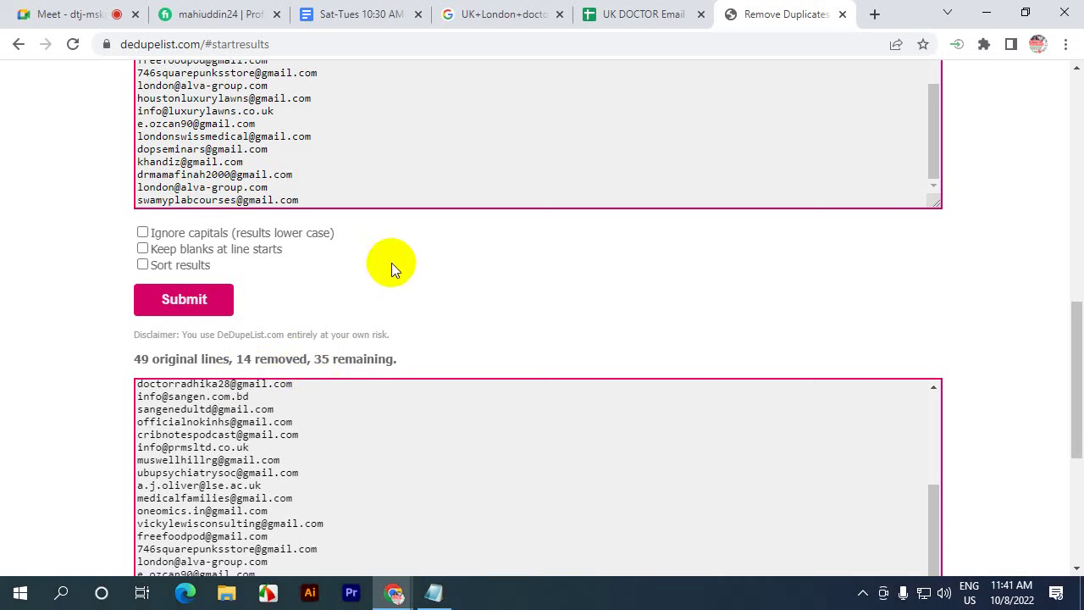
pyautogui.scroll(-3, 212, 406)
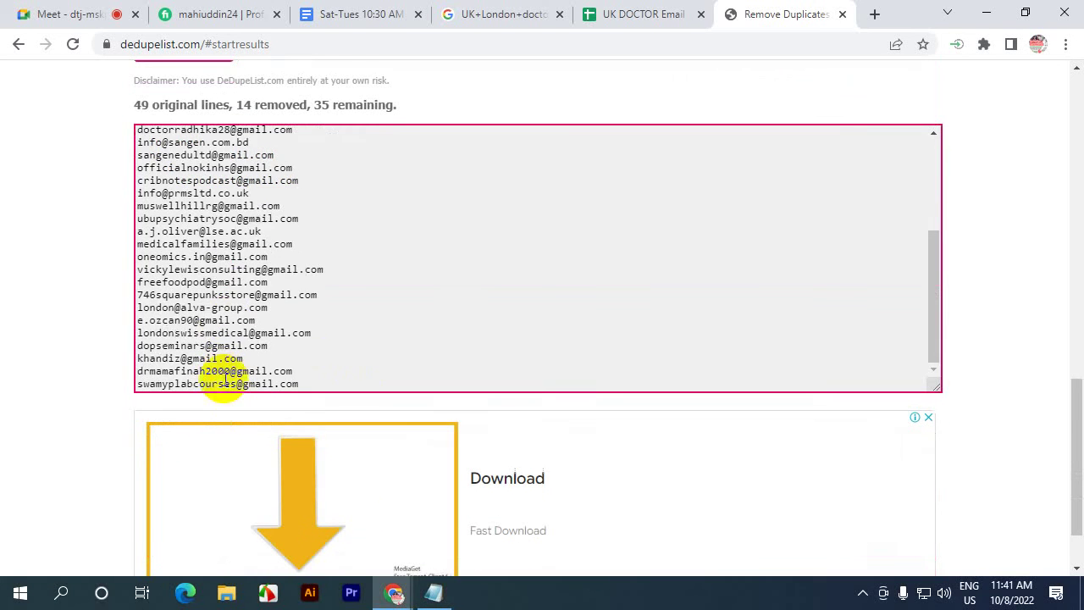
# - Copy the entire deduplicated email list from the DeDupeList results
pyautogui.click(208, 287)
pyautogui.hotkey('ctrl', 'a')
pyautogui.scroll(-1, 218, 286)
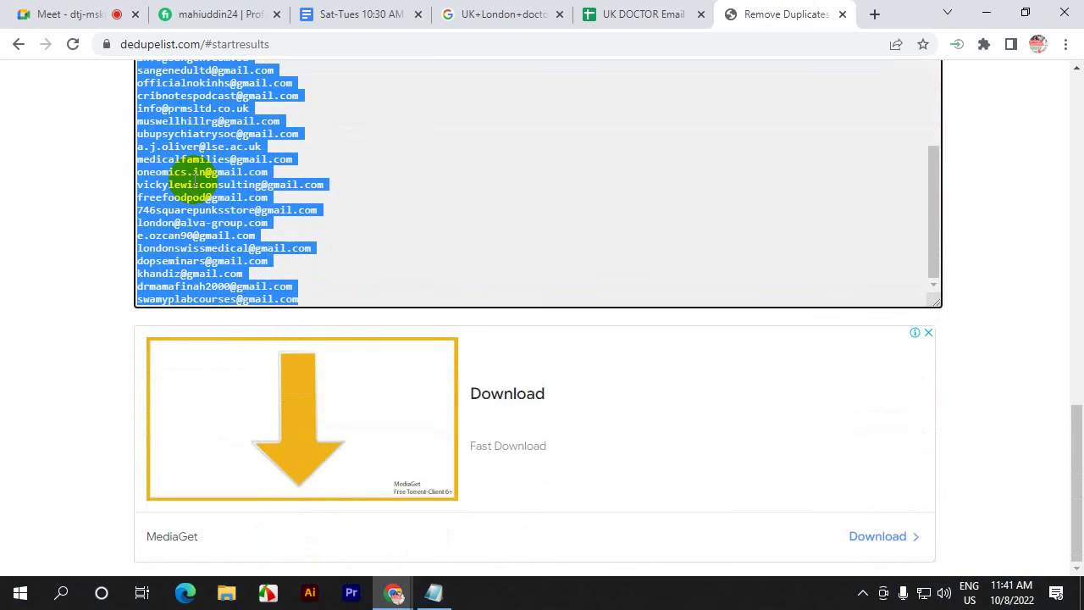
pyautogui.rightClick(194, 180)
pyautogui.click(234, 243)
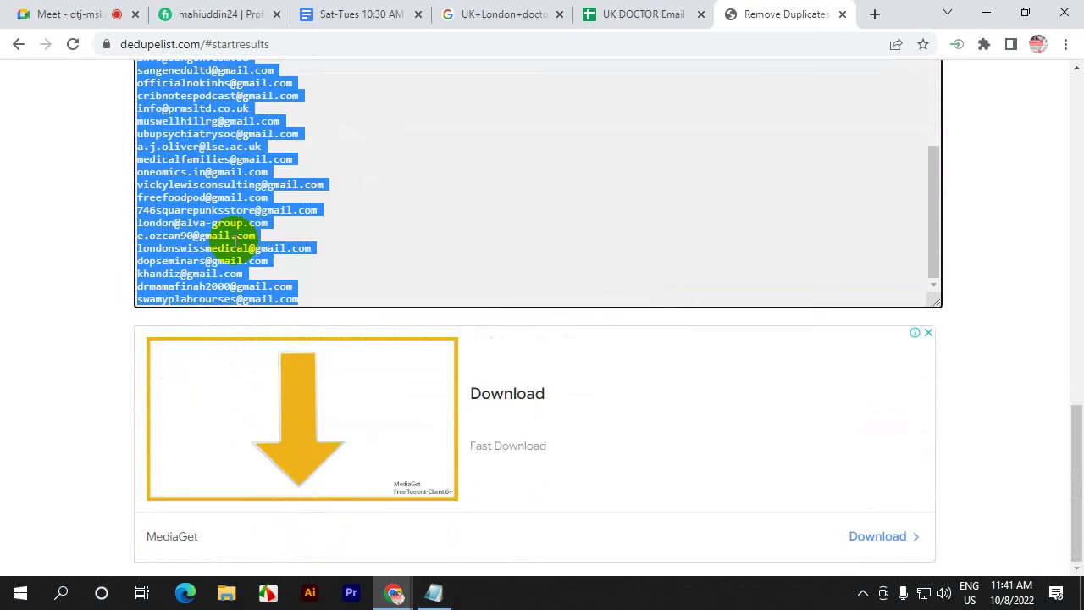
# - Paste the deduplicated email list into column B of the UK DOCTOR Email sheet, starting at B2
pyautogui.click(609, 14)
pyautogui.scroll(10, 398, 262)
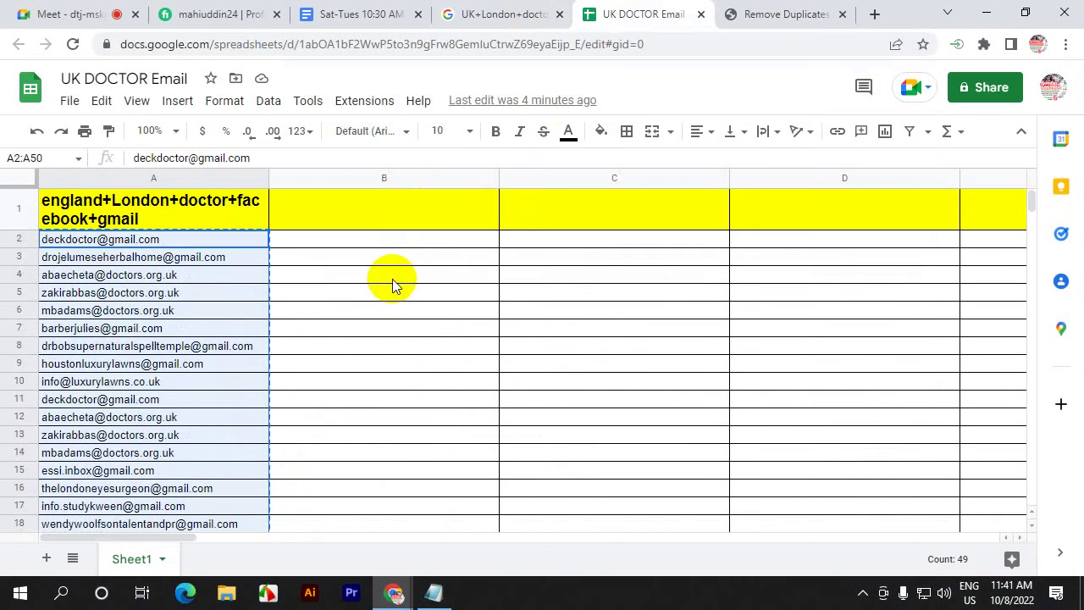
pyautogui.click(352, 239)
pyautogui.hotkey('ctrl', 'v')
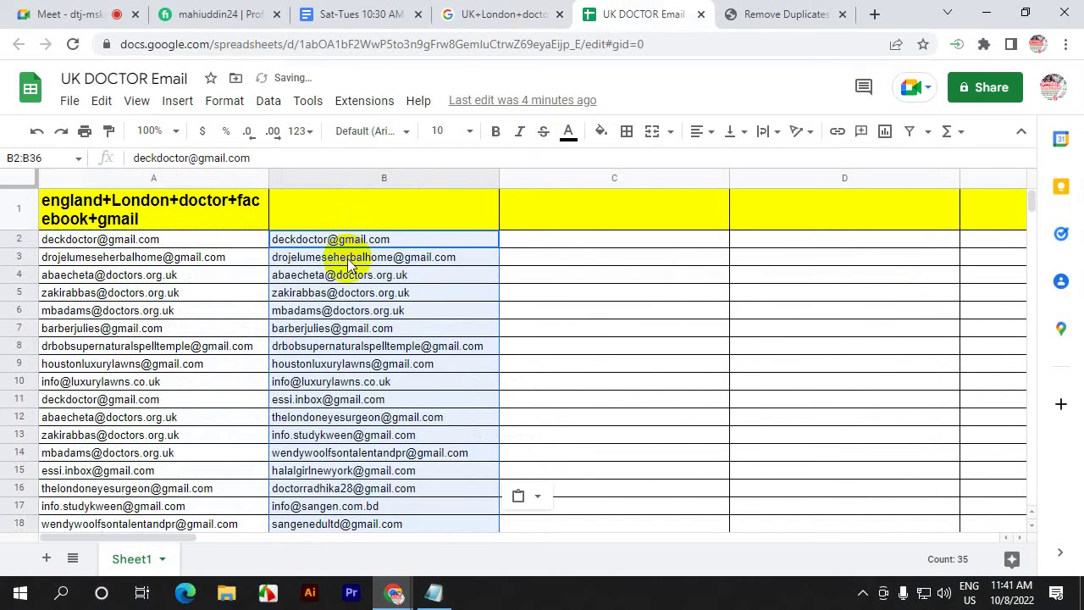
# - Delete column A, which holds the original email list with duplicates
pyautogui.click(114, 179)
pyautogui.rightClick(114, 180)
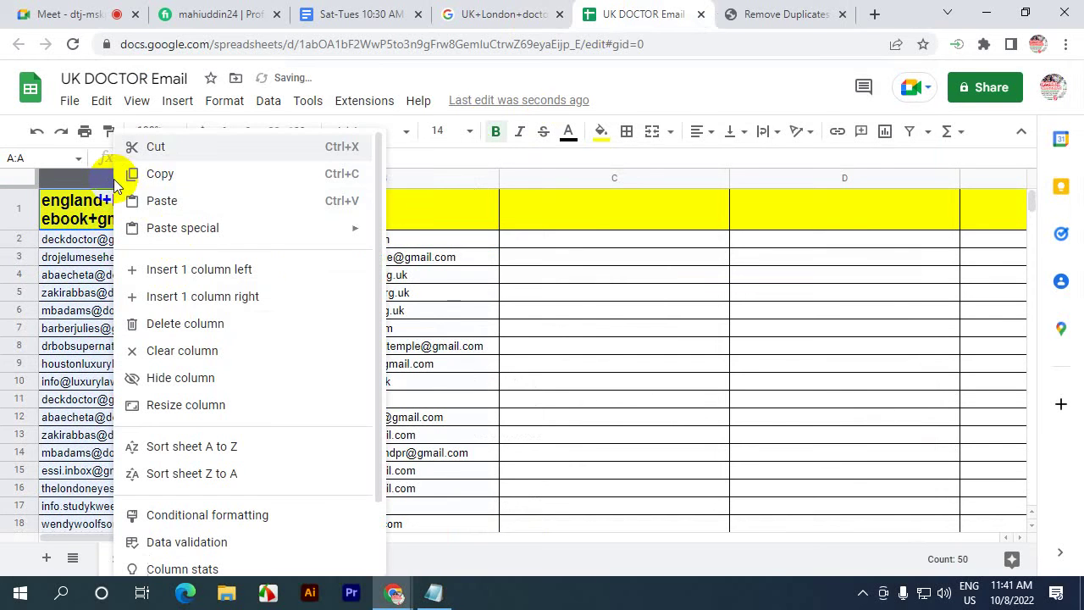
pyautogui.click(169, 324)
pyautogui.scroll(-5, 110, 375)
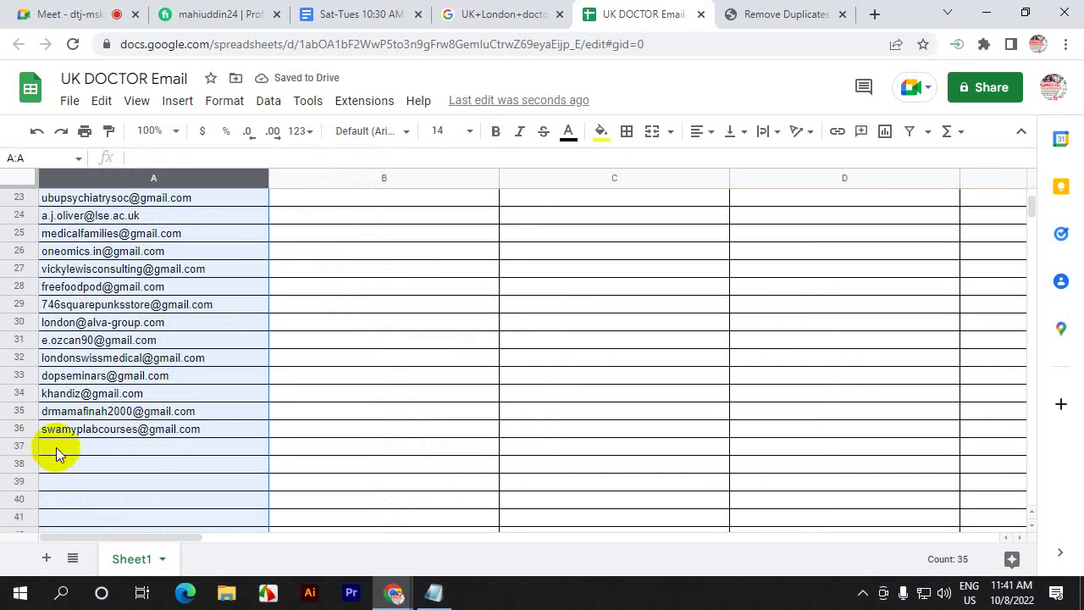
# - Enter the heading "Email" in cell A1 above the deduplicated list
pyautogui.click(55, 447)
pyautogui.scroll(7, 152, 314)
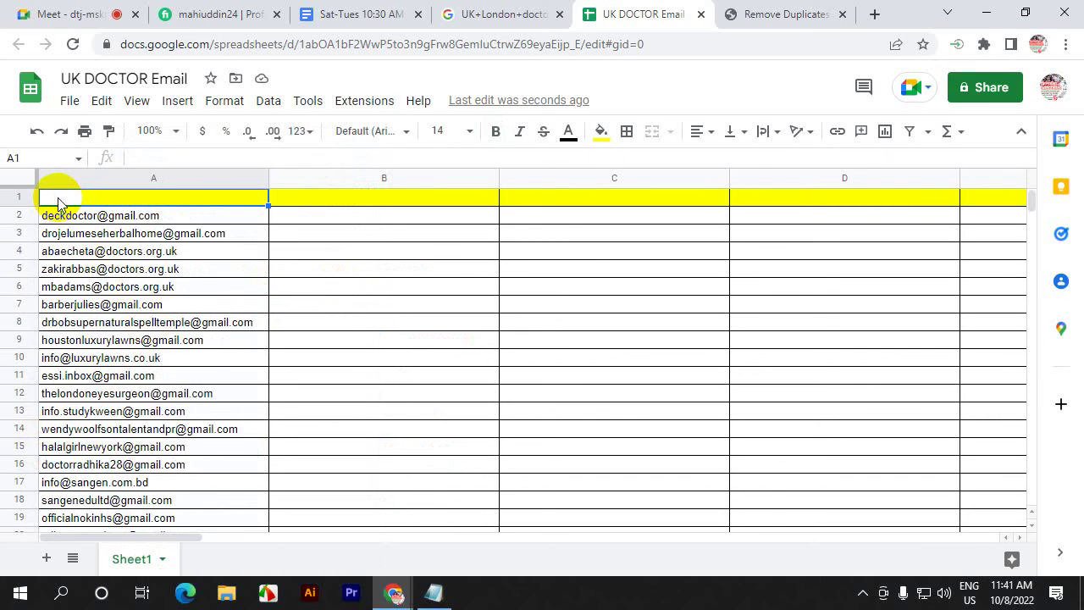
pyautogui.write('Em')
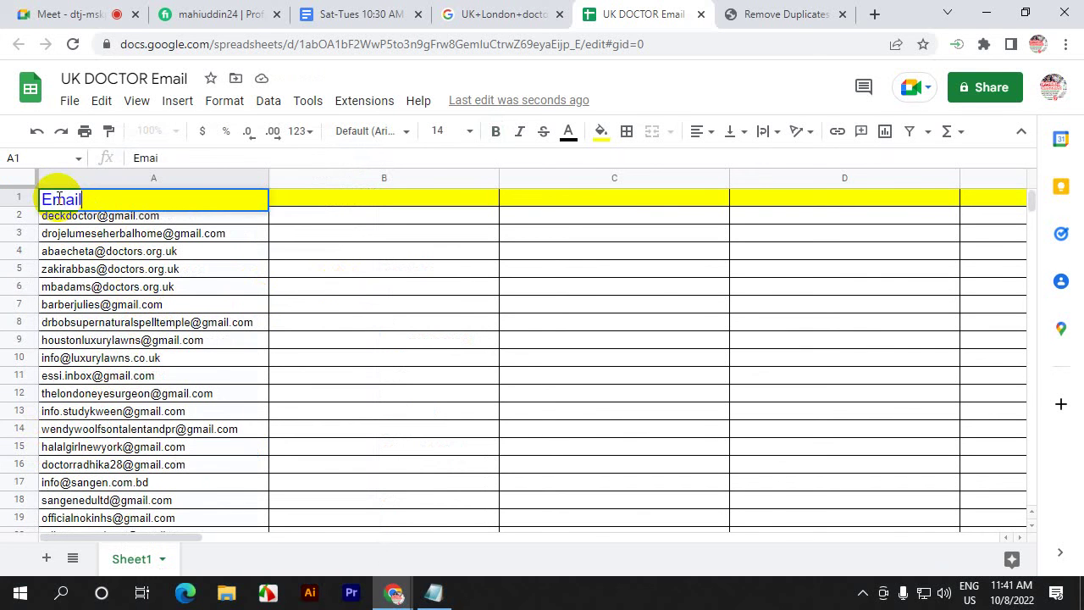
pyautogui.write('ail')
pyautogui.click(352, 311)
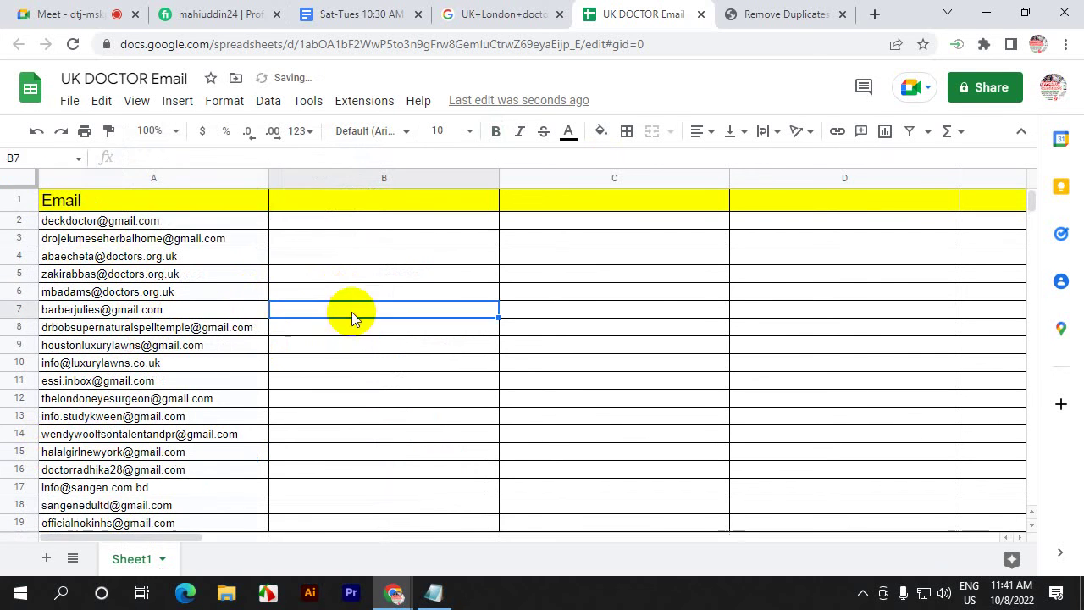
# - Look through the deduplicated email list in column A from the first address down to its last row
pyautogui.click(103, 222)
pyautogui.scroll(-1, 111, 411)
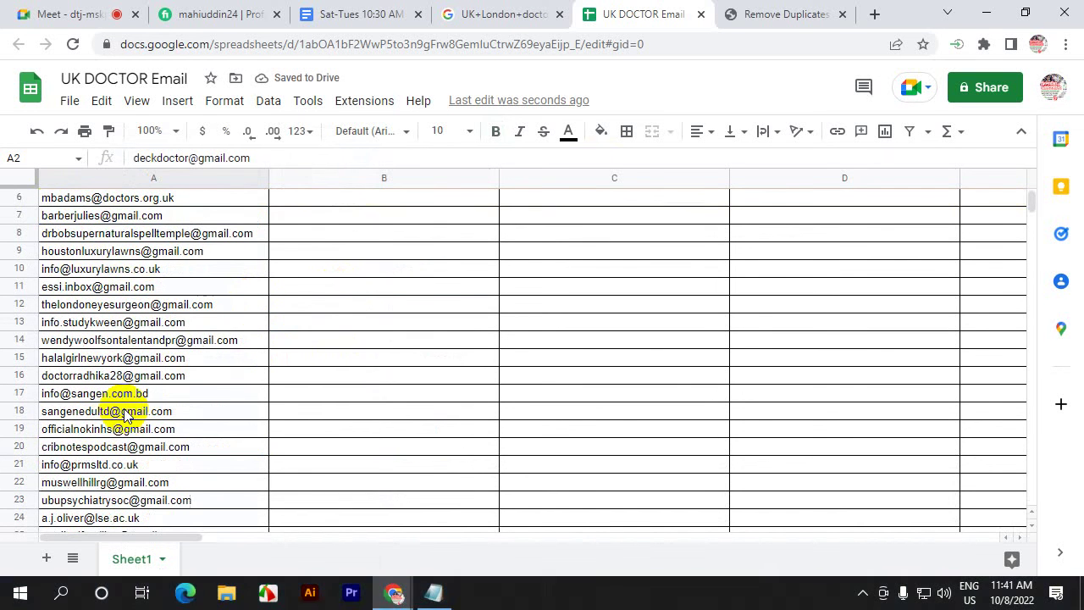
pyautogui.scroll(-4, 174, 332)
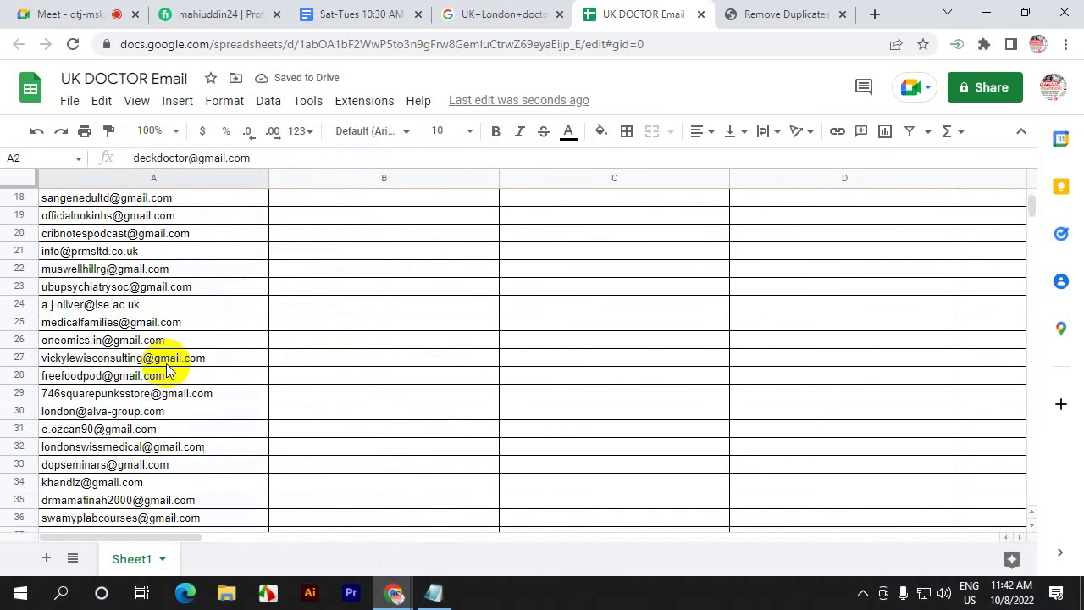
pyautogui.scroll(-2, 166, 369)
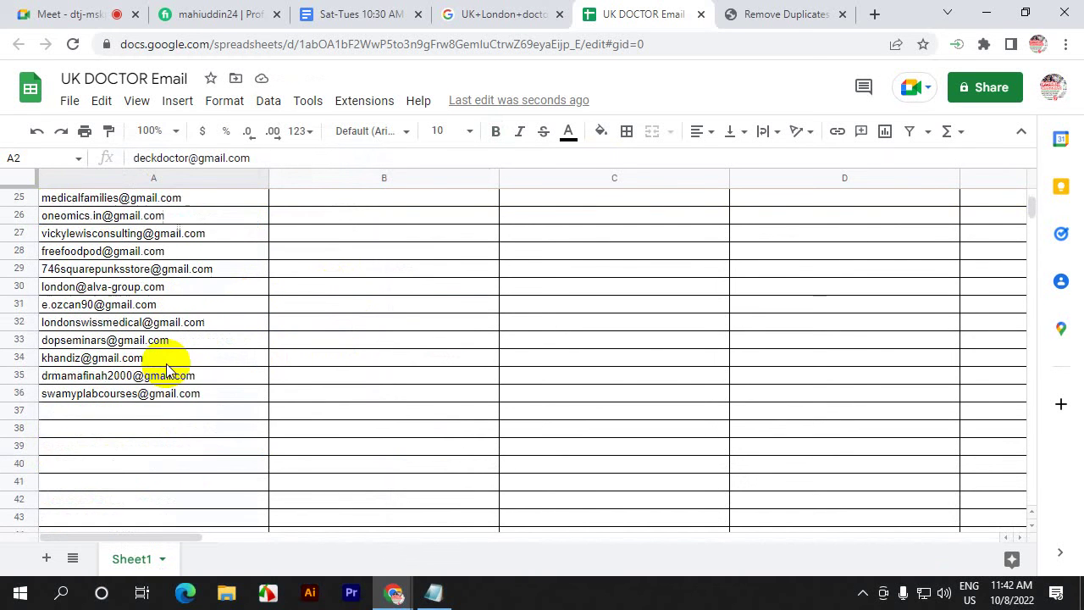
pyautogui.click(165, 410)
pyautogui.scroll(8, 155, 359)
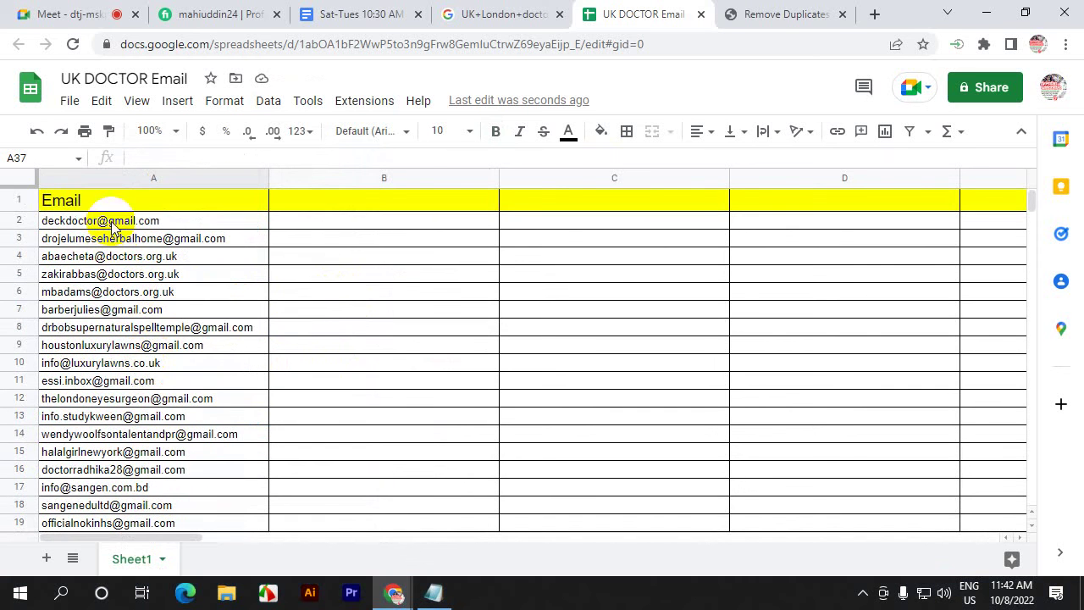
pyautogui.click(113, 222)
pyautogui.click(127, 239)
pyautogui.click(123, 309)
pyautogui.click(119, 363)
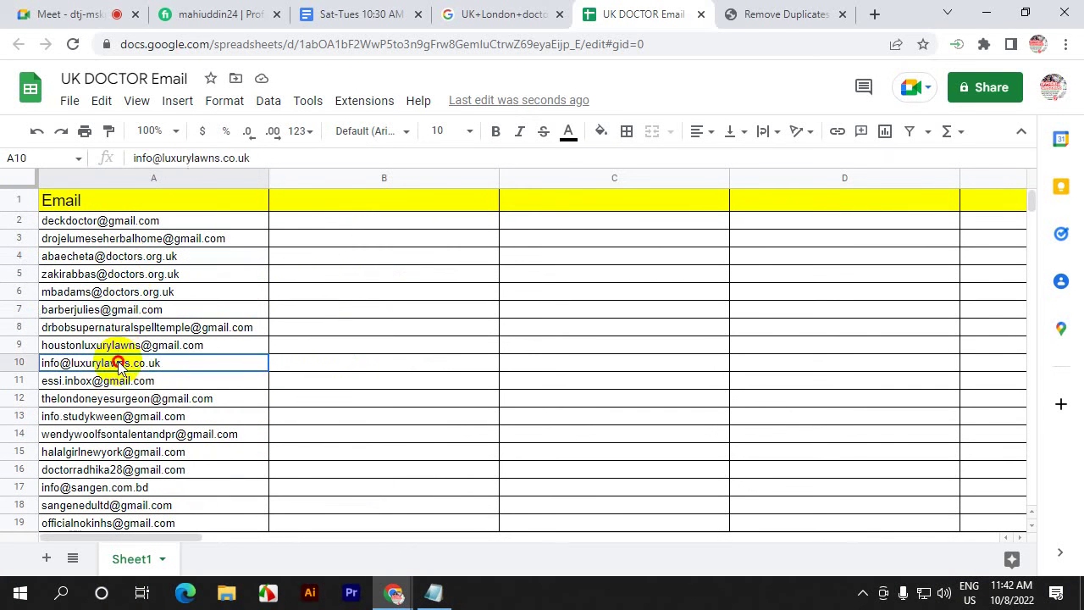
pyautogui.click(132, 417)
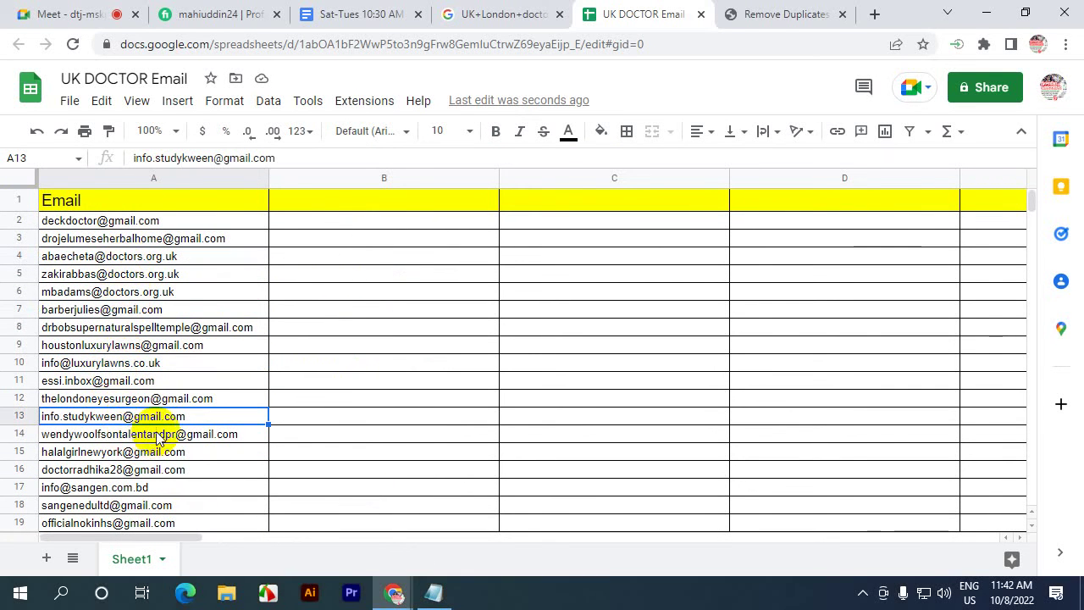
pyautogui.scroll(-4, 158, 272)
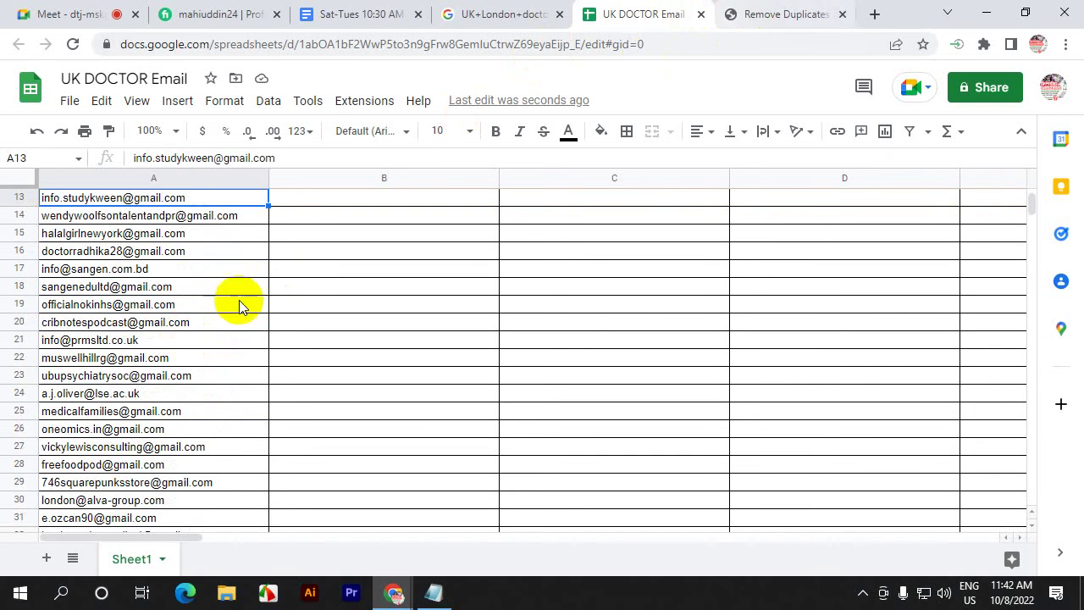
pyautogui.scroll(-2, 238, 303)
pyautogui.click(143, 496)
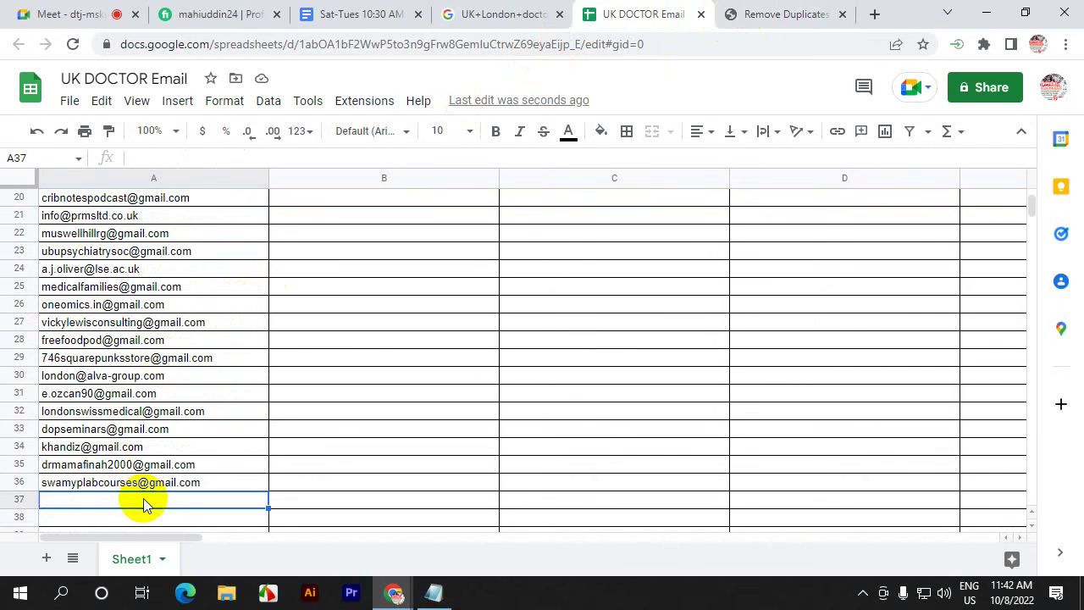
pyautogui.scroll(6, 148, 356)
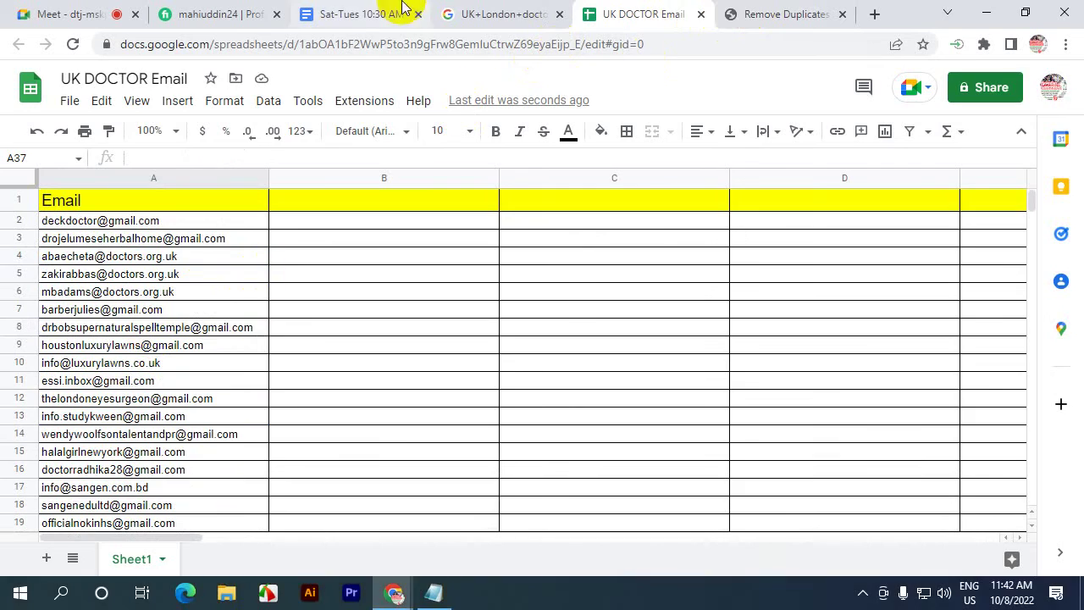
# - Close the DeDupeList.com duplicate removal page
pyautogui.click(525, 12)
pyautogui.scroll(10, 619, 235)
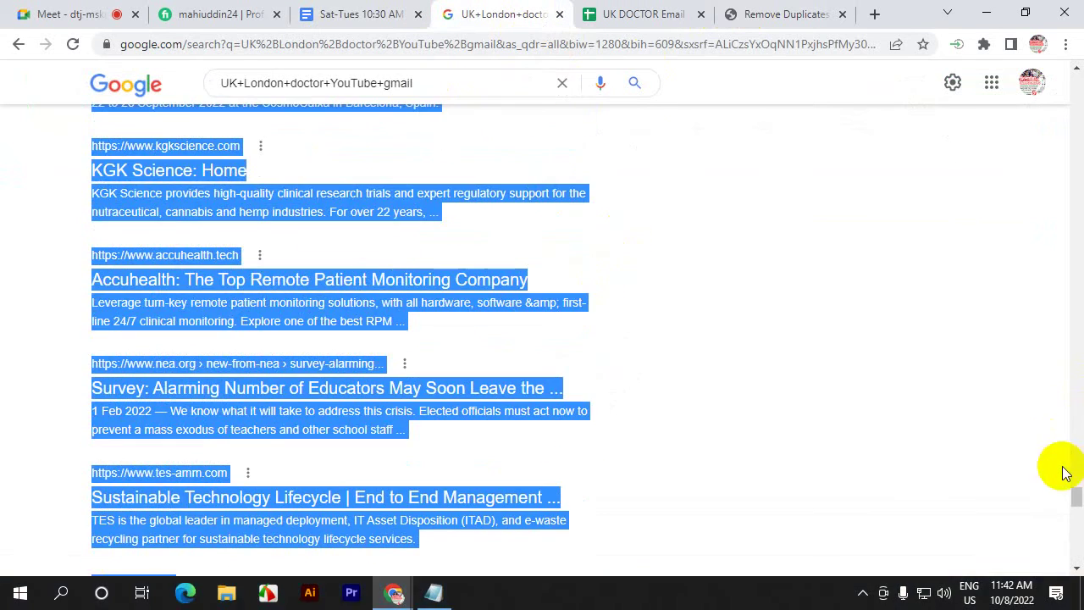
pyautogui.moveTo(1076, 495); pyautogui.dragTo(875, 12)
pyautogui.click(834, 19)
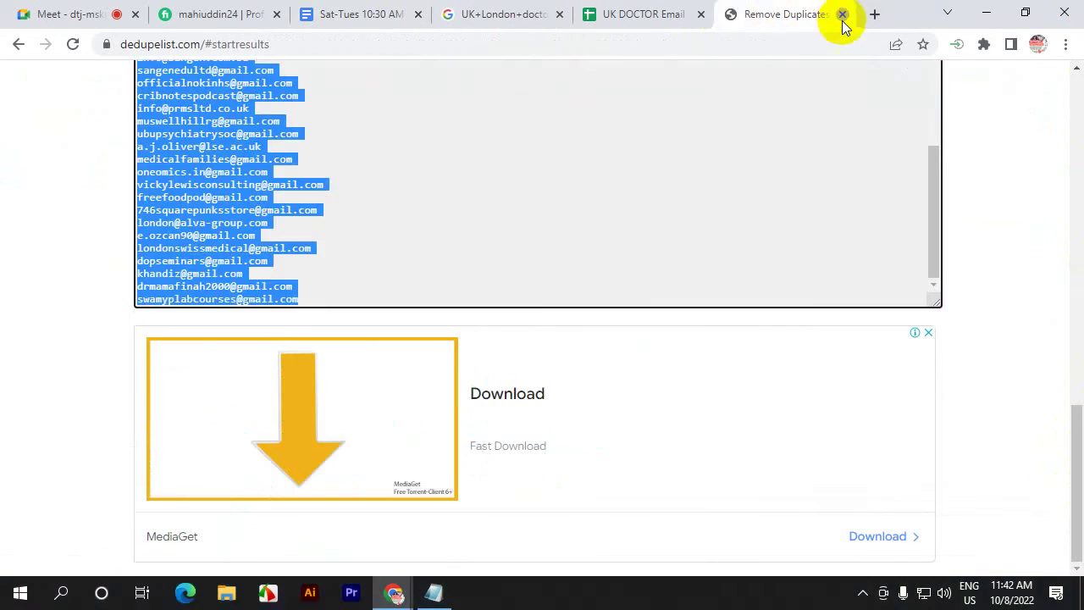
pyautogui.click(840, 17)
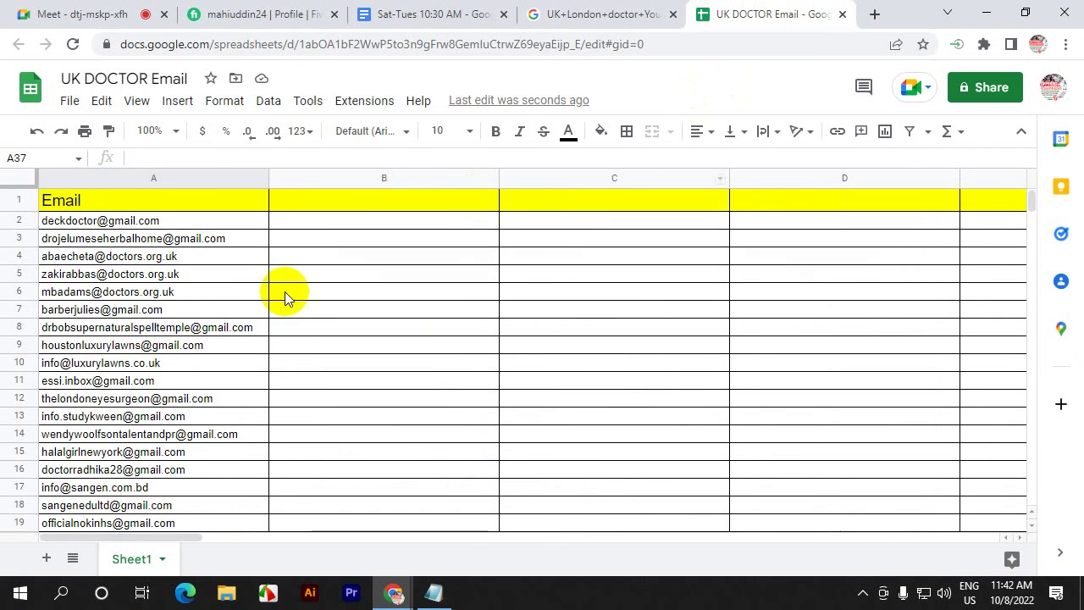
# - Skim the Google results for UK+London+doctor+YouTube+gmail and close that results page
pyautogui.click(649, 12)
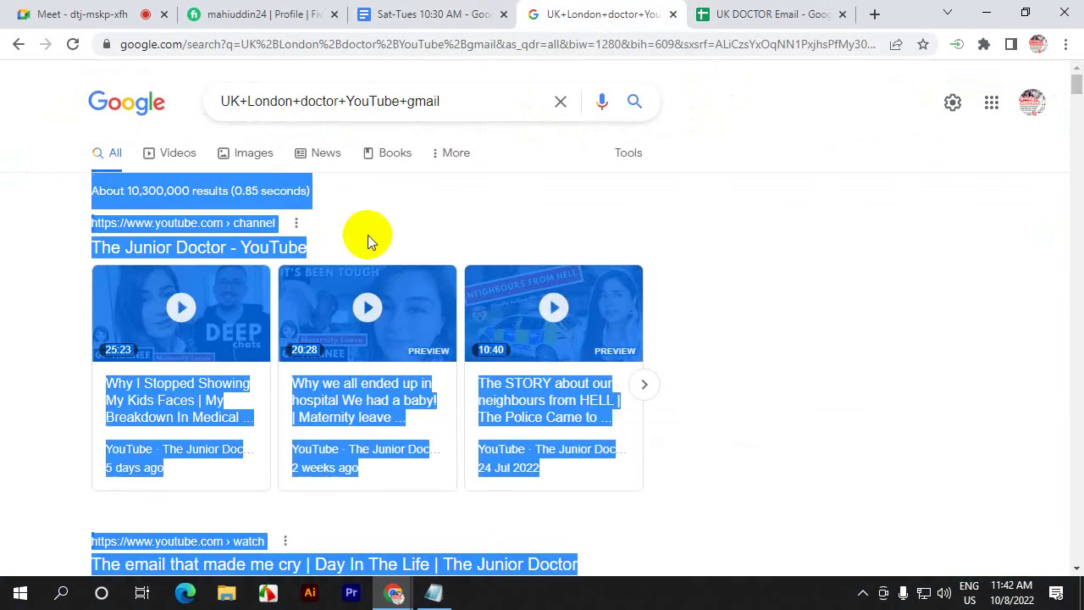
pyautogui.click(341, 488)
pyautogui.scroll(-3, 341, 488)
pyautogui.scroll(-2, 537, 293)
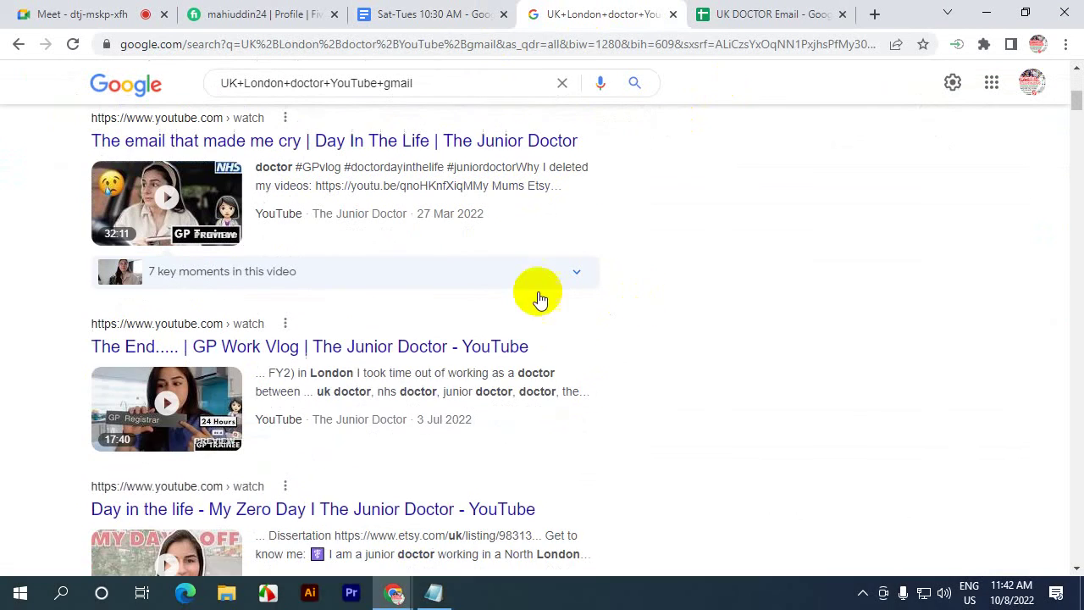
pyautogui.scroll(-6, 399, 359)
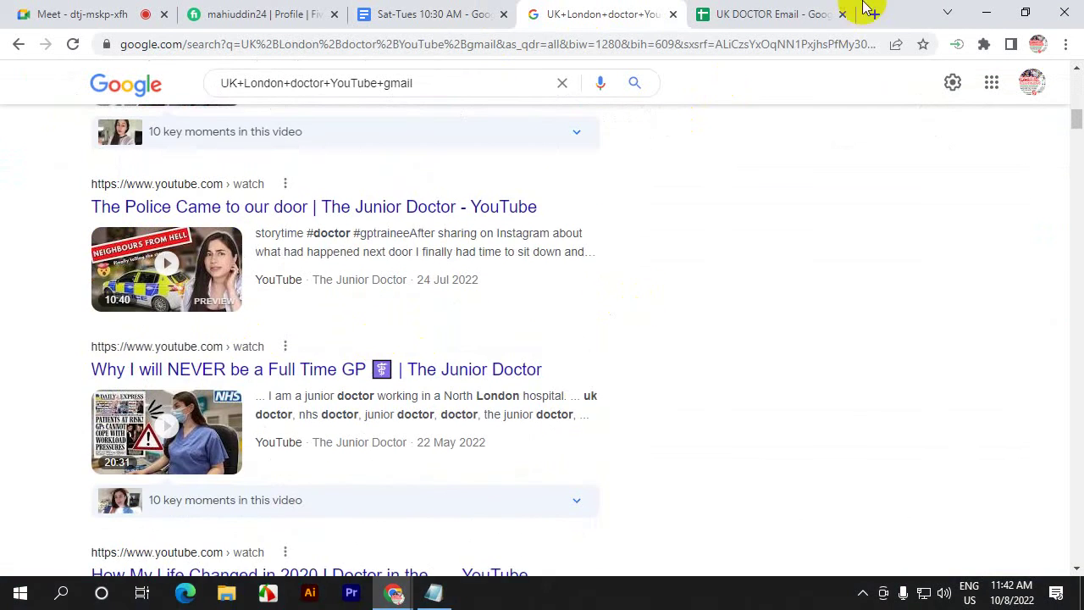
pyautogui.click(673, 14)
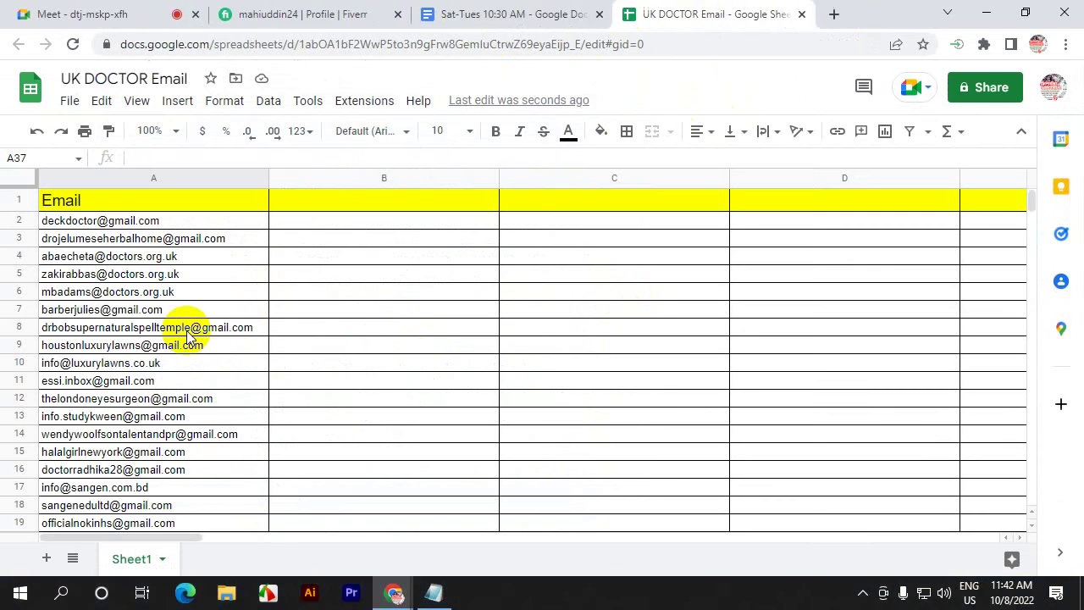
# - Review the email list in the UK DOCTOR Email sheet and the doctor search queries in the Sat-Tues 10:30 AM document
pyautogui.scroll(-5, 145, 387)
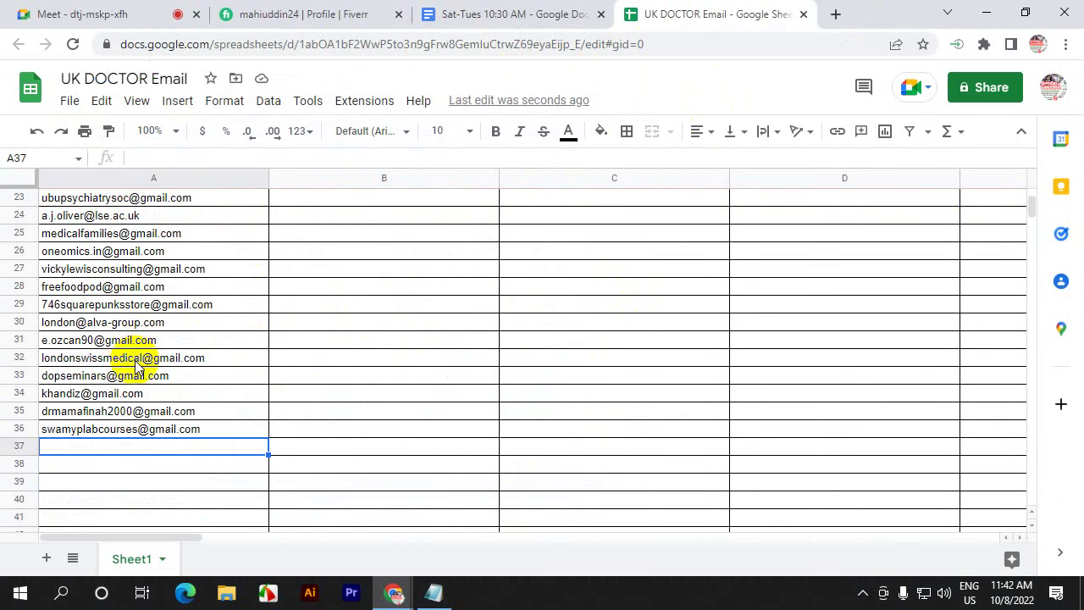
pyautogui.scroll(7, 203, 304)
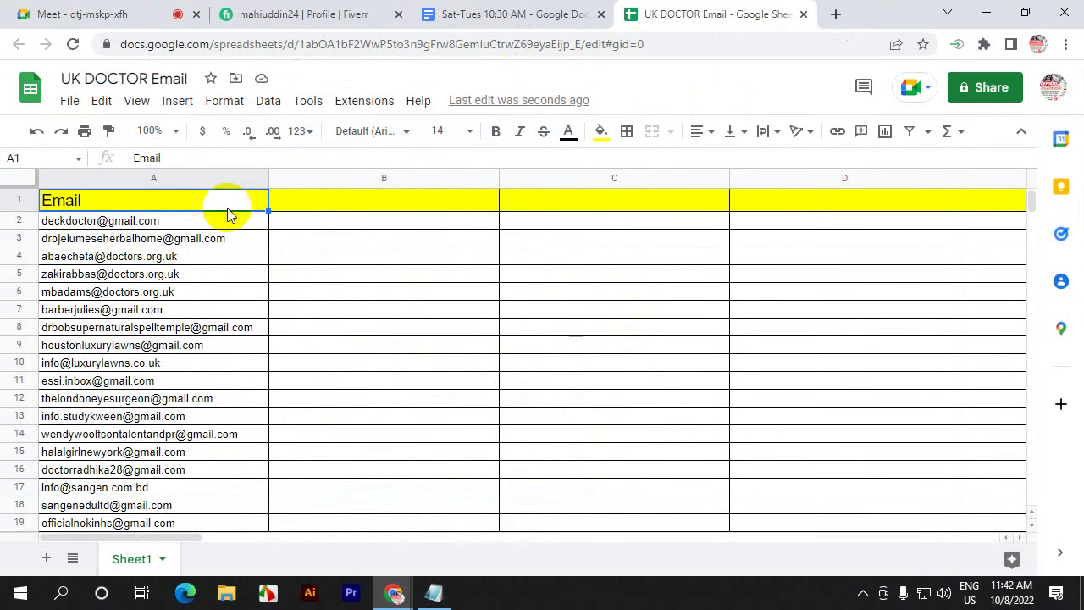
pyautogui.click(308, 201)
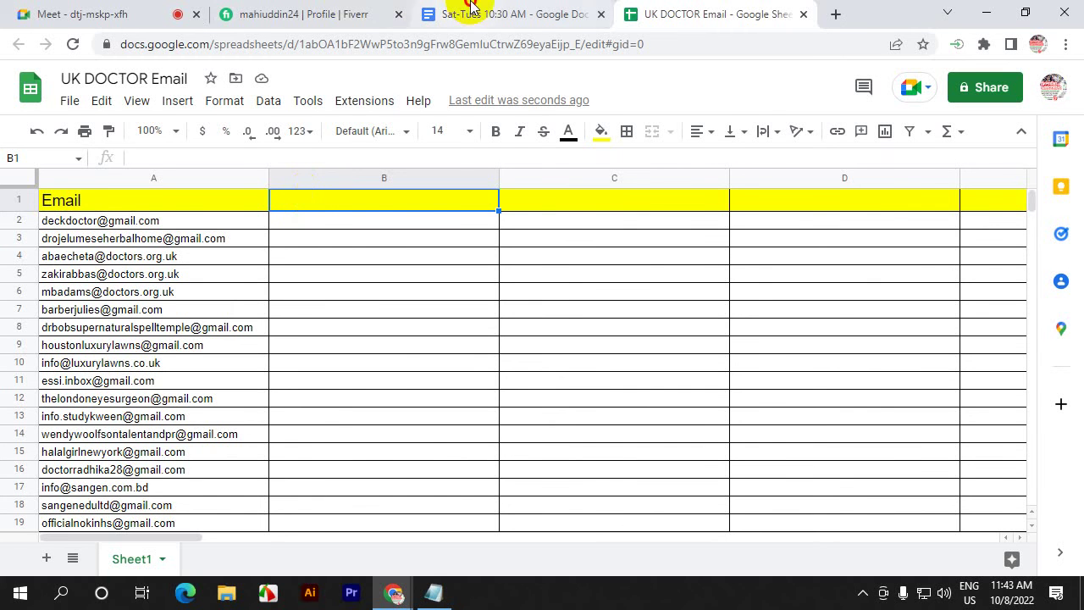
pyautogui.click(443, 14)
pyautogui.scroll(3, 660, 367)
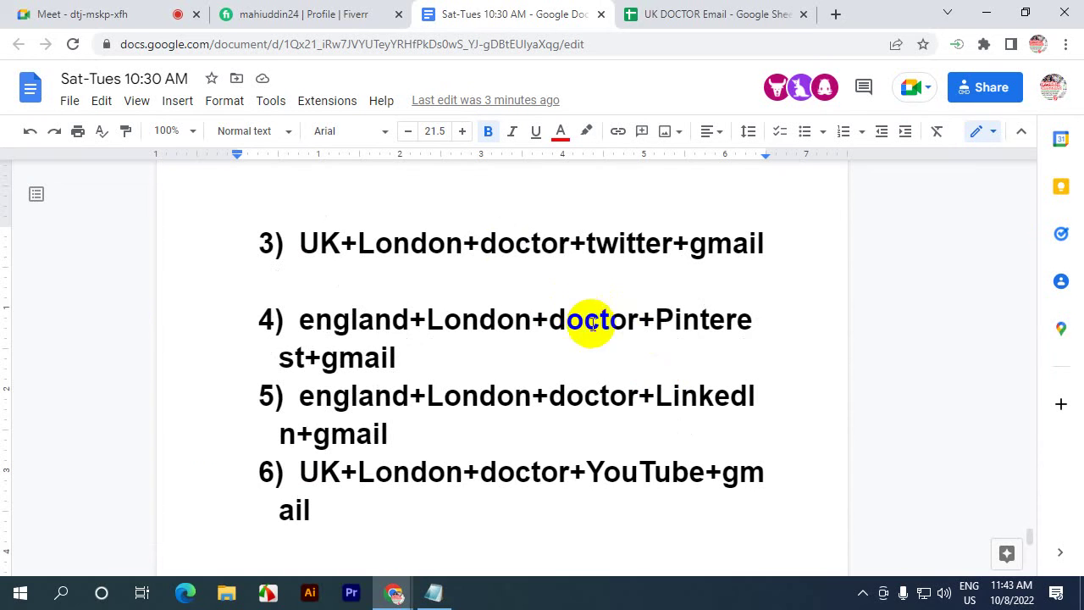
pyautogui.moveTo(547, 320); pyautogui.dragTo(606, 319)
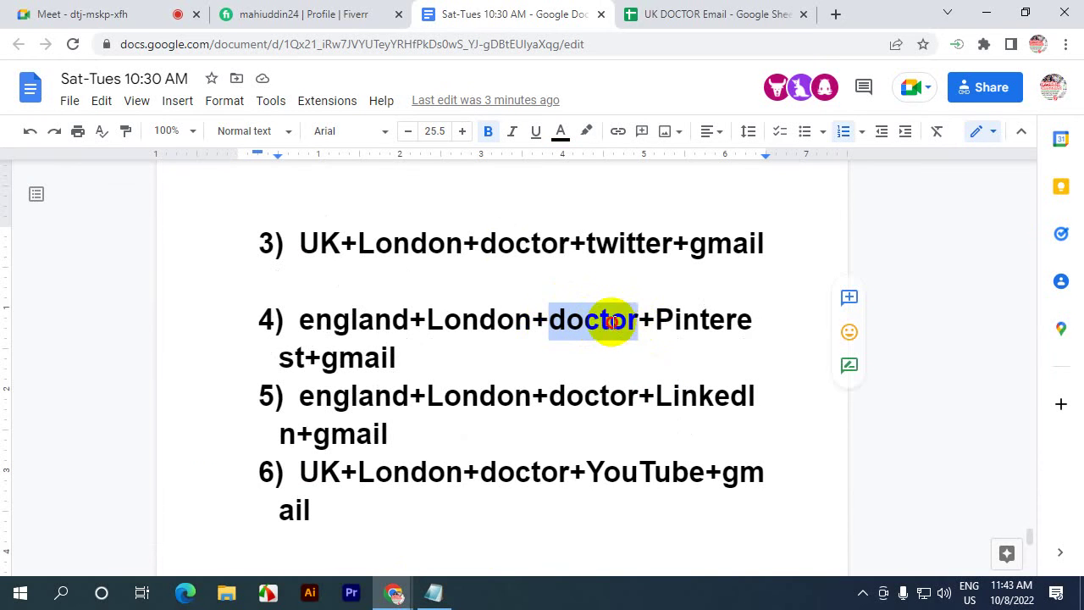
pyautogui.click(608, 319)
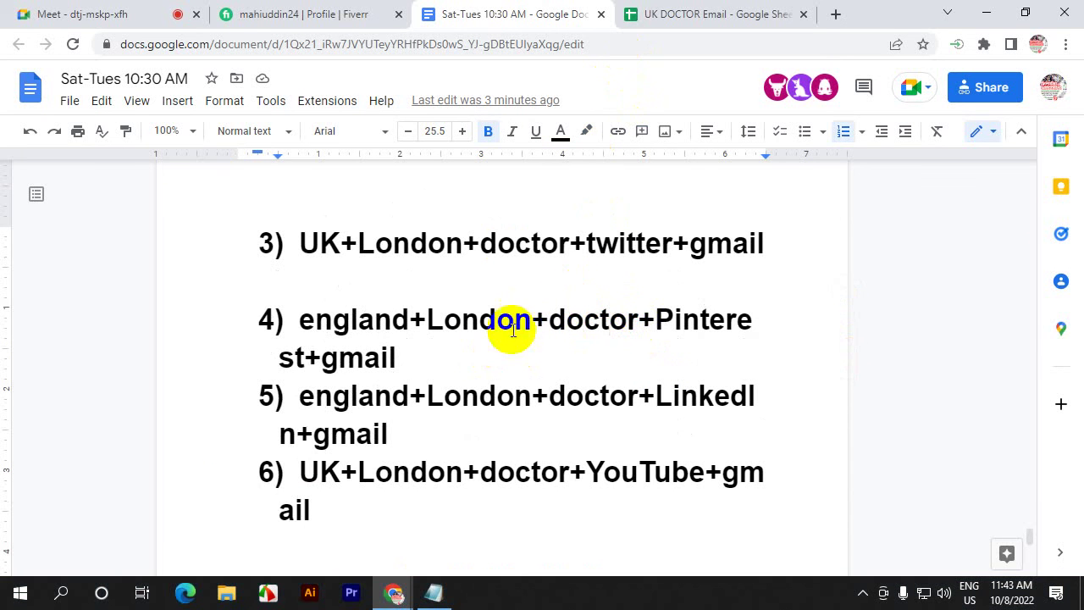
pyautogui.click(669, 15)
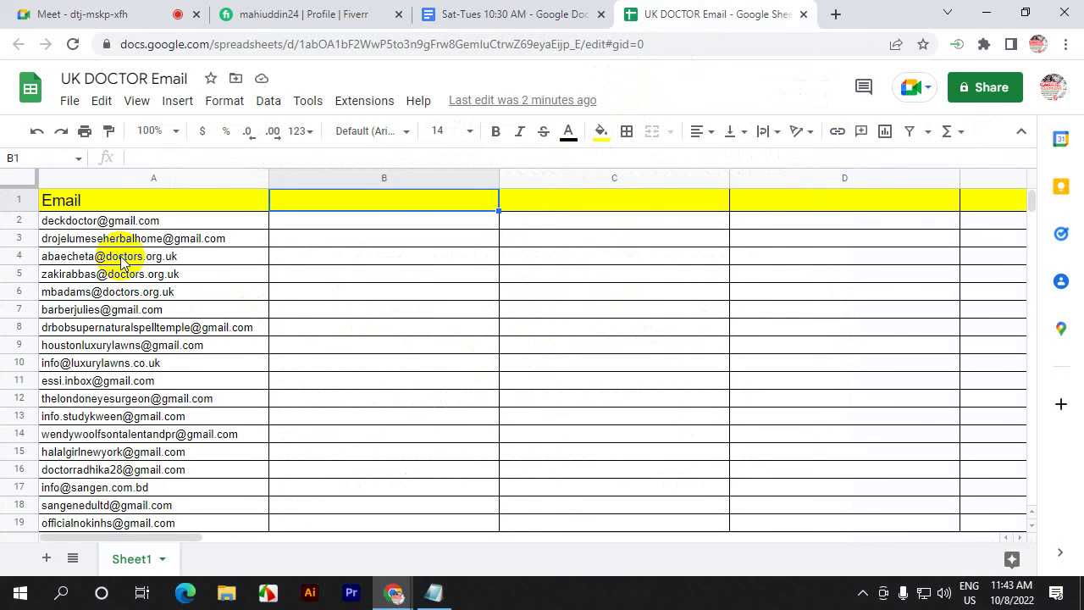
# - Search Fiverr for "email list" and open the deep b2b lead email scraping gig from the Above $65 group
pyautogui.click(260, 8)
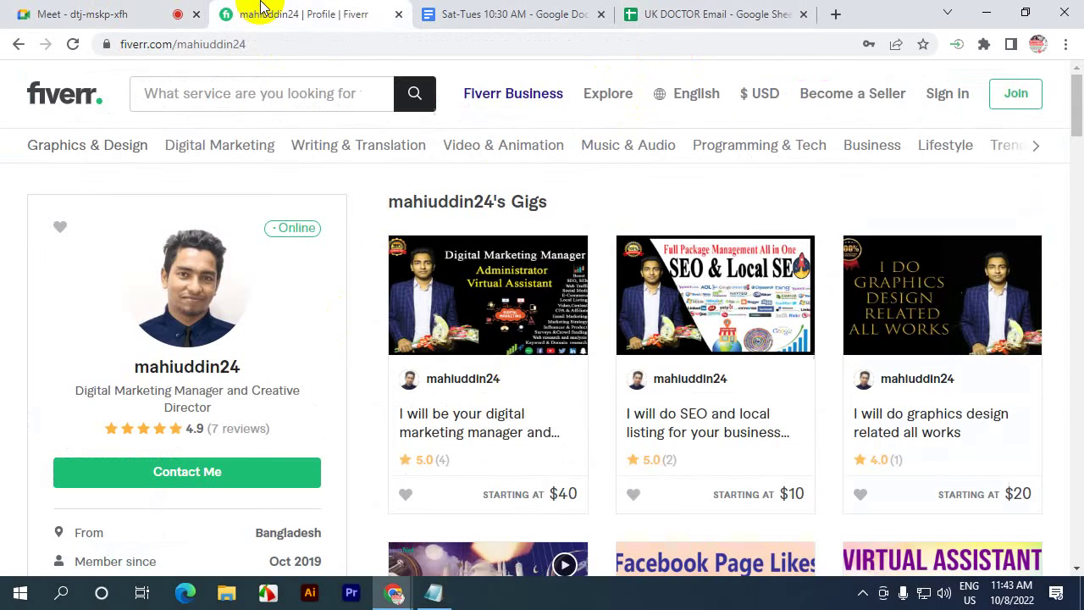
pyautogui.click(255, 93)
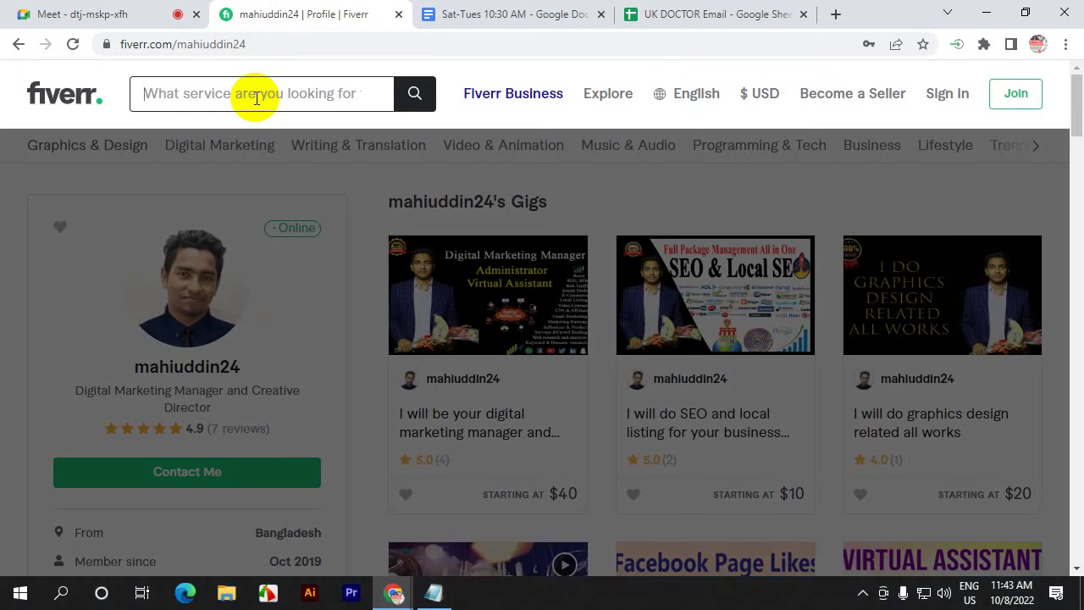
pyautogui.write('email list')
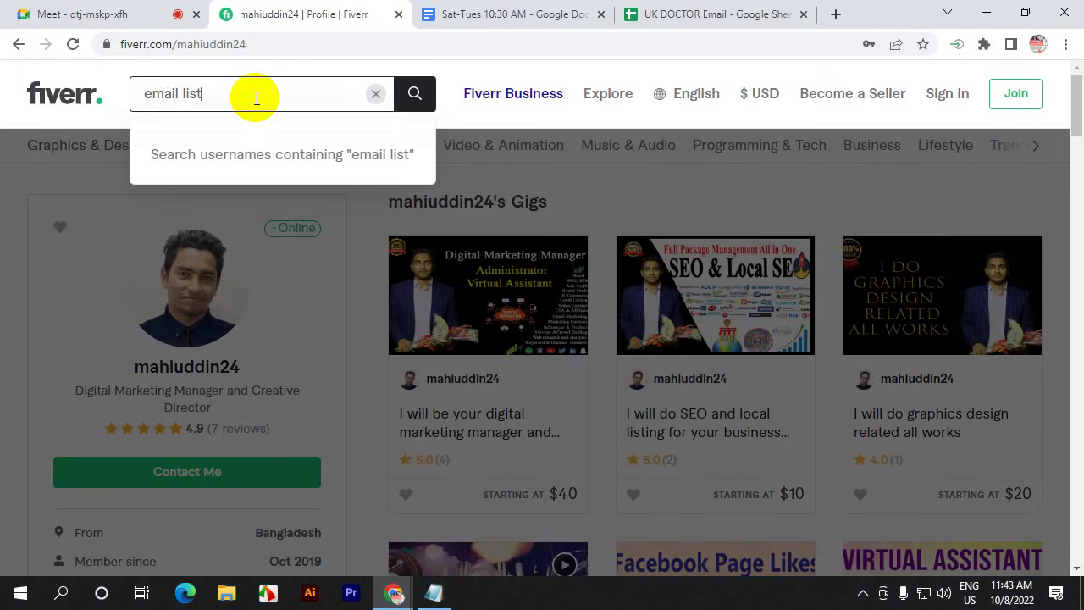
pyautogui.press('Return')
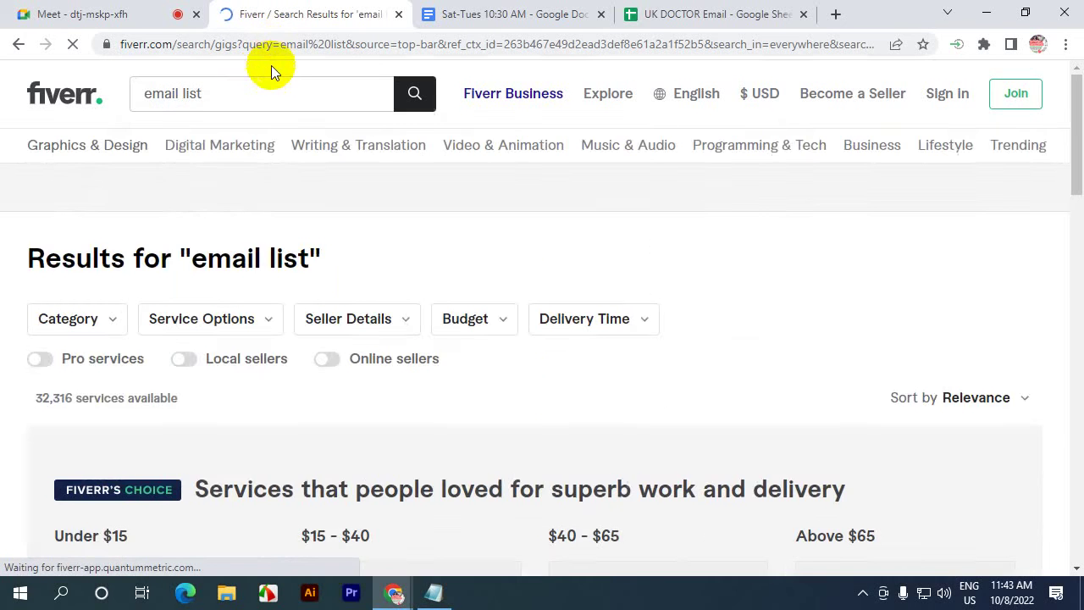
pyautogui.scroll(-2, 369, 342)
pyautogui.scroll(-4, 369, 342)
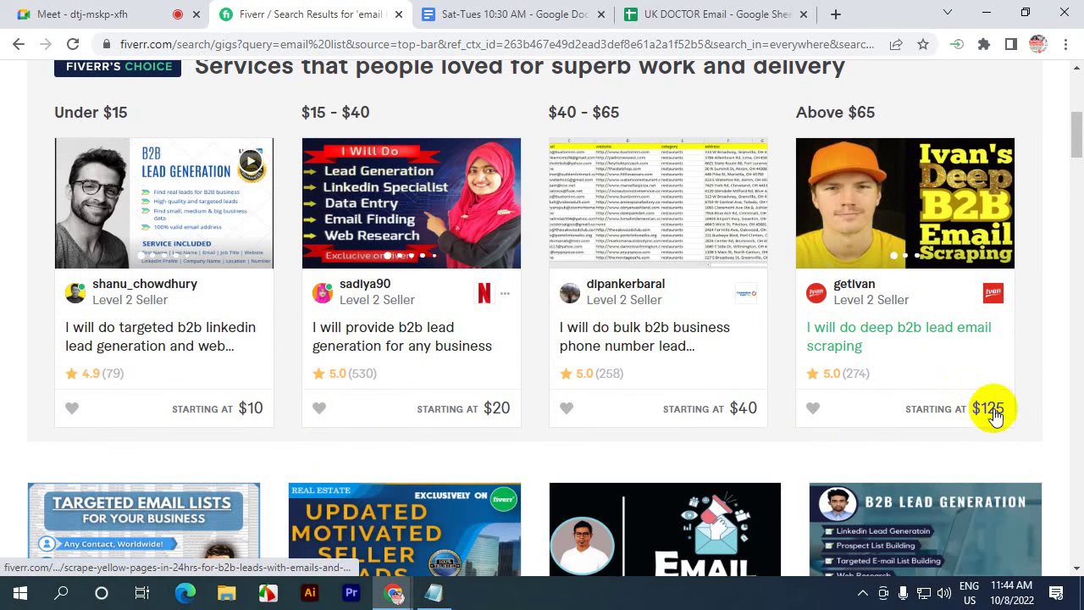
pyautogui.click(883, 212)
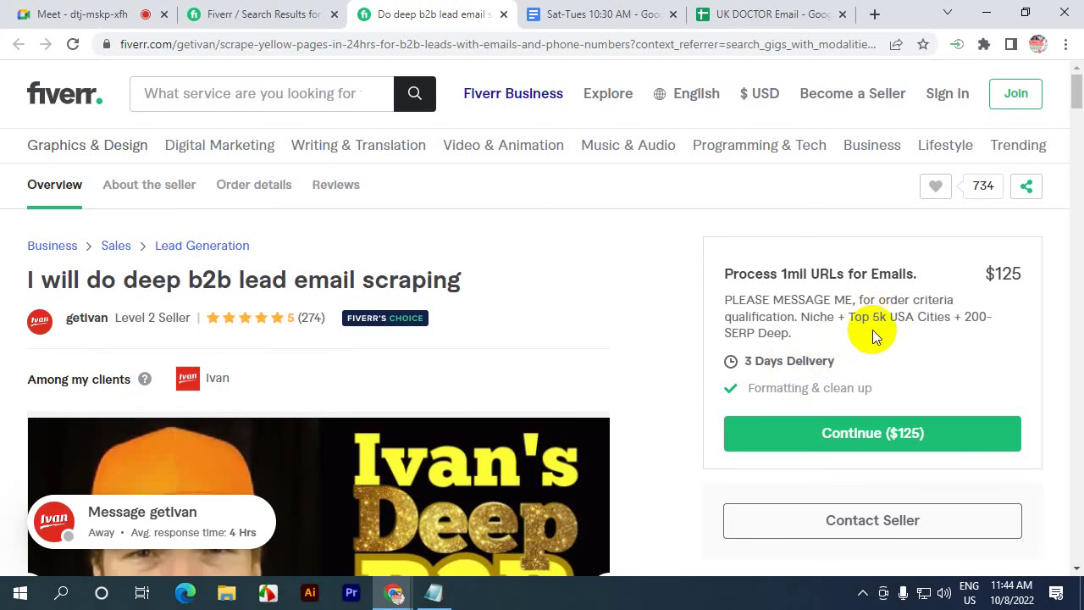
# - Check the UK DOCTOR Email list down to the first empty row below the last address
pyautogui.click(769, 13)
pyautogui.scroll(-3, 125, 345)
pyautogui.scroll(-5, 126, 345)
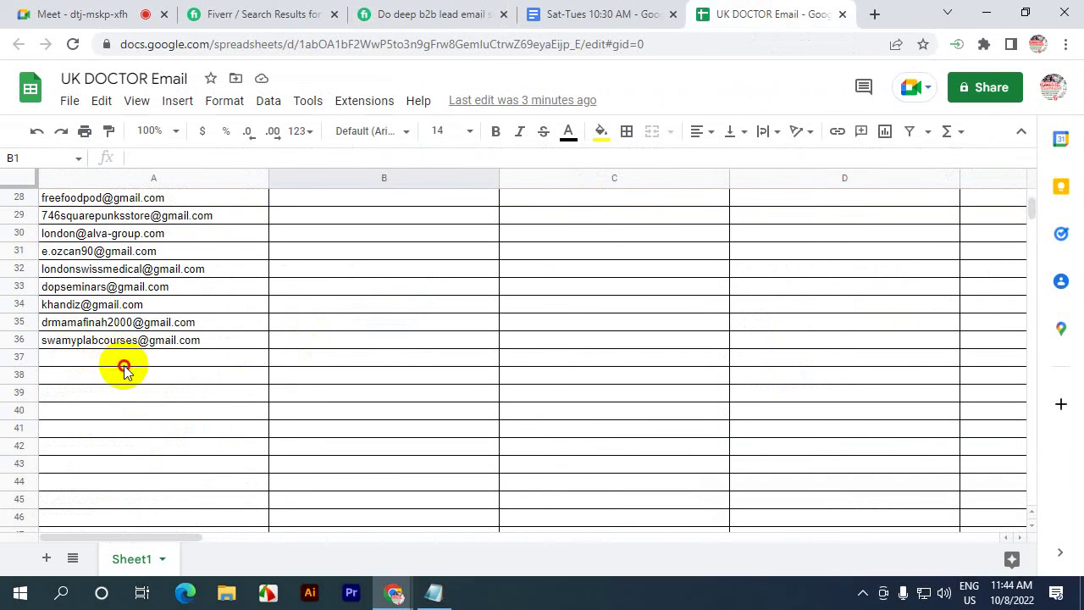
pyautogui.click(123, 362)
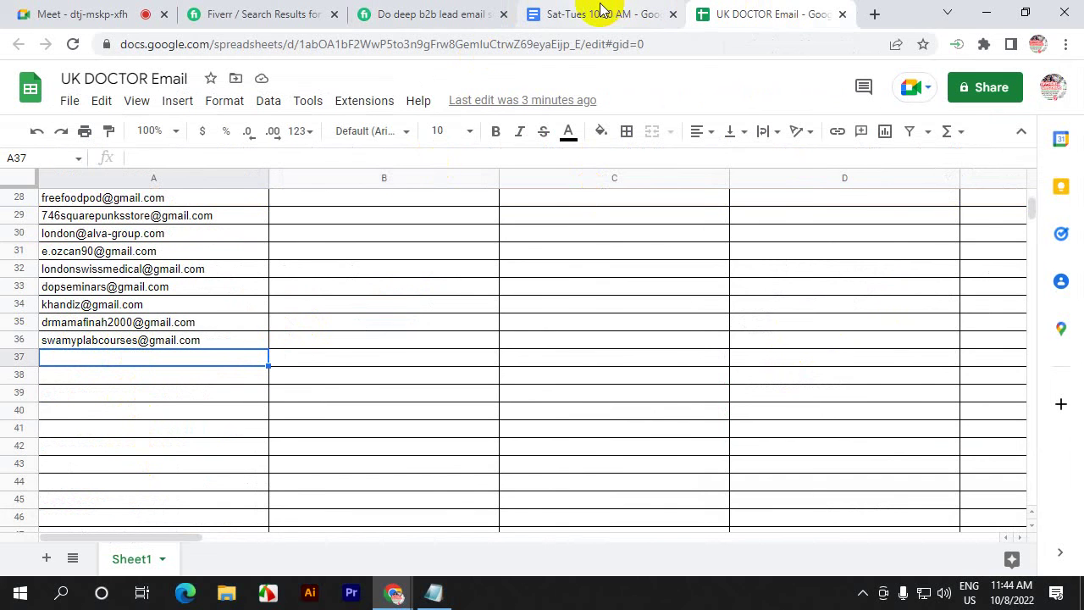
# - Examine the scope and price of the "Process 1mil URLs for Emails" package in the deep b2b lead email scraping gig
pyautogui.click(475, 14)
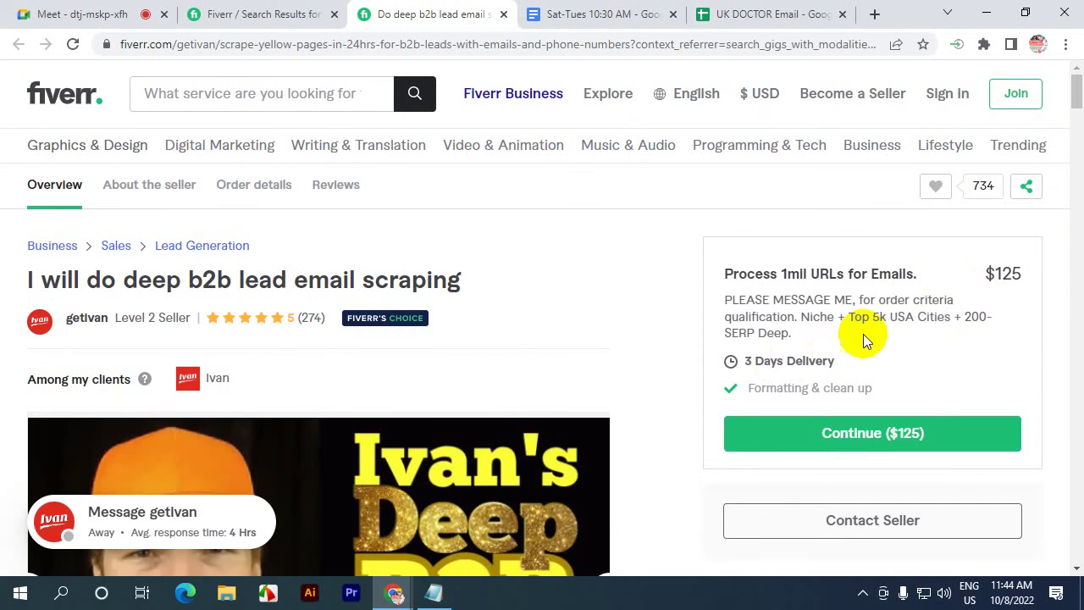
pyautogui.moveTo(874, 320); pyautogui.dragTo(910, 320)
pyautogui.click(575, 363)
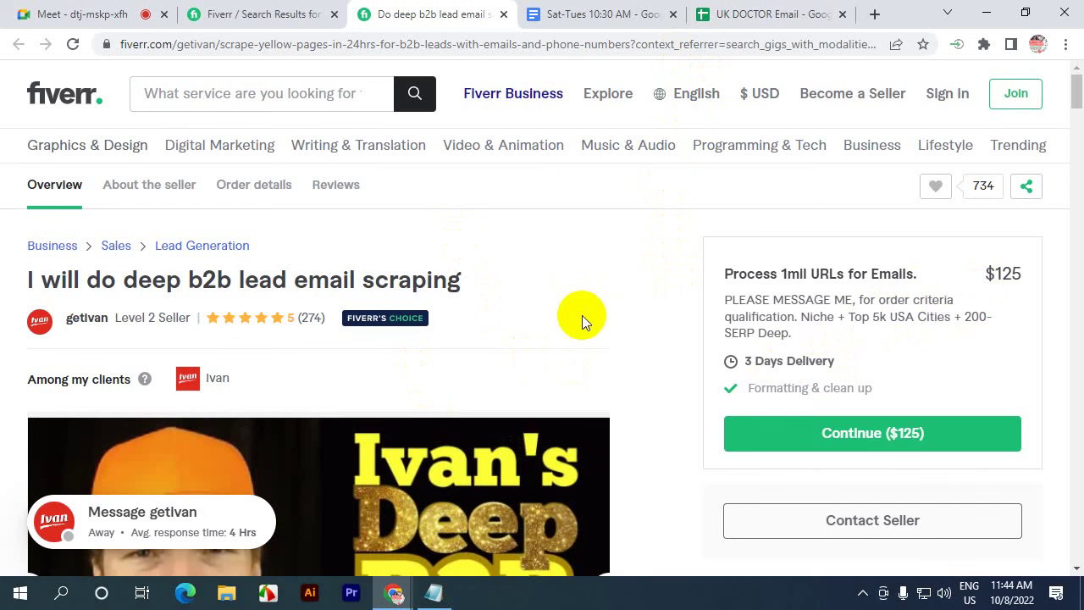
pyautogui.click(772, 14)
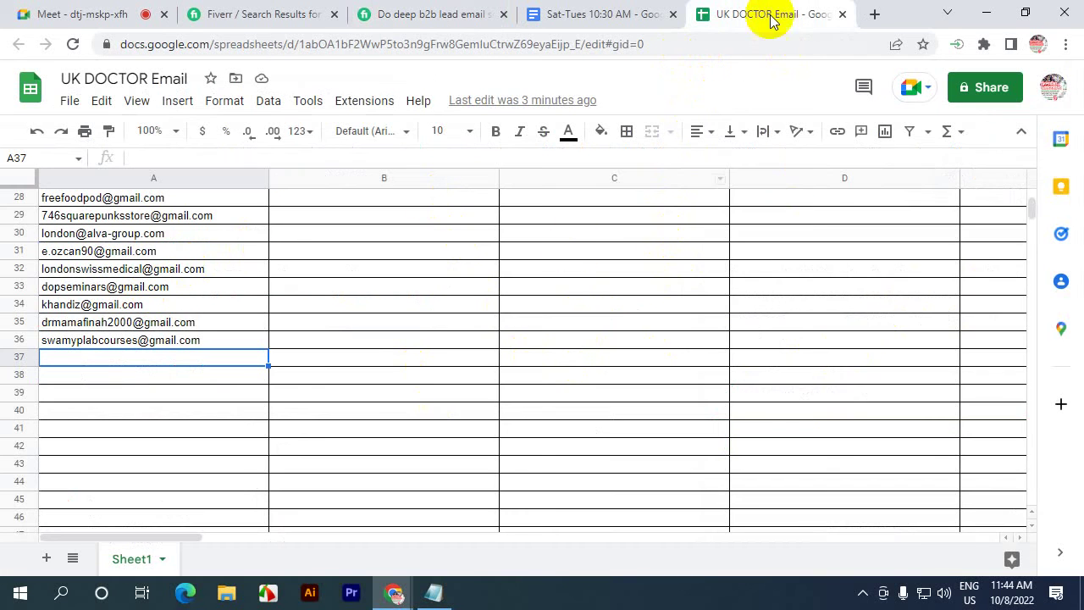
pyautogui.click(564, 13)
pyautogui.click(428, 13)
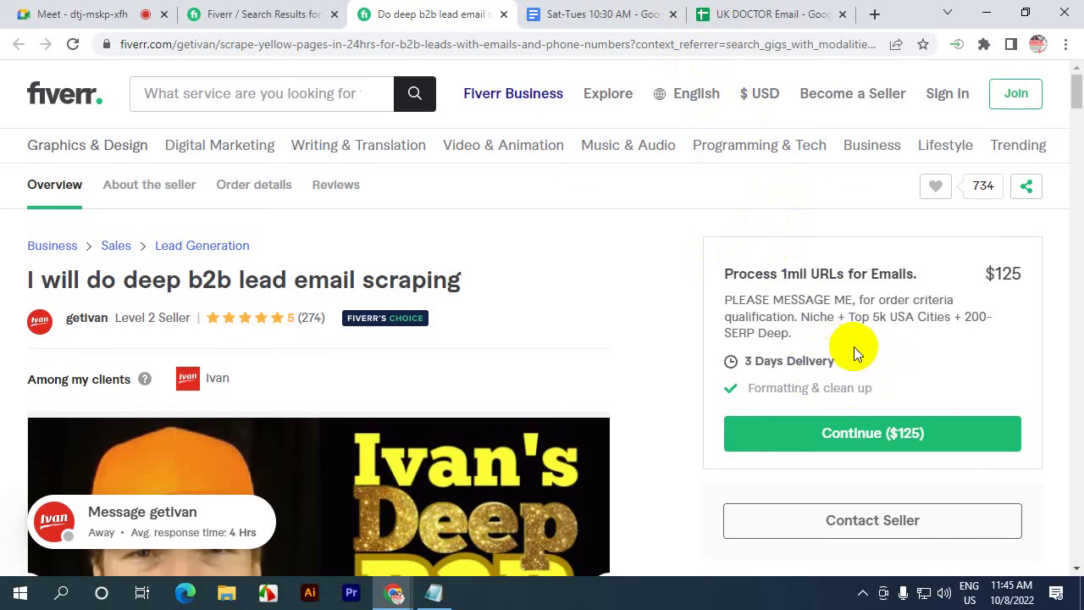
pyautogui.moveTo(870, 317); pyautogui.dragTo(889, 320)
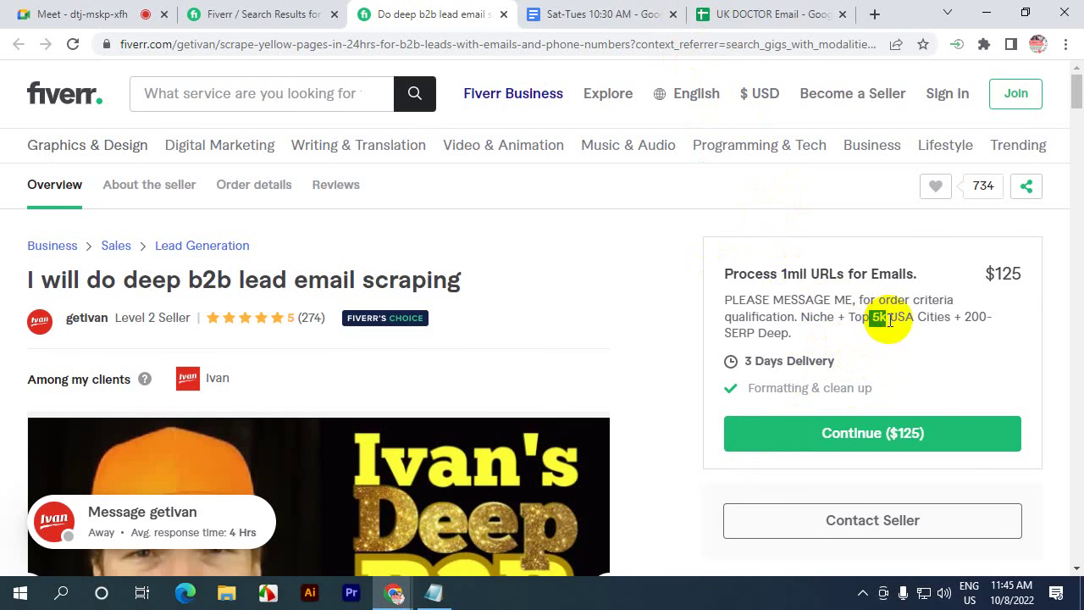
pyautogui.moveTo(987, 275); pyautogui.dragTo(1018, 276)
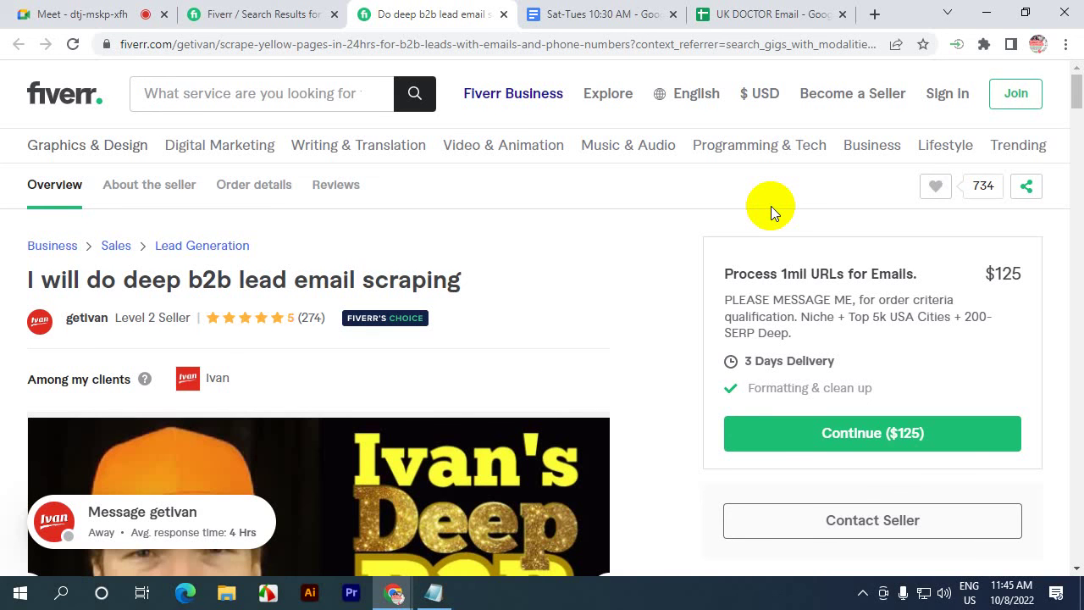
pyautogui.moveTo(992, 273); pyautogui.dragTo(1021, 277)
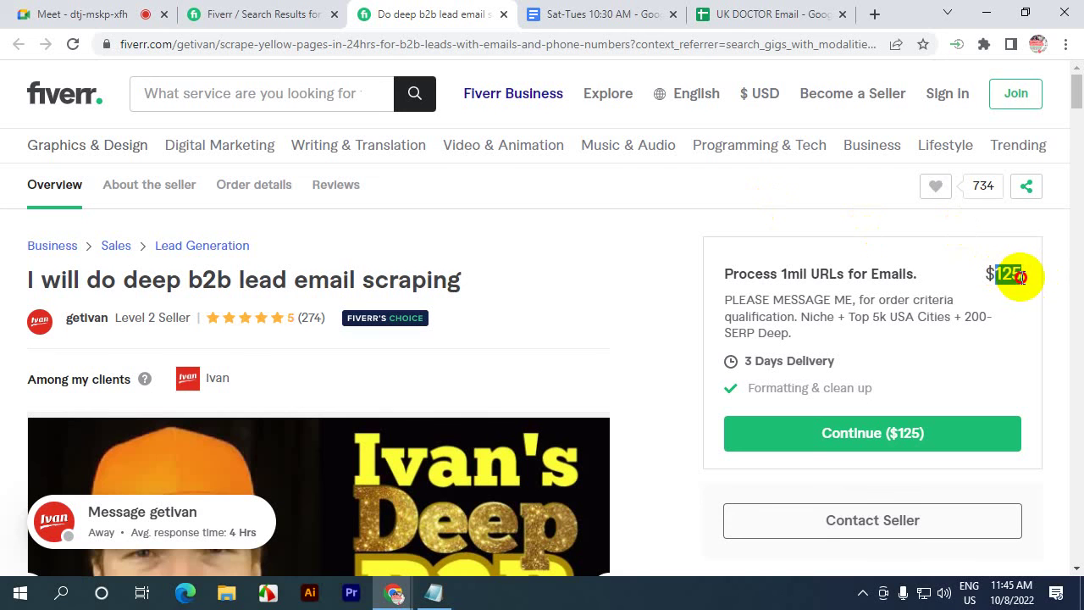
pyautogui.click(1014, 275)
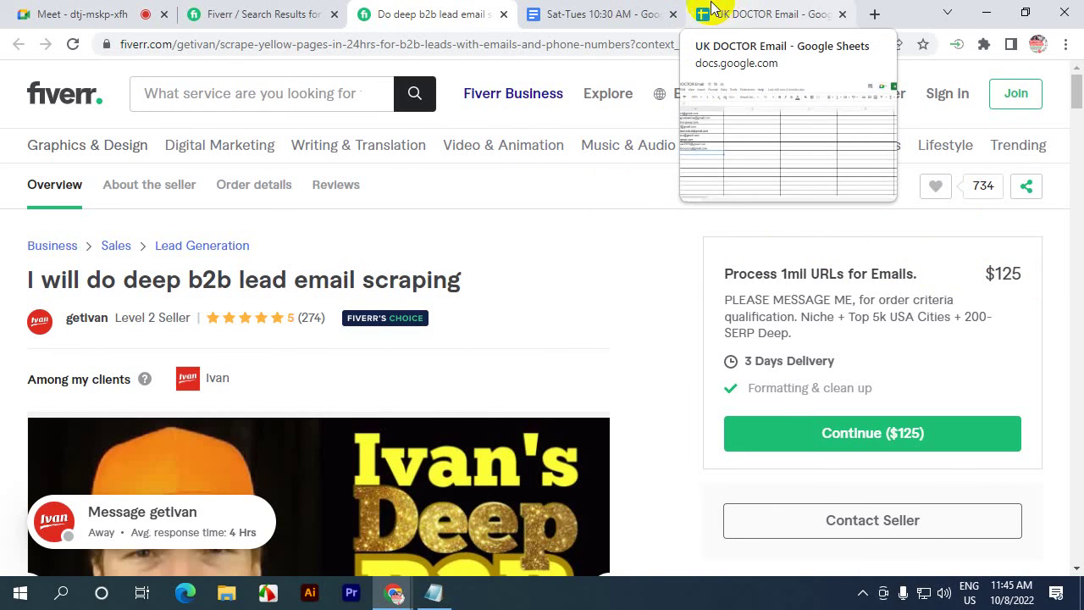
# - Look over the search query document and the UK DOCTOR Email list back up to its first address
pyautogui.click(603, 12)
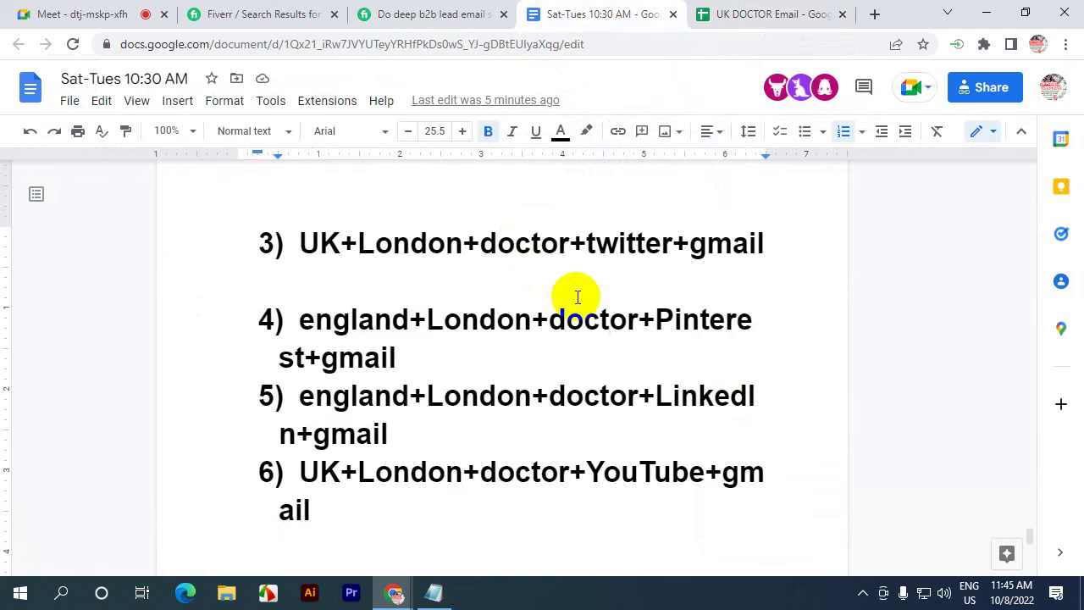
pyautogui.scroll(15, 577, 296)
pyautogui.click(783, 10)
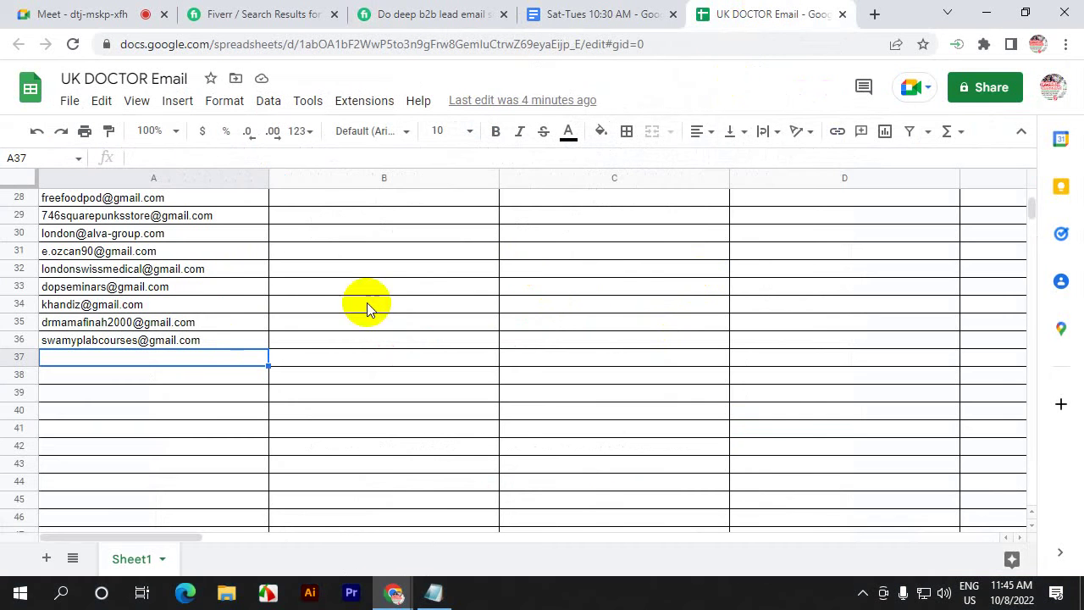
pyautogui.click(125, 389)
pyautogui.scroll(9, 128, 376)
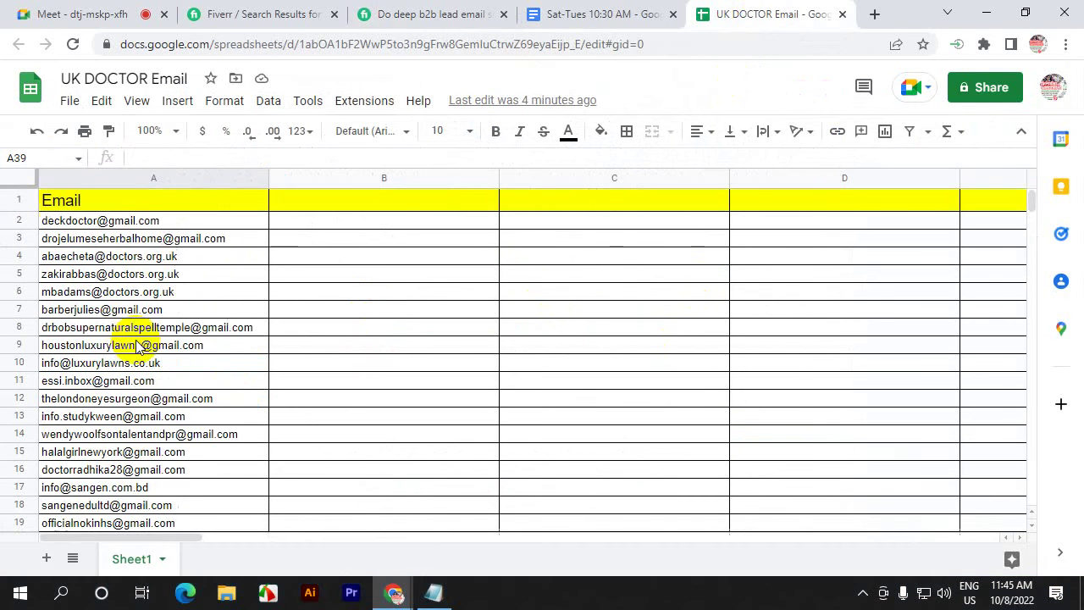
pyautogui.click(146, 221)
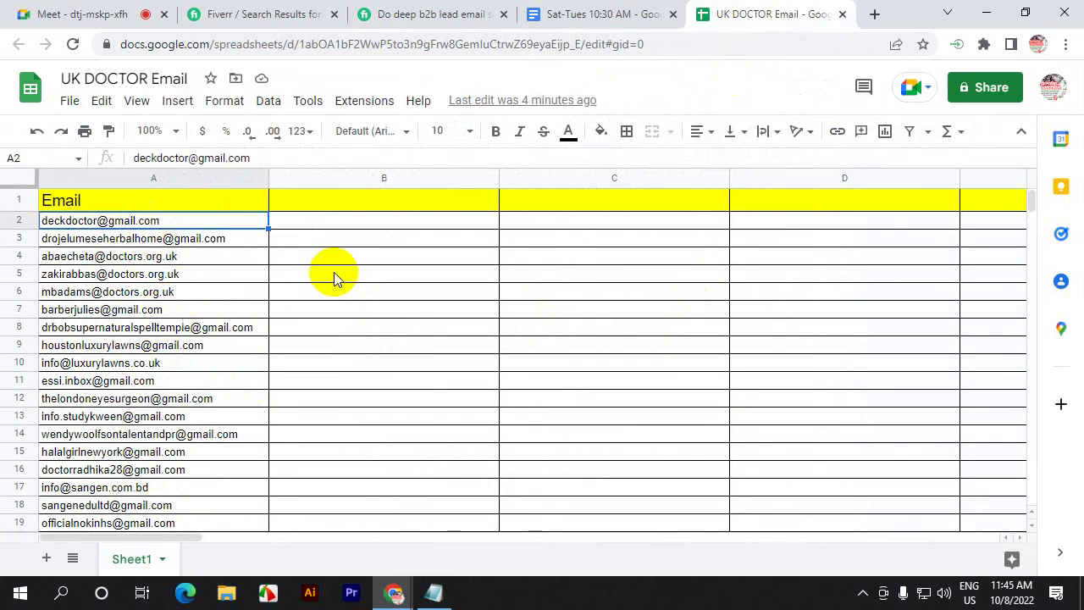
# - Compare the starting prices of the email list gigs across the Fiverr search results and their Fiverr's Choice price groups
pyautogui.click(271, 13)
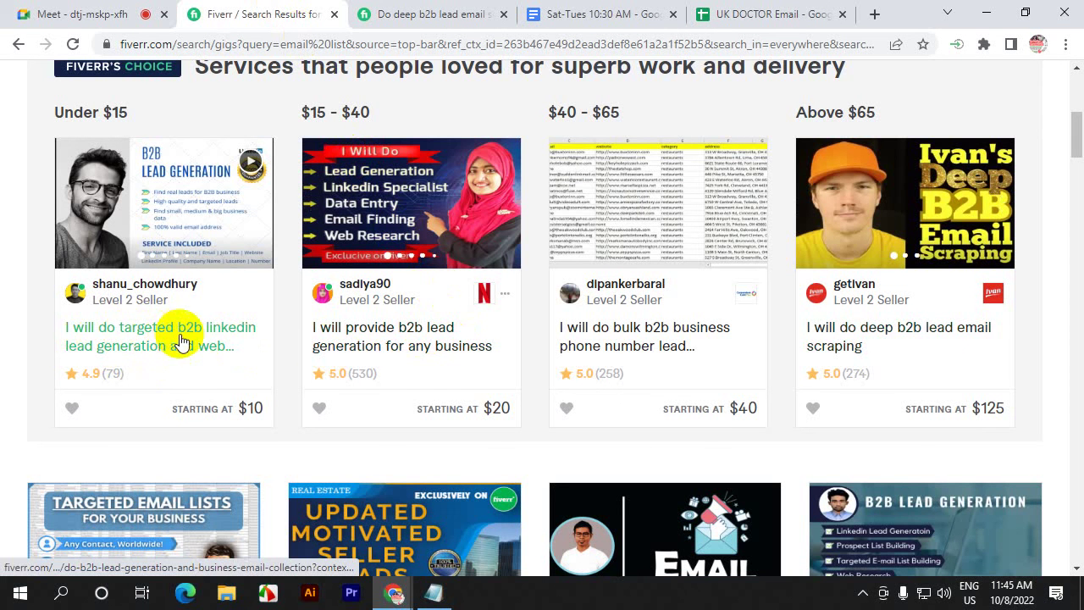
pyautogui.scroll(-3, 208, 339)
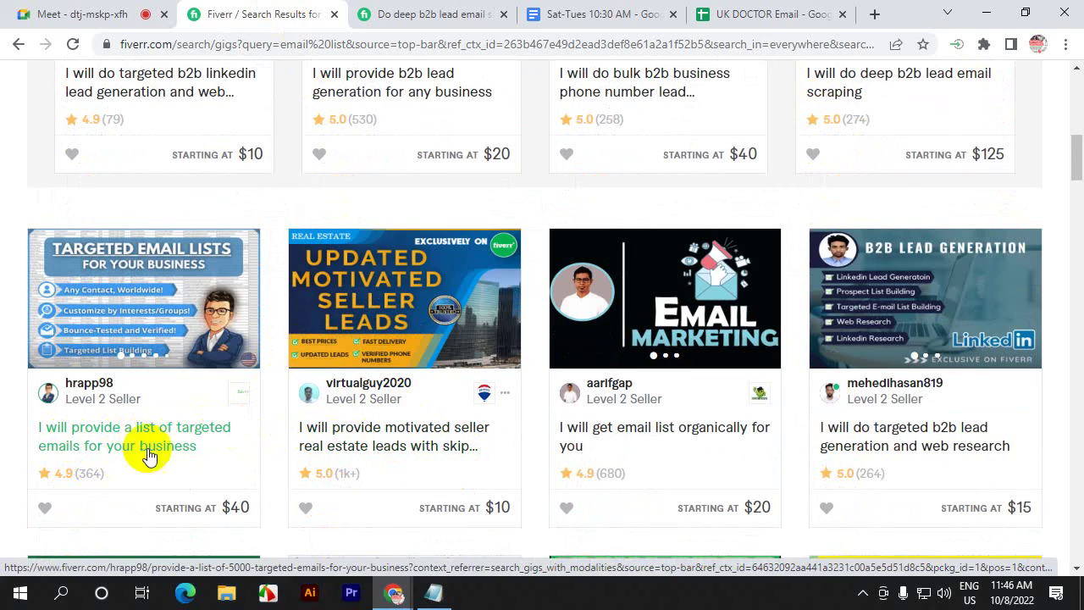
pyautogui.scroll(-7, 659, 377)
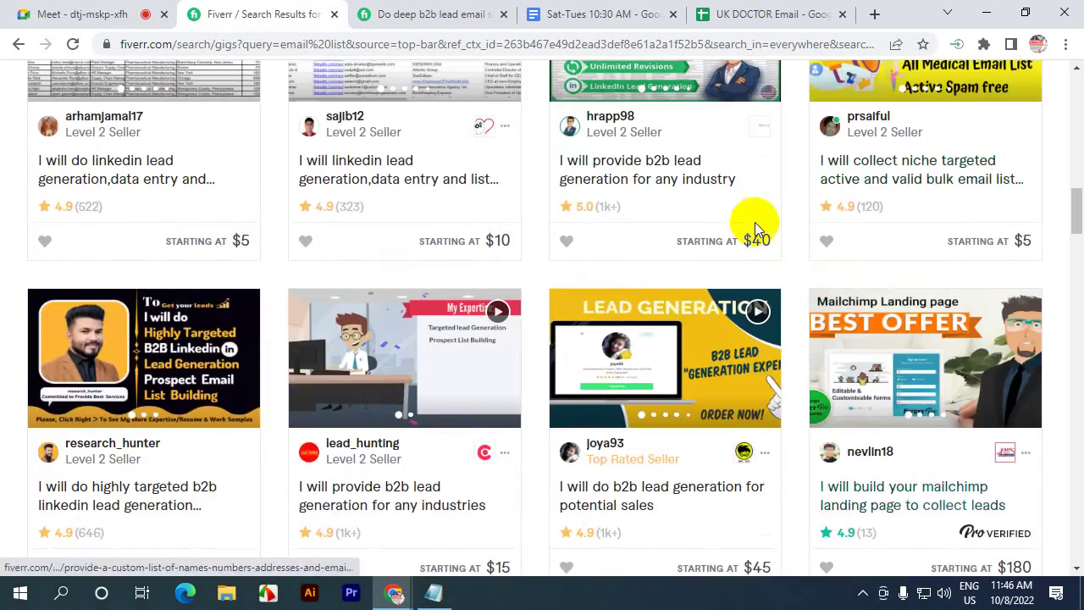
pyautogui.scroll(15, 754, 222)
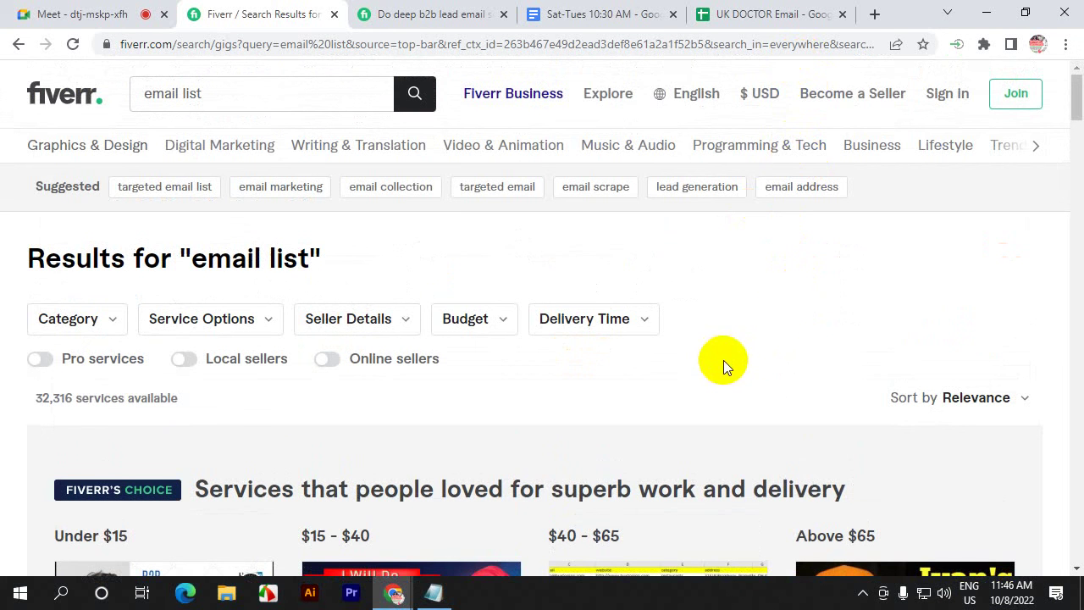
pyautogui.scroll(-4, 792, 283)
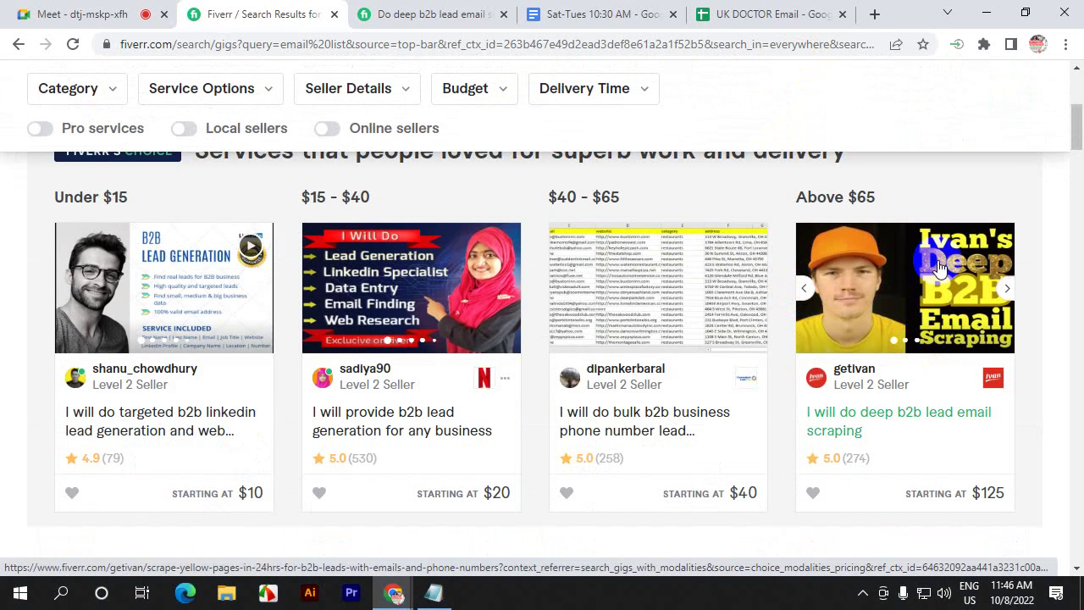
pyautogui.scroll(4, 727, 293)
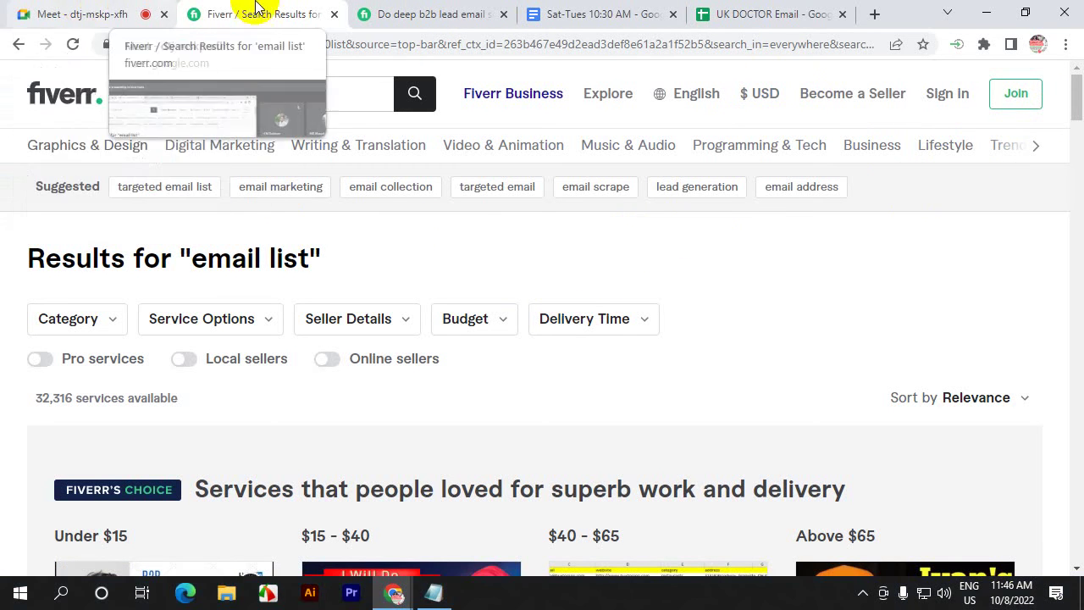
# - Review the Sat-Tues 10:30 AM class notes through to the London doctor search queries under B2b Lead Collection
pyautogui.click(623, 7)
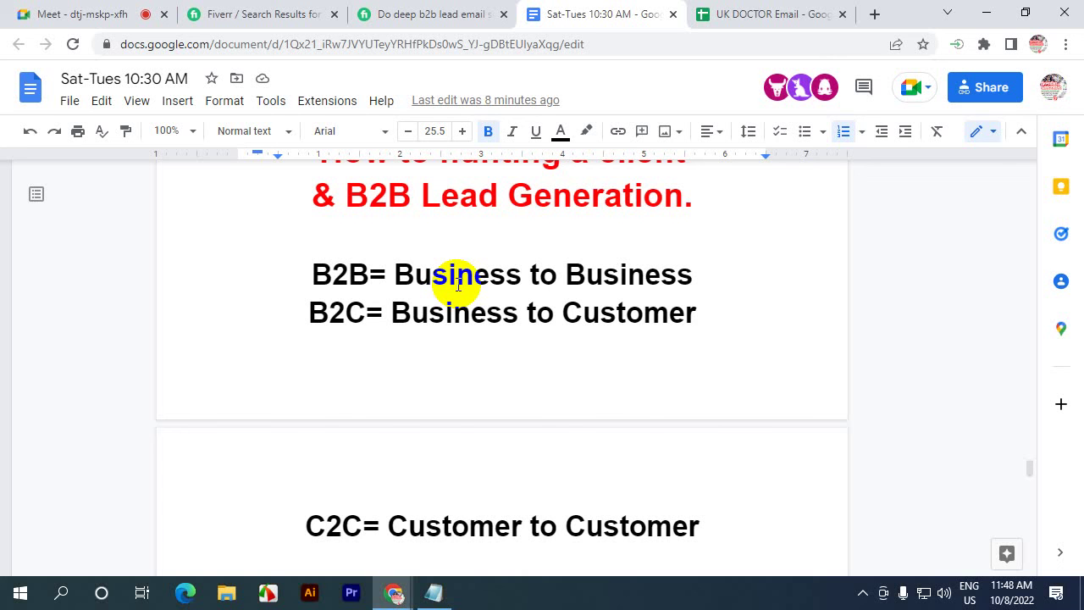
pyautogui.scroll(7, 469, 273)
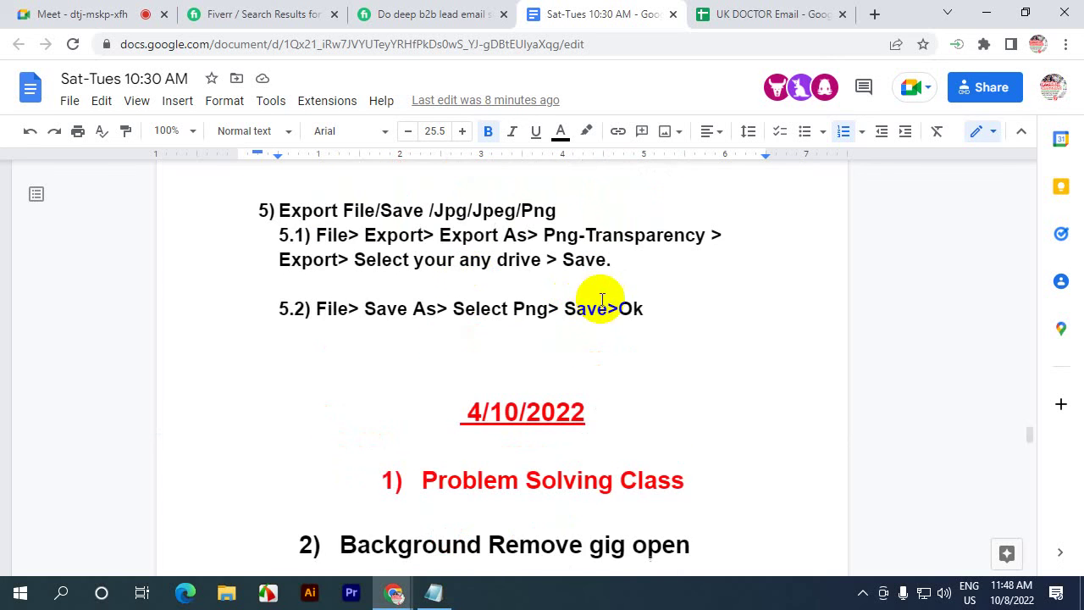
pyautogui.scroll(2, 590, 293)
pyautogui.scroll(-15, 559, 315)
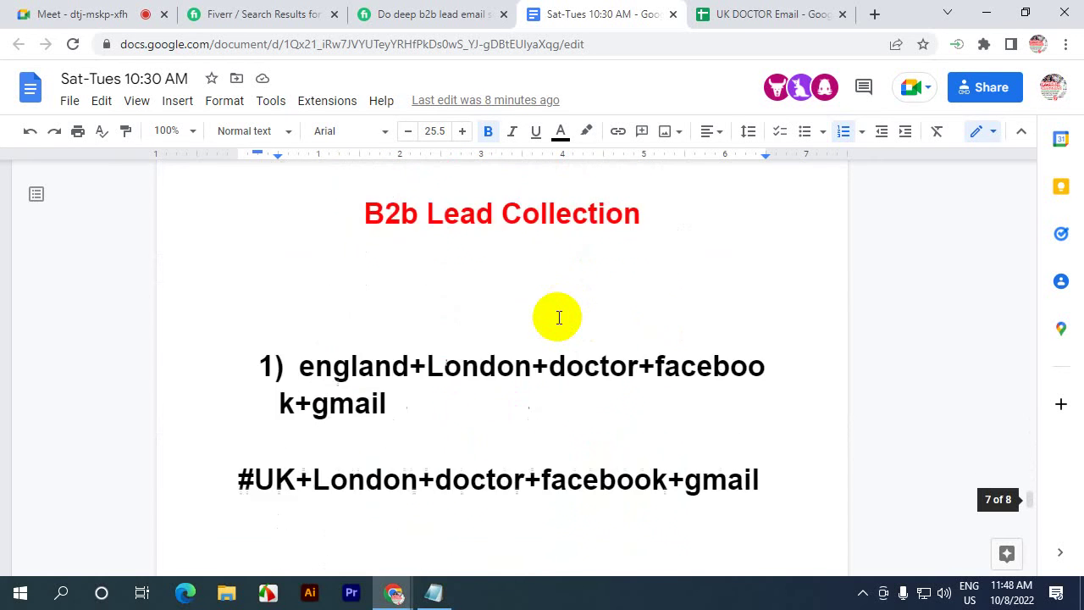
pyautogui.scroll(-1, 558, 318)
pyautogui.moveTo(392, 315); pyautogui.dragTo(444, 315)
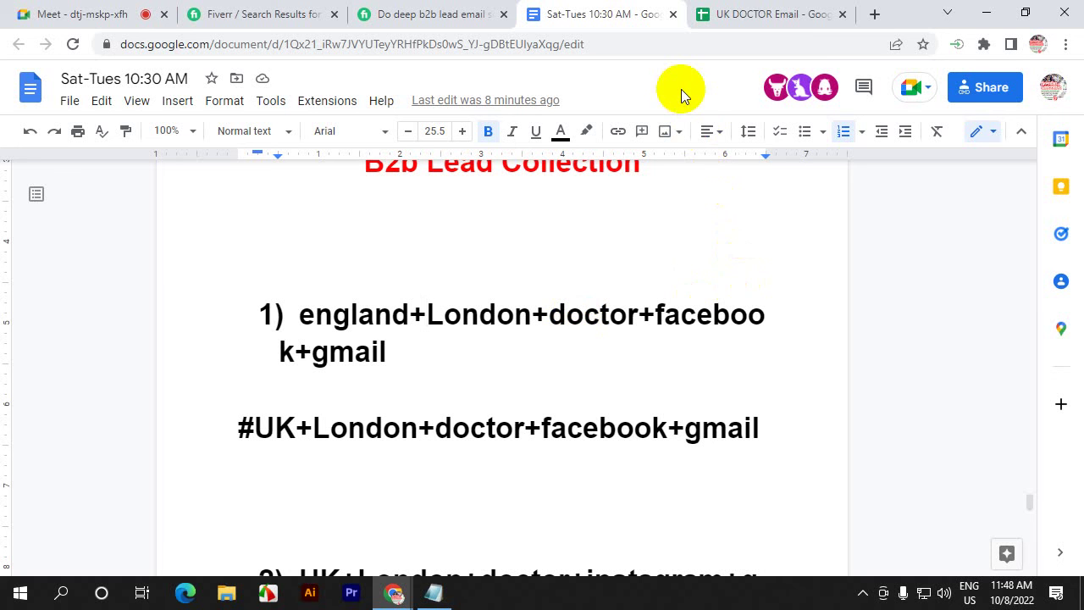
# - Search Google in a new browser tab for "late night pizza london" and look over the listed places
pyautogui.click(874, 14)
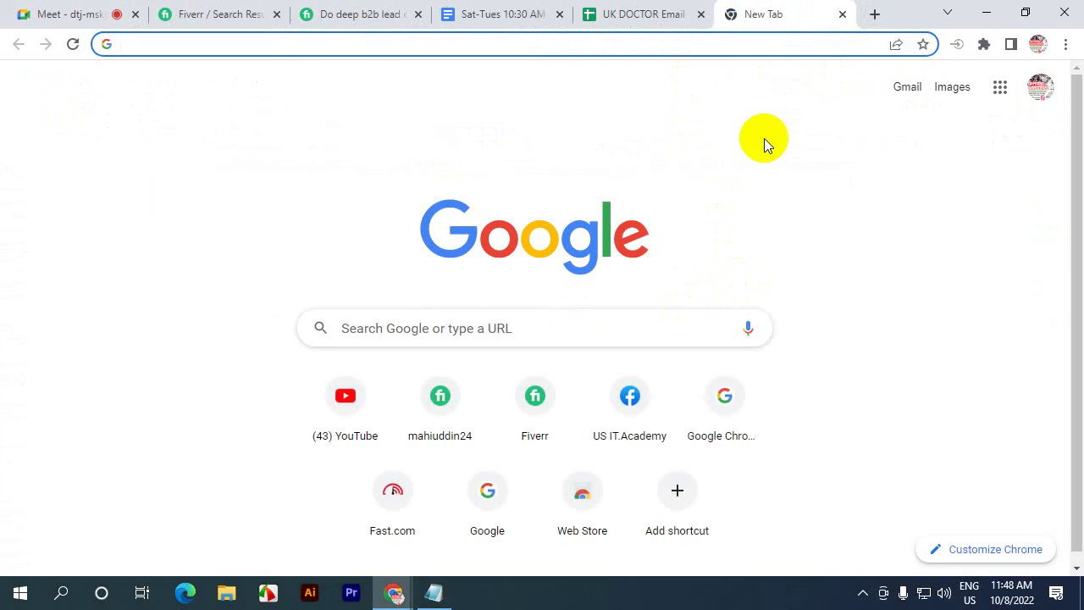
pyautogui.write('late')
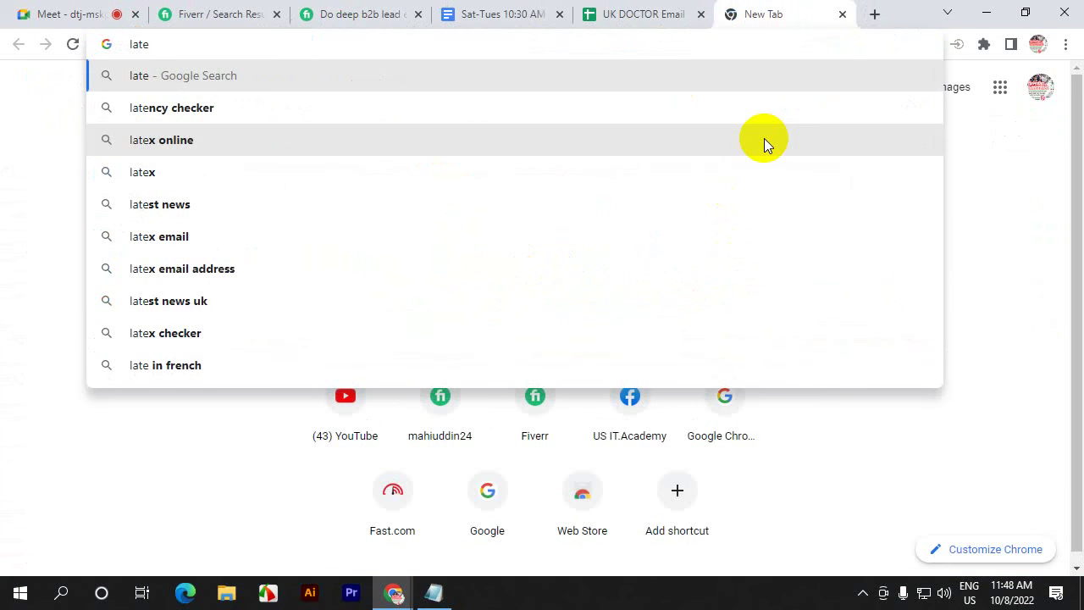
pyautogui.write(' night p')
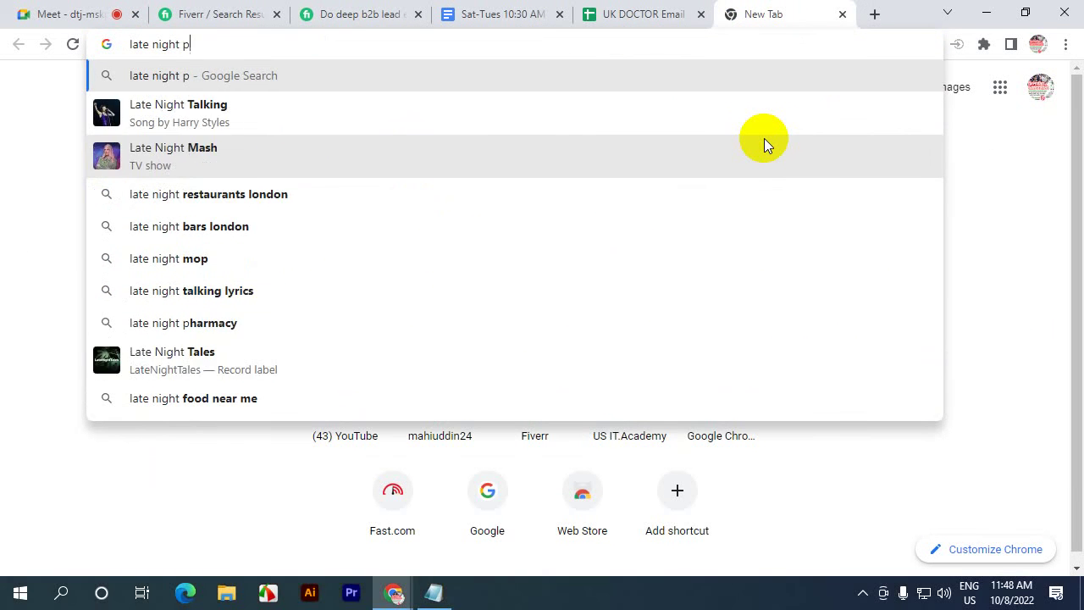
pyautogui.write('izza')
pyautogui.press('Return')
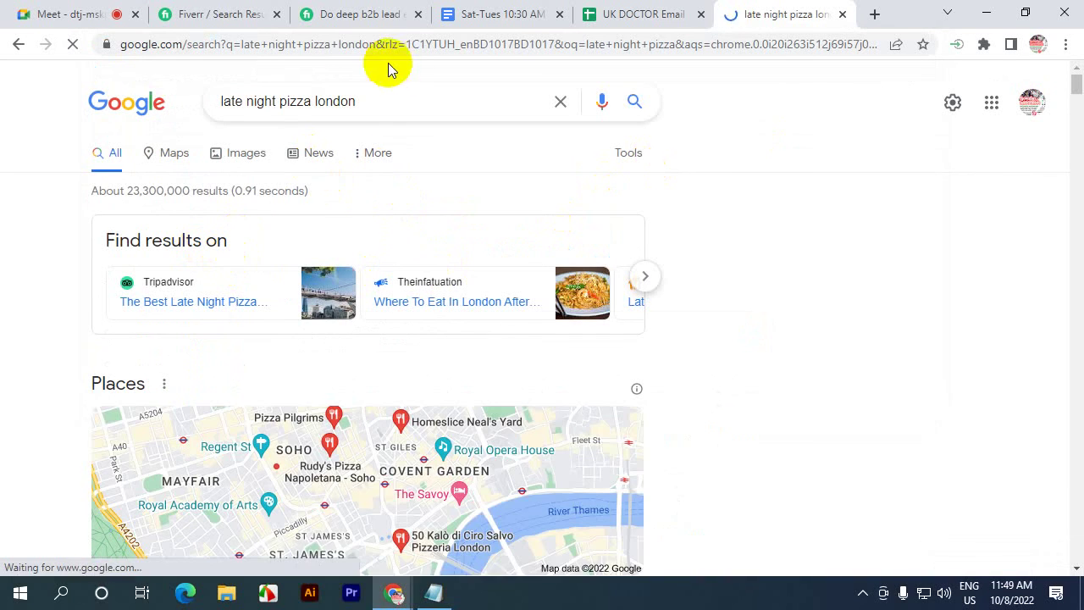
pyautogui.scroll(-7, 378, 282)
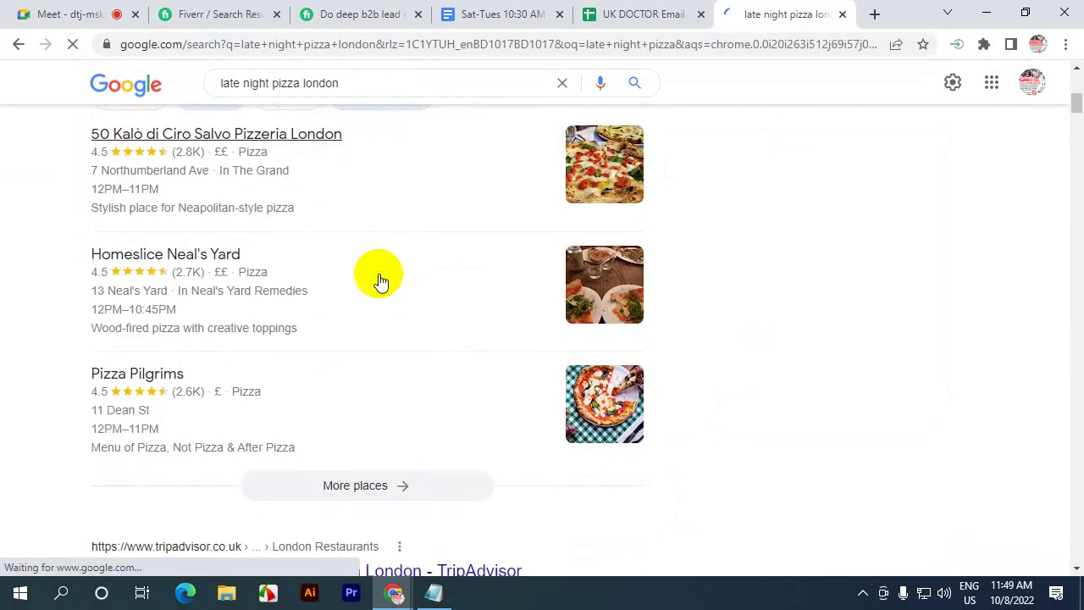
pyautogui.scroll(7, 356, 262)
pyautogui.scroll(-6, 331, 254)
pyautogui.scroll(7, 331, 261)
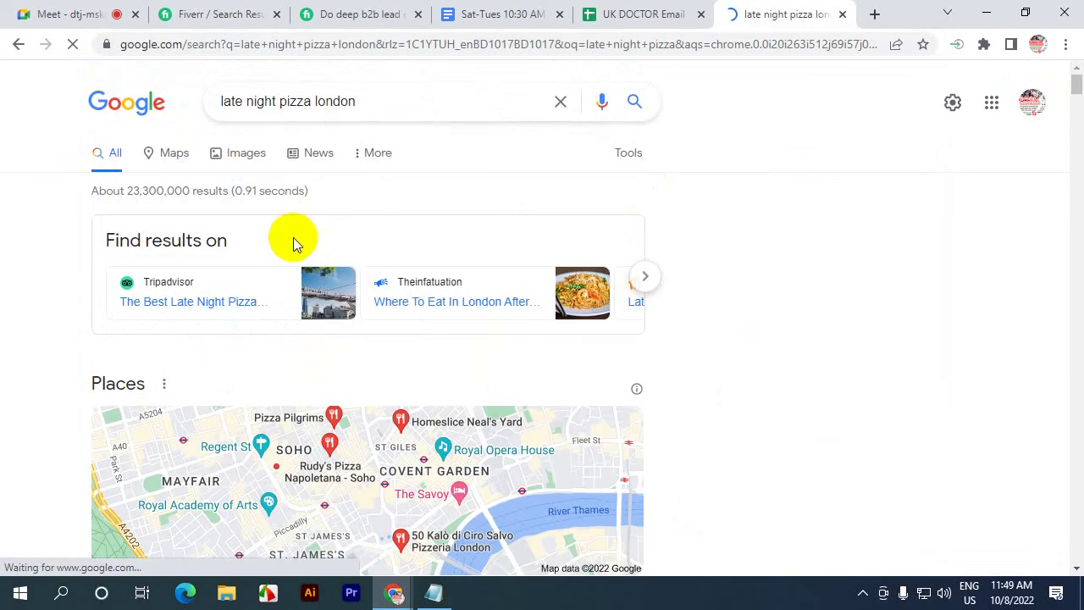
# - Shorten the Google query to "latenight pizza", run it and look over the pizza places listed
pyautogui.click(247, 101)
pyautogui.press('BackSpace')
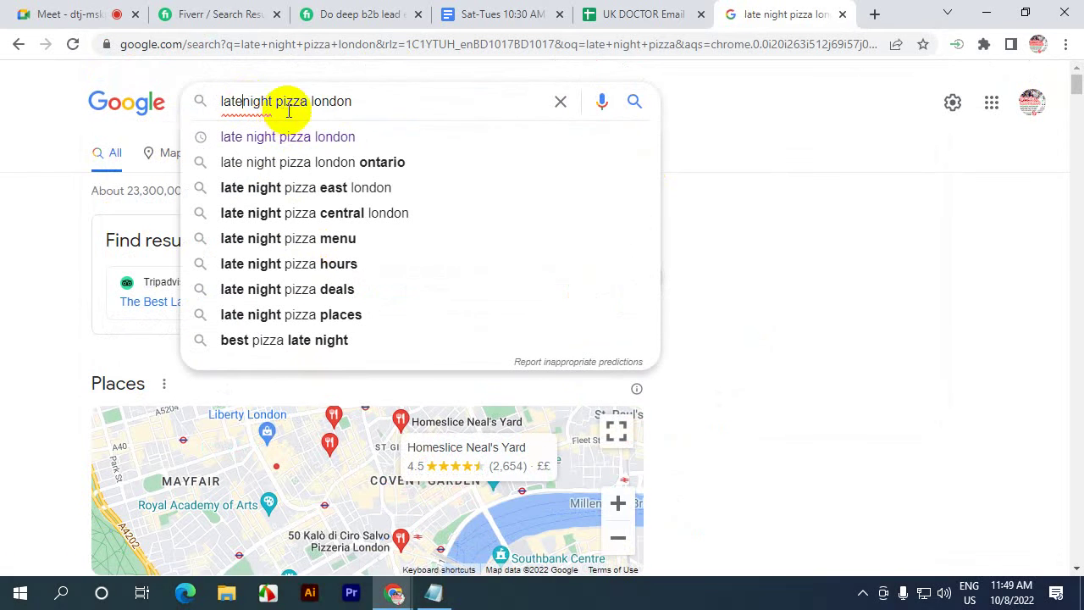
pyautogui.doubleClick(322, 101)
pyautogui.press('BackSpace')
pyautogui.press('BackSpace')
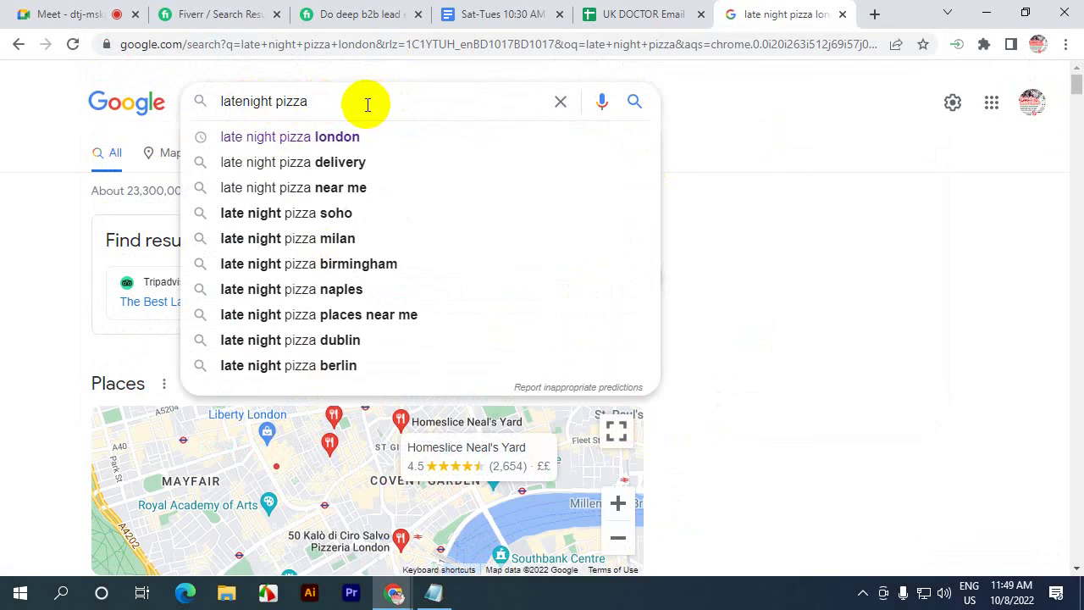
pyautogui.press('Return')
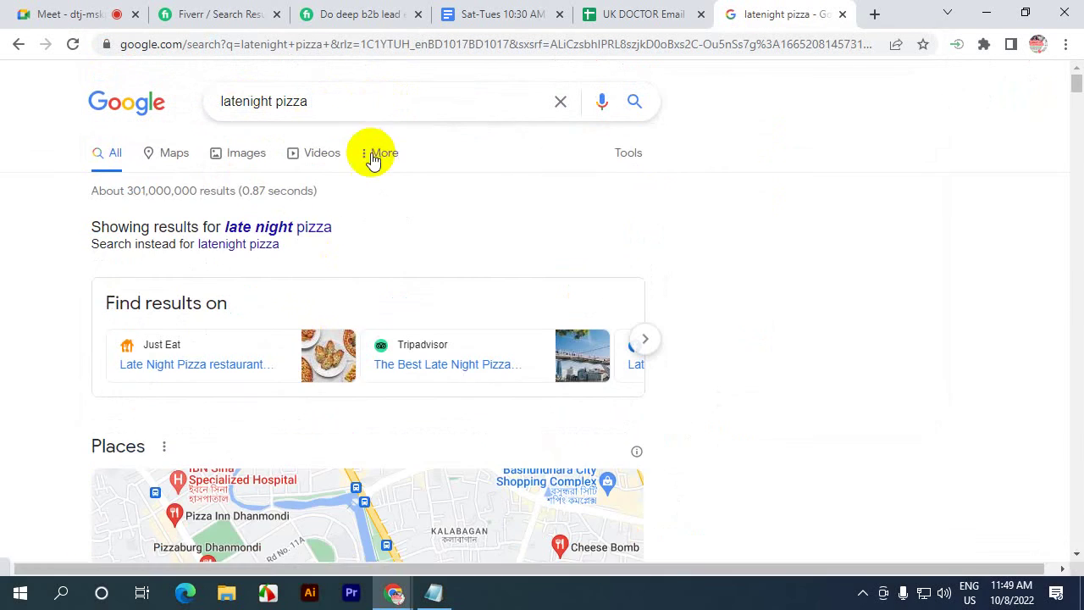
pyautogui.scroll(-4, 370, 158)
pyautogui.scroll(1, 375, 160)
pyautogui.scroll(-3, 375, 160)
pyautogui.scroll(1, 351, 106)
# - Search Google for "latenight pizza canada" and open the Late Night Pizza website at latenightpizza.com
pyautogui.click(353, 84)
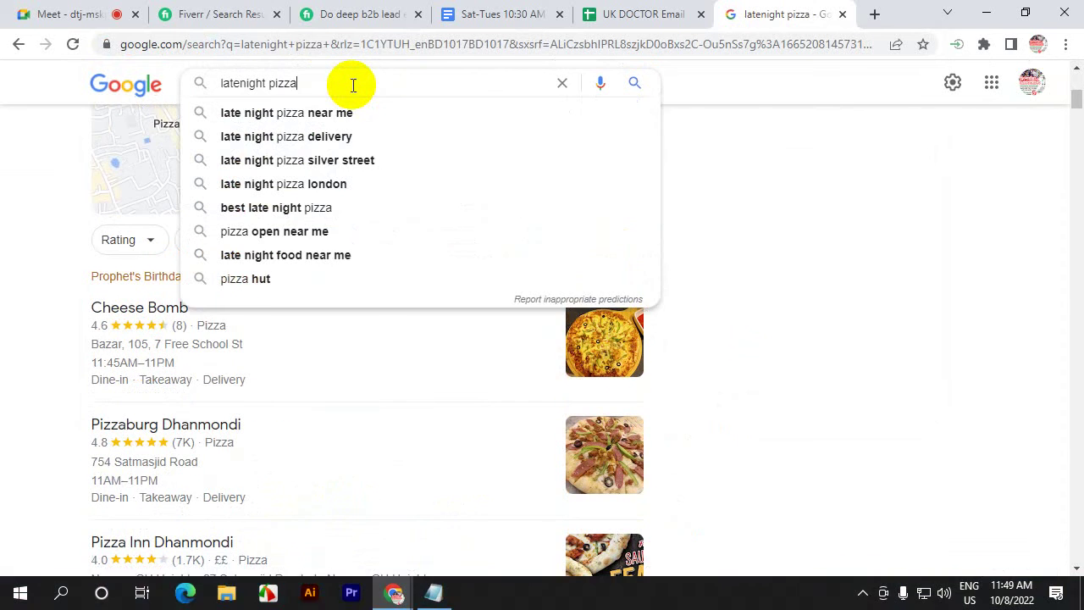
pyautogui.write('canada')
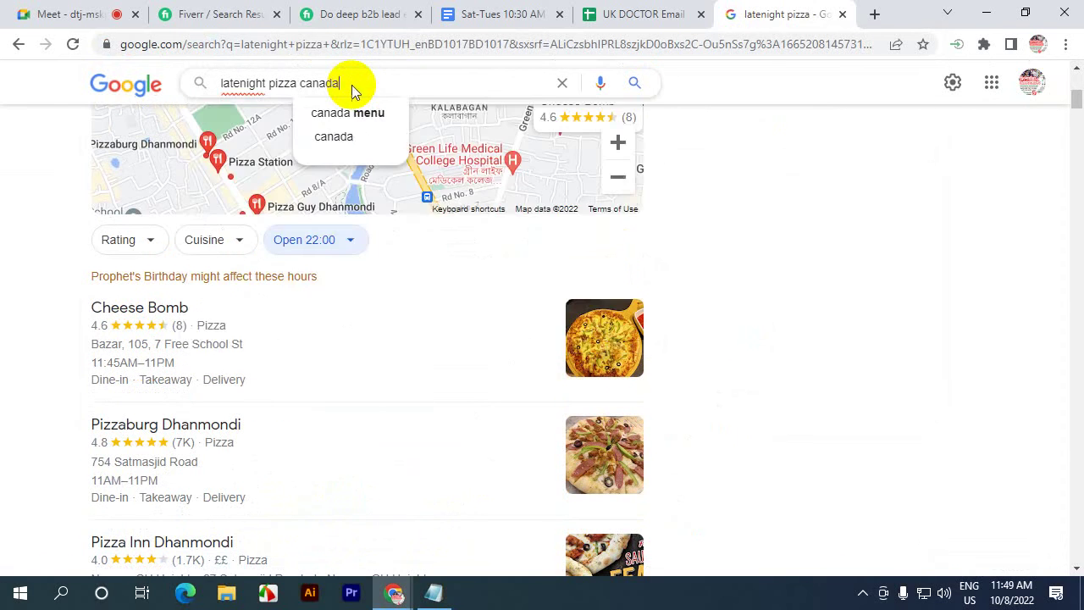
pyautogui.press('Return')
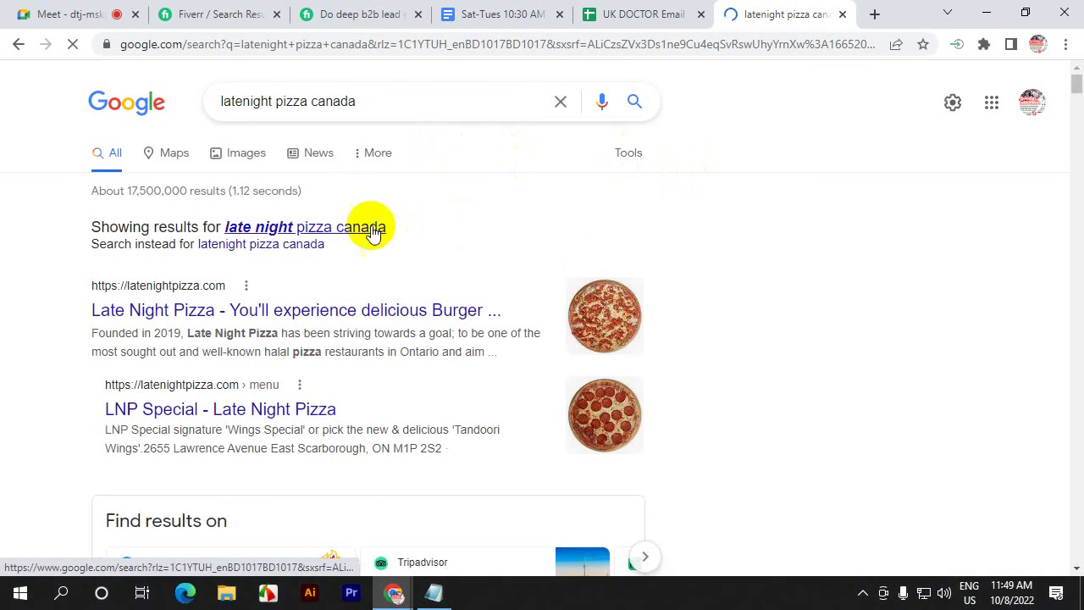
pyautogui.click(203, 309)
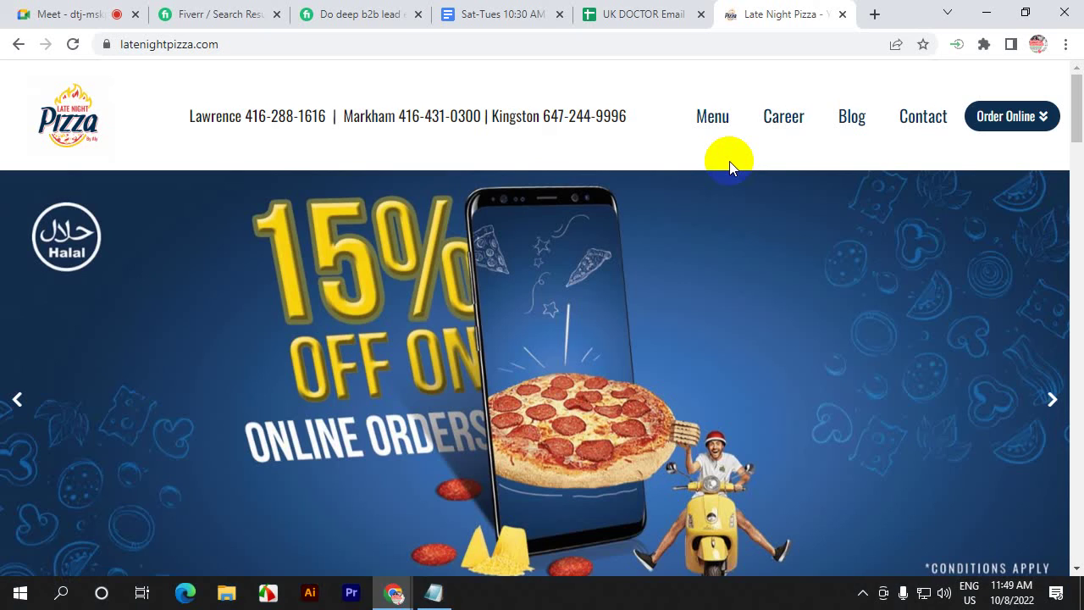
# - Examine the Late Night Pizza home page from the banner through Daily Special and Wings Time to the customer reviews
pyautogui.scroll(-10, 809, 229)
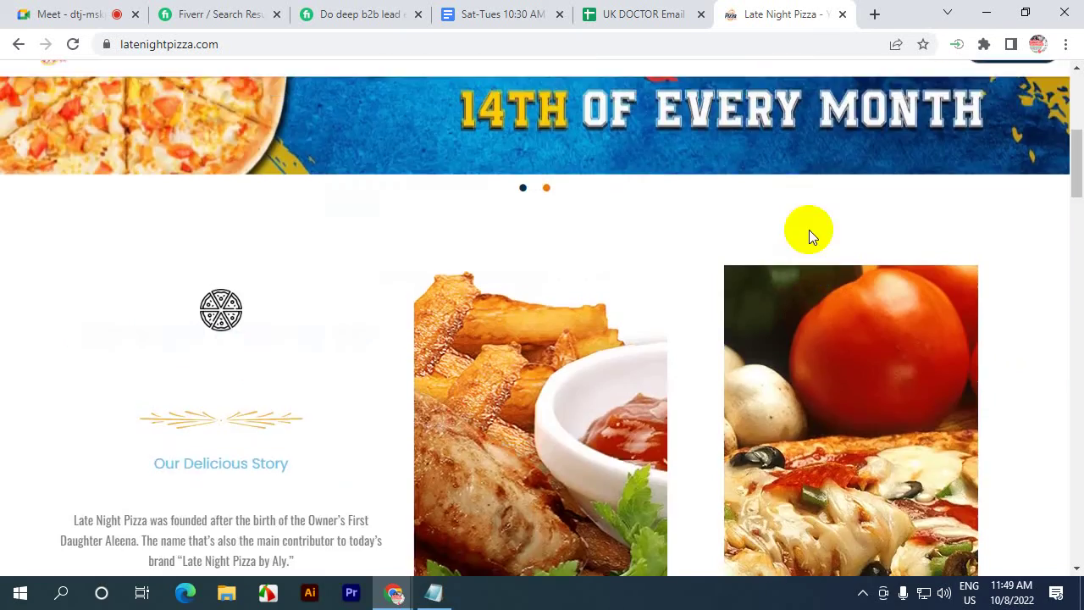
pyautogui.scroll(-12, 467, 370)
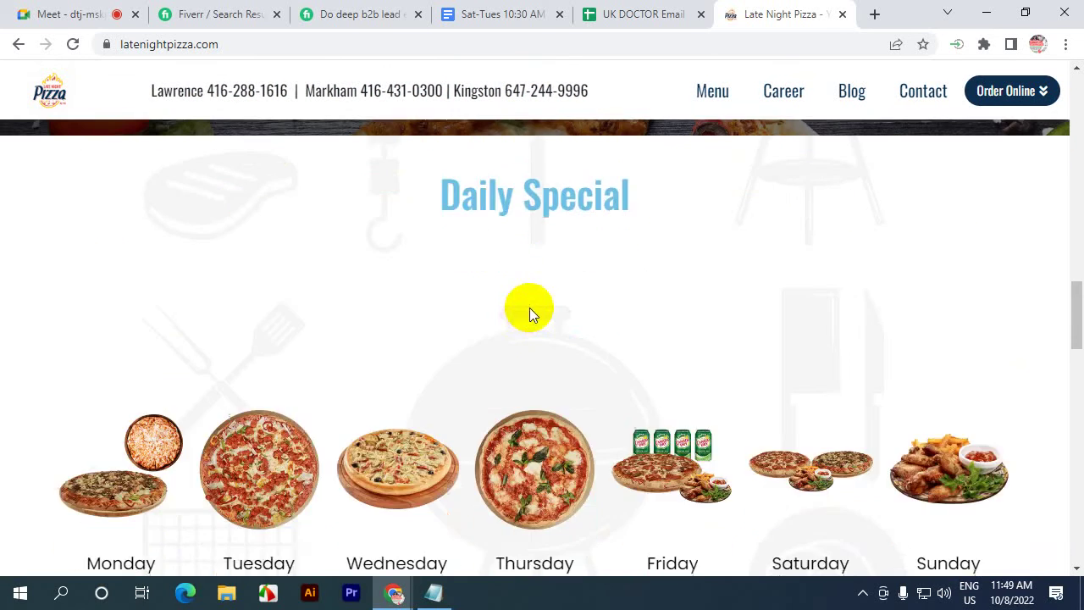
pyautogui.scroll(5, 541, 305)
pyautogui.scroll(-4, 556, 297)
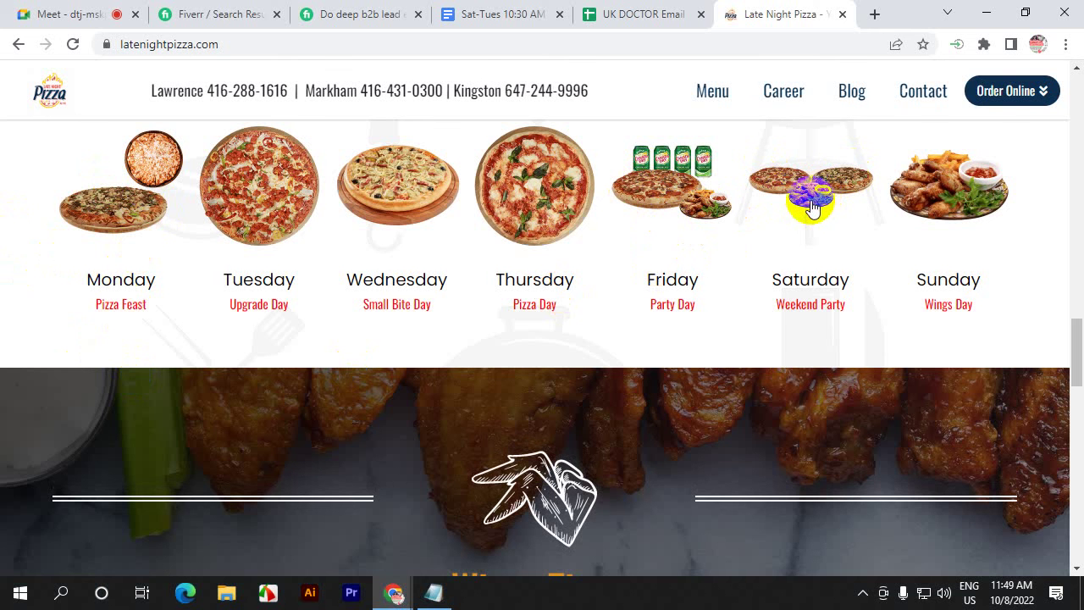
pyautogui.scroll(-13, 818, 209)
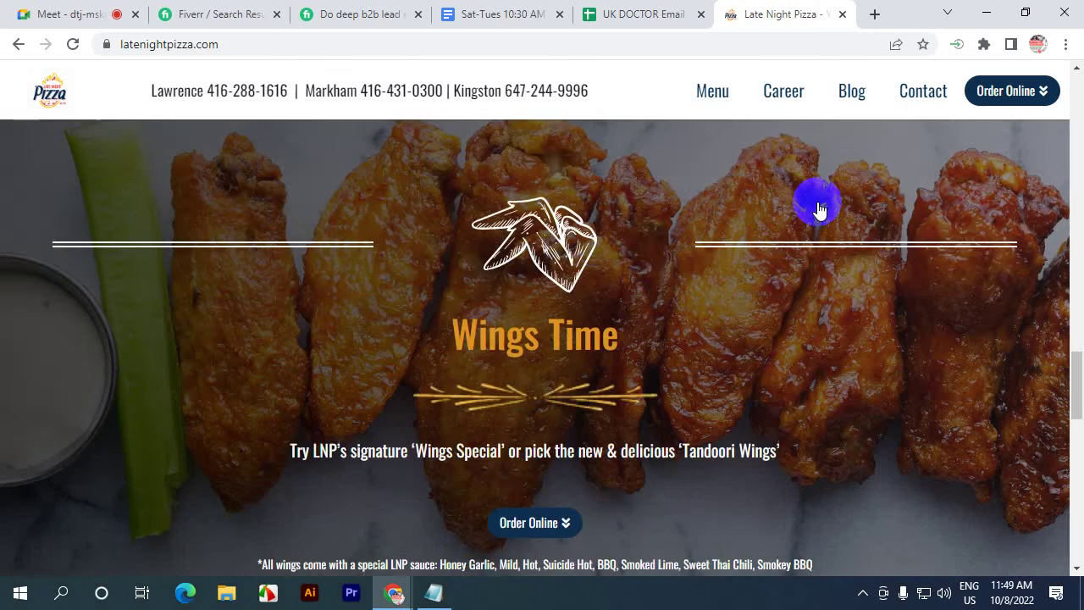
pyautogui.scroll(20, 778, 231)
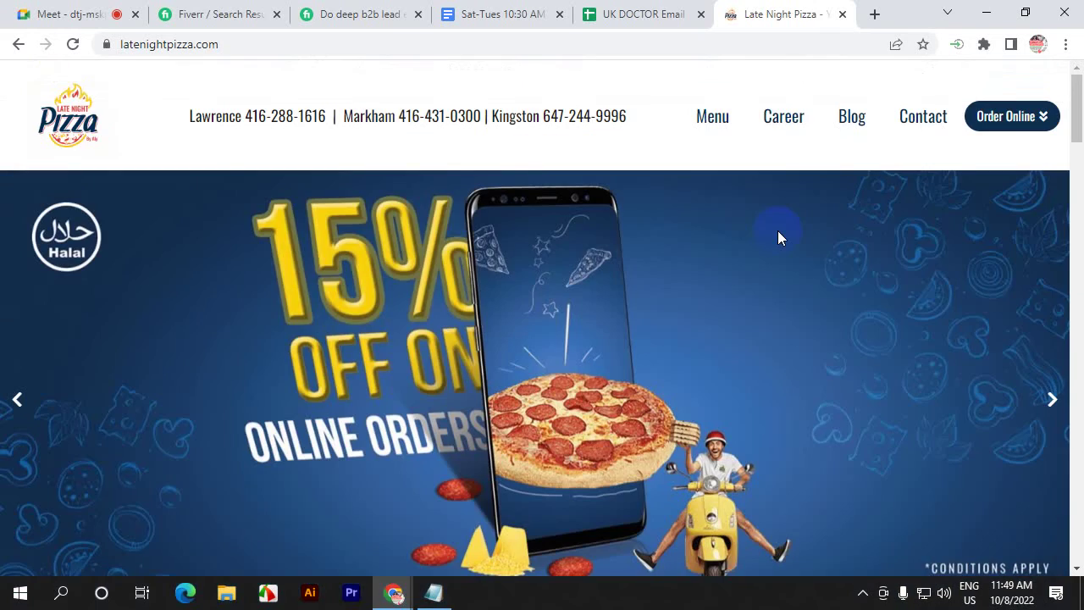
pyautogui.scroll(-1, 742, 242)
pyautogui.scroll(-15, 740, 247)
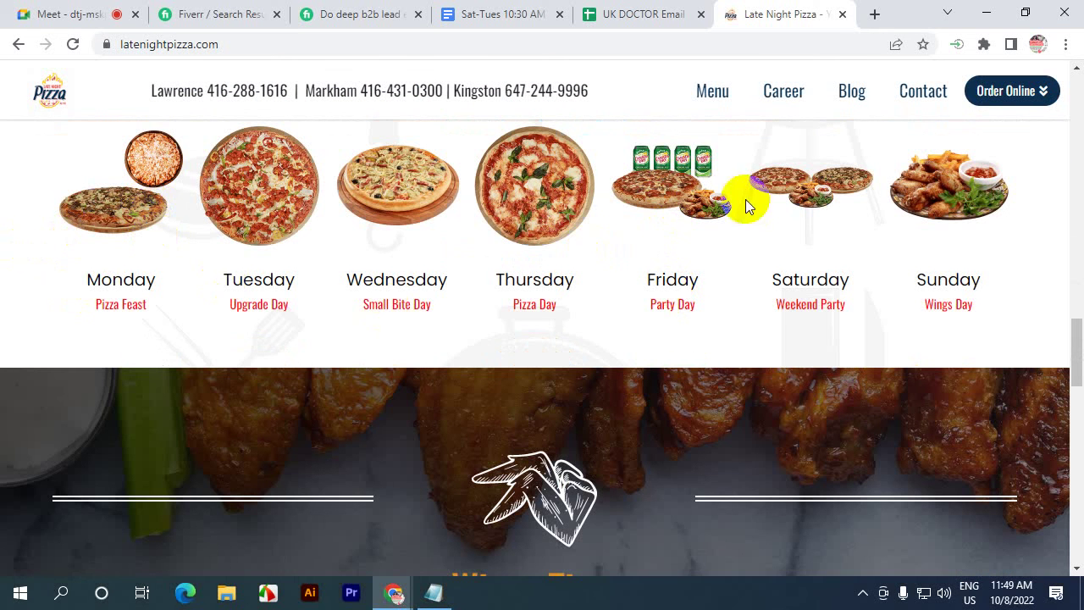
pyautogui.scroll(-1, 915, 211)
pyautogui.scroll(-6, 891, 217)
pyautogui.scroll(8, 890, 217)
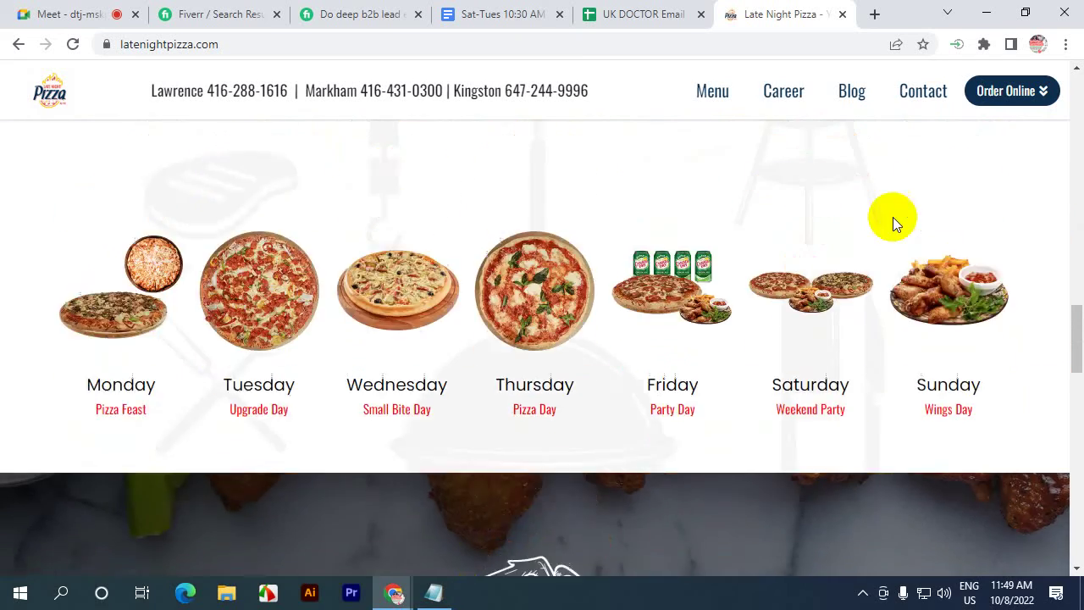
pyautogui.scroll(-10, 889, 218)
pyautogui.scroll(-8, 885, 218)
pyautogui.scroll(16, 884, 216)
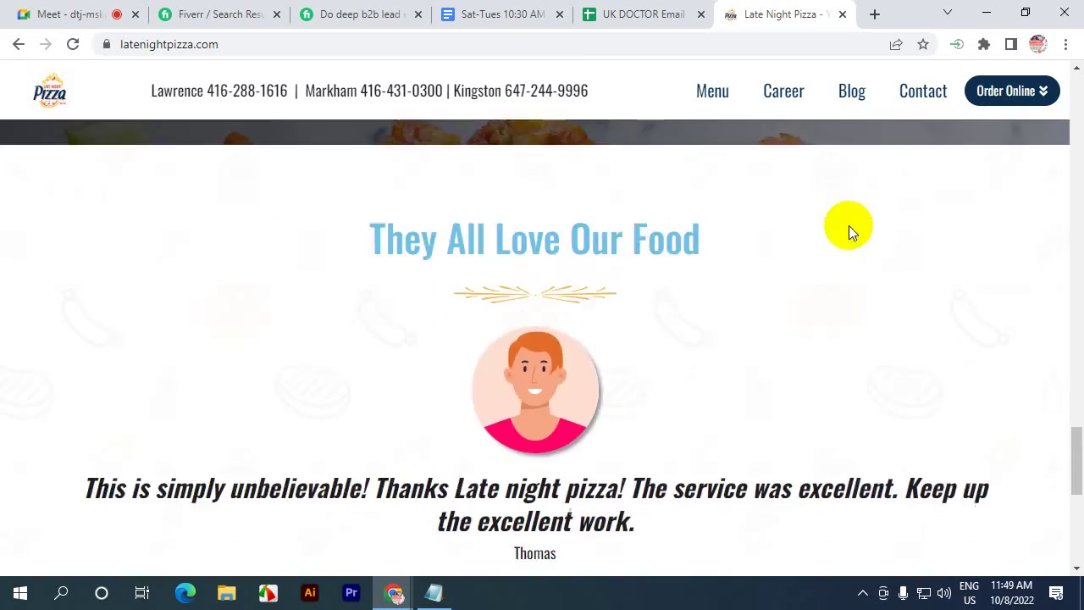
pyautogui.scroll(5, 853, 227)
# - Open the Late Night Pizza menu page and look through its LNP Special pizzas down to the Our Menu section
pyautogui.click(715, 100)
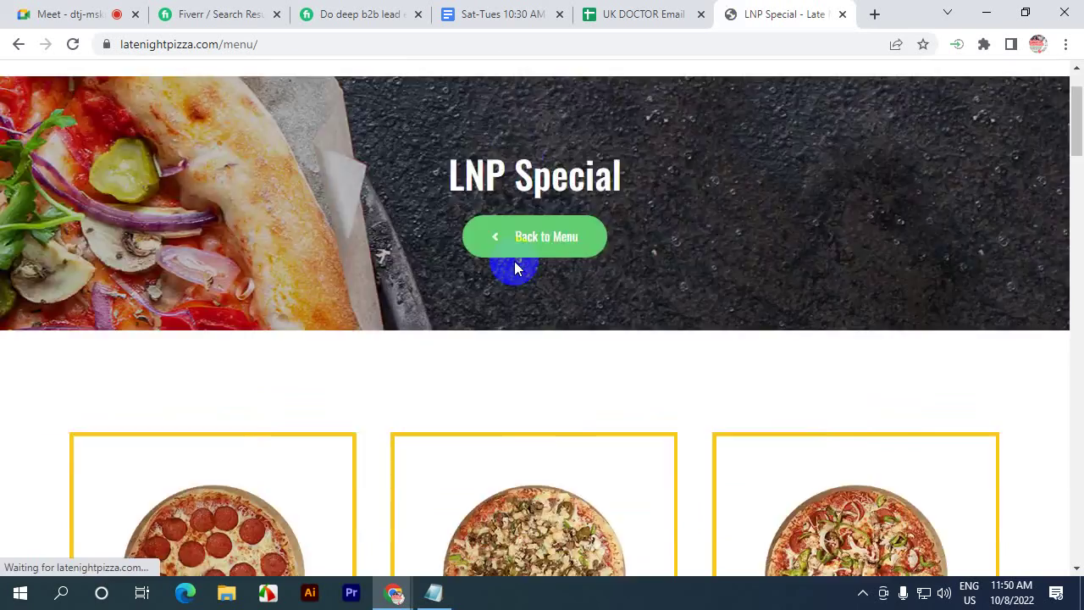
pyautogui.scroll(-3, 514, 261)
pyautogui.scroll(-10, 835, 358)
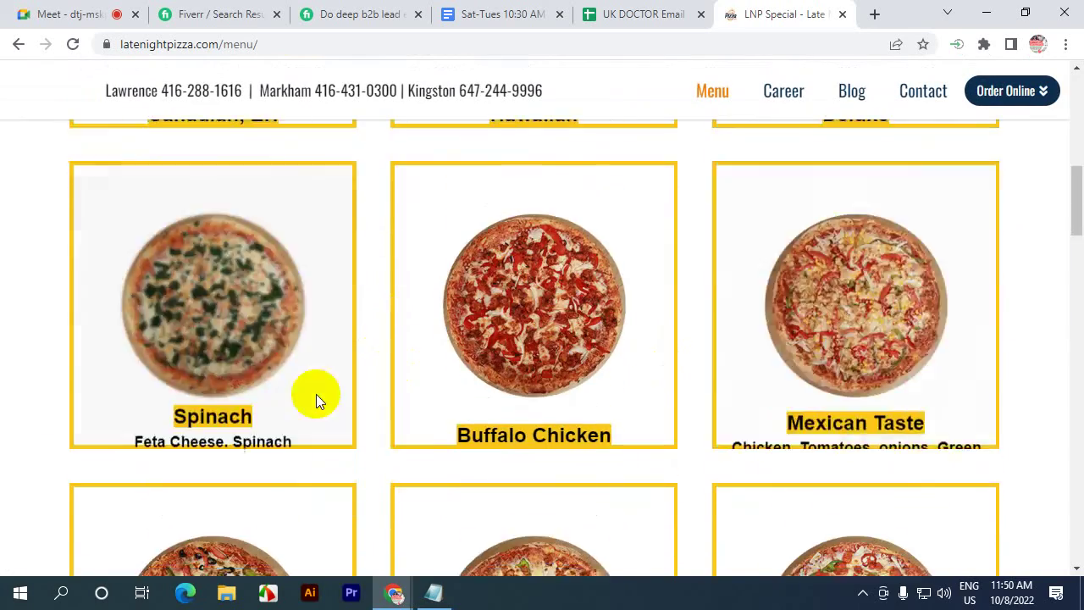
pyautogui.scroll(-5, 592, 339)
pyautogui.click(756, 305)
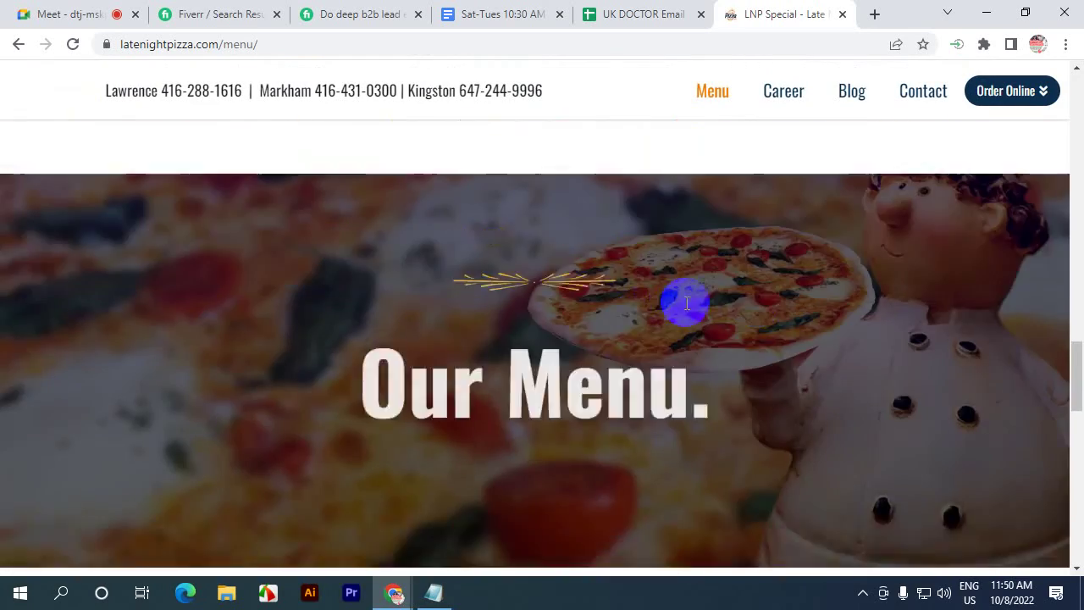
pyautogui.scroll(15, 684, 302)
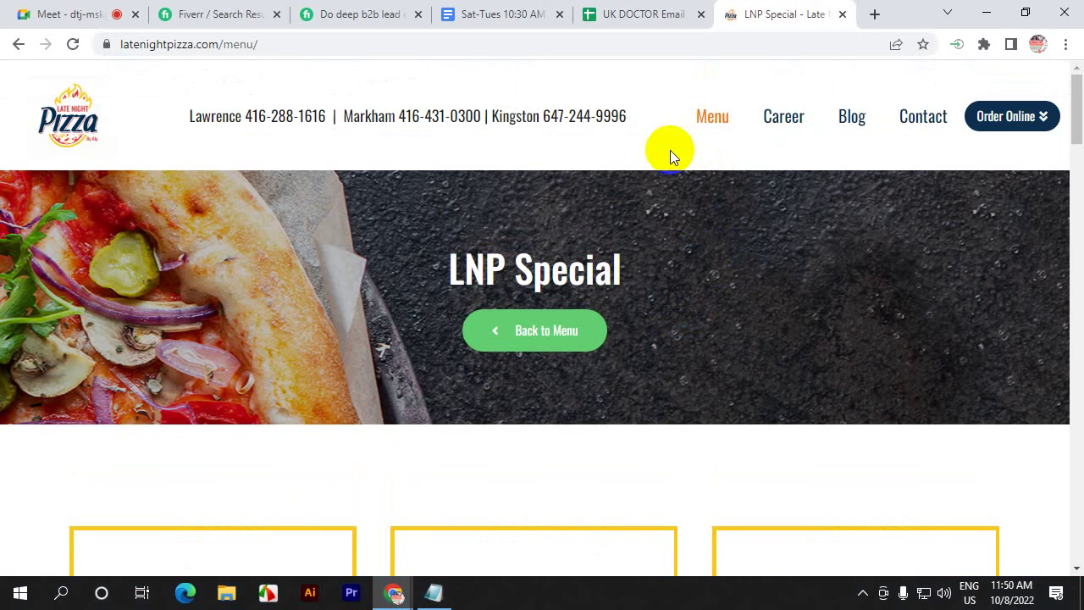
# - Look through the LNP Special pizzas on the menu page again, down past the Our Menu section
pyautogui.click(710, 186)
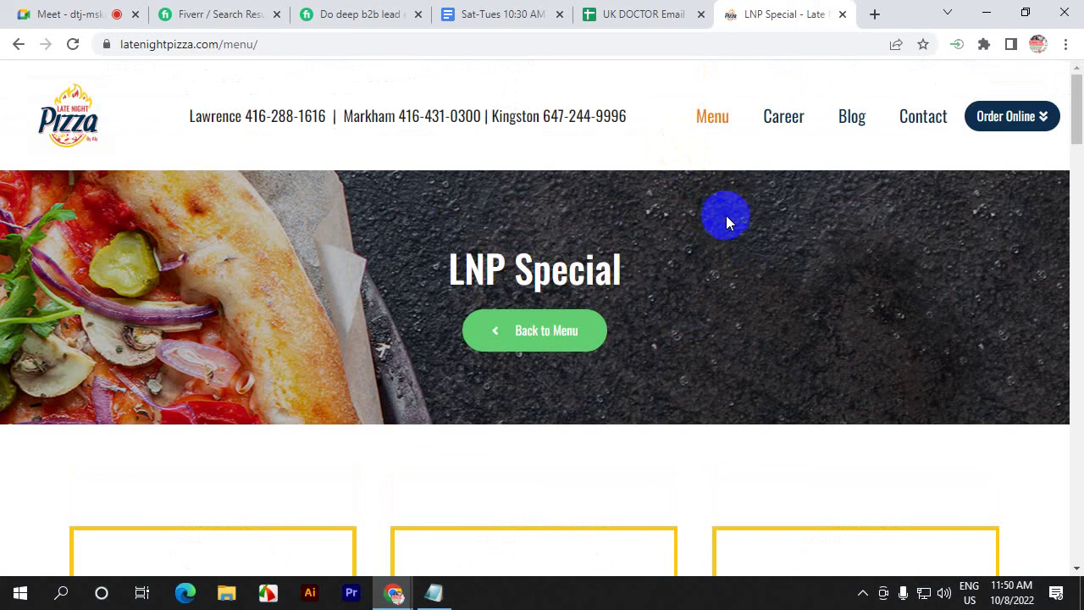
pyautogui.scroll(-4, 728, 221)
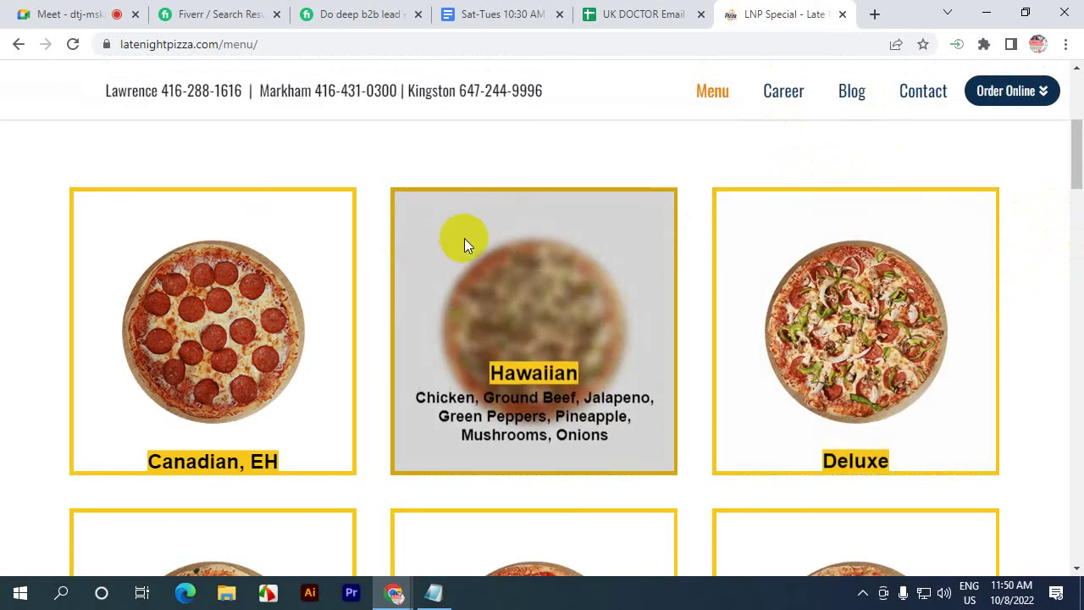
pyautogui.scroll(-15, 464, 238)
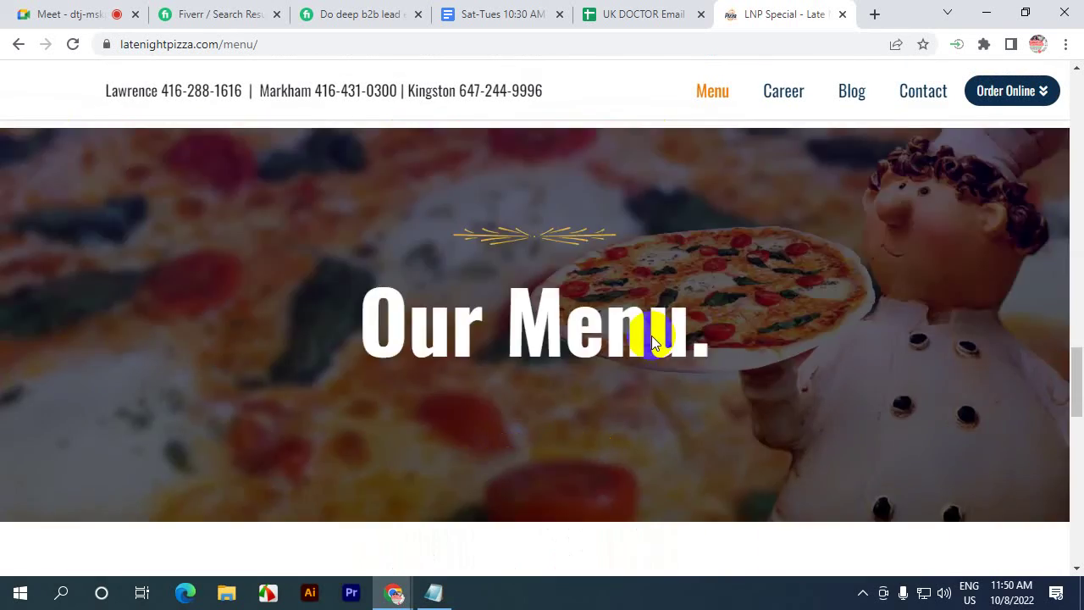
pyautogui.scroll(-5, 372, 339)
# - Return to the Late Night Pizza home page and look over its Monday to Sunday specials and the giveaway banner
pyautogui.click(19, 44)
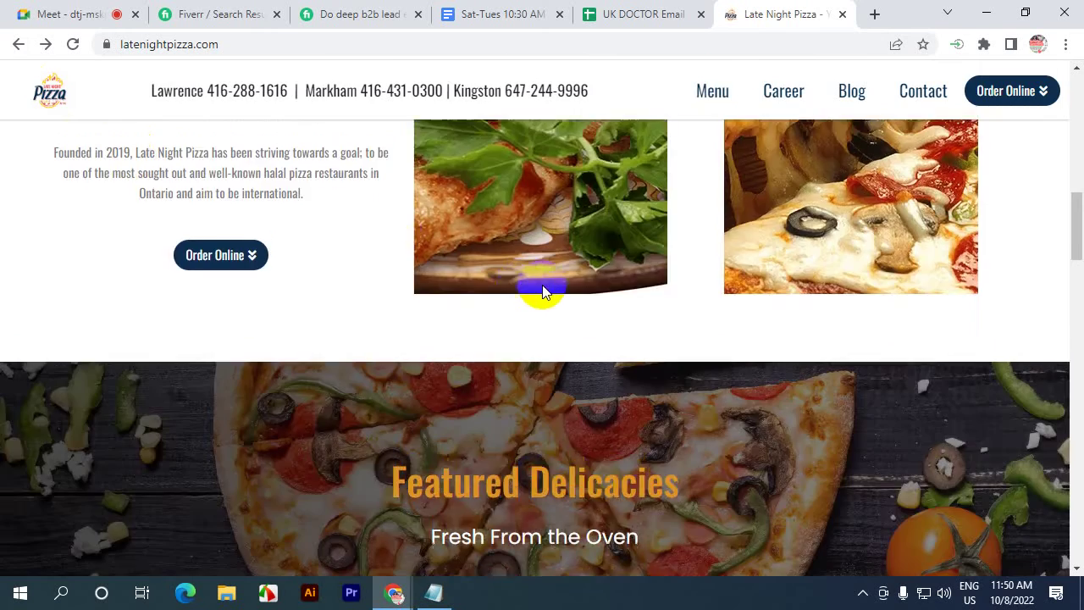
pyautogui.scroll(-15, 542, 291)
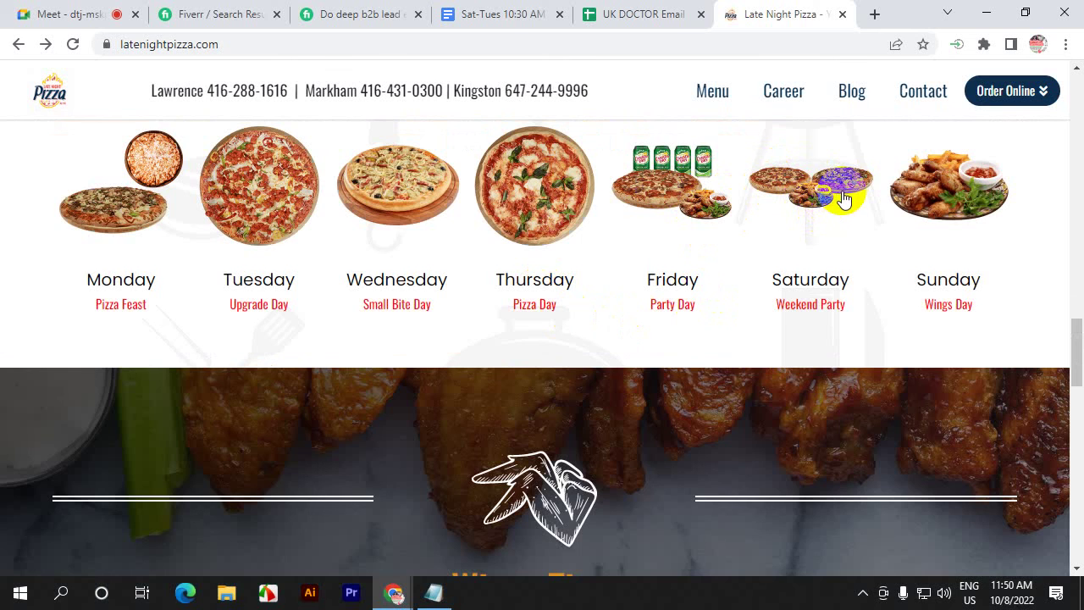
pyautogui.scroll(15, 842, 197)
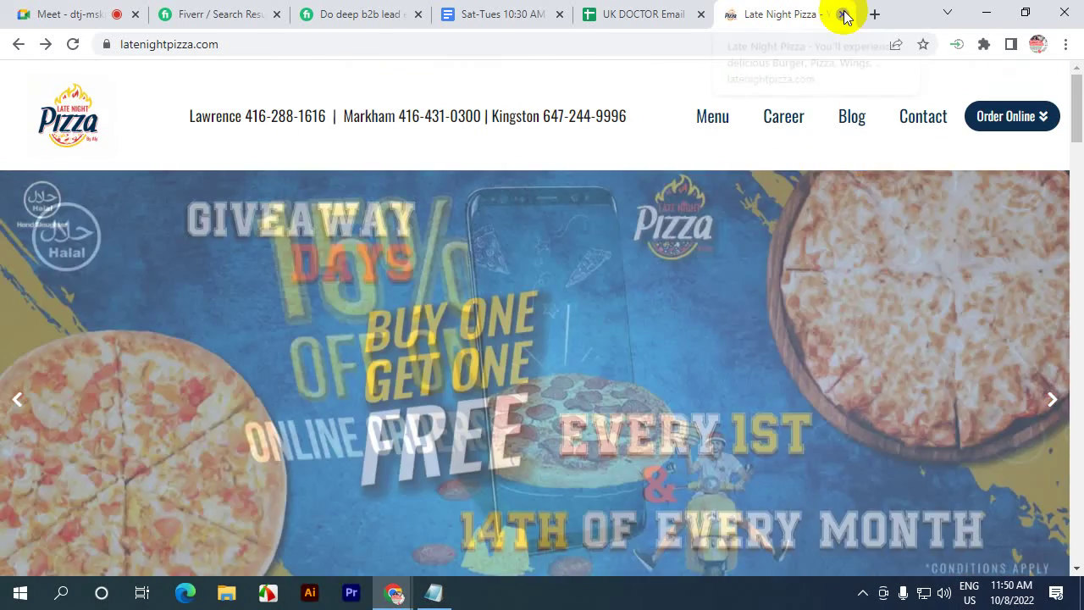
# - Close the Late Night Pizza website and select cell A6 in the UK DOCTOR Email spreadsheet
pyautogui.click(843, 15)
pyautogui.click(754, 13)
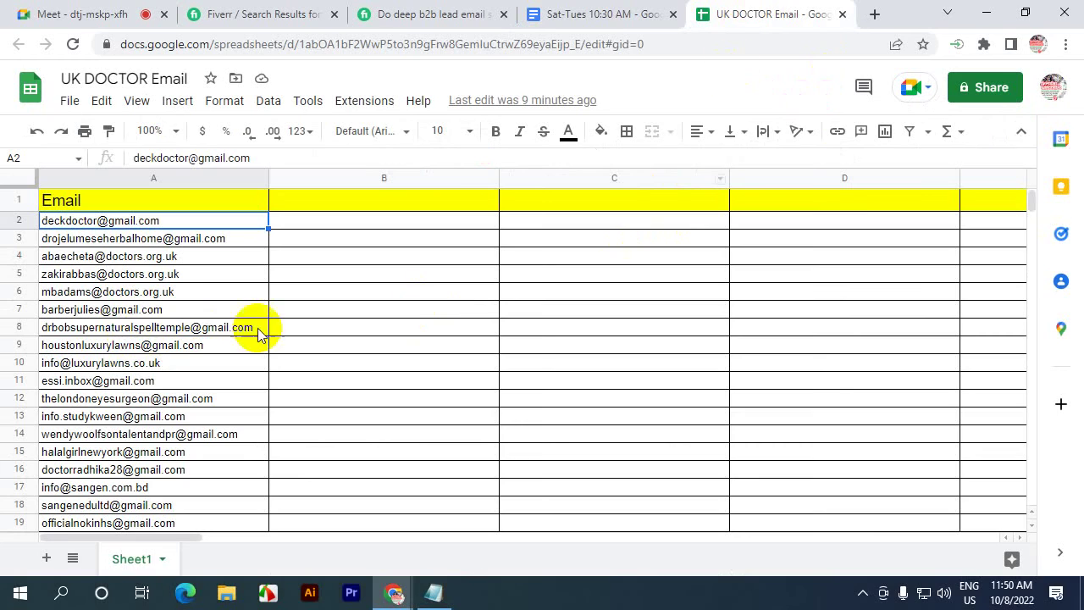
pyautogui.click(180, 293)
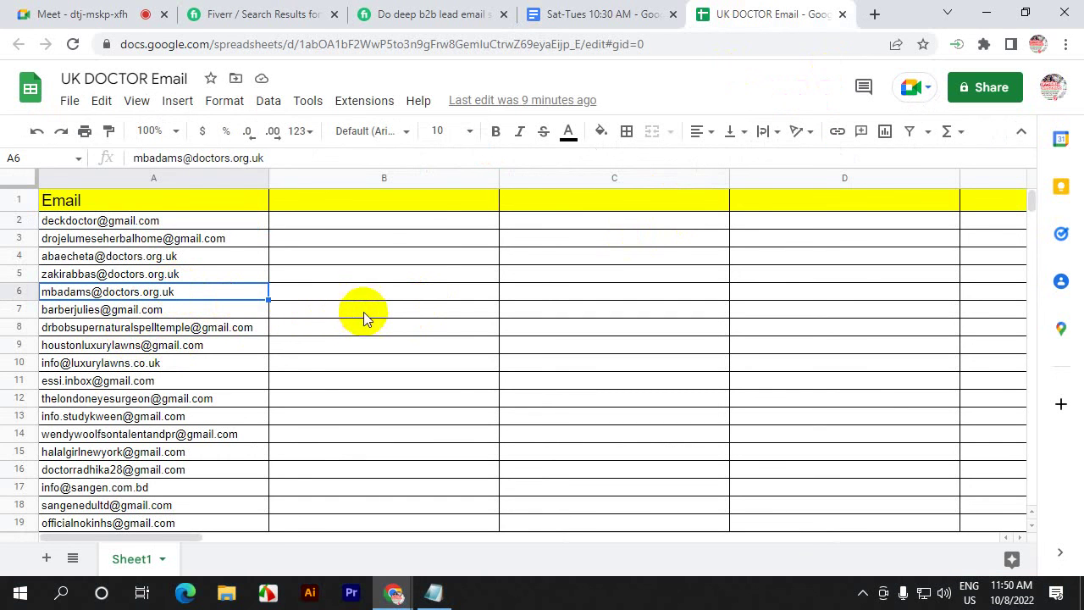
# - Examine the price and the "5k USA Cities" scope in the package of the Fiverr deep b2b lead email scraping gig
pyautogui.click(371, 14)
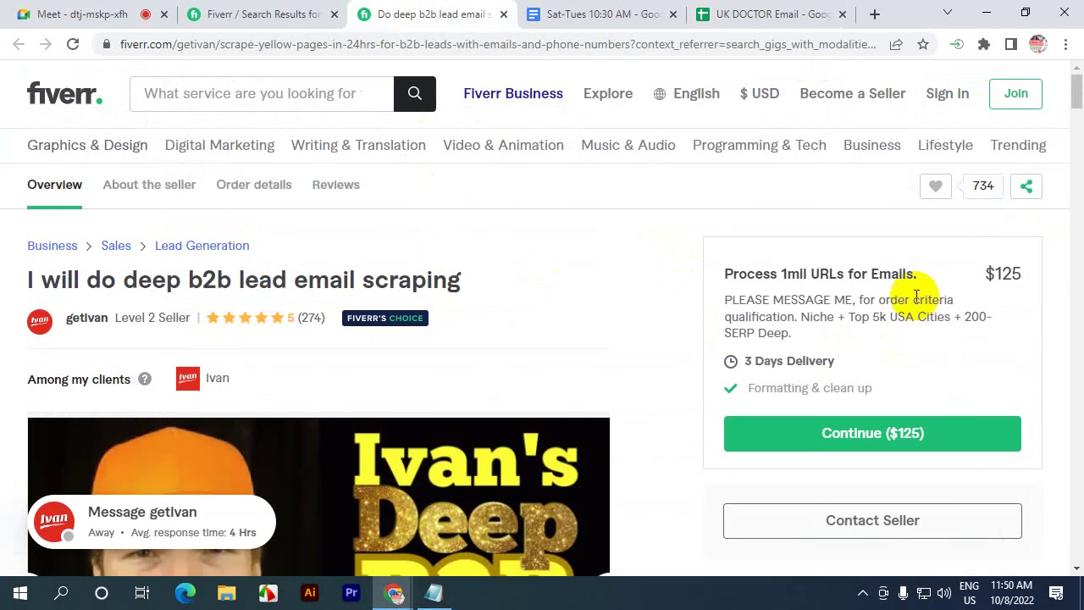
pyautogui.moveTo(982, 272); pyautogui.dragTo(1025, 272)
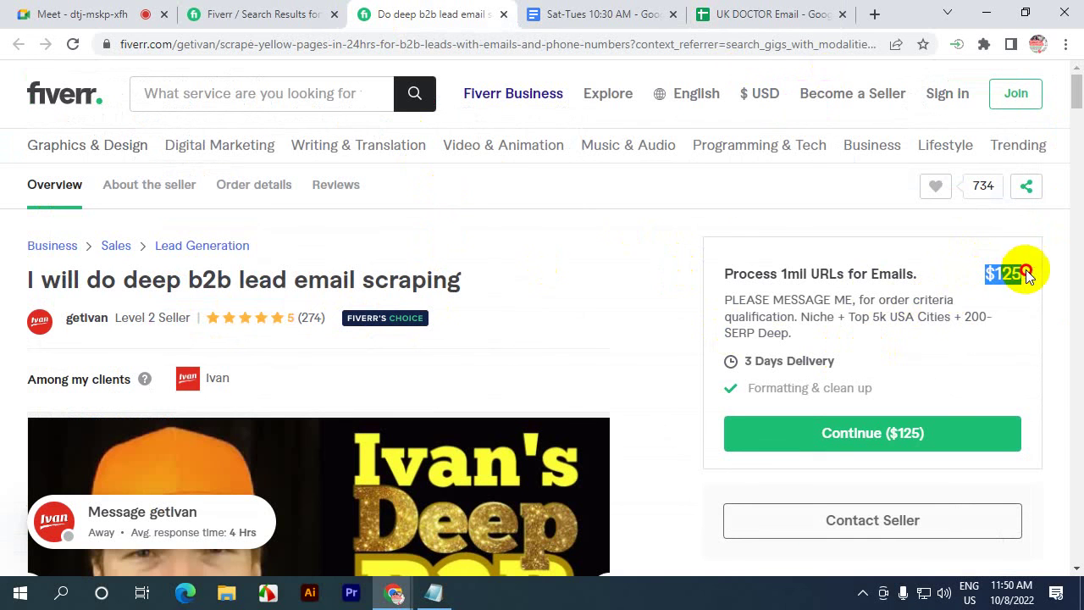
pyautogui.moveTo(872, 317); pyautogui.dragTo(880, 318)
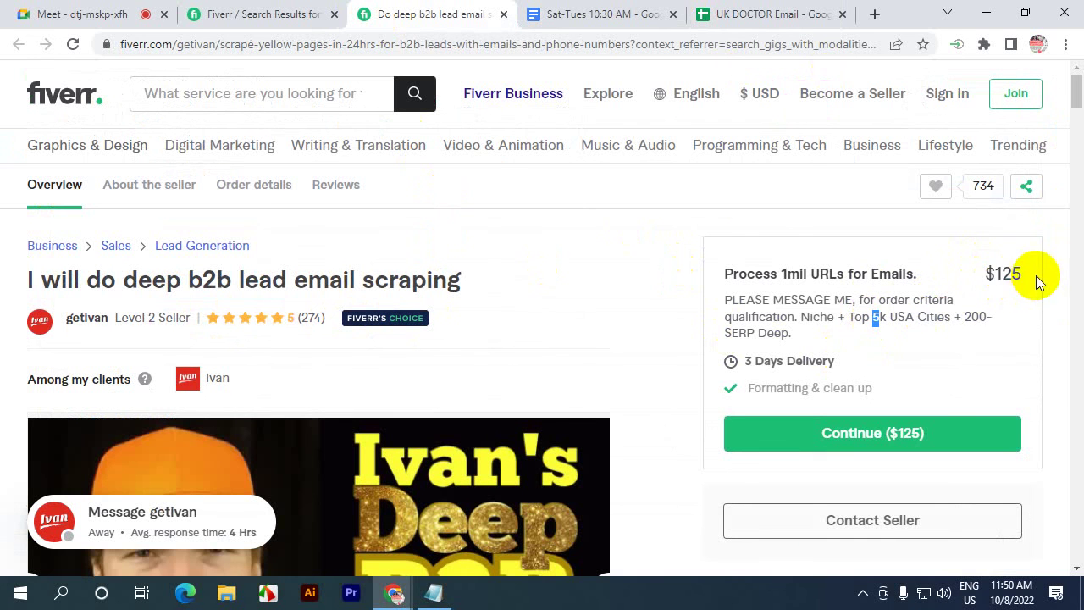
pyautogui.moveTo(1003, 275); pyautogui.dragTo(1048, 278)
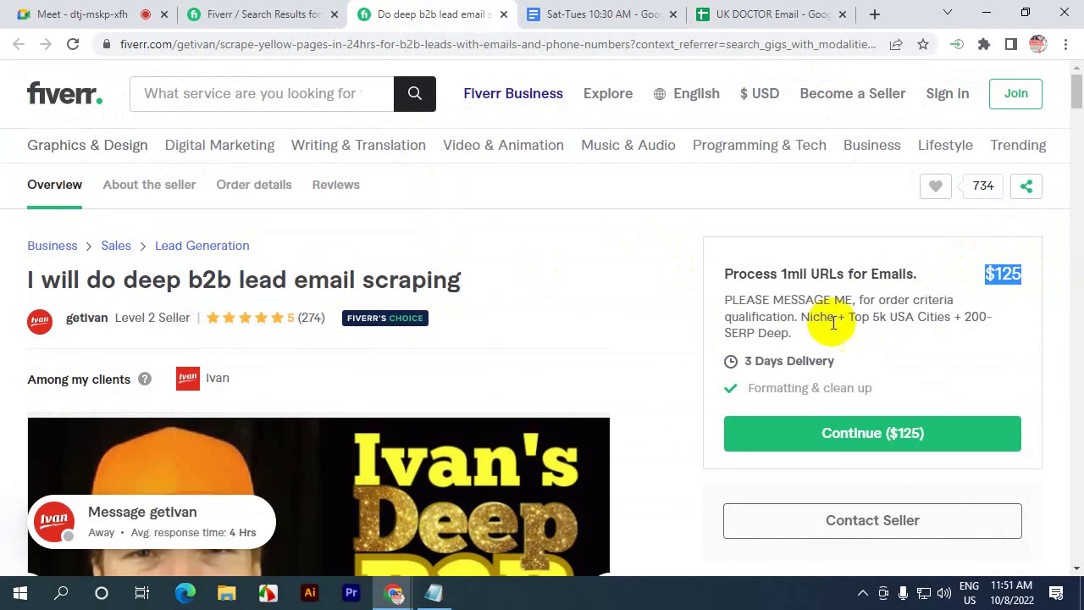
# - Review the Sat-Tues 10:30 AM document from the Graphics Design notes down to the B2b Lead Collection search strings
pyautogui.click(658, 7)
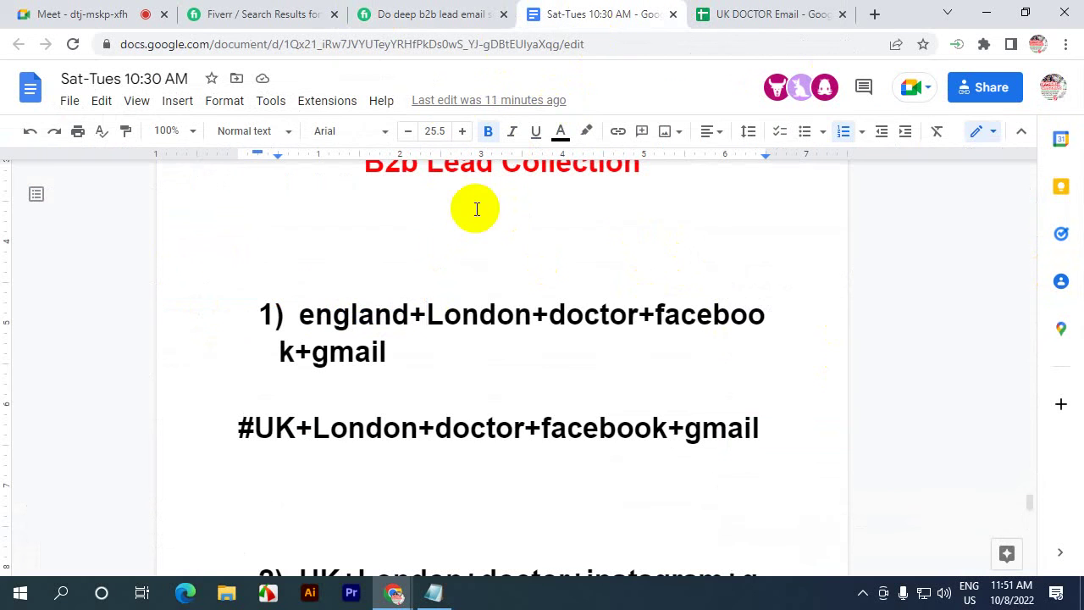
pyautogui.scroll(5, 542, 288)
pyautogui.scroll(20, 546, 303)
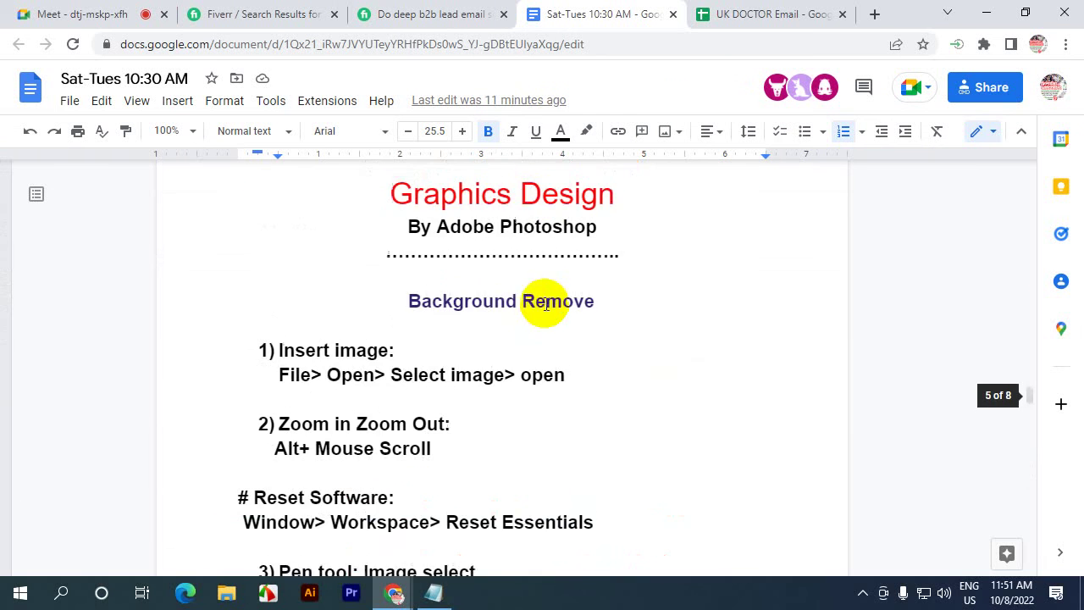
pyautogui.scroll(-20, 546, 305)
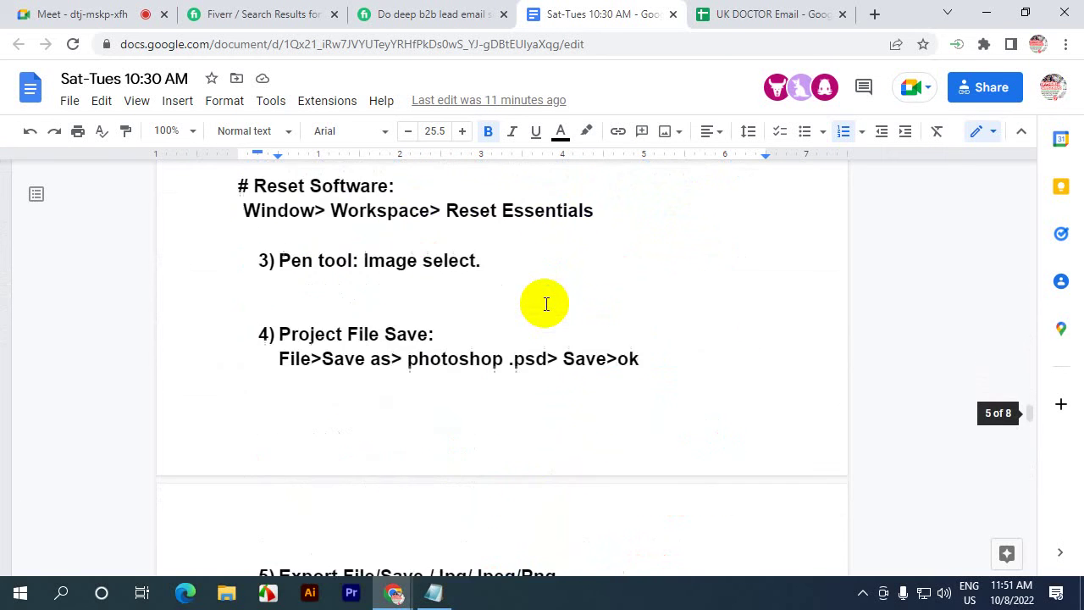
pyautogui.scroll(-3, 546, 303)
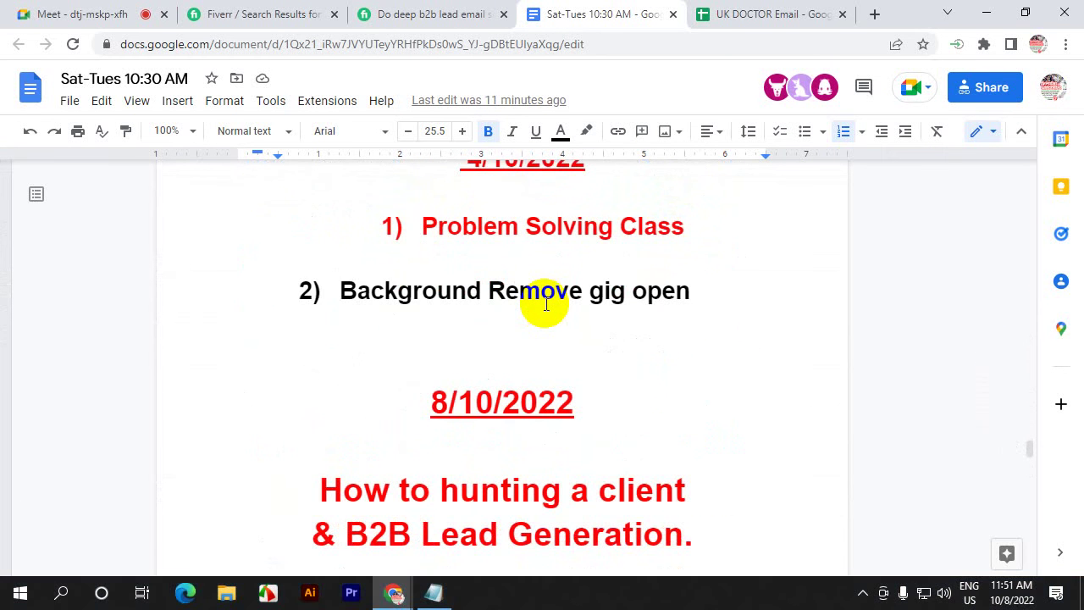
pyautogui.scroll(-8, 546, 304)
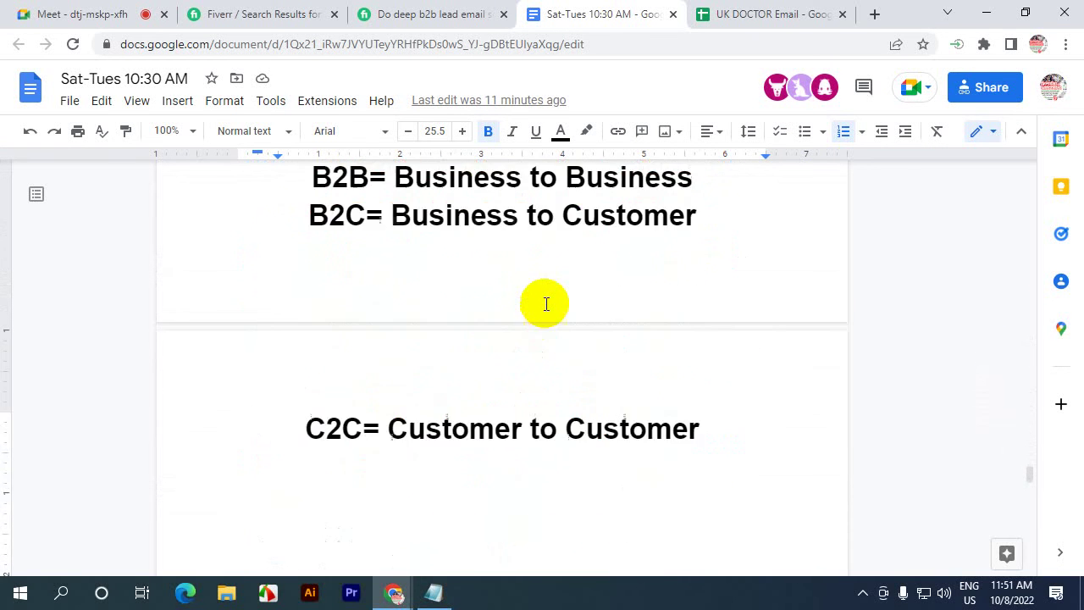
pyautogui.scroll(-2, 546, 303)
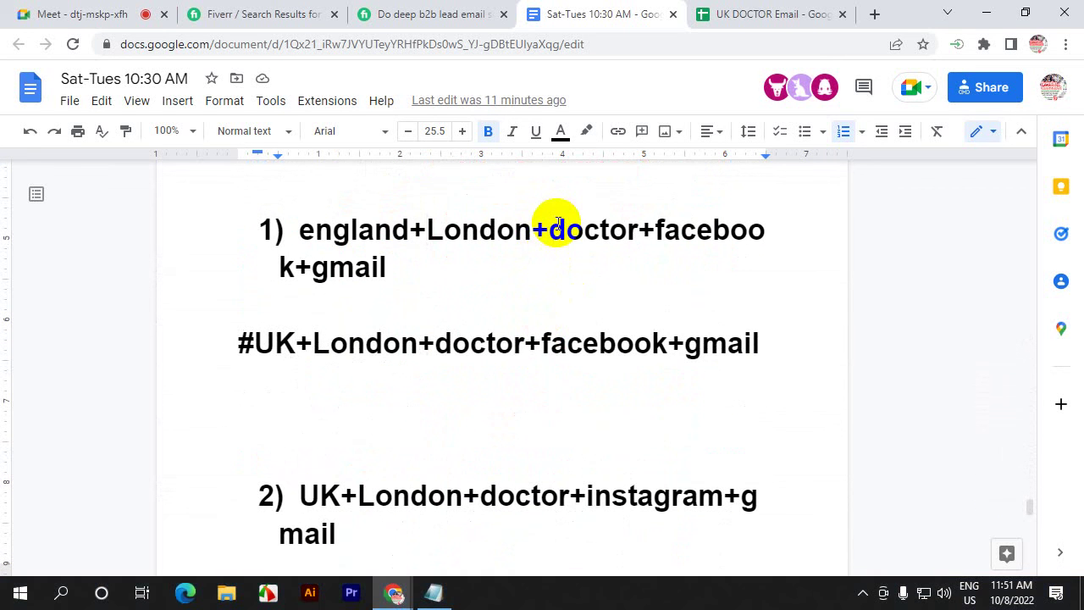
# - Highlight the keyword "doctor" in the first search string, "england+London+doctor+facebook+gmail", to point it out
pyautogui.moveTo(550, 227); pyautogui.dragTo(635, 243)
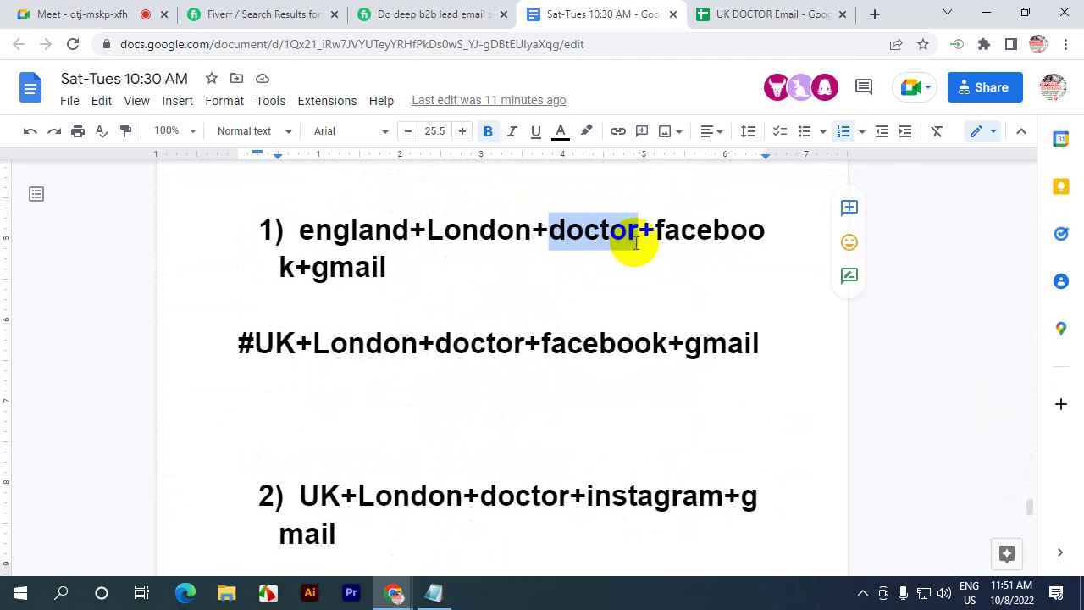
pyautogui.click(584, 231)
pyautogui.doubleClick(603, 237)
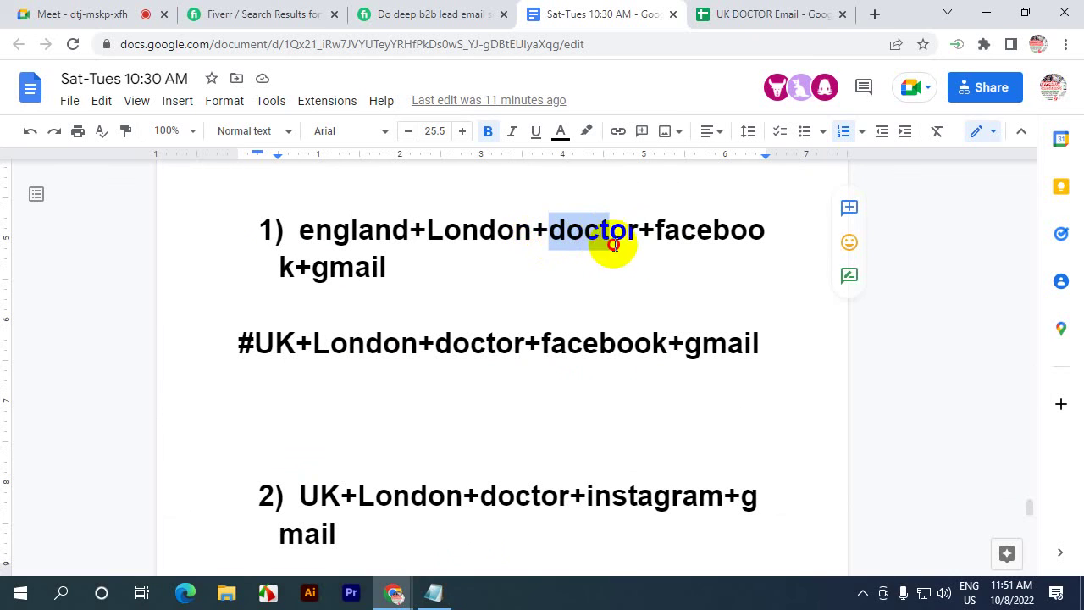
pyautogui.moveTo(604, 218); pyautogui.dragTo(644, 233)
pyautogui.doubleClick(551, 221)
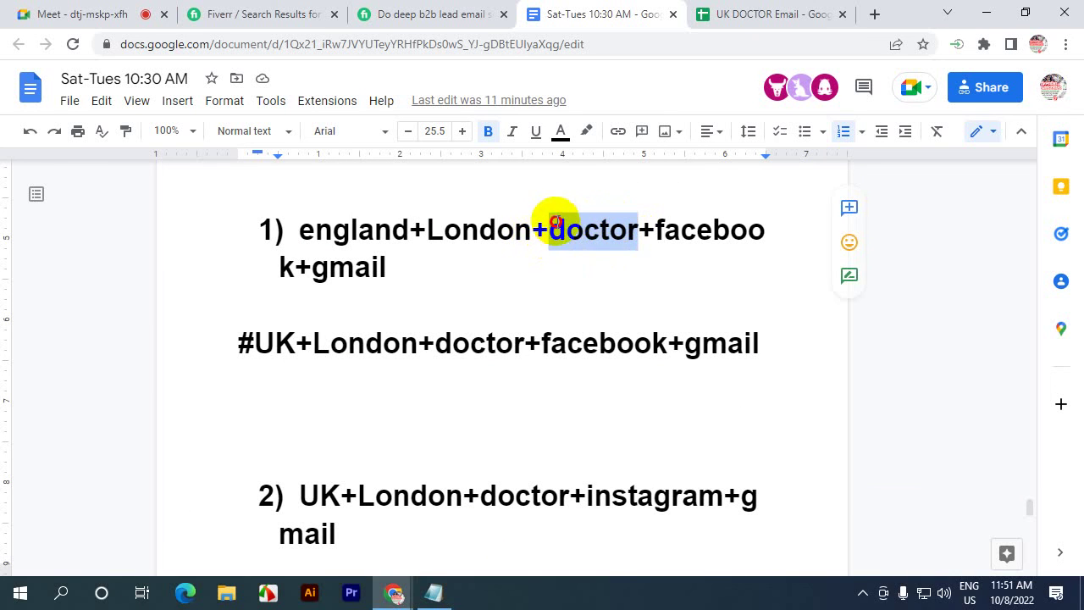
pyautogui.moveTo(556, 225); pyautogui.dragTo(565, 231)
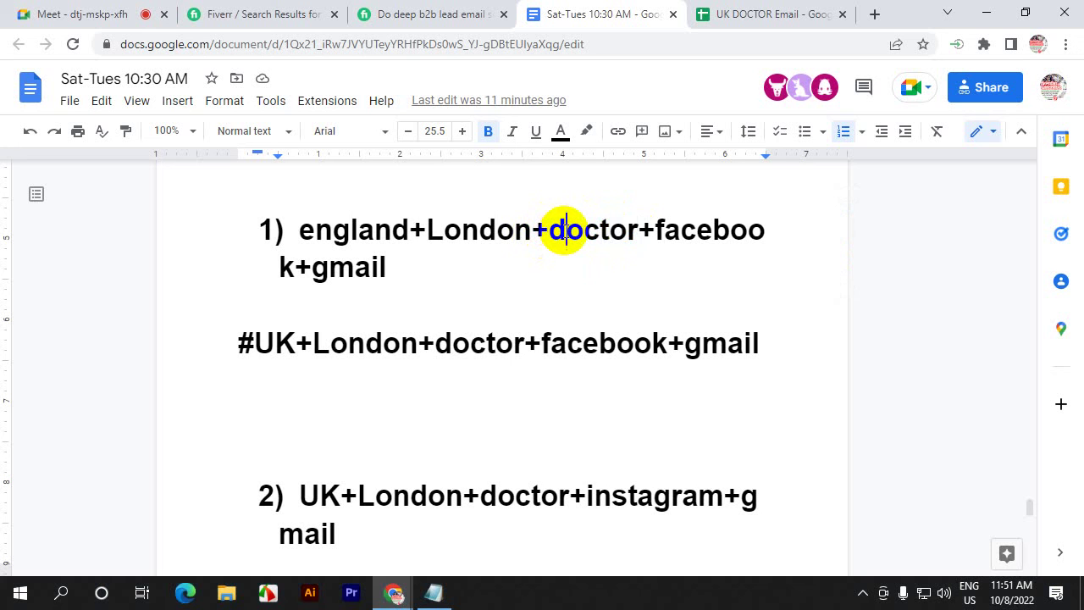
pyautogui.moveTo(563, 231)
pyautogui.mouseDown()
pyautogui.moveTo(527, 225)
pyautogui.moveTo(631, 230)
pyautogui.moveTo(550, 227)
pyautogui.moveTo(570, 234)
pyautogui.moveTo(561, 230)
pyautogui.mouseUp()
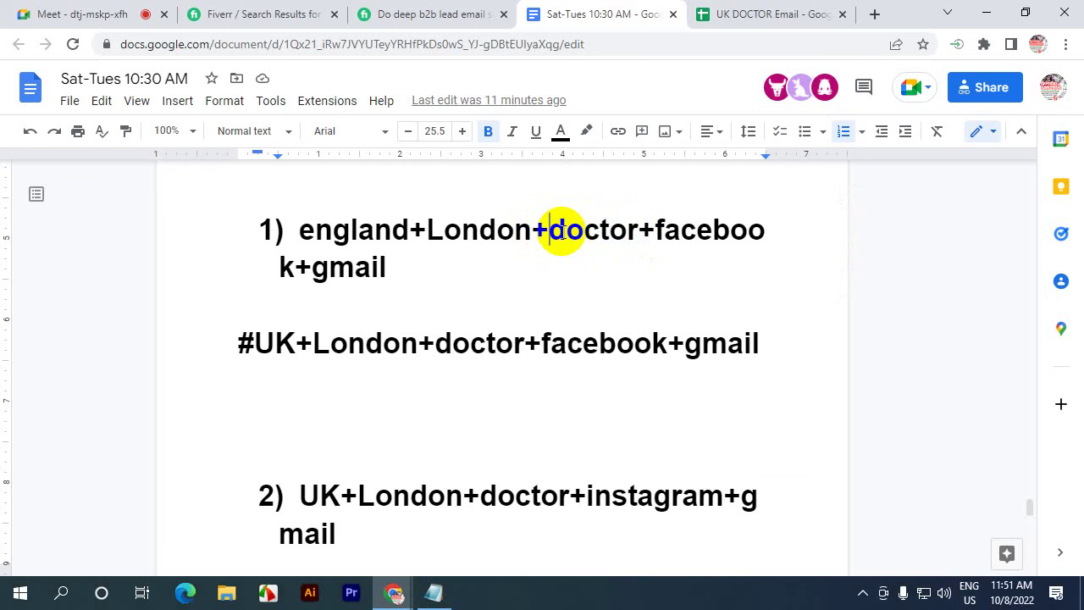
# - Check "5k" in the Fiverr gig's package description, and point out "doctor" in the document's first search string
pyautogui.click(420, 13)
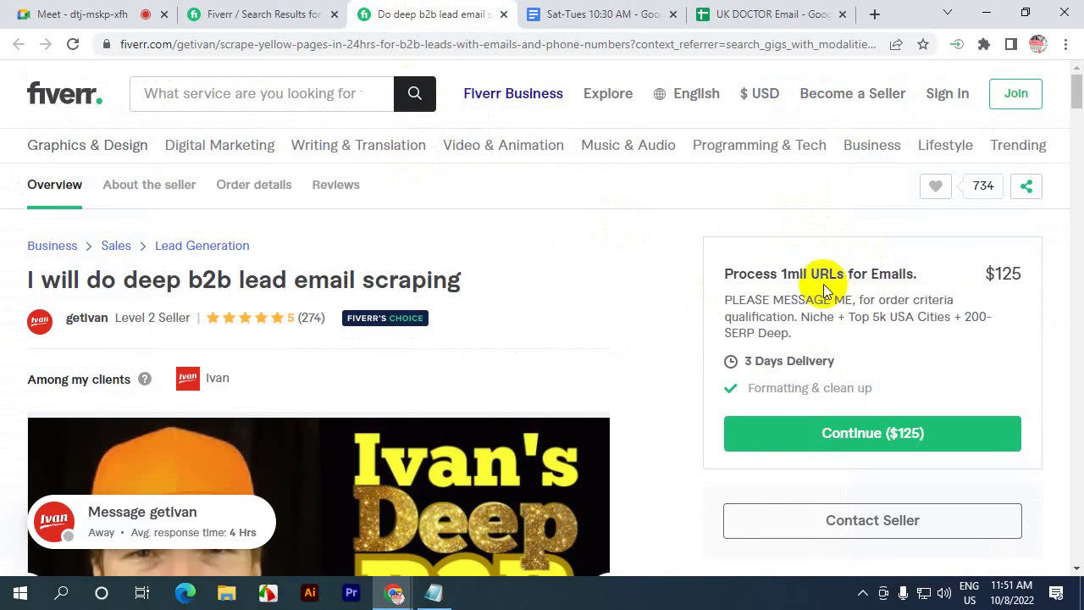
pyautogui.doubleClick(880, 319)
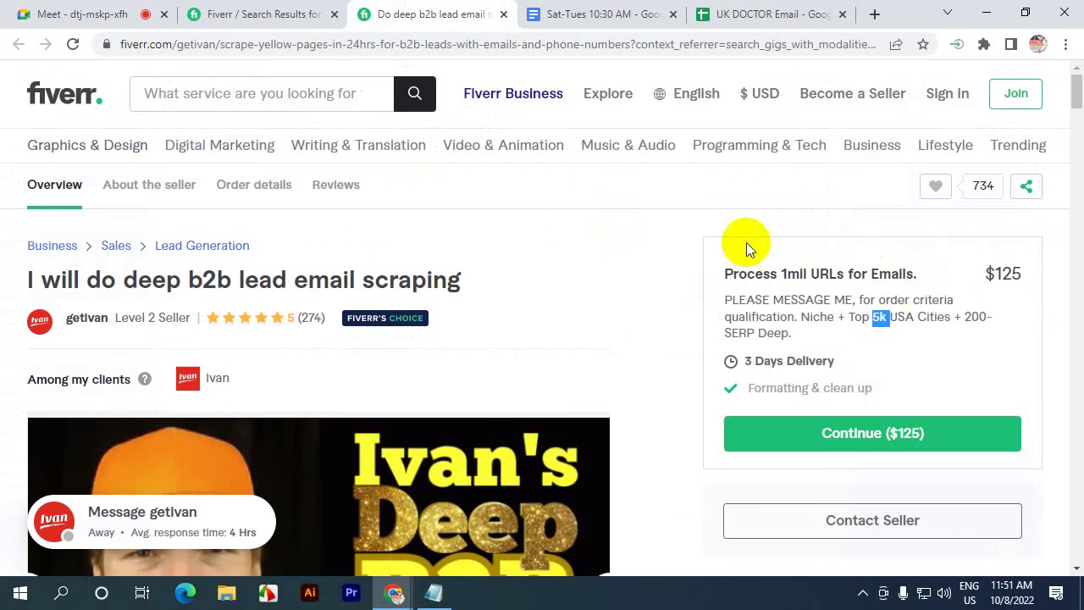
pyautogui.click(566, 14)
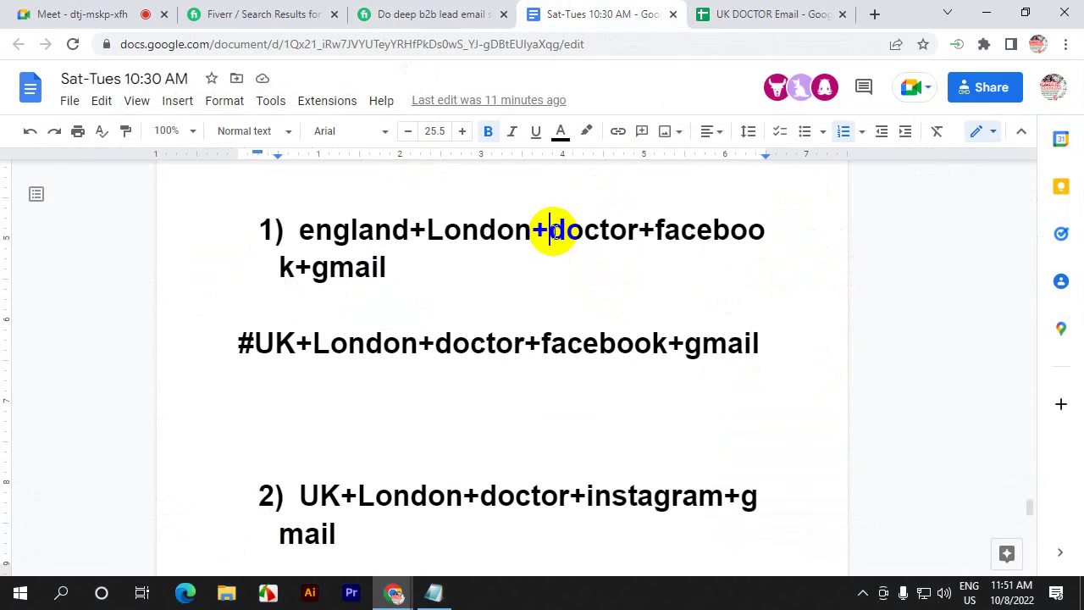
pyautogui.moveTo(549, 222); pyautogui.dragTo(635, 219)
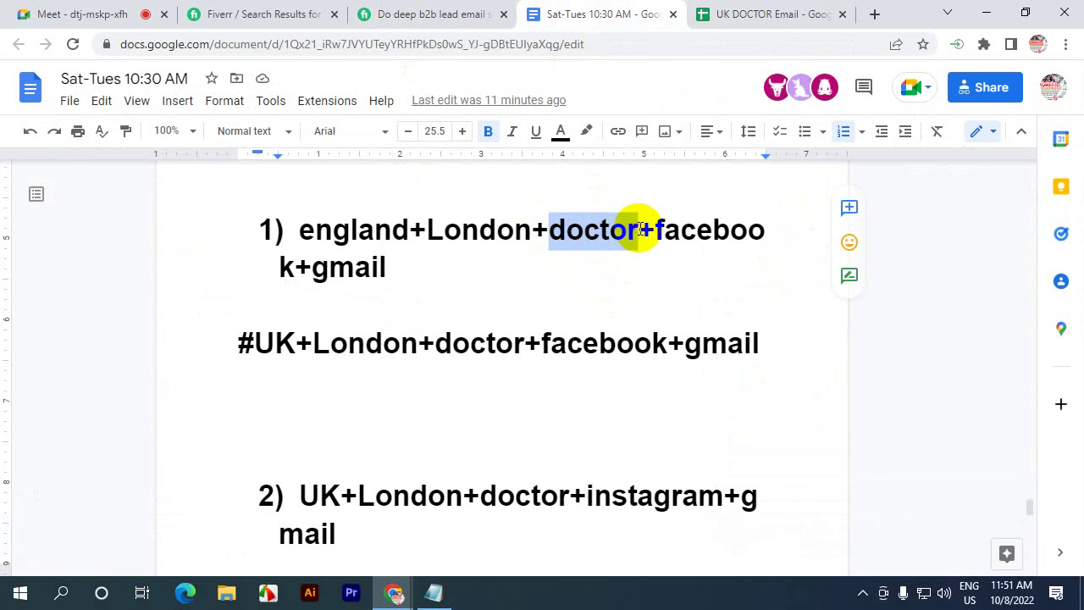
pyautogui.click(605, 228)
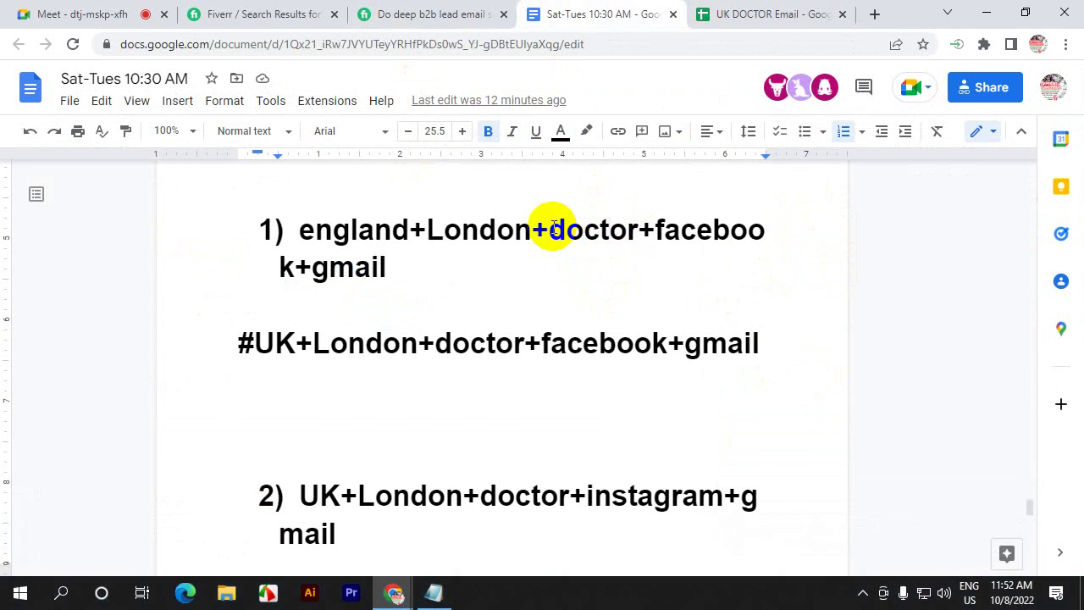
pyautogui.moveTo(551, 225); pyautogui.dragTo(635, 229)
pyautogui.click(598, 230)
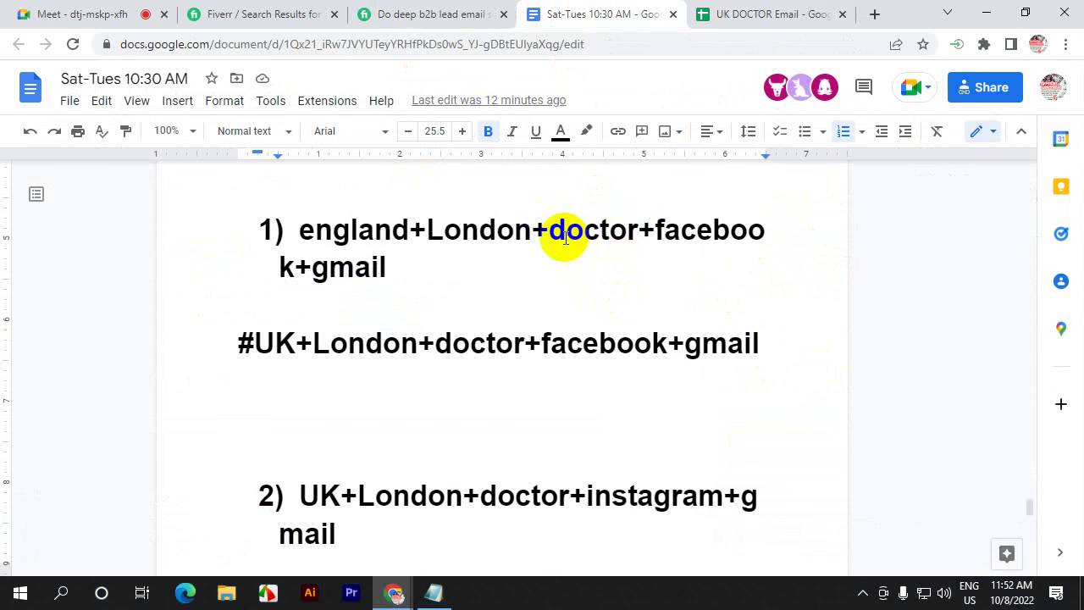
pyautogui.moveTo(544, 230); pyautogui.dragTo(635, 235)
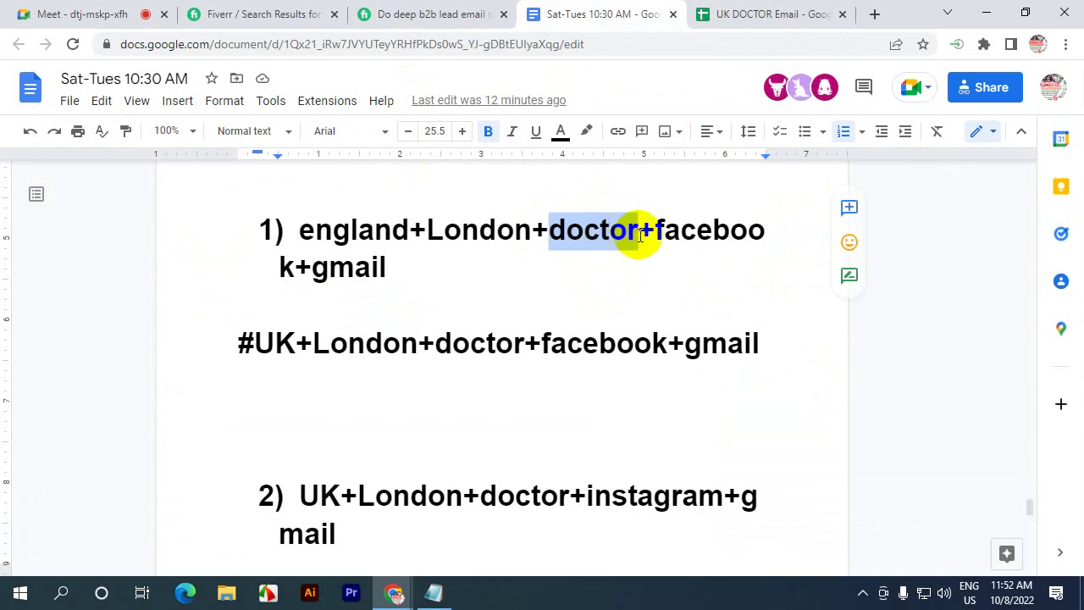
pyautogui.click(609, 230)
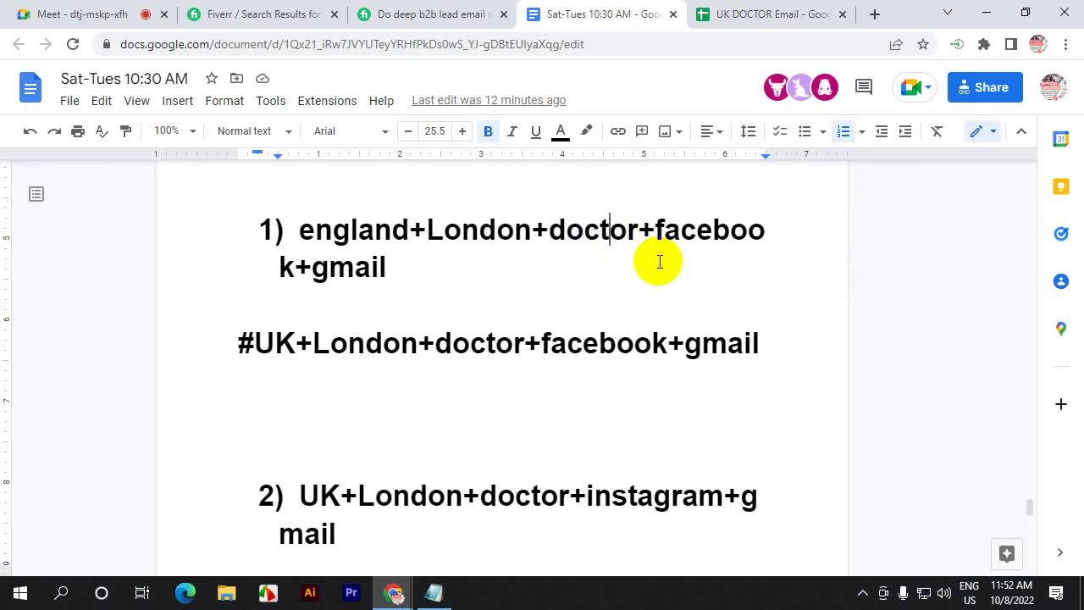
# - Revisit the Fiverr gig's package offer, then return to the document and highlight "doctor" in search string 1 again
pyautogui.click(411, 14)
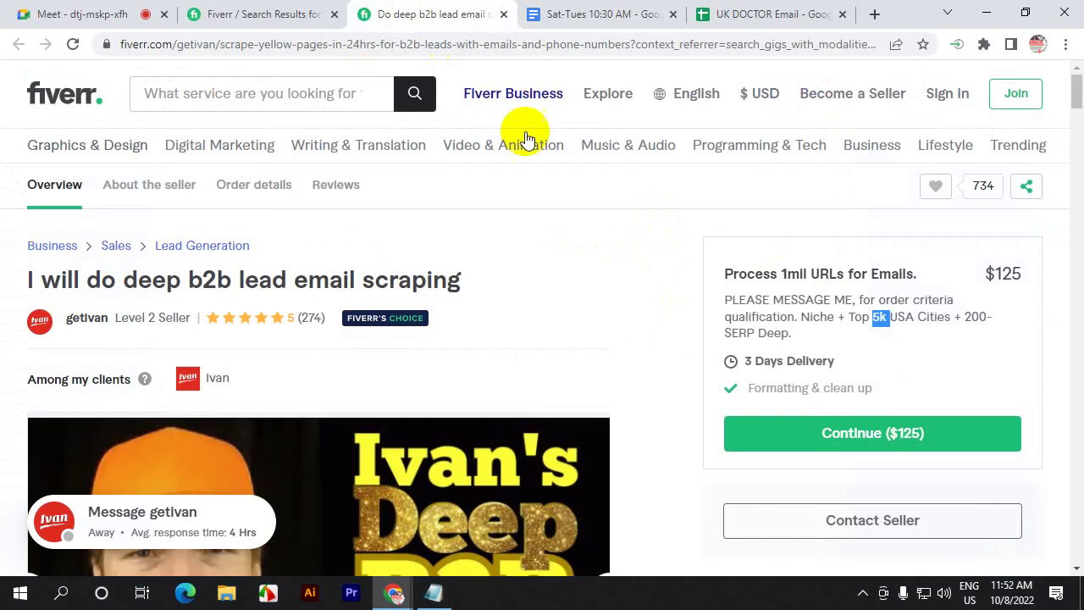
pyautogui.click(879, 318)
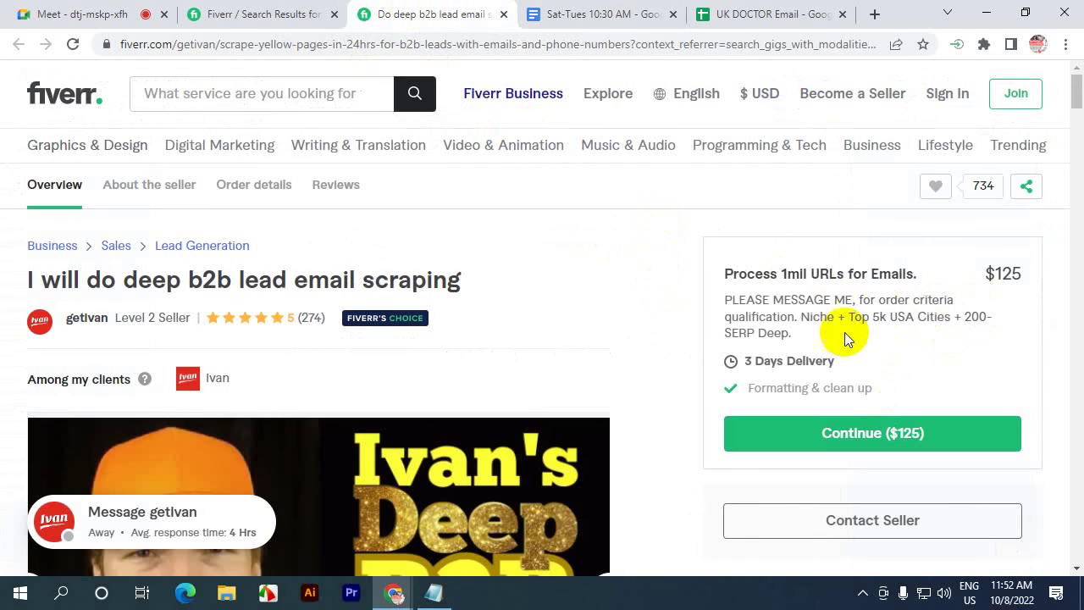
pyautogui.click(576, 14)
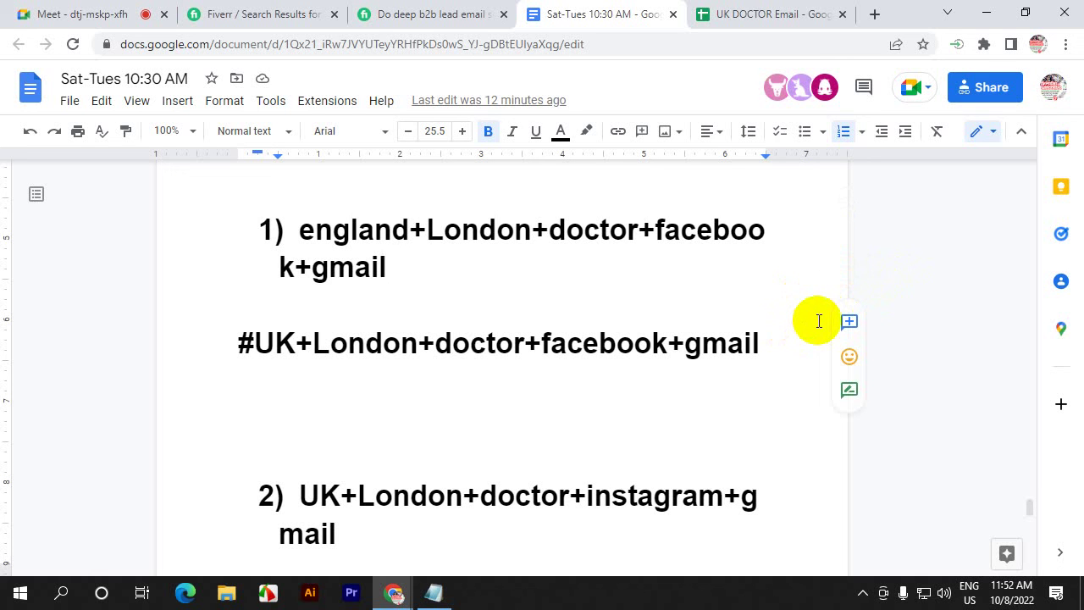
pyautogui.moveTo(551, 232); pyautogui.dragTo(627, 235)
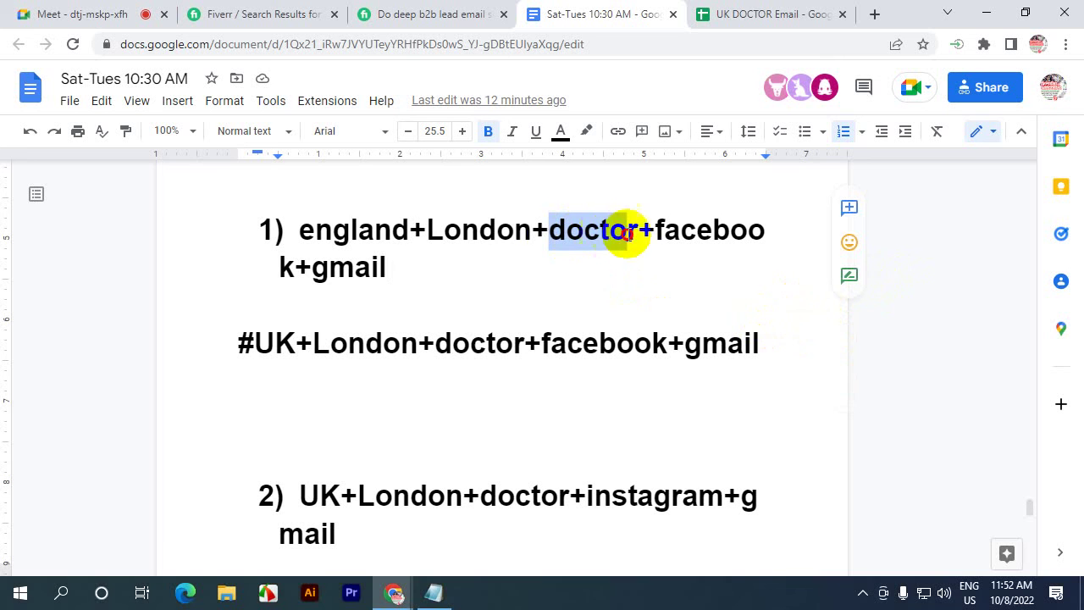
# - Highlight "doctor" repeatedly in search string 1 to point it out as the niche keyword that can be swapped
pyautogui.moveTo(552, 228); pyautogui.dragTo(621, 230)
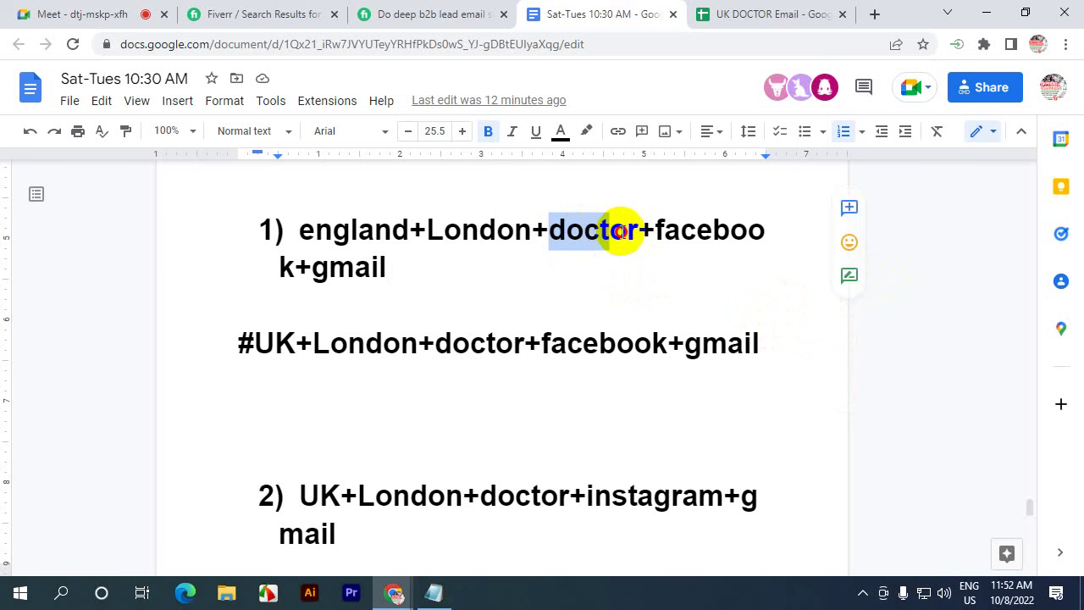
pyautogui.click(626, 227)
pyautogui.moveTo(550, 229); pyautogui.dragTo(629, 242)
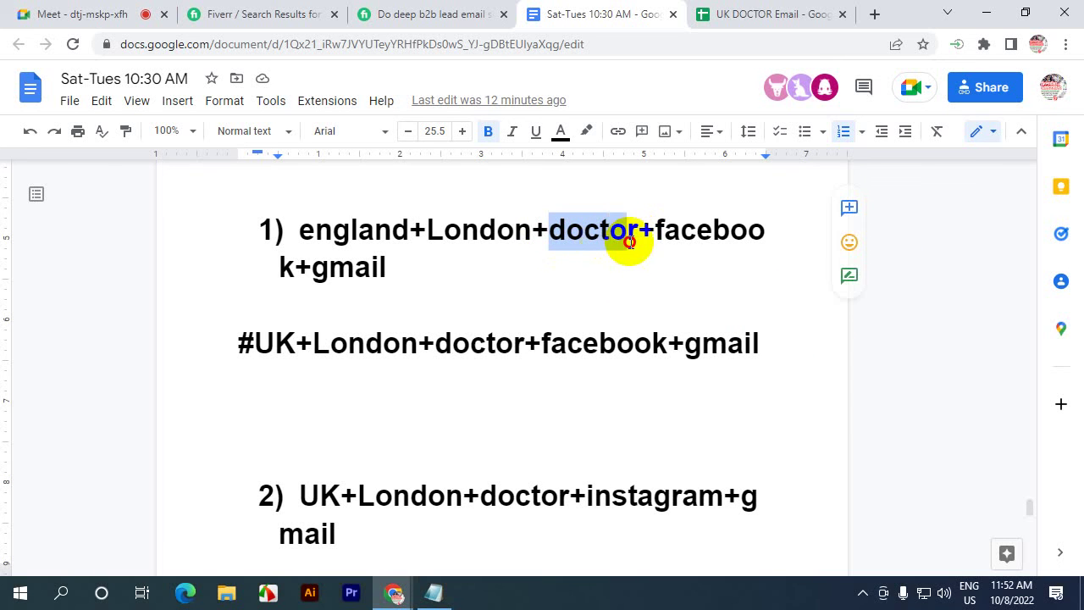
pyautogui.click(551, 230)
pyautogui.moveTo(551, 229); pyautogui.dragTo(634, 234)
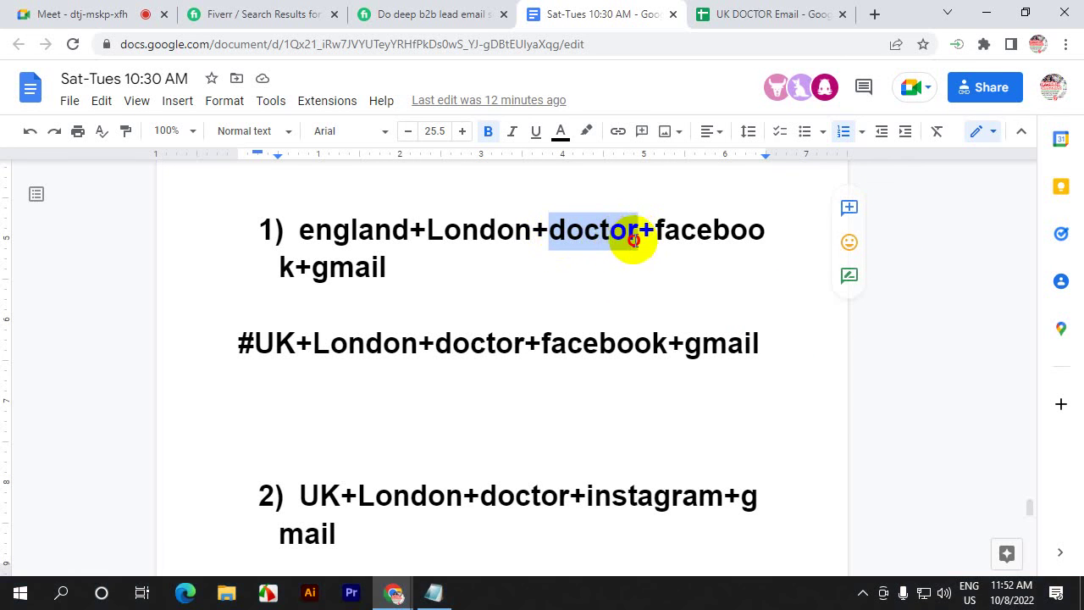
pyautogui.click(551, 228)
pyautogui.moveTo(551, 228); pyautogui.dragTo(631, 239)
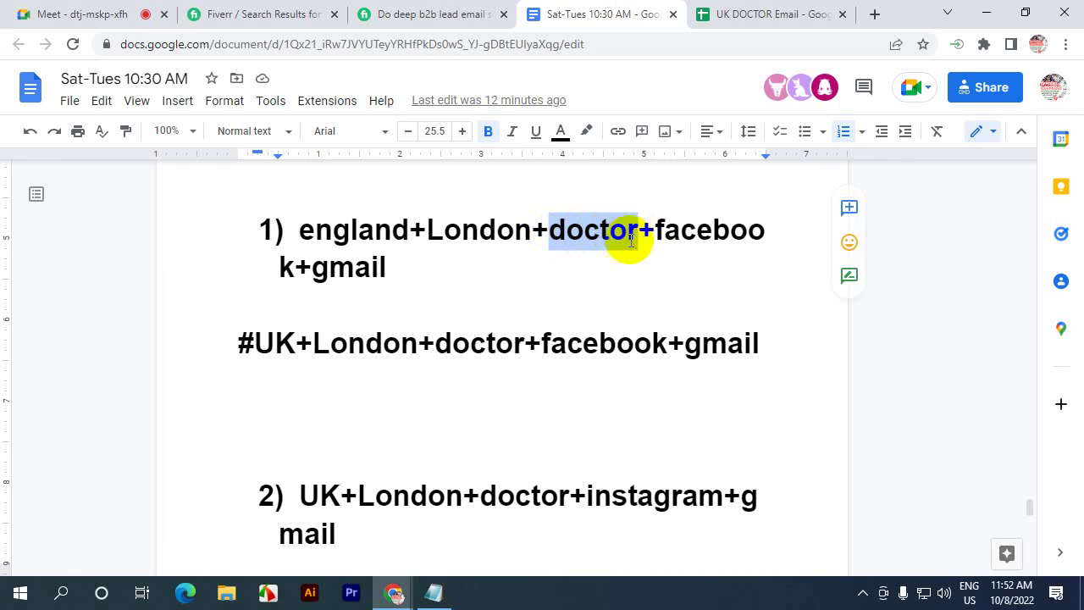
pyautogui.click(584, 224)
pyautogui.moveTo(552, 230); pyautogui.dragTo(638, 235)
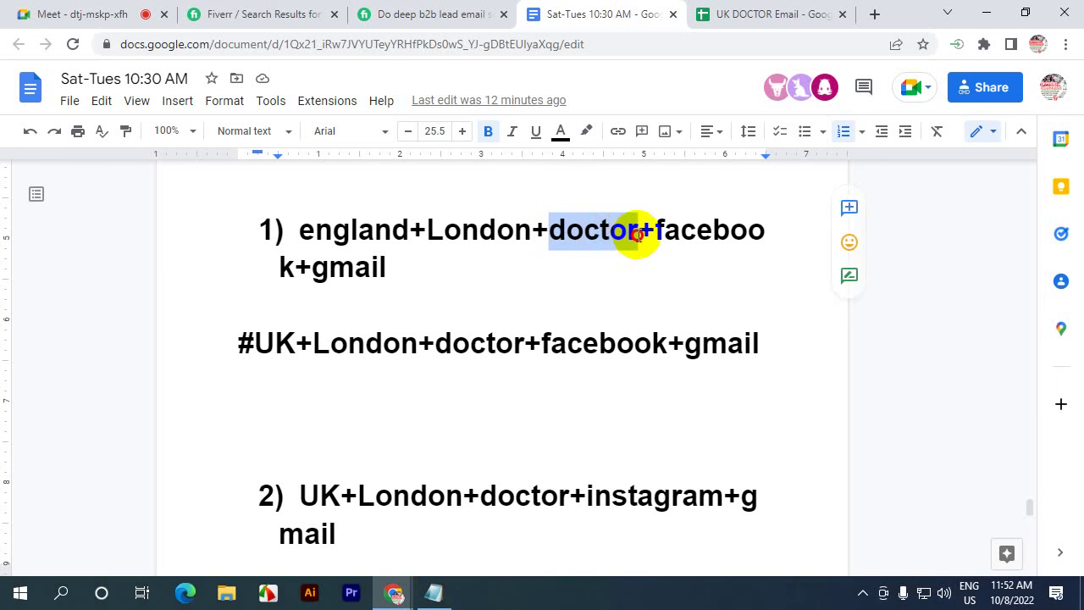
pyautogui.click(598, 226)
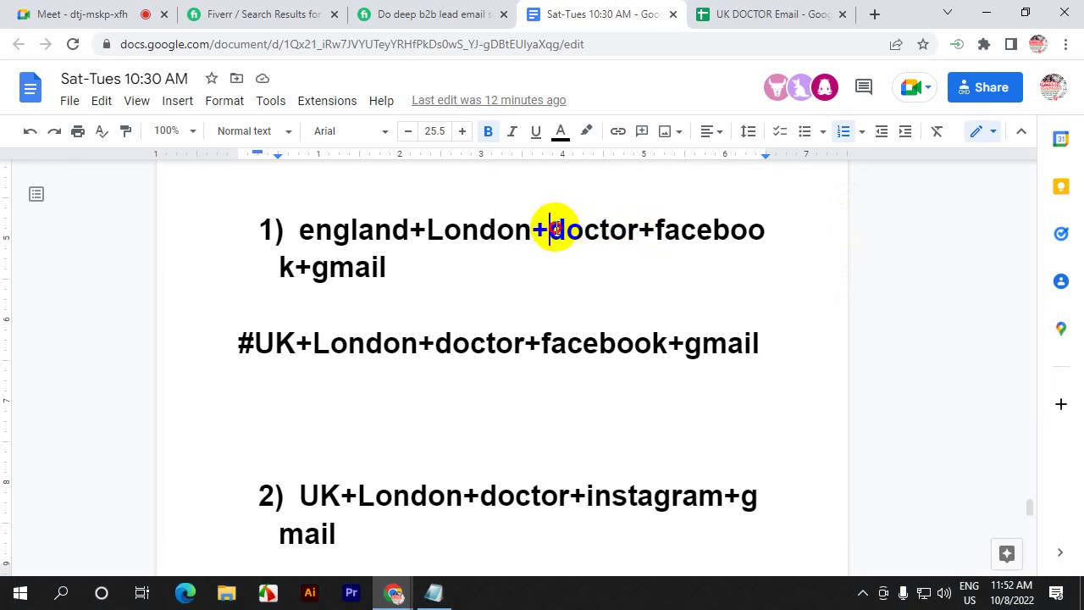
pyautogui.moveTo(552, 229); pyautogui.dragTo(649, 229)
pyautogui.click(624, 234)
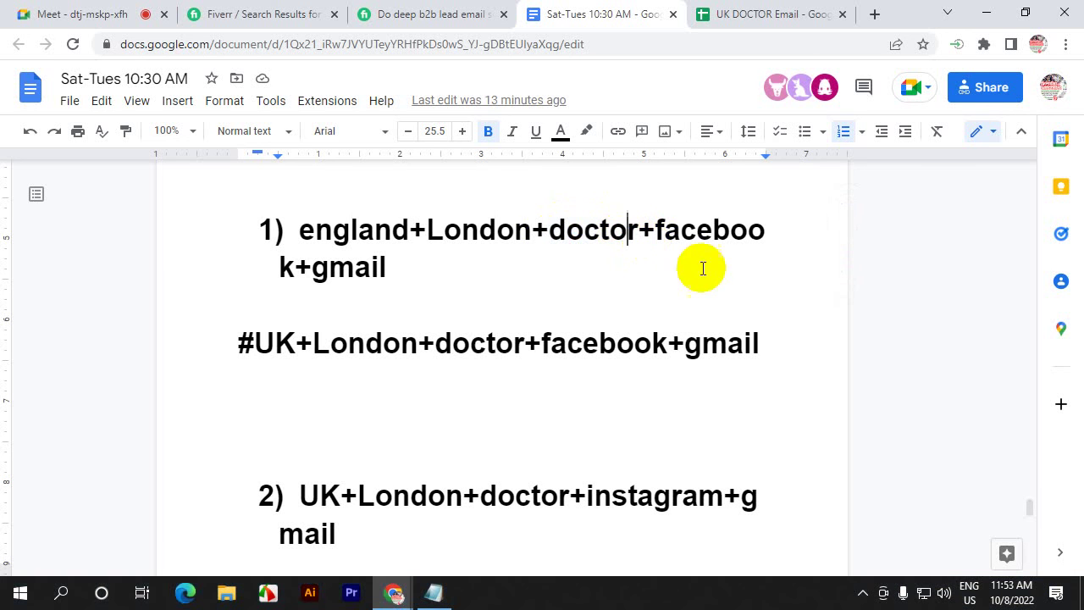
pyautogui.moveTo(552, 230); pyautogui.dragTo(622, 230)
pyautogui.click(611, 233)
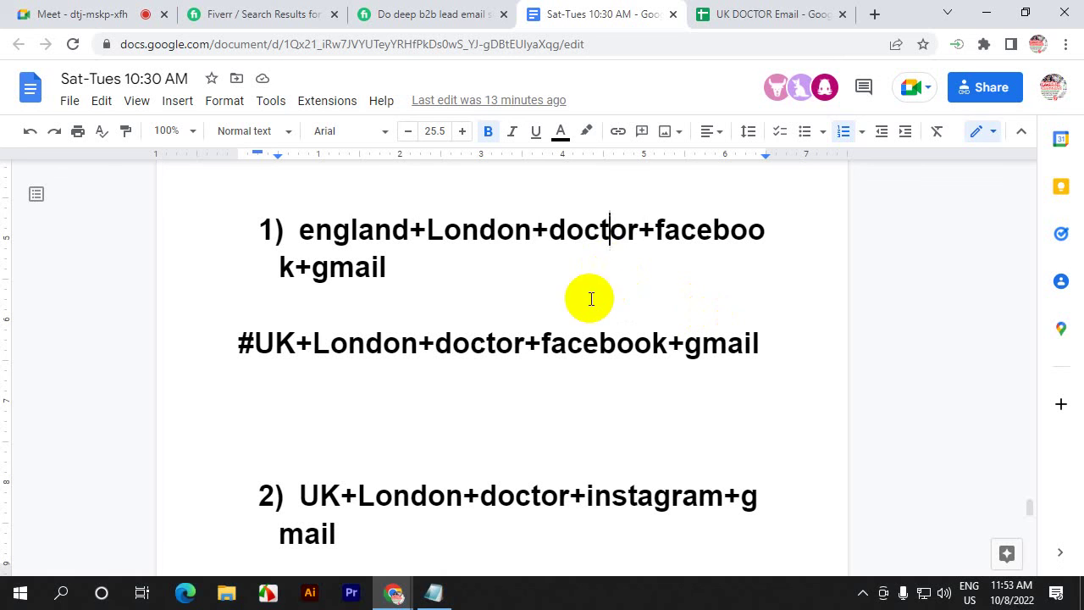
pyautogui.moveTo(548, 229); pyautogui.dragTo(630, 236)
pyautogui.click(573, 229)
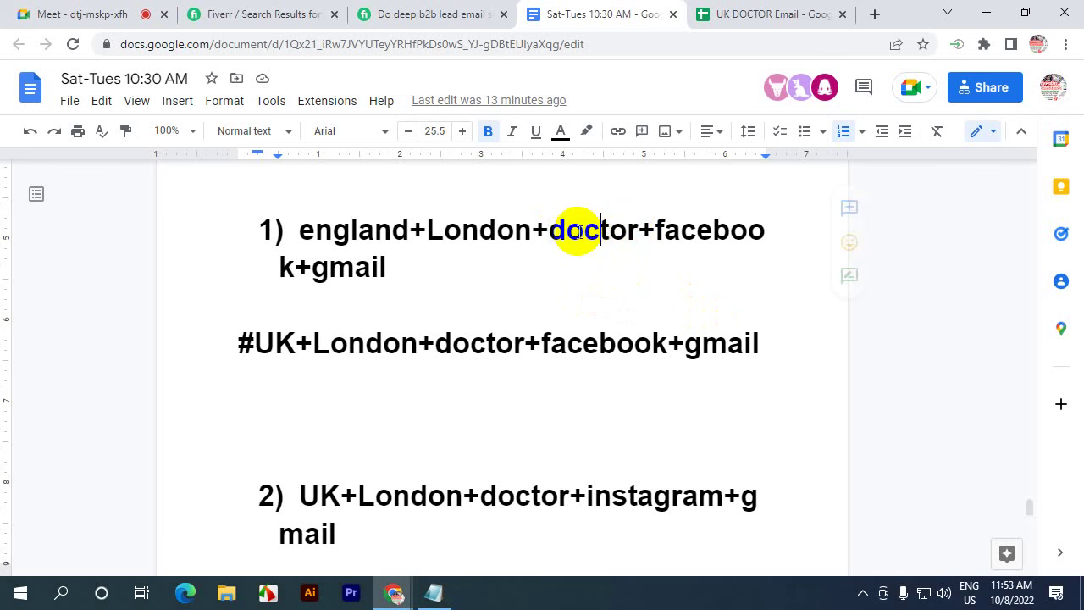
pyautogui.moveTo(551, 229); pyautogui.dragTo(637, 234)
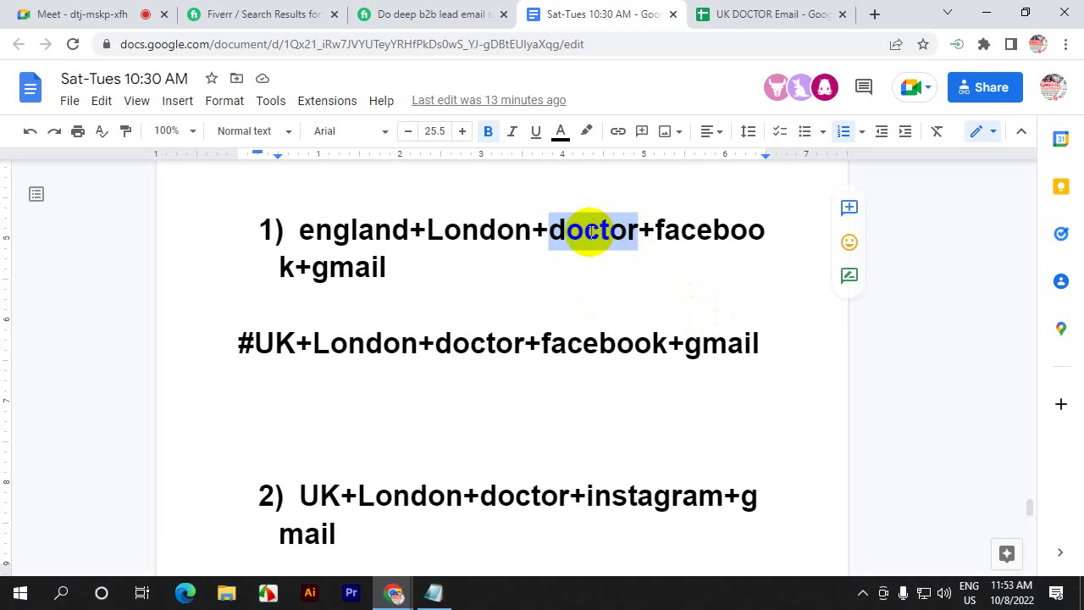
pyautogui.click(584, 228)
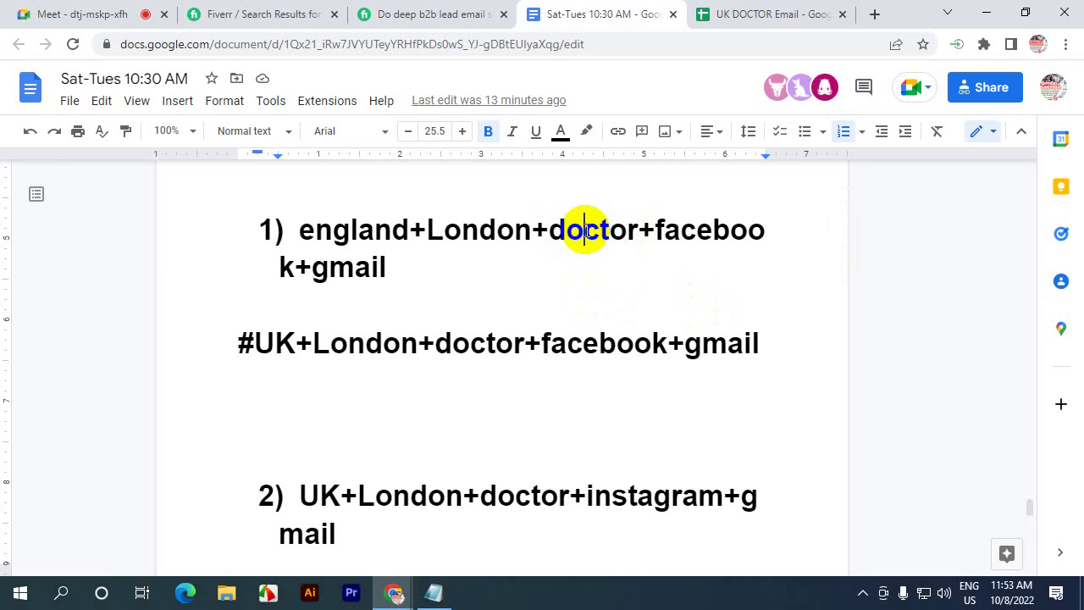
# - Replace the keyword "doctor" with "CEO" in search string 1
pyautogui.moveTo(584, 228); pyautogui.dragTo(533, 234)
pyautogui.doubleClick(554, 232)
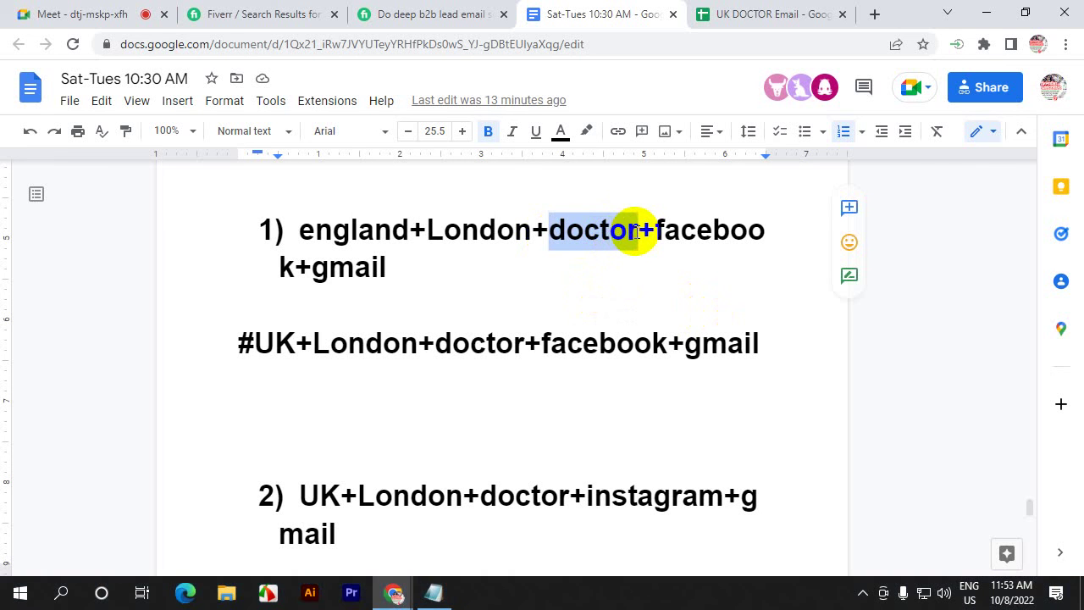
pyautogui.press('BackSpace')
pyautogui.write('CEO')
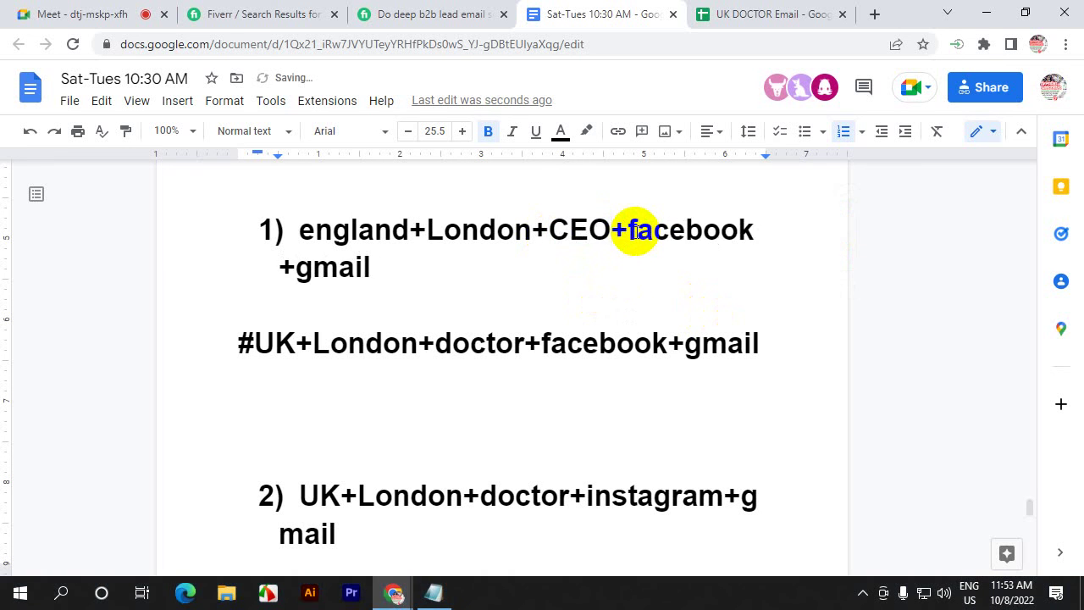
# - Change the niche keyword in search string 1 from "CEO" to "Founder"
pyautogui.press('BackSpace')
pyautogui.press('BackSpace')
pyautogui.press('BackSpace')
pyautogui.write('Fo')
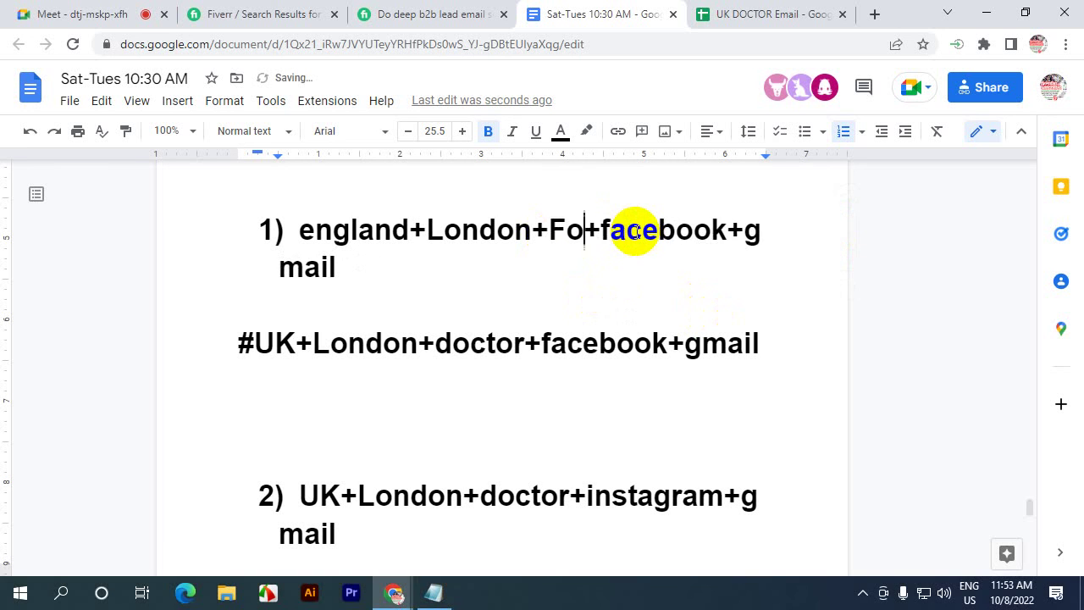
pyautogui.write('under')
# - Set the niche keyword in search string 1 to "Business development", so it reads "england+London+Business development+facebook+gmail"
pyautogui.press('BackSpace')
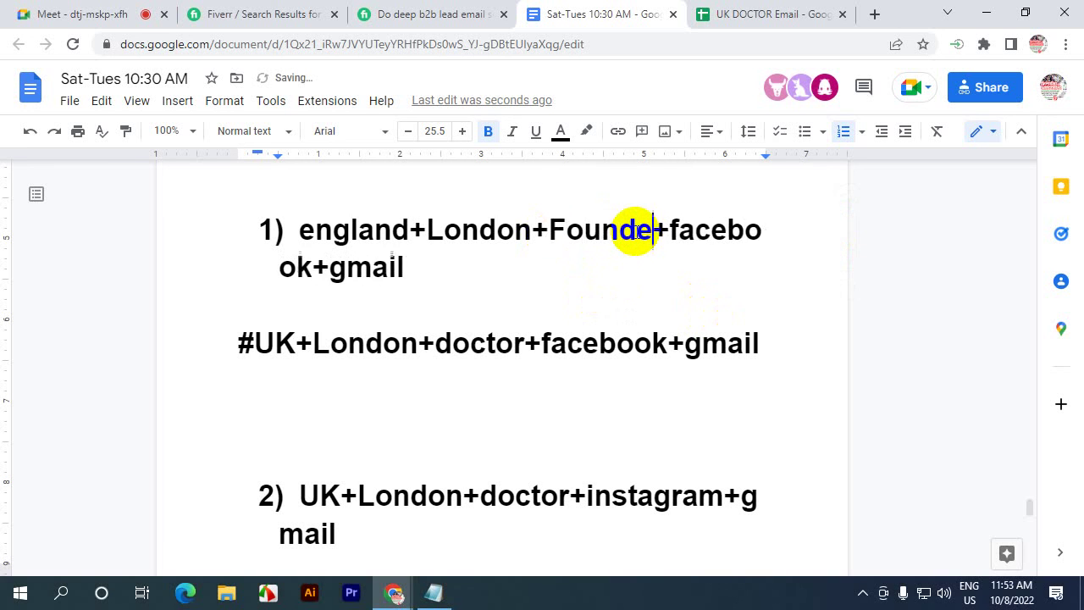
pyautogui.press('BackSpace')
pyautogui.press('BackSpace')
pyautogui.press('BackSpace')
pyautogui.press('BackSpace')
pyautogui.press('BackSpace')
pyautogui.press('BackSpace')
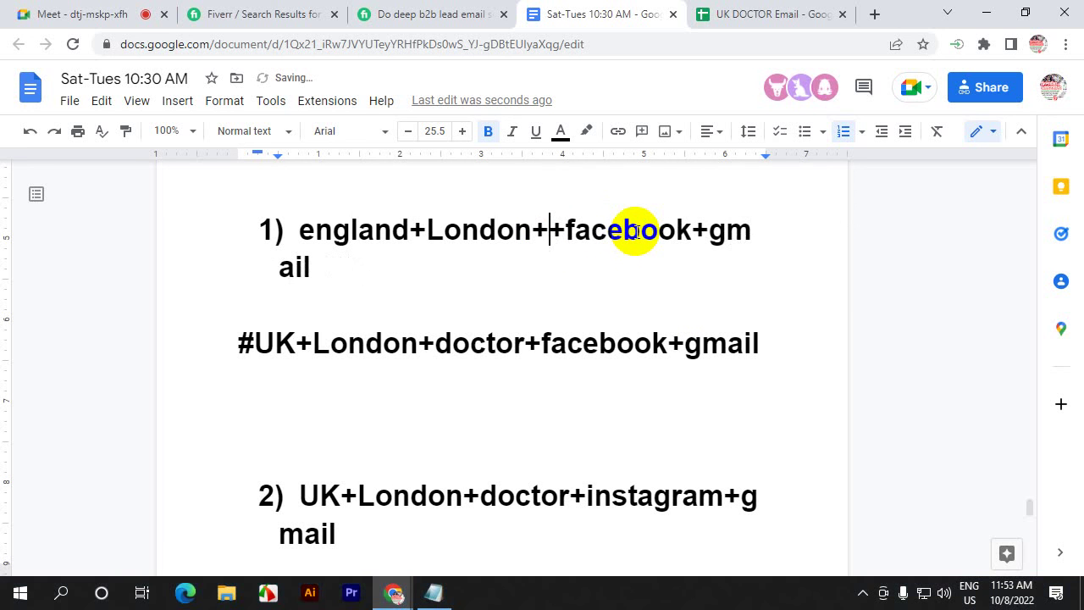
pyautogui.write('Business')
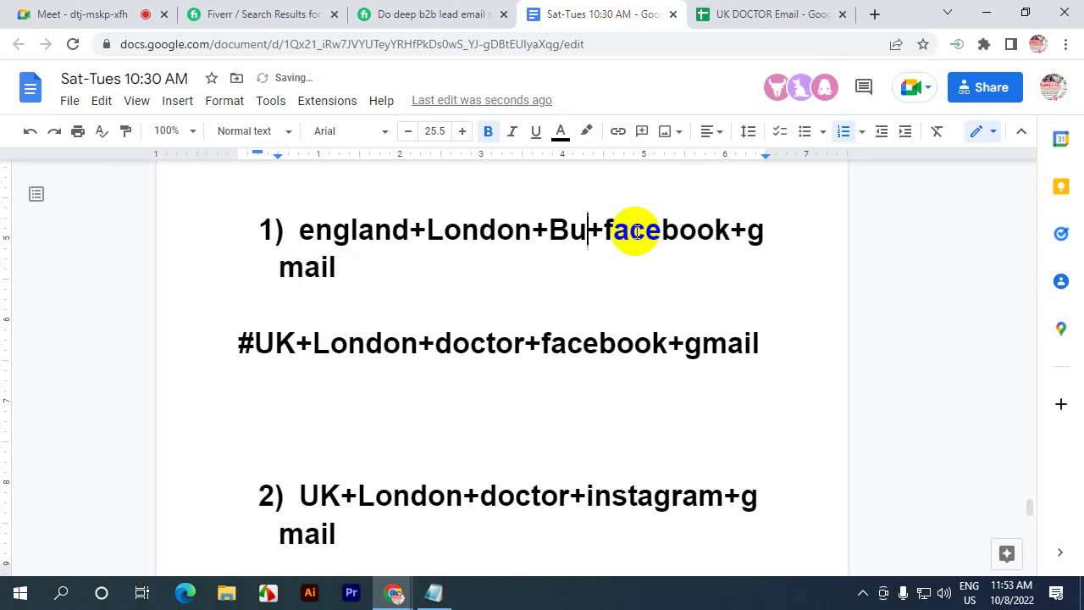
pyautogui.write(' devel;opmen')
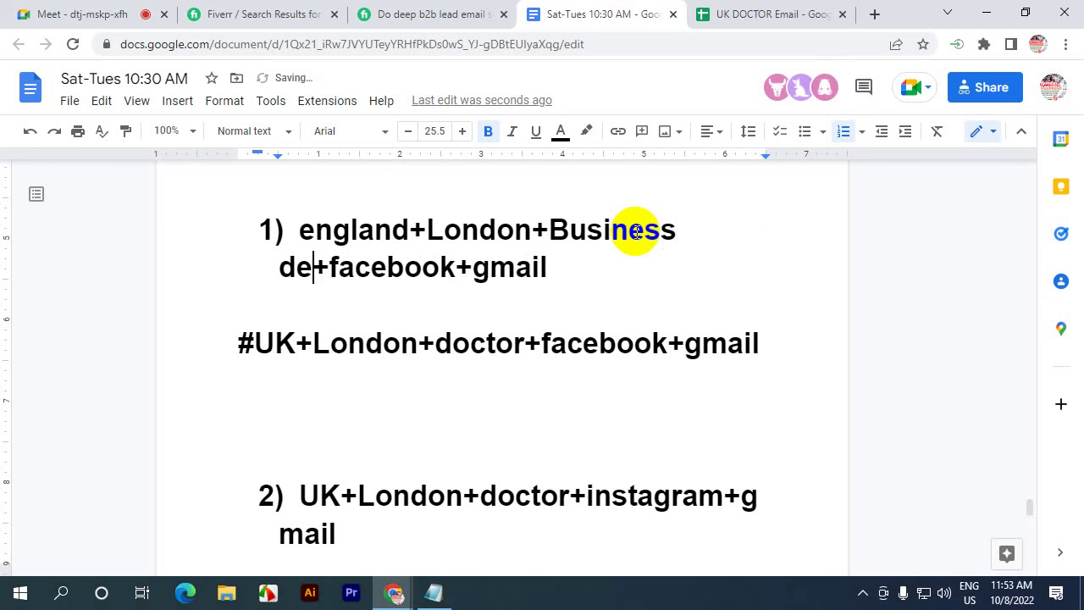
pyautogui.write('t6')
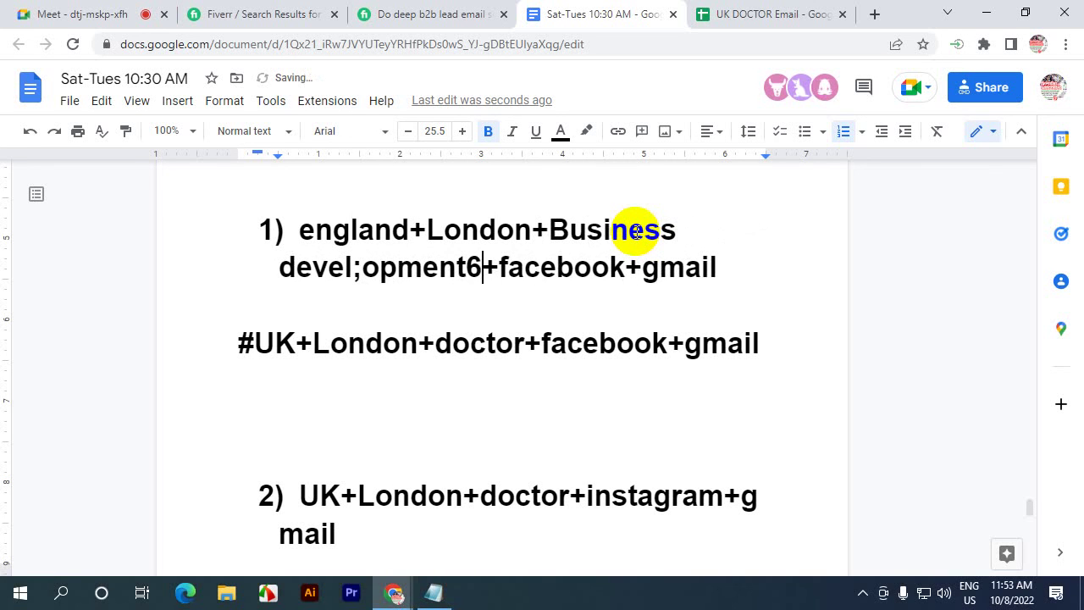
pyautogui.press('BackSpace')
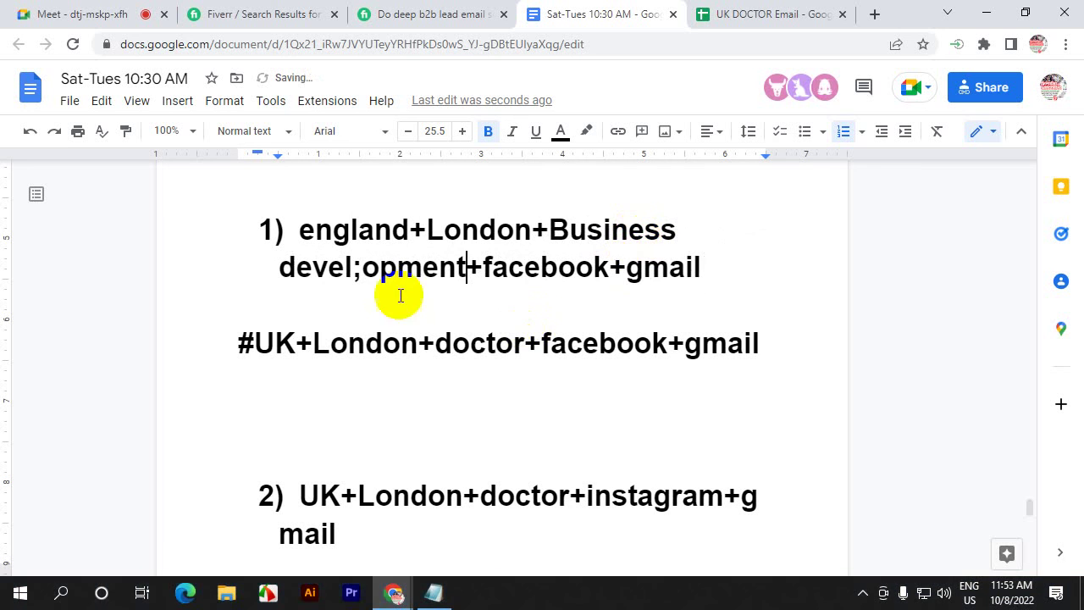
pyautogui.click(363, 267)
pyautogui.press('BackSpace')
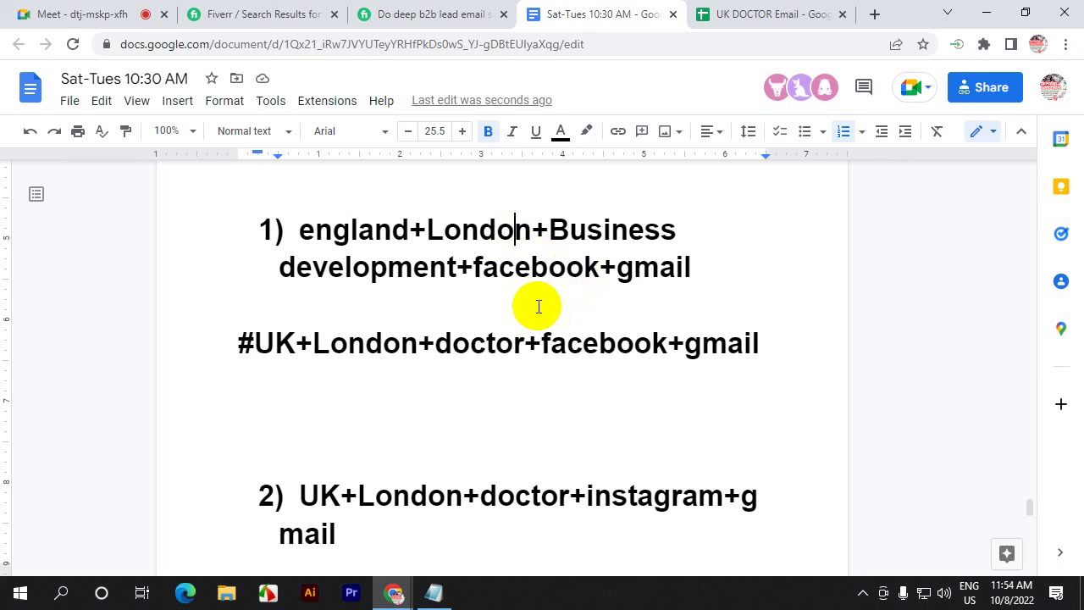
# - Highlight the keyword "doctor" in the line "#UK+London+doctor+facebook+gmail" to point it out
pyautogui.moveTo(562, 229); pyautogui.dragTo(515, 228)
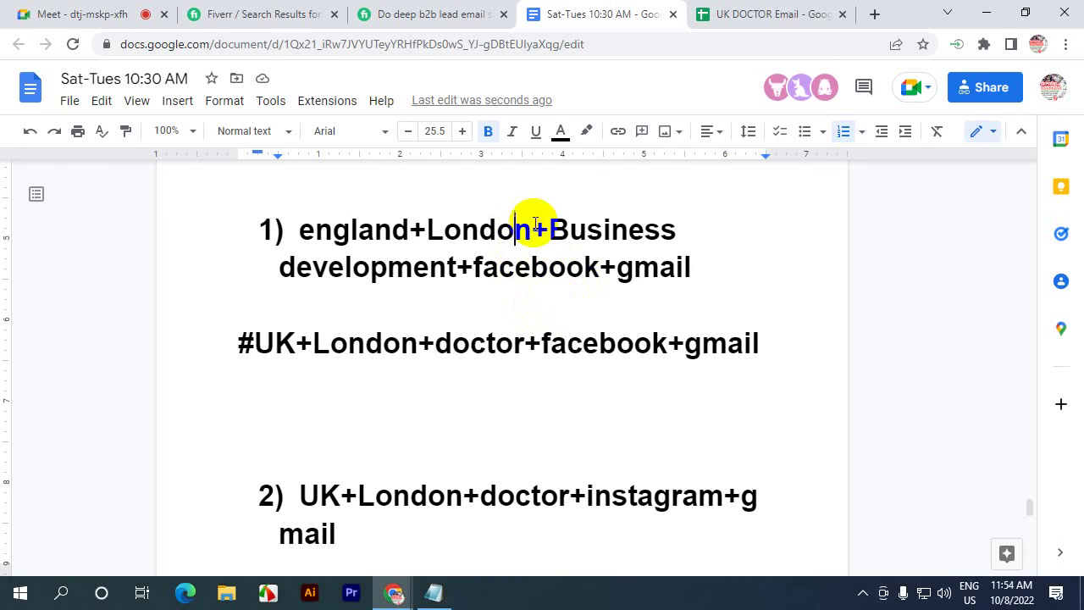
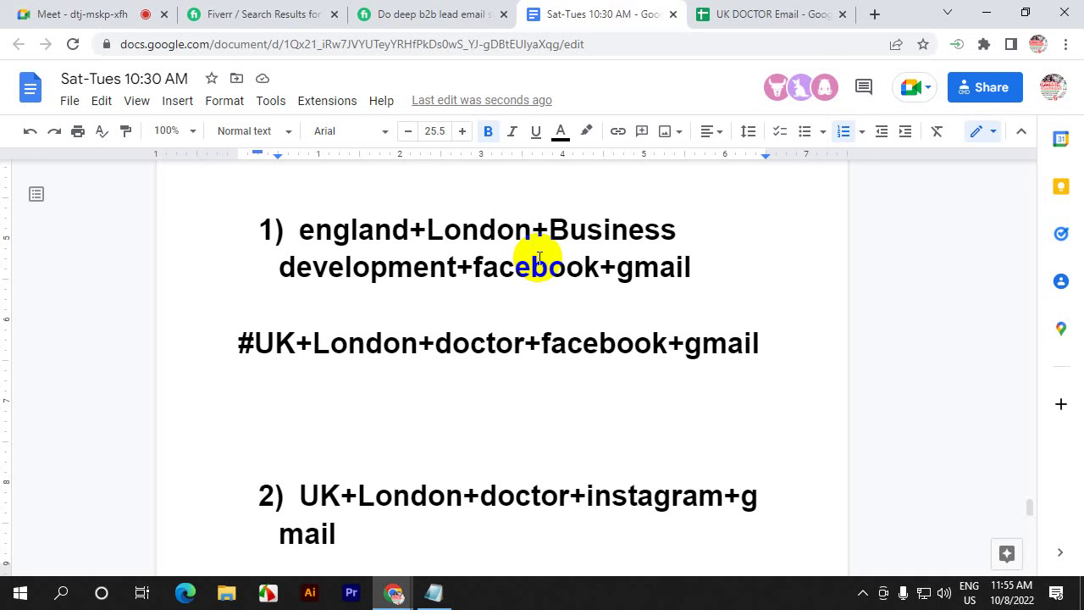
pyautogui.doubleClick(447, 343)
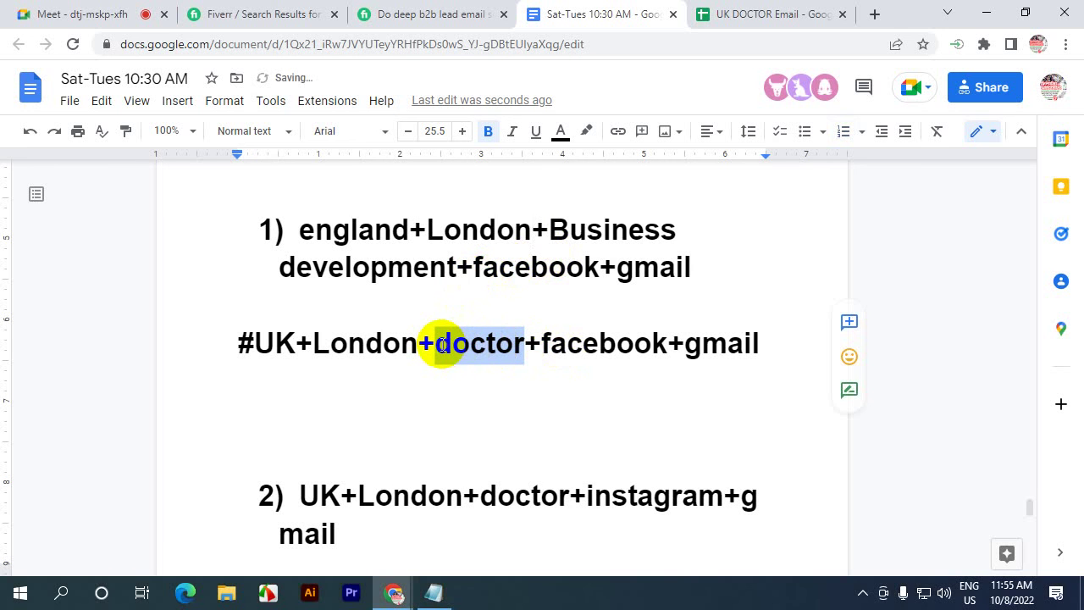
pyautogui.click(439, 343)
pyautogui.moveTo(519, 343); pyautogui.dragTo(433, 354)
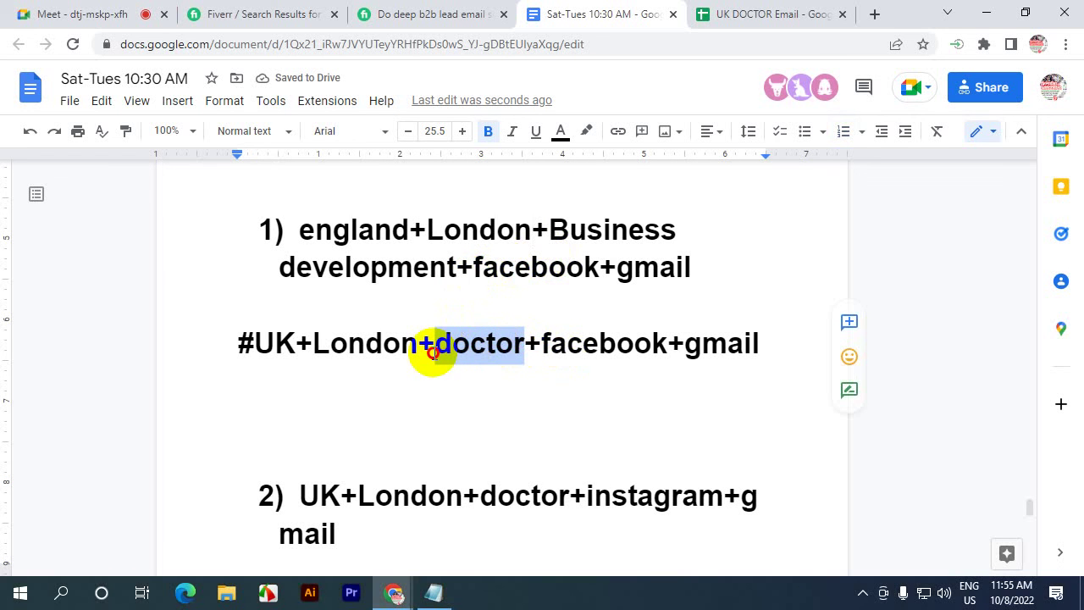
pyautogui.click(450, 342)
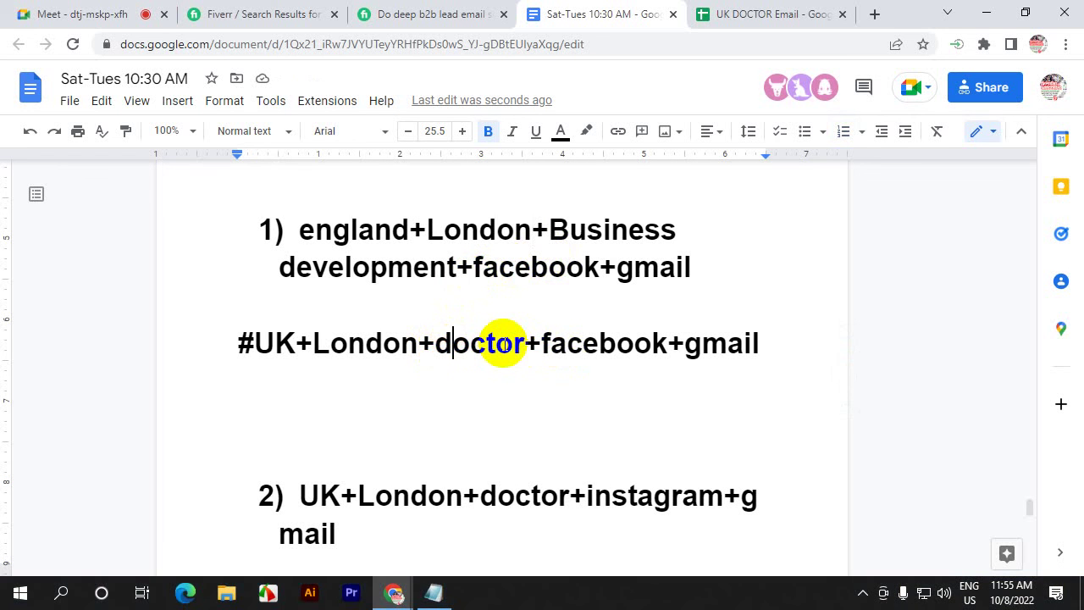
# - Review the document's B2B lead notes down to the email extractor and duplicate checker lines, and bring up the UK DOCTOR Email spreadsheet
pyautogui.scroll(12, 503, 343)
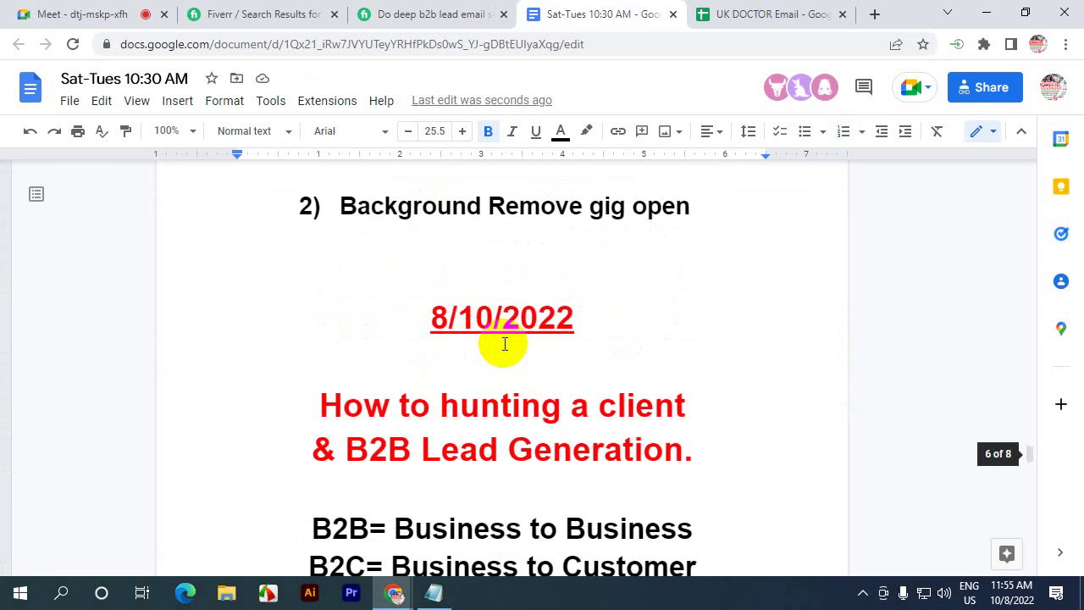
pyautogui.scroll(-4, 504, 343)
pyautogui.scroll(-3, 504, 343)
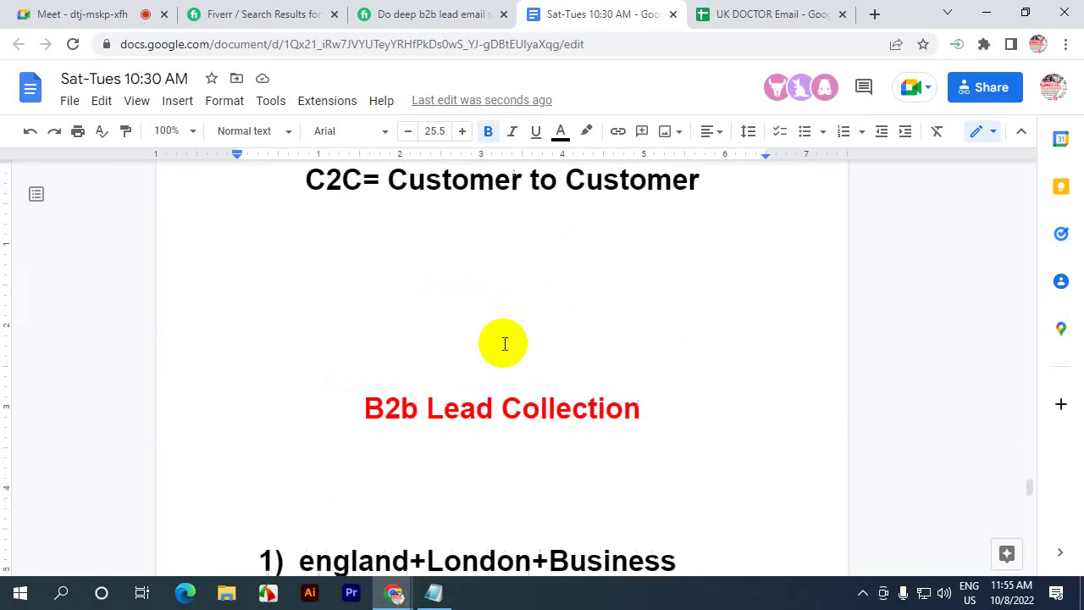
pyautogui.scroll(-15, 504, 343)
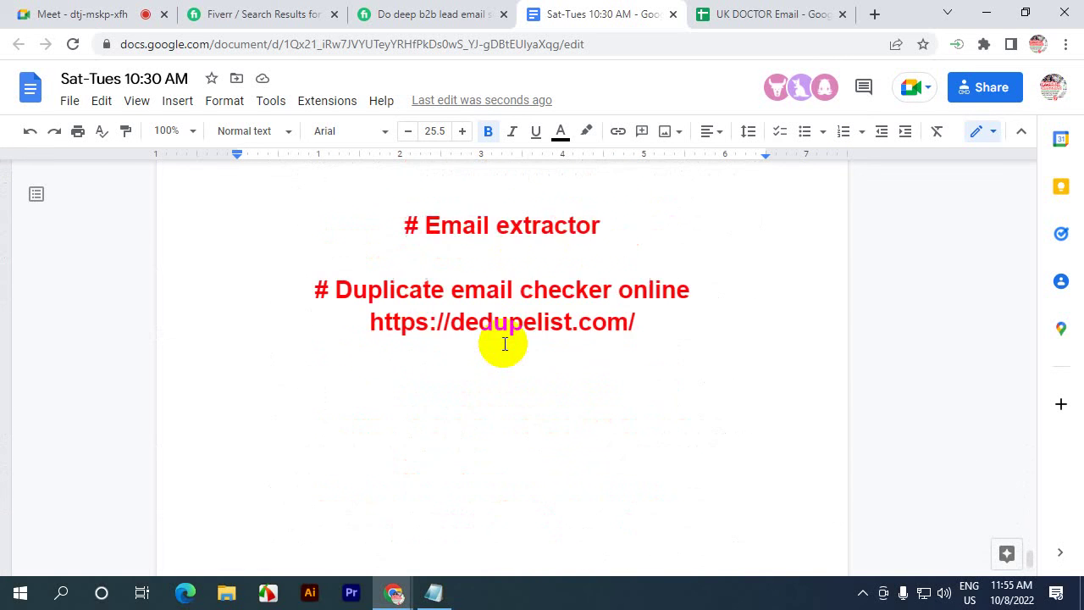
pyautogui.scroll(1, 504, 343)
pyautogui.click(735, 10)
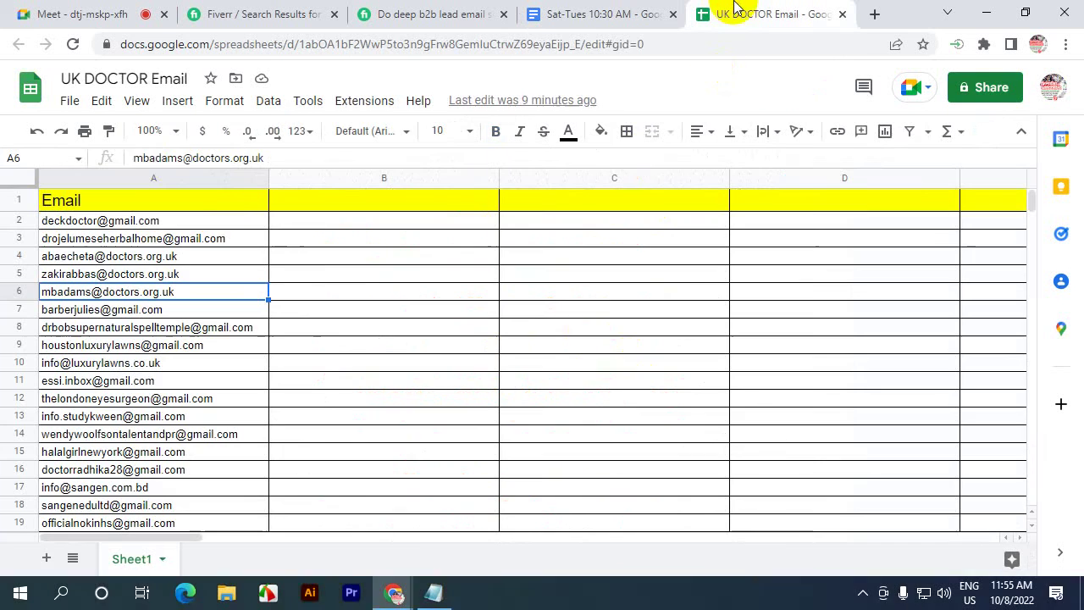
# - Open Google Drive in a new browser tab and create a blank Google Sheets spreadsheet
pyautogui.click(876, 15)
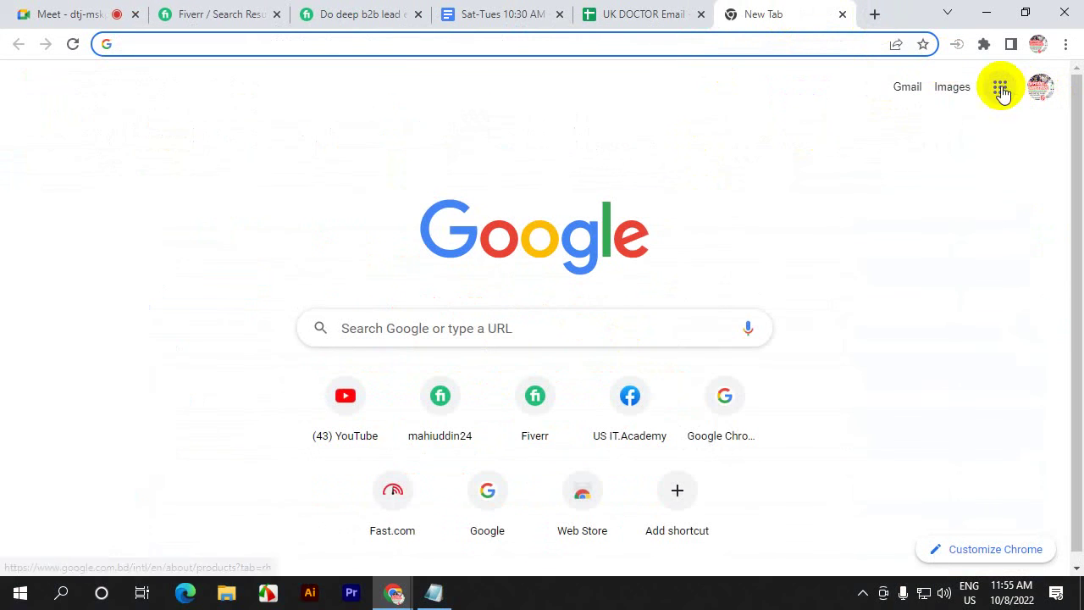
pyautogui.click(1000, 89)
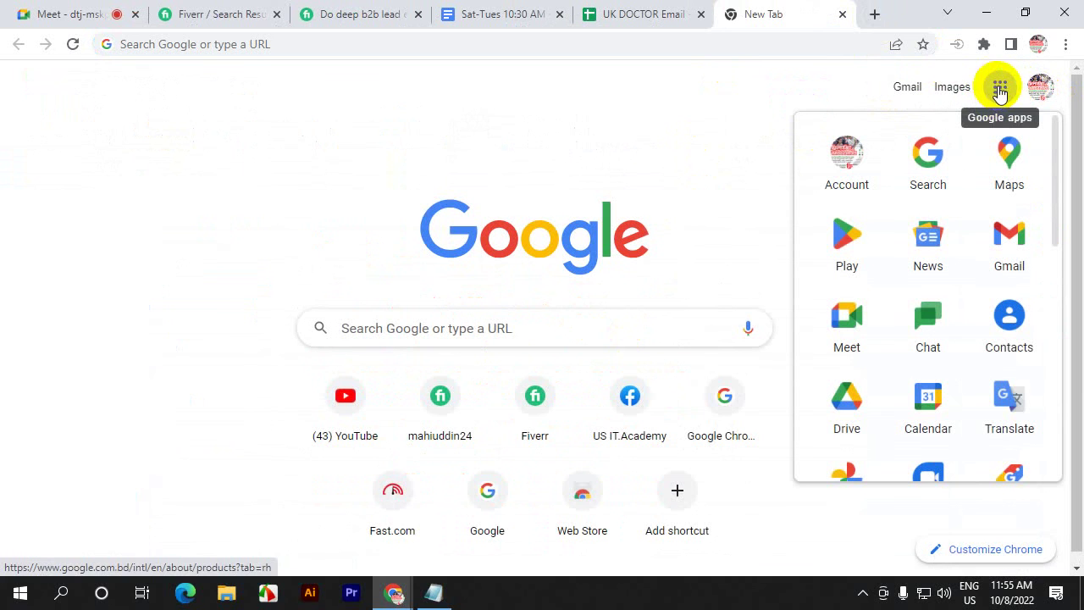
pyautogui.click(838, 415)
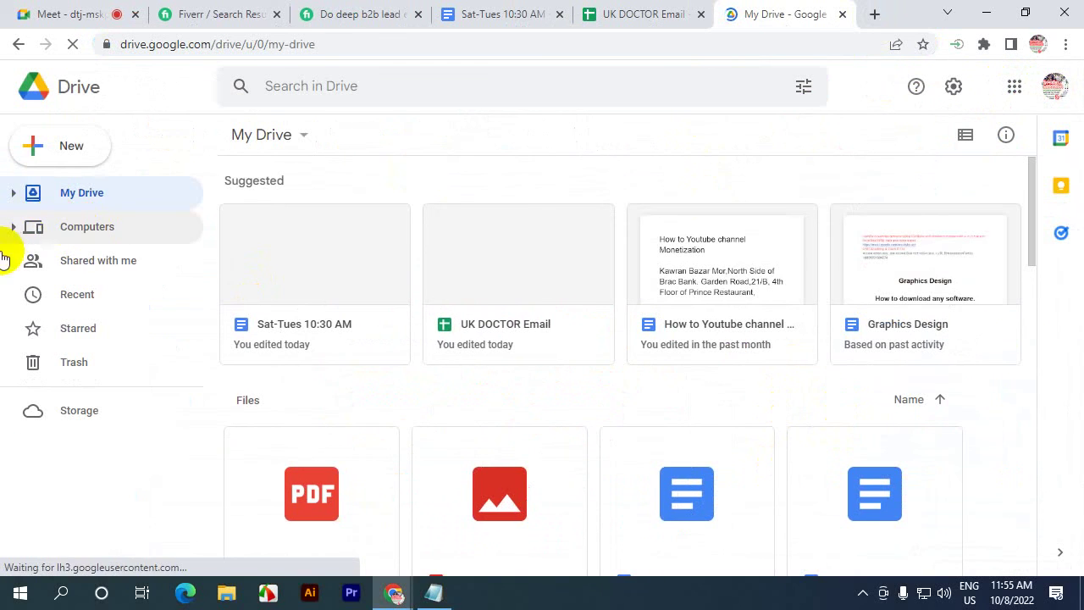
pyautogui.click(30, 149)
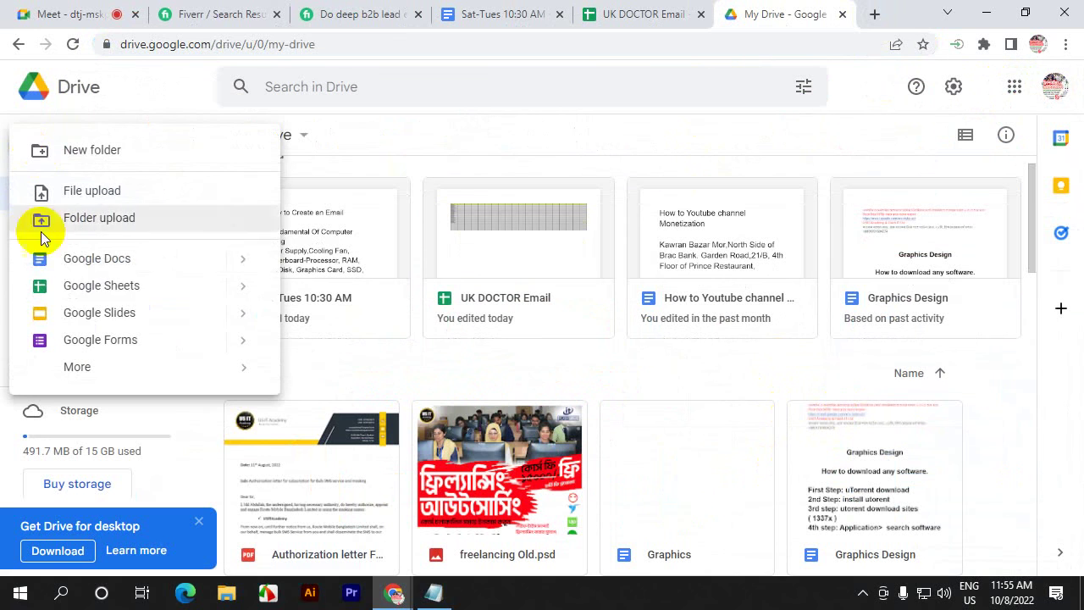
pyautogui.click(112, 288)
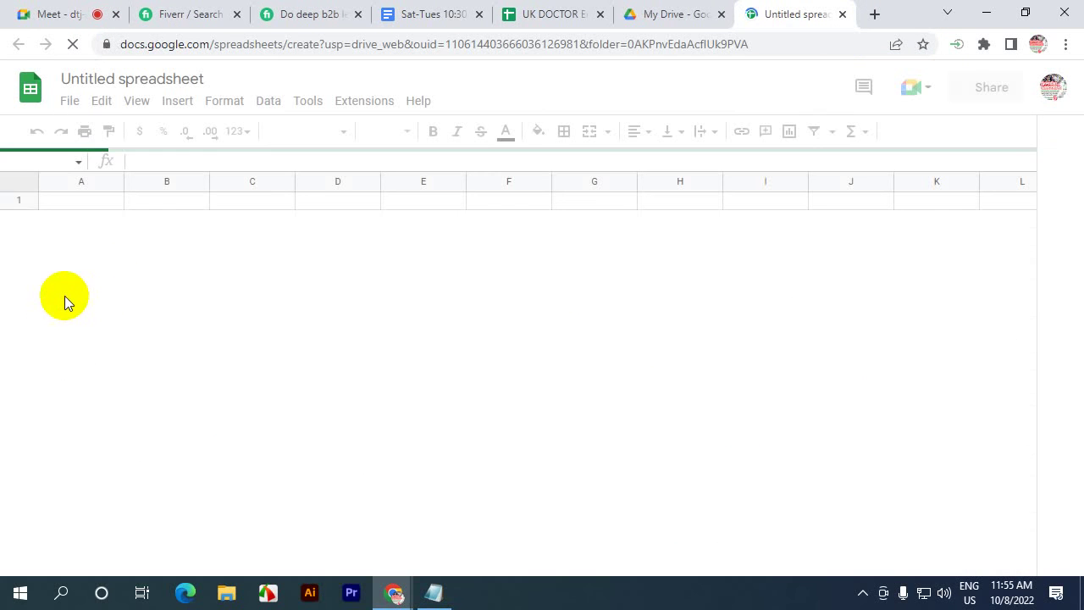
# - Widen column A of the blank spreadsheet, and close that spreadsheet along with the Google Drive tab
pyautogui.click(90, 251)
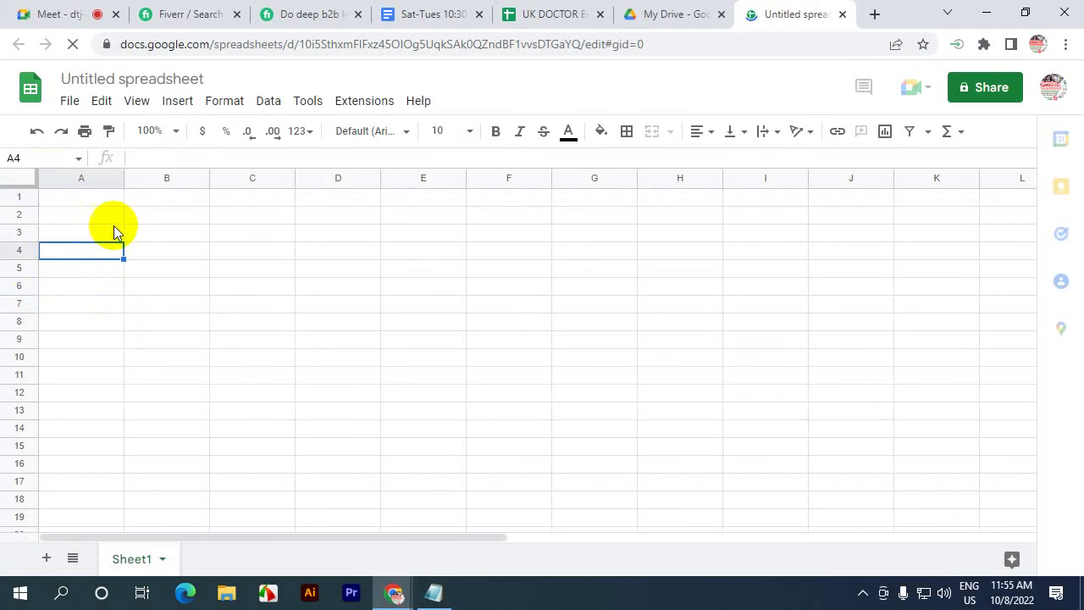
pyautogui.moveTo(123, 181); pyautogui.dragTo(163, 181)
pyautogui.click(74, 342)
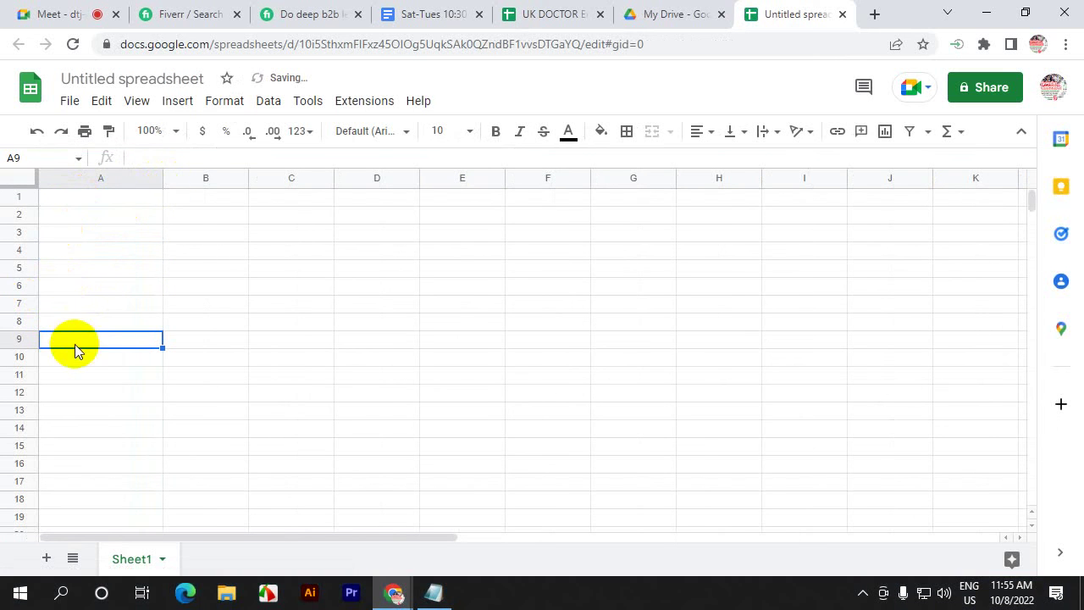
pyautogui.click(840, 15)
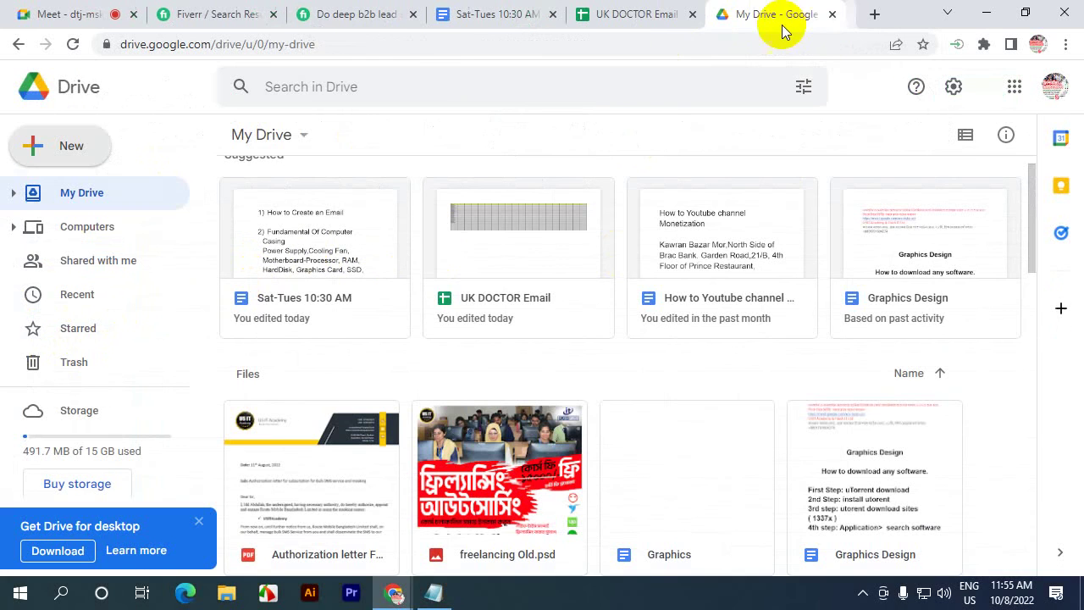
pyautogui.click(839, 14)
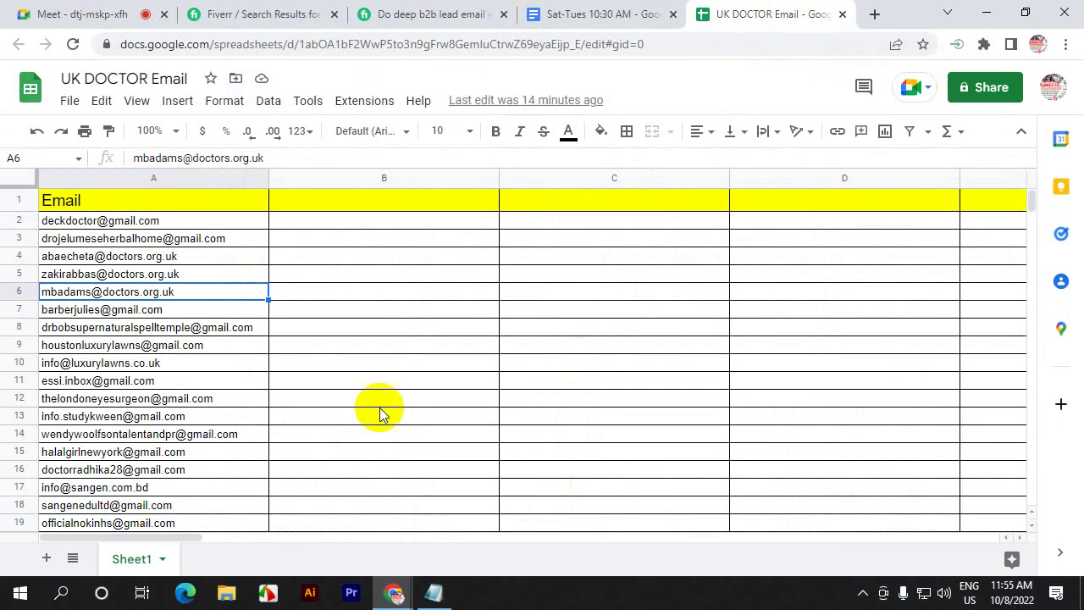
# - Share the UK DOCTOR Email spreadsheet with anyone with the link and copy its sharing link
pyautogui.click(973, 92)
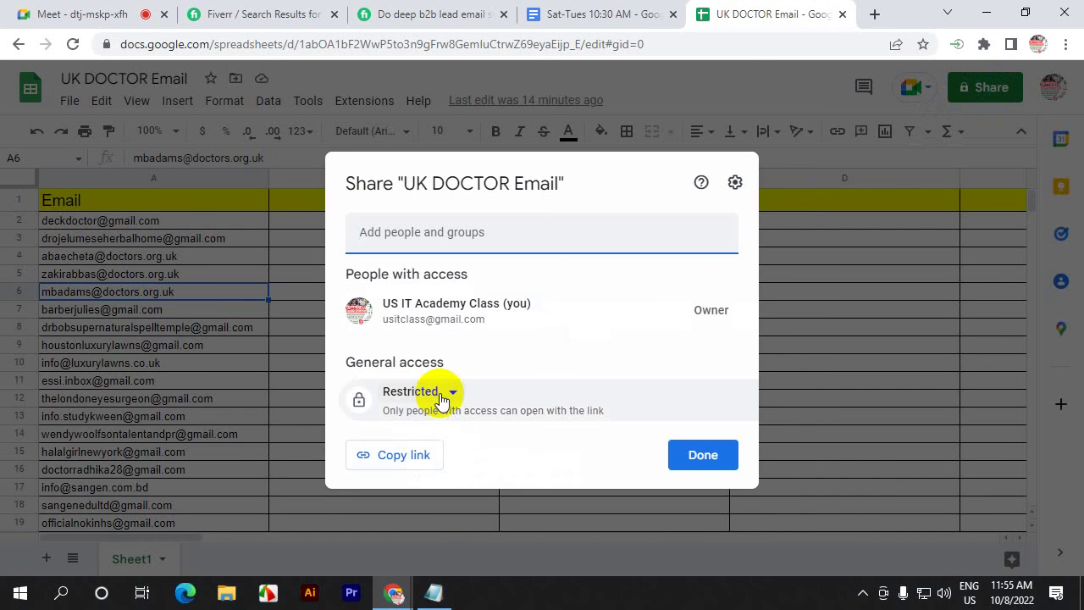
pyautogui.click(449, 396)
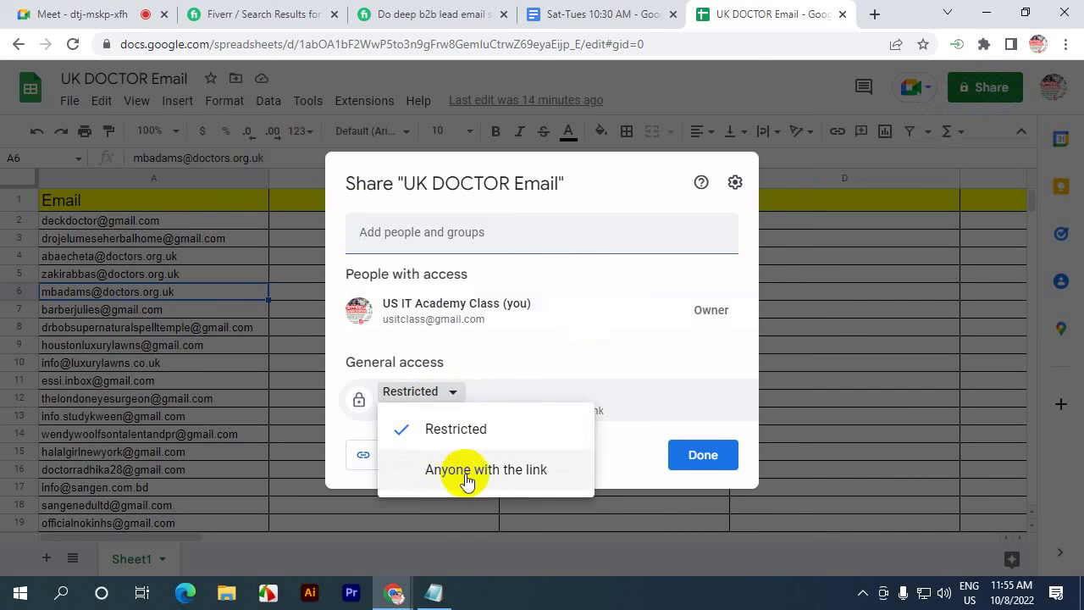
pyautogui.click(519, 473)
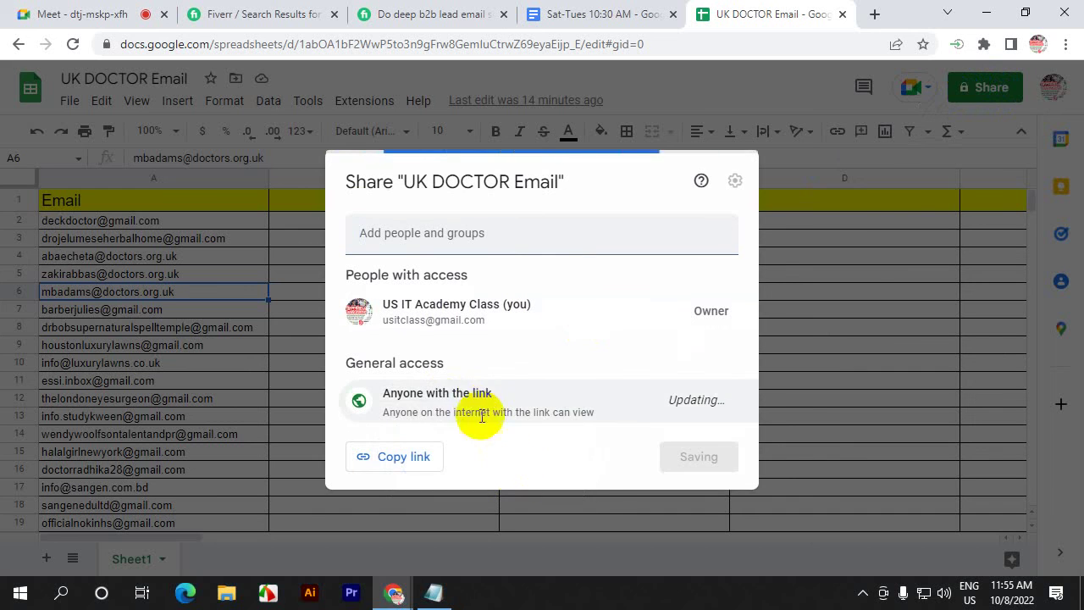
pyautogui.click(411, 458)
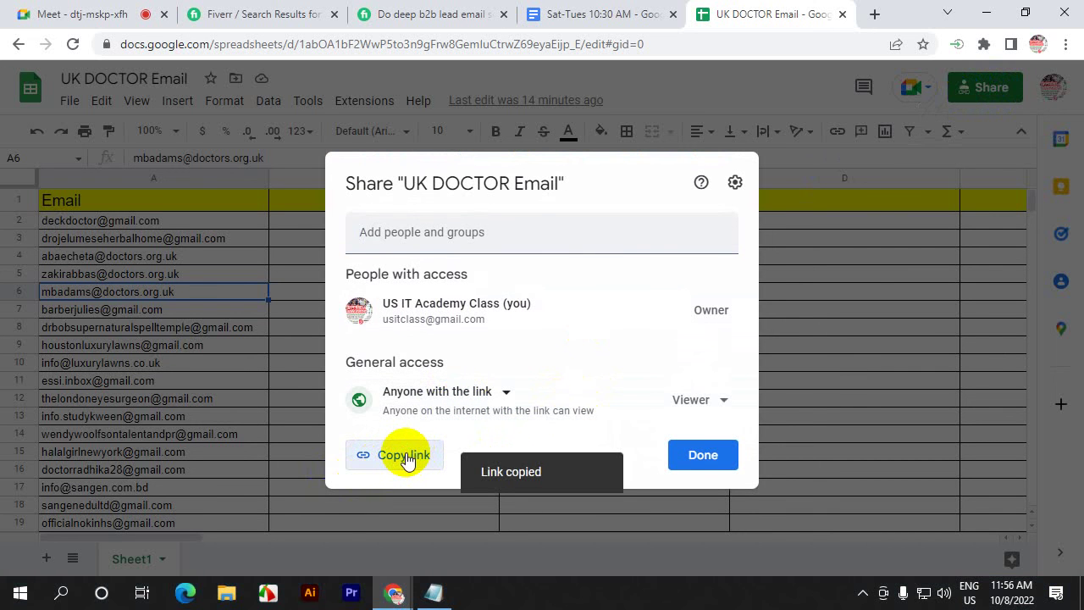
pyautogui.click(785, 360)
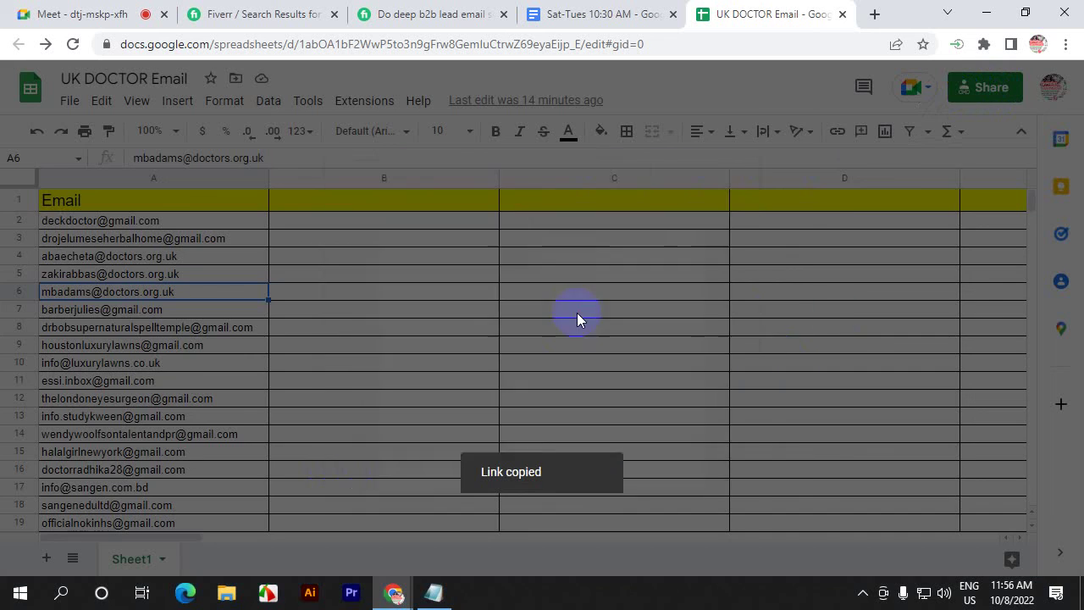
# - Switch to the Google Meet call and send the copied spreadsheet link in the in-call messages
pyautogui.click(123, 14)
pyautogui.click(965, 542)
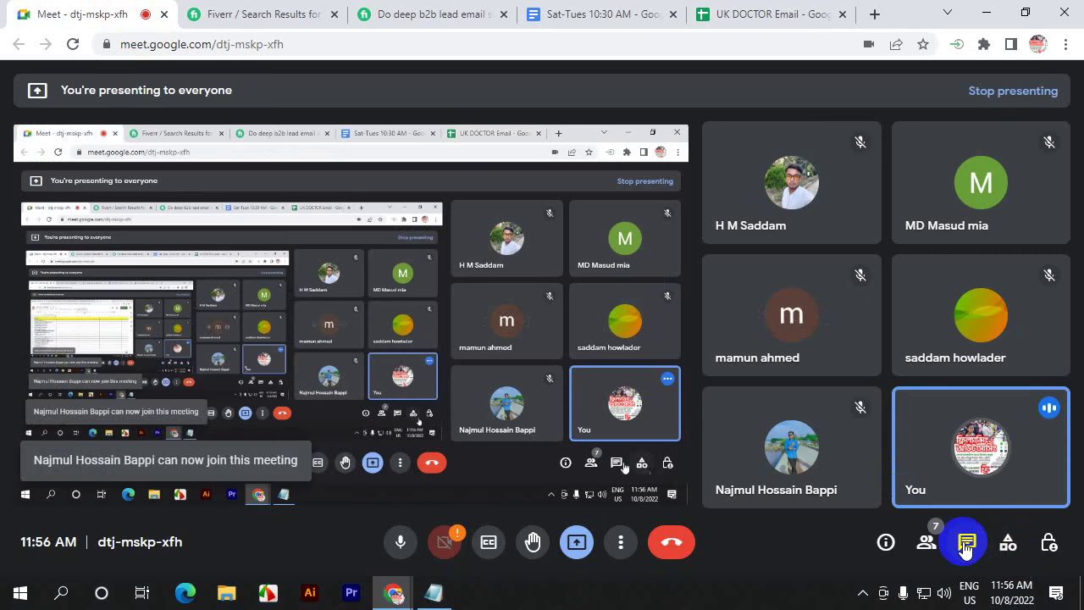
pyautogui.click(882, 500)
pyautogui.hotkey('ctrl', 'v')
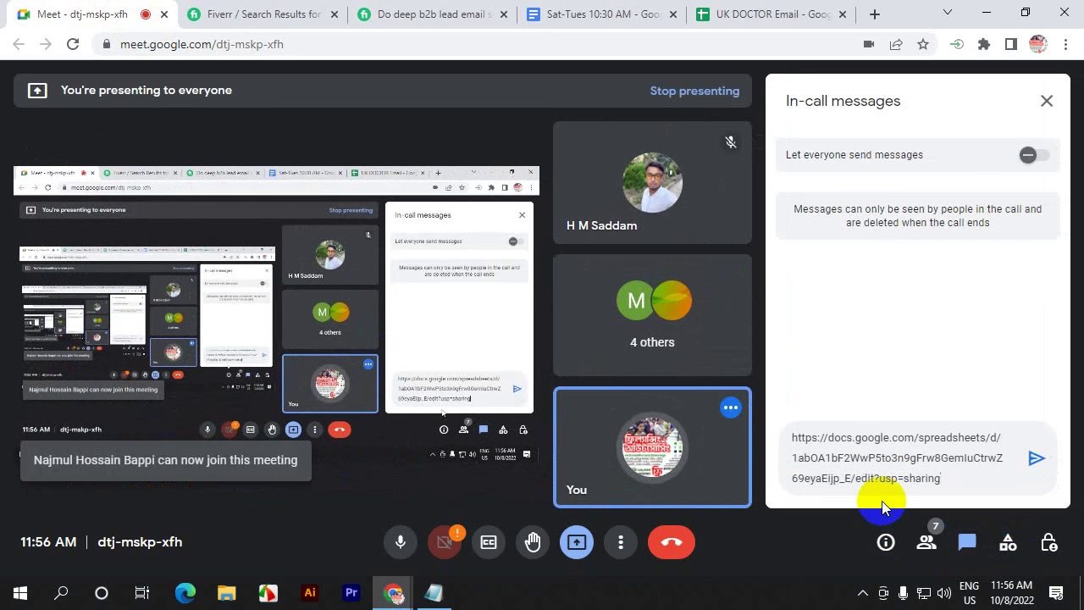
pyautogui.press('Return')
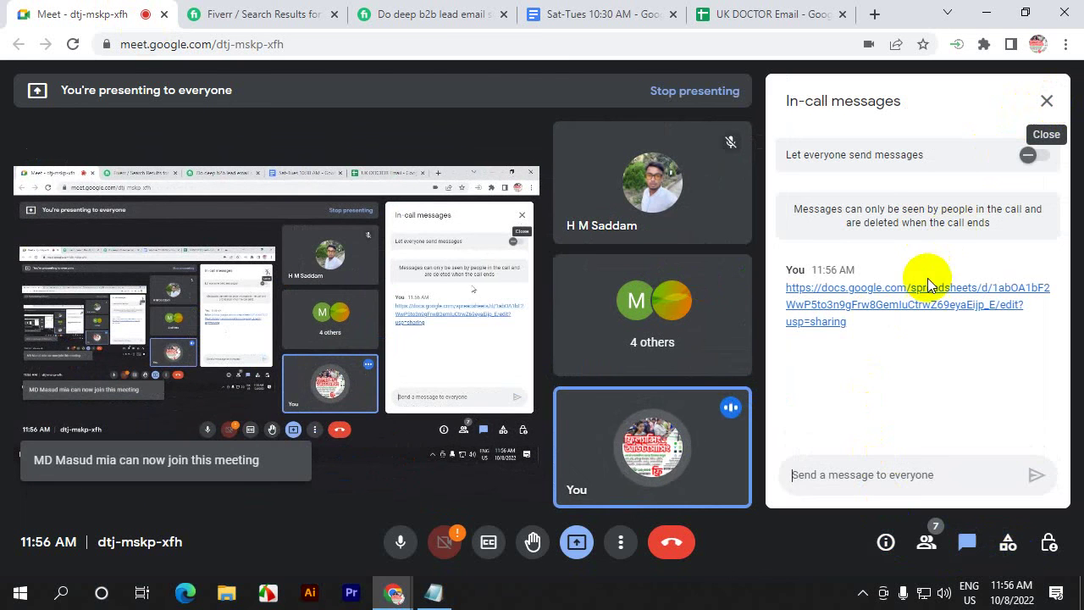
# - Open the spreadsheet from the link in the call messages, close its older tab, and look through the email list
pyautogui.click(903, 292)
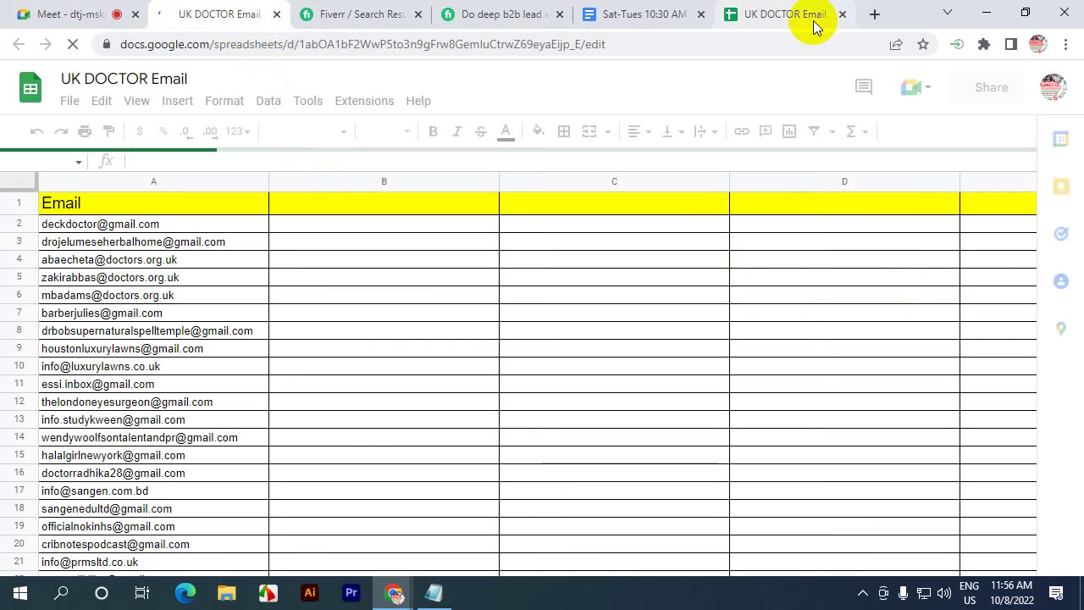
pyautogui.click(843, 15)
pyautogui.scroll(-7, 133, 411)
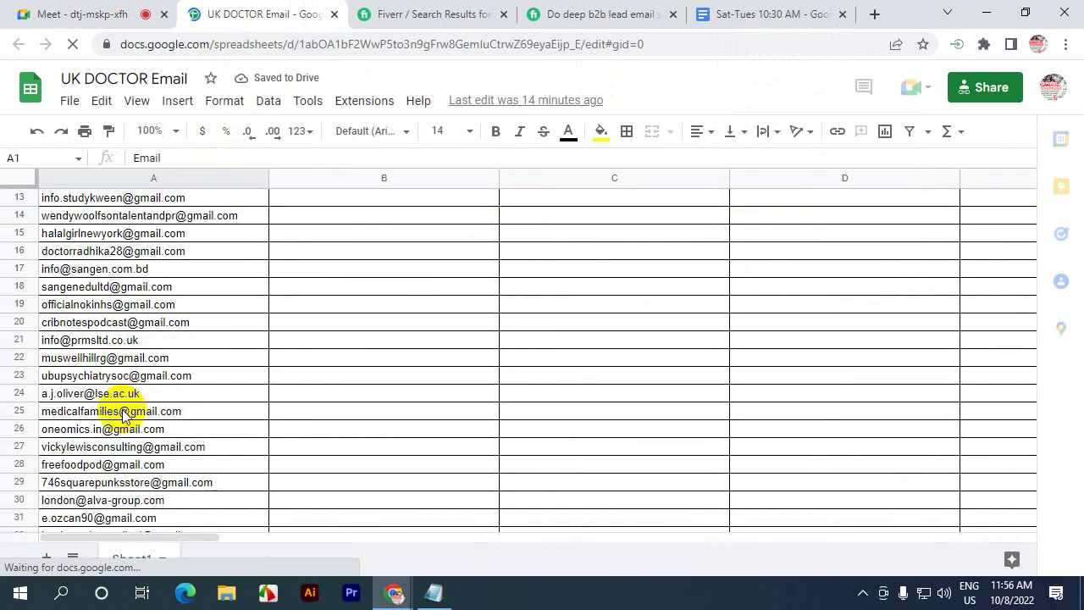
pyautogui.scroll(7, 162, 450)
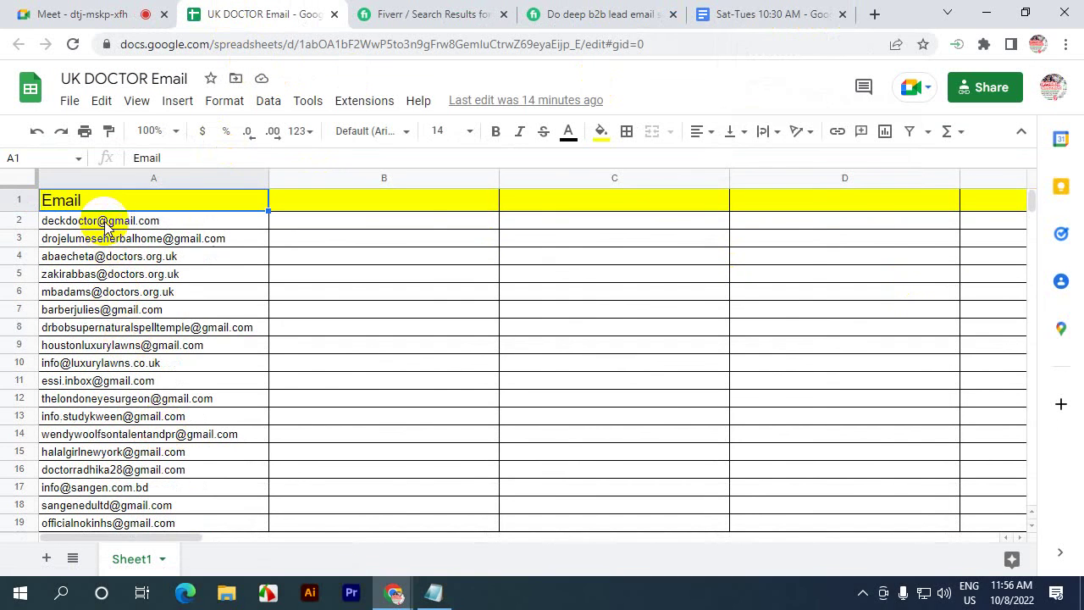
# - Copy the email addresses in cells A2:A37 of the UK DOCTOR Email spreadsheet
pyautogui.moveTo(145, 218); pyautogui.dragTo(133, 373)
pyautogui.rightClick(119, 283)
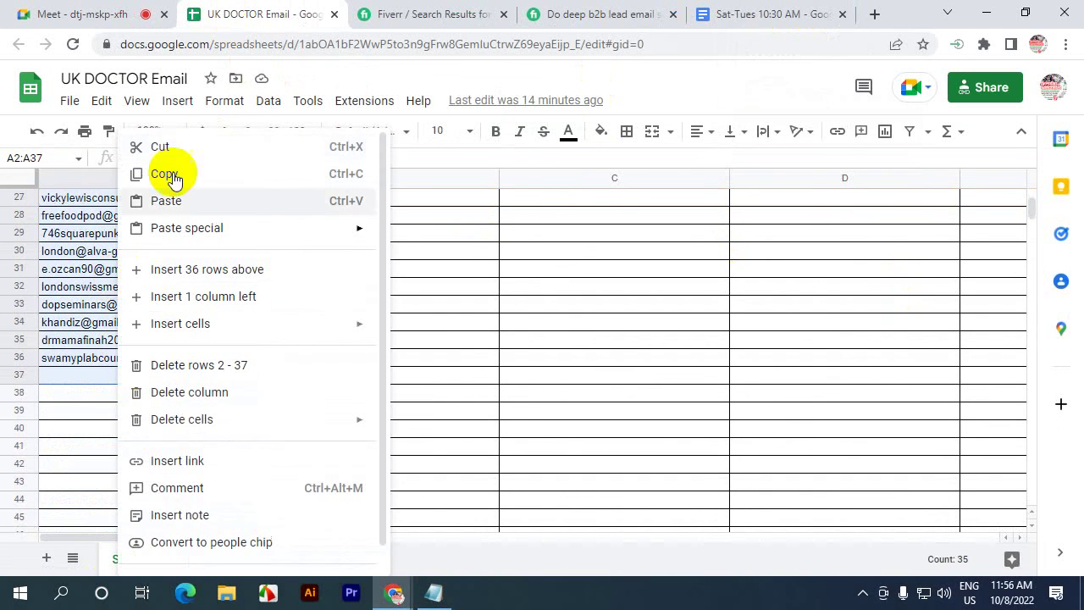
pyautogui.click(166, 175)
pyautogui.click(875, 13)
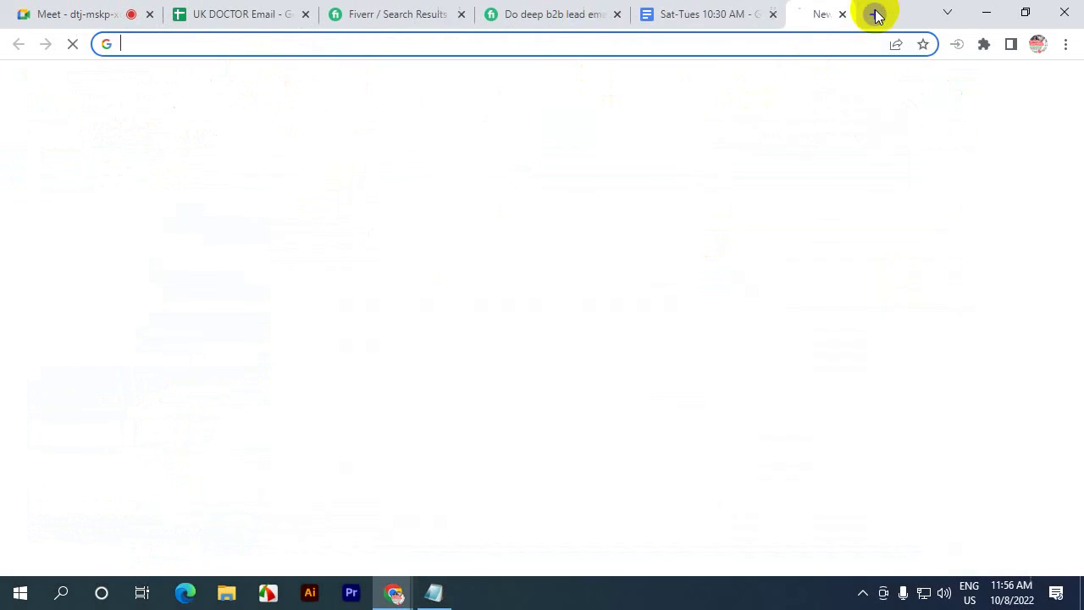
pyautogui.click(677, 14)
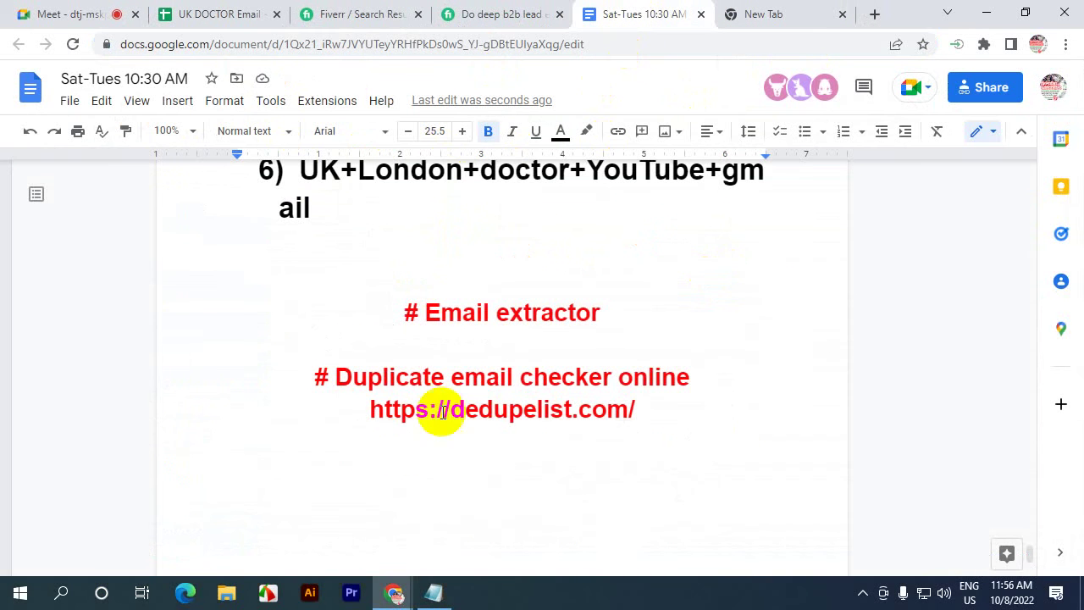
pyautogui.moveTo(363, 412); pyautogui.dragTo(624, 411)
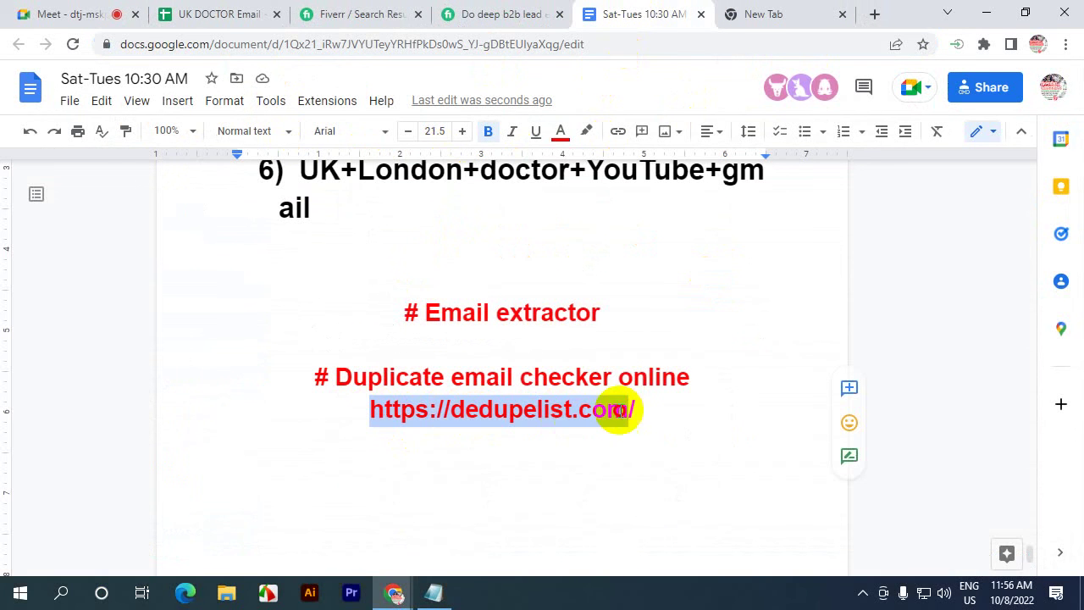
pyautogui.rightClick(629, 410)
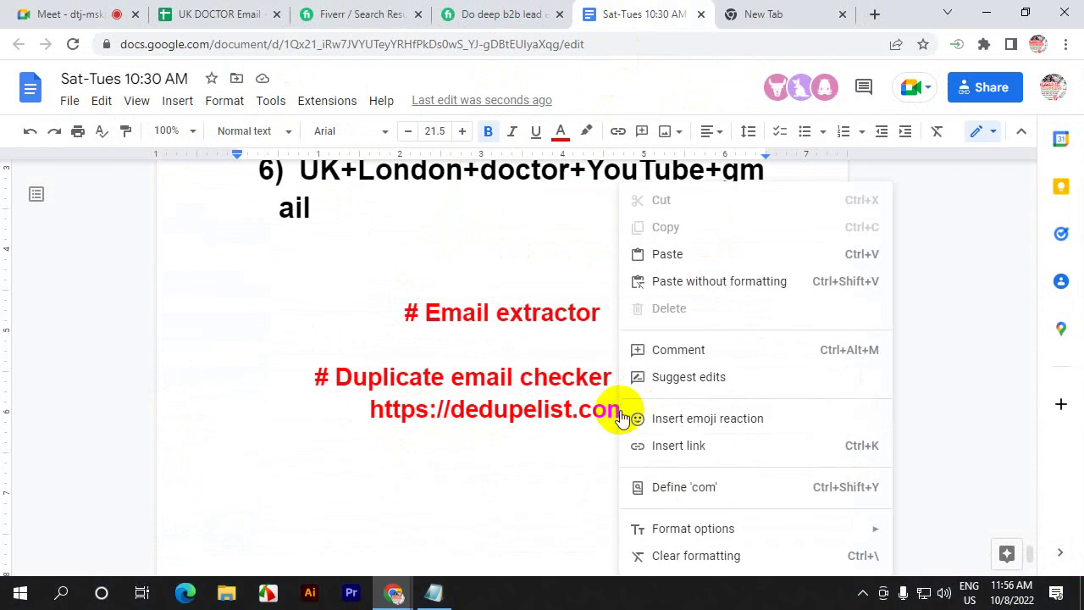
pyautogui.click(677, 447)
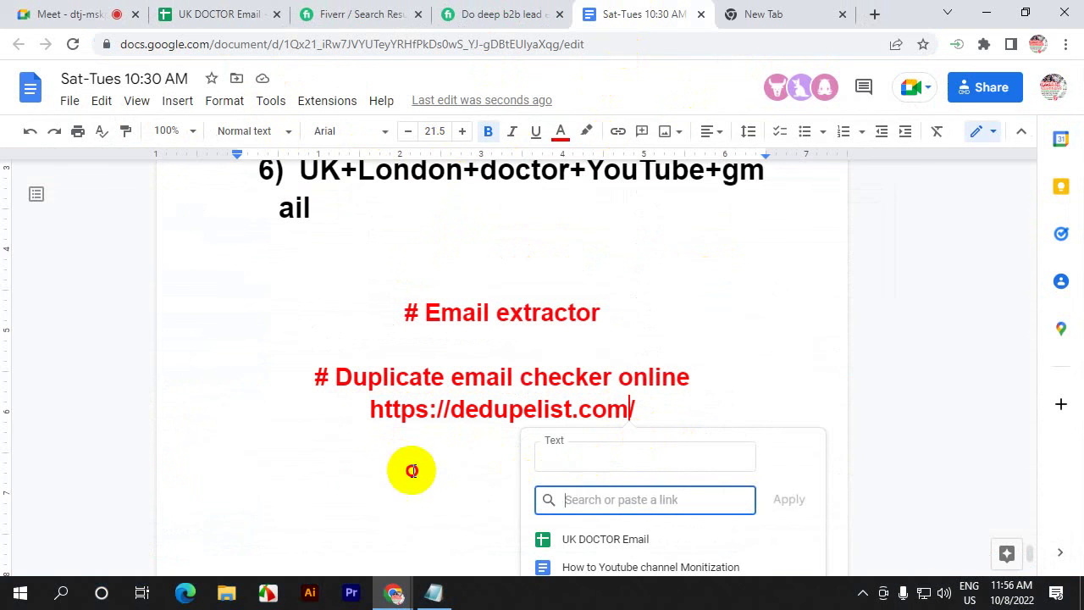
pyautogui.click(381, 428)
pyautogui.moveTo(381, 428); pyautogui.dragTo(658, 426)
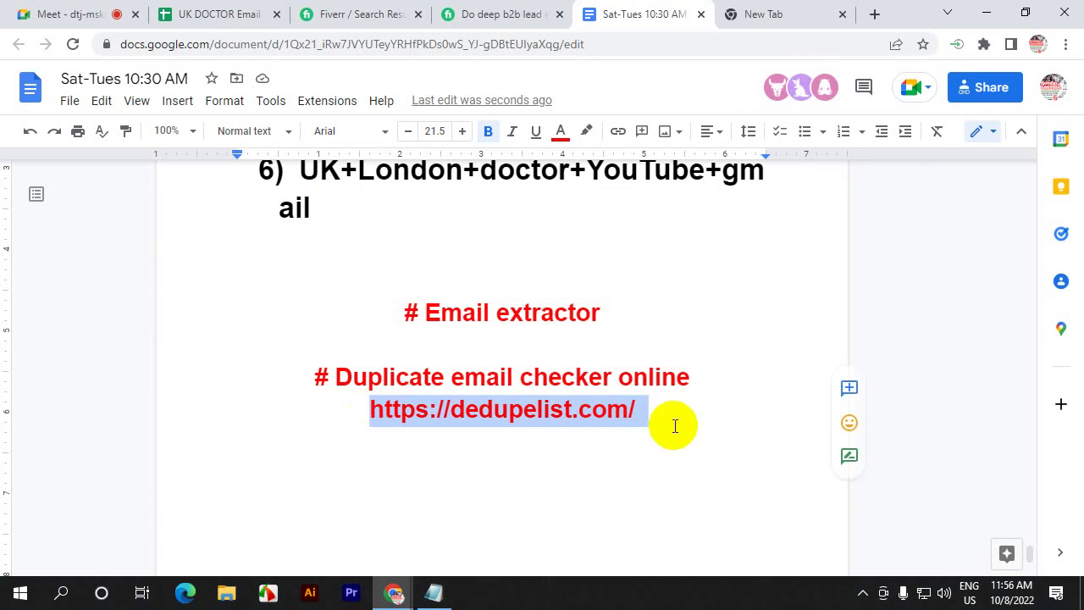
pyautogui.click(785, 9)
pyautogui.hotkey('ctrl', 'v')
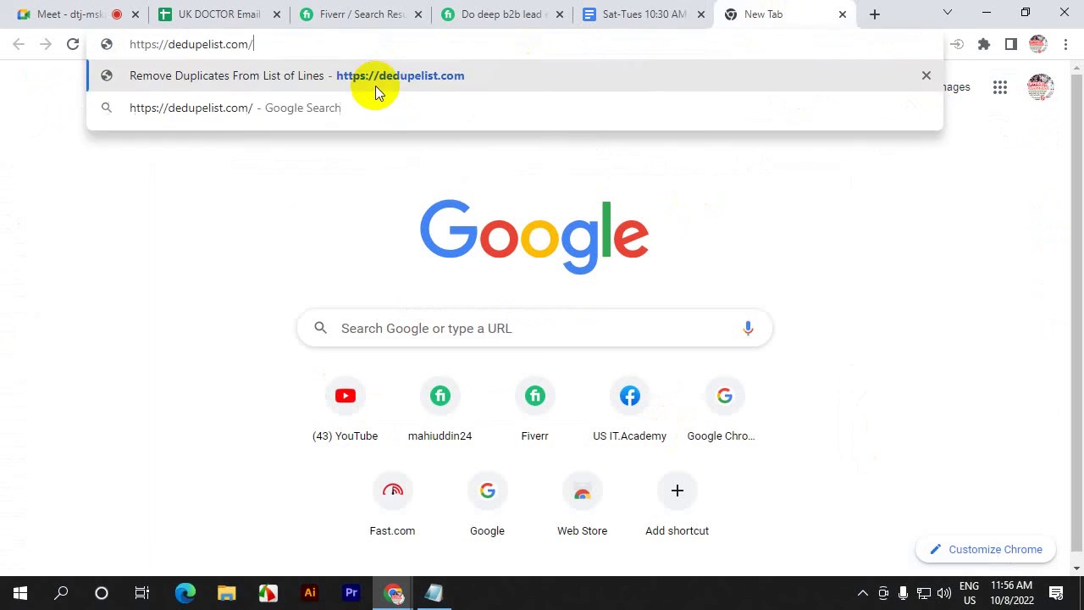
pyautogui.press('Return')
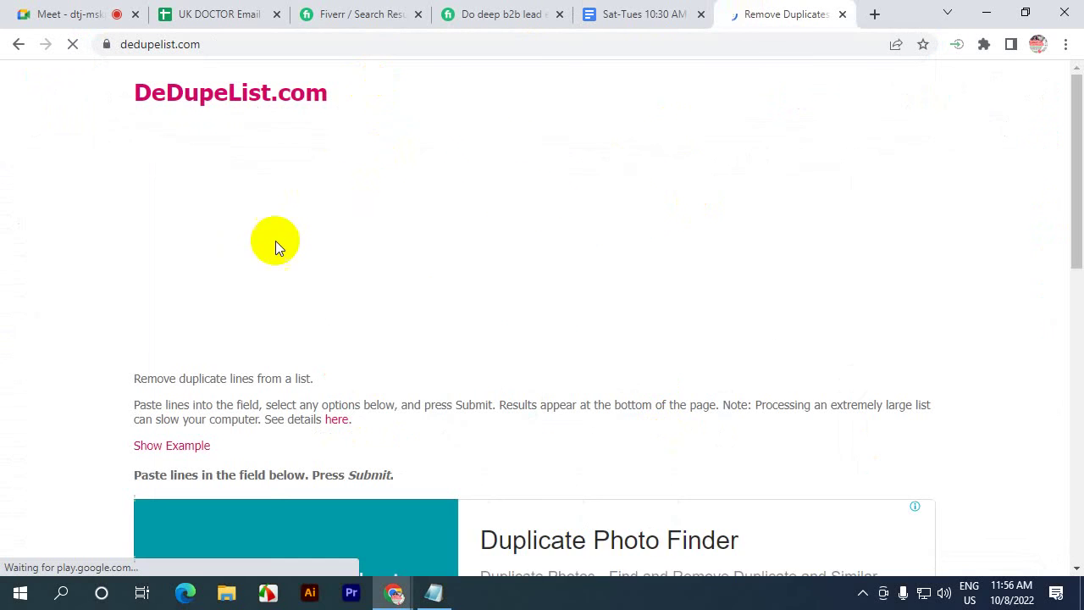
# - Copy the whole column A of the UK DOCTOR Email spreadsheet and paste it into the DeDupeList input field
pyautogui.click(195, 12)
pyautogui.scroll(6, 118, 279)
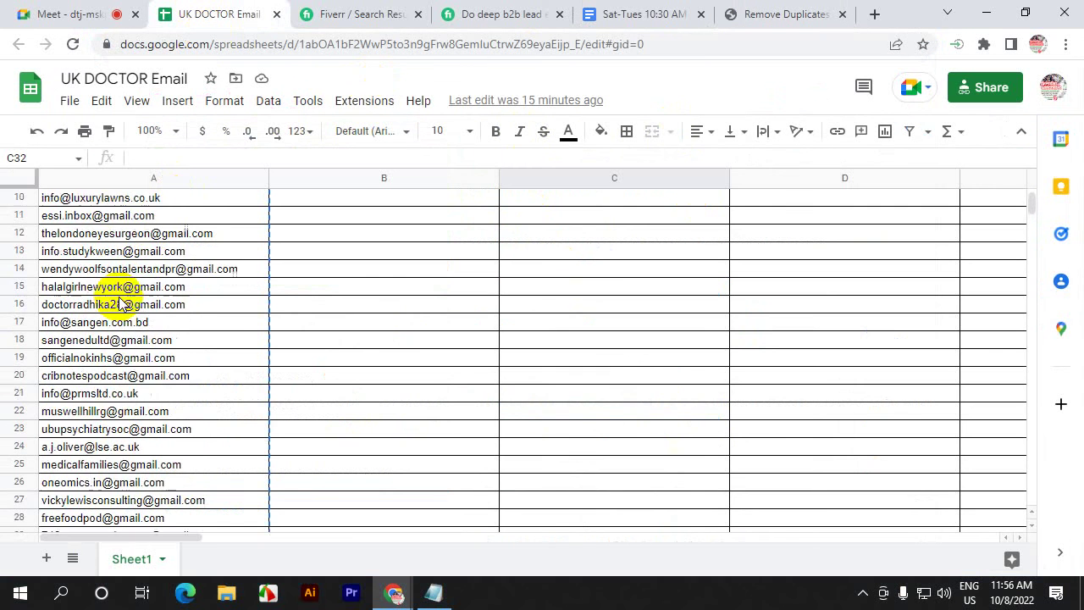
pyautogui.click(110, 200)
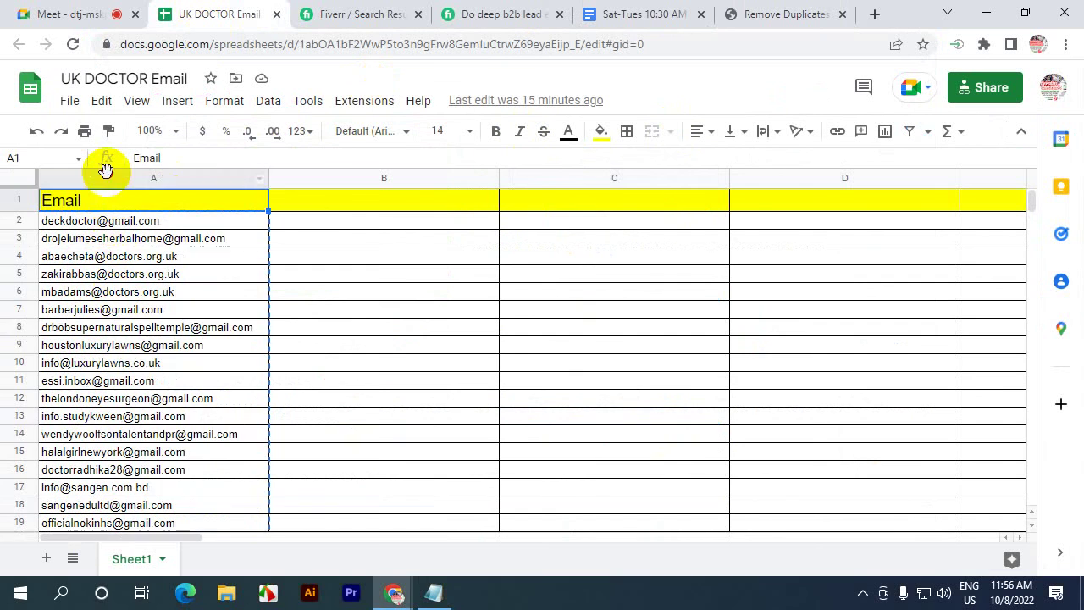
pyautogui.click(106, 175)
pyautogui.rightClick(107, 175)
pyautogui.click(149, 181)
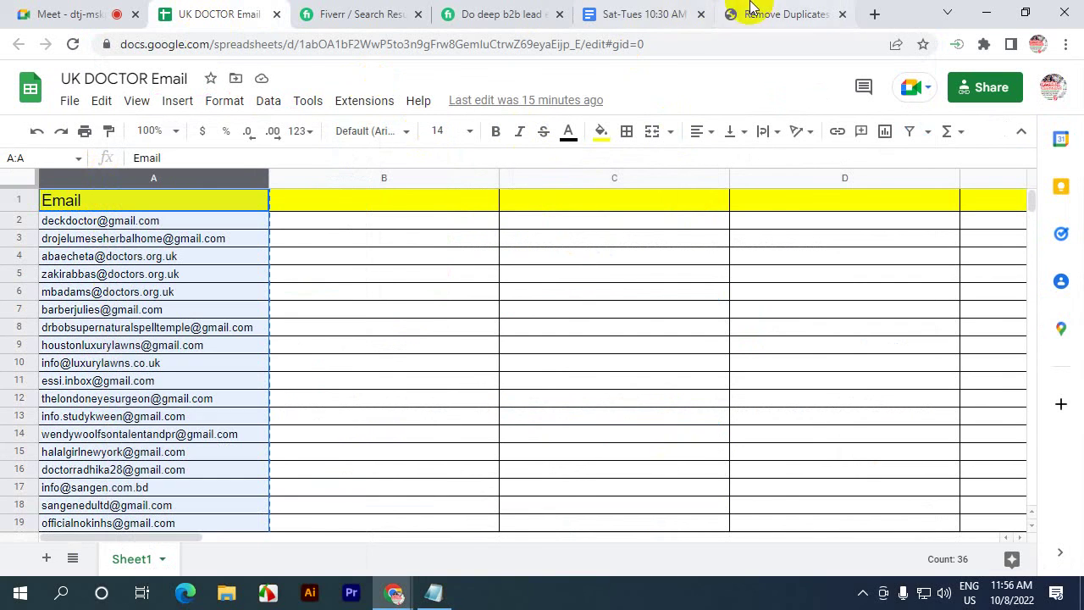
pyautogui.click(653, 14)
pyautogui.click(762, 15)
pyautogui.scroll(-7, 483, 284)
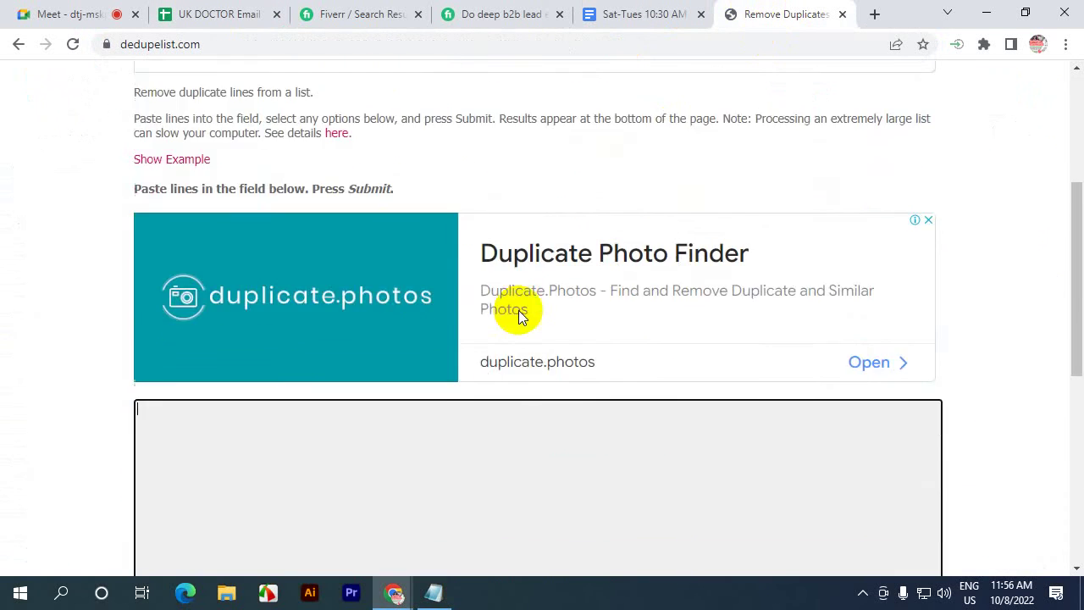
pyautogui.click(340, 214)
pyautogui.hotkey('ctrl', 'v')
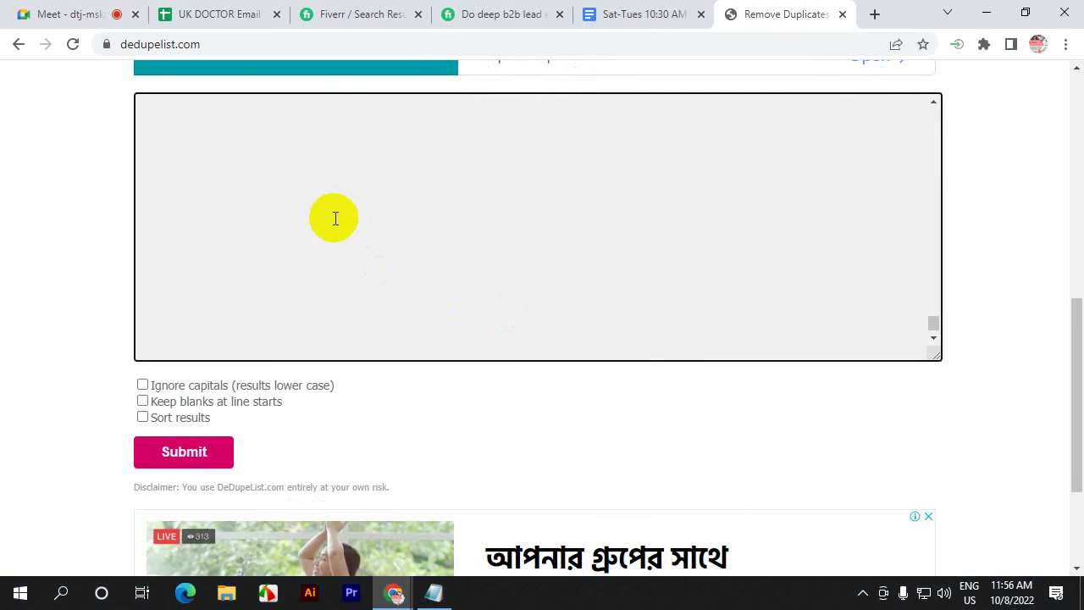
# - Copy only the email addresses in cells A2:A36 of the UK DOCTOR Email spreadsheet, without the header
pyautogui.click(213, 14)
pyautogui.rightClick(129, 178)
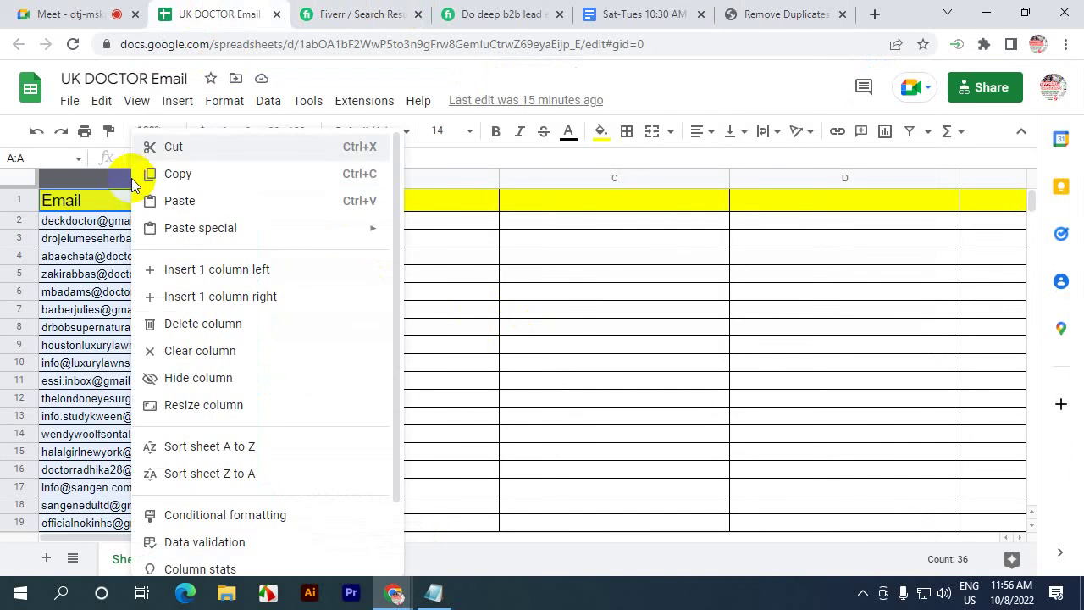
pyautogui.click(54, 291)
pyautogui.moveTo(63, 223); pyautogui.dragTo(150, 269)
pyautogui.rightClick(153, 241)
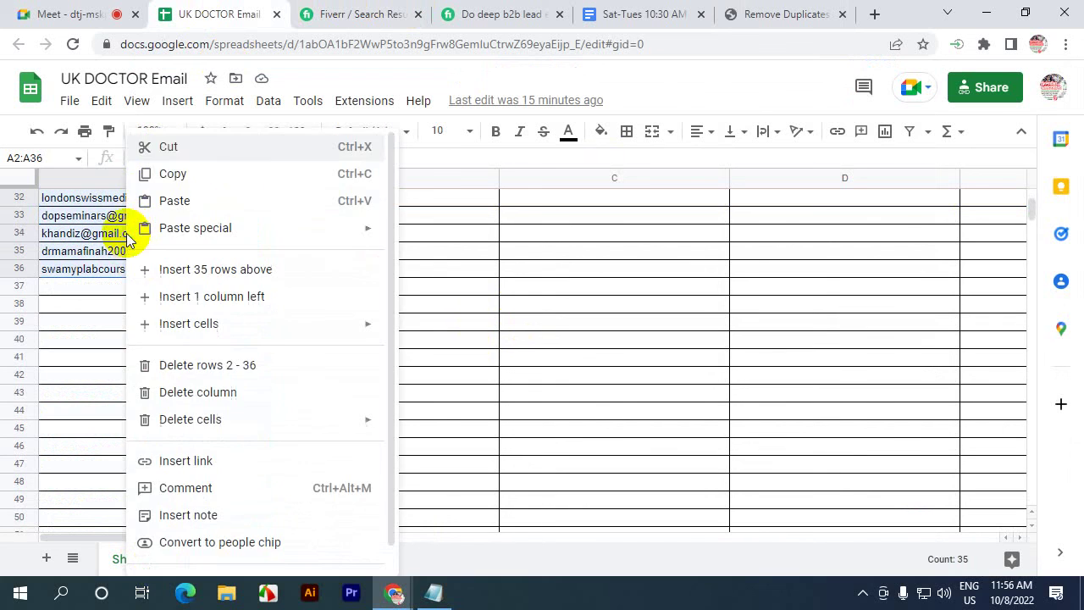
pyautogui.click(170, 175)
# - Replace the contents of the DeDupeList input field with the copied email addresses and submit them for duplicate removal
pyautogui.click(747, 13)
pyautogui.click(259, 193)
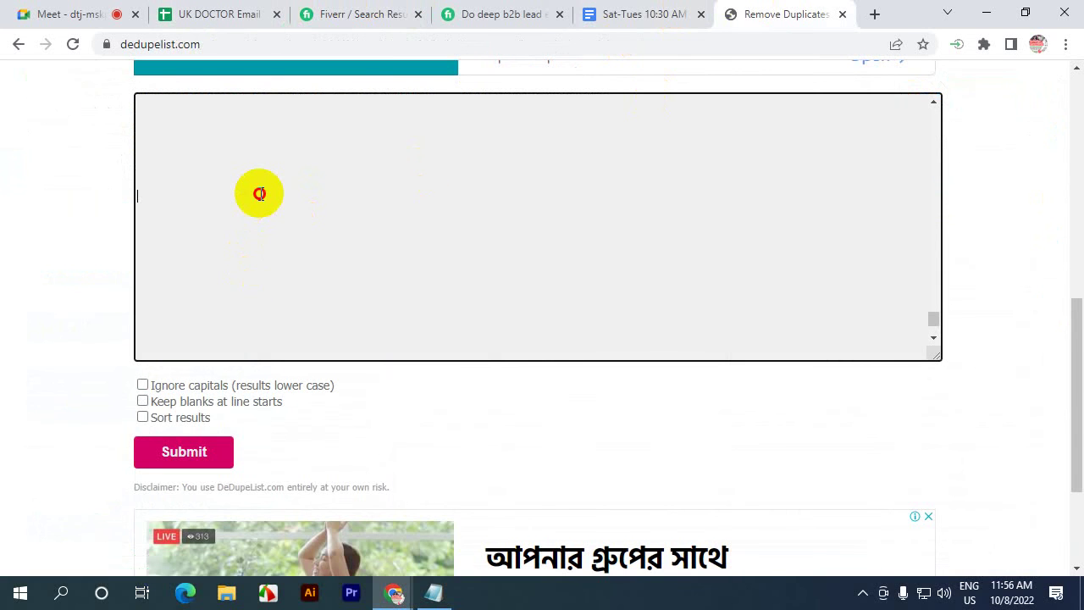
pyautogui.hotkey('ctrl', 'a')
pyautogui.press('BackSpace')
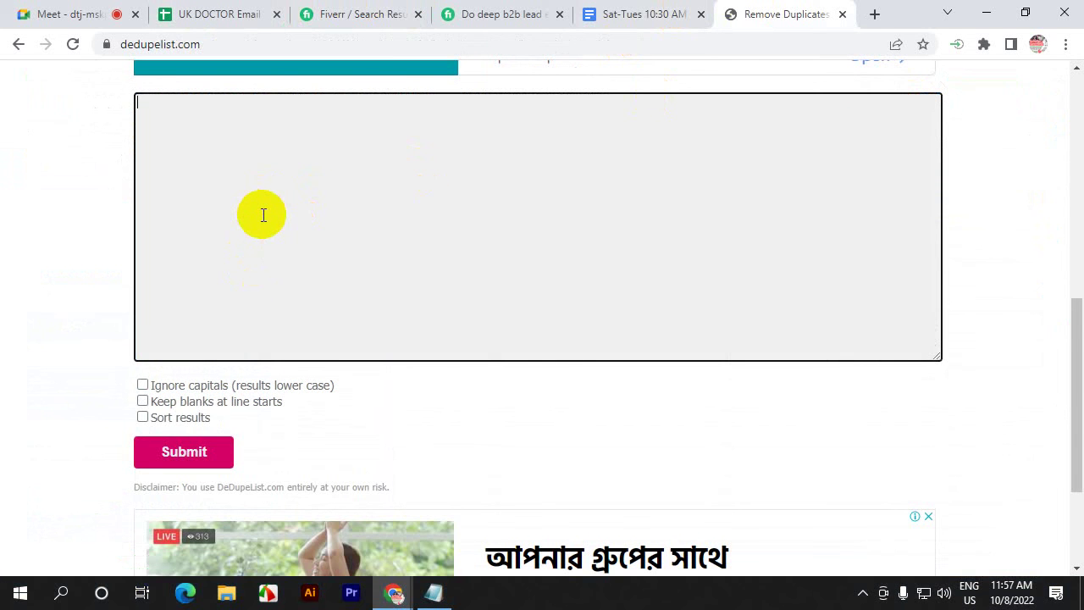
pyautogui.hotkey('ctrl', 'v')
pyautogui.click(184, 452)
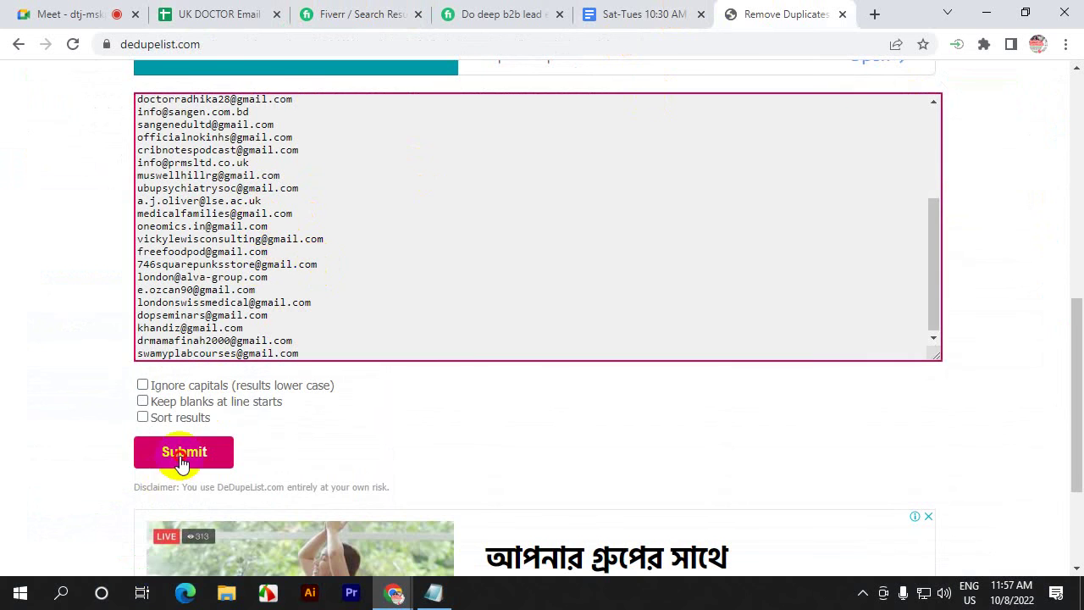
pyautogui.scroll(3, 959, 244)
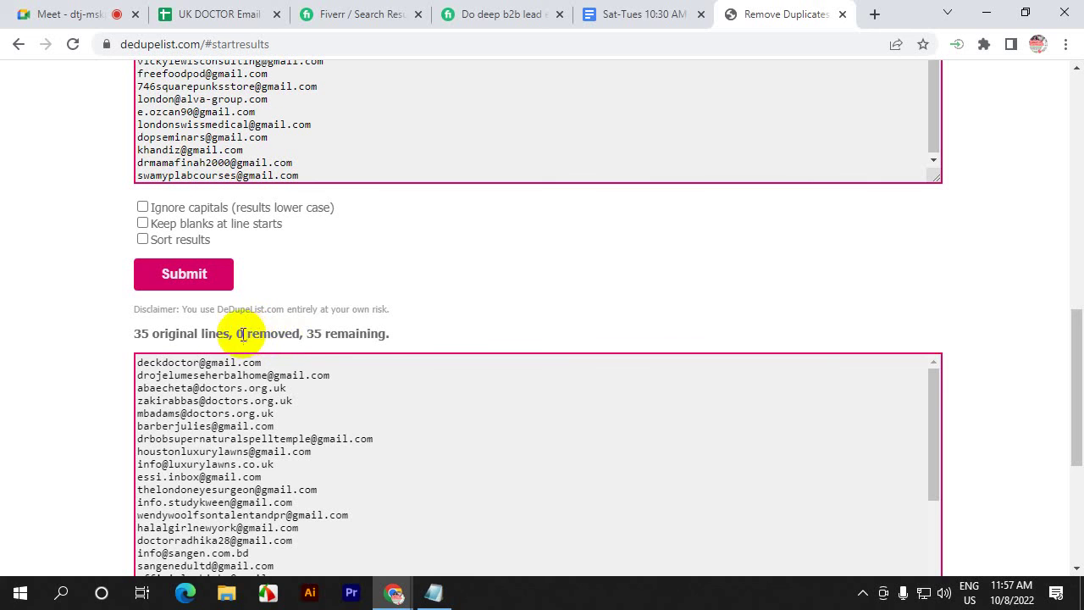
# - Check the duplicate removal summary and the deduplicated email list, and close the DeDupeList page
pyautogui.moveTo(243, 334); pyautogui.dragTo(287, 335)
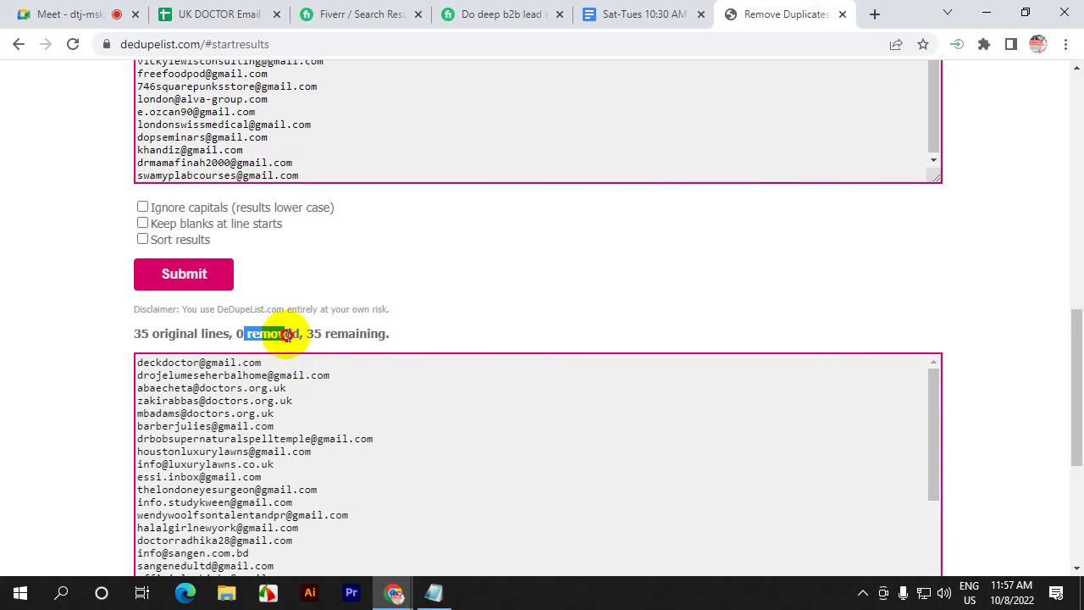
pyautogui.click(254, 335)
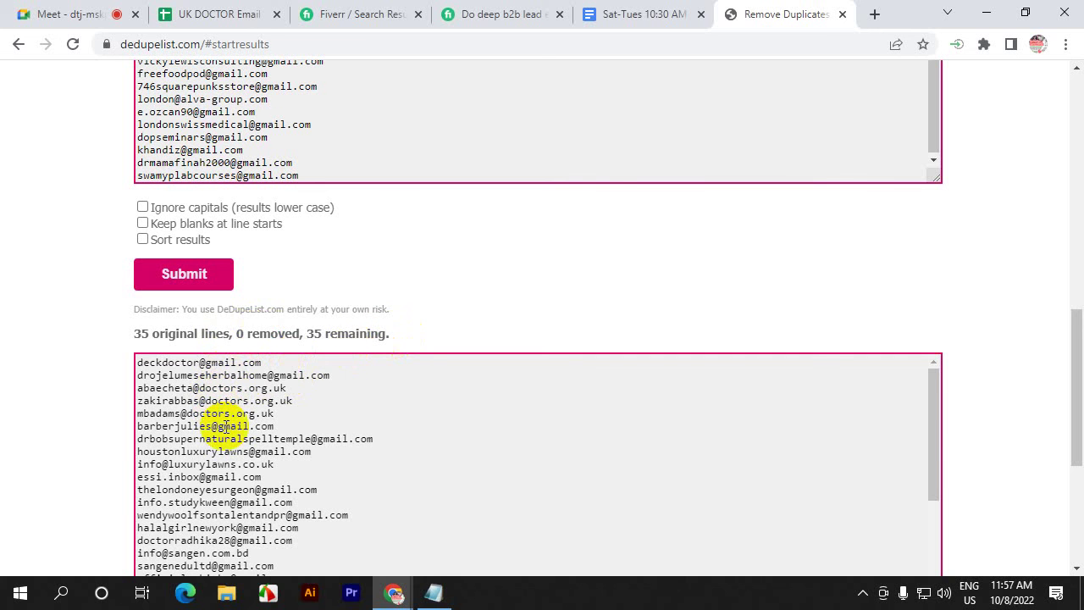
pyautogui.scroll(-5, 226, 426)
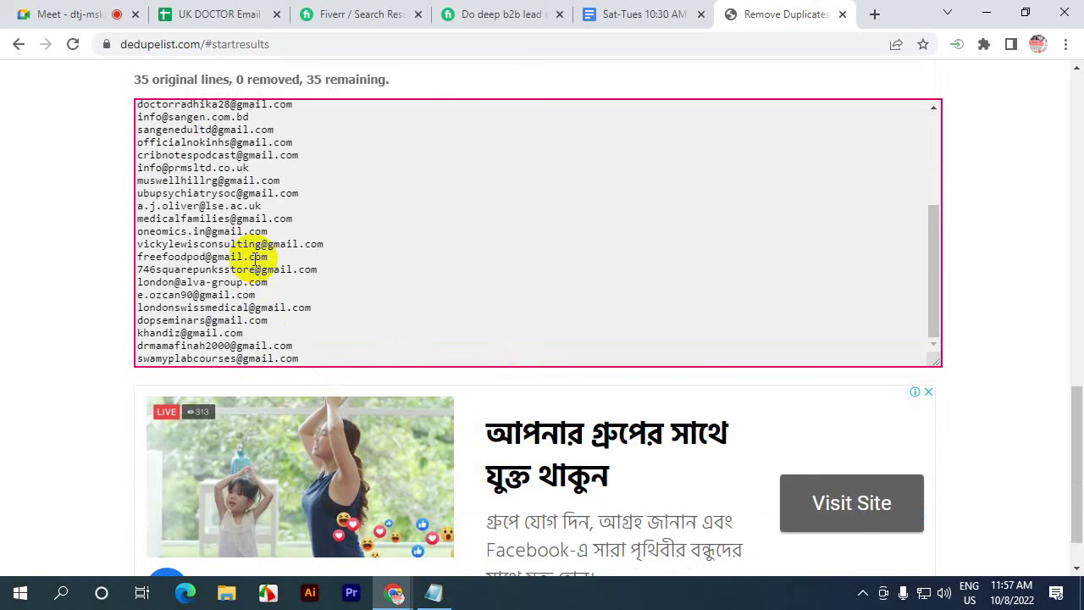
pyautogui.scroll(8, 298, 270)
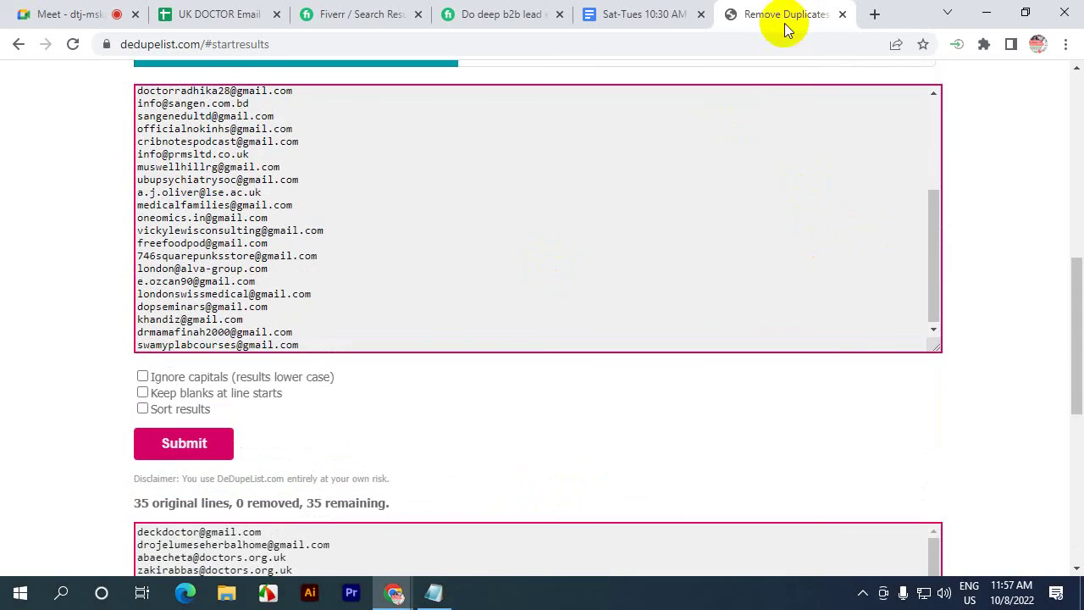
pyautogui.click(842, 14)
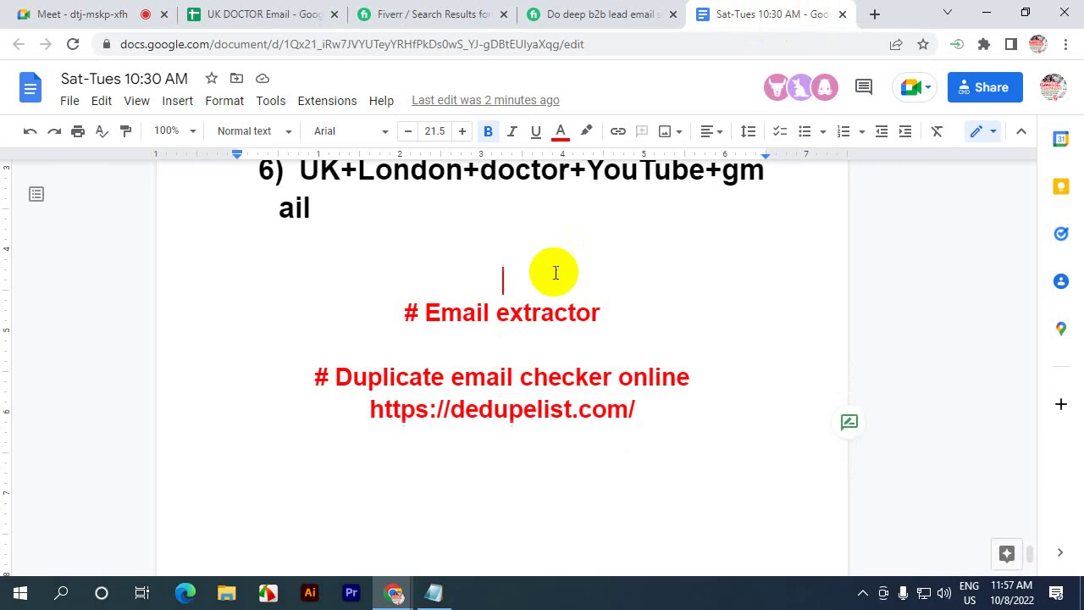
# - Review the search strings and the "How to hunting a client & B2B Lead Generation." heading in the Sat-Tues 10:30 AM document
pyautogui.scroll(10, 550, 352)
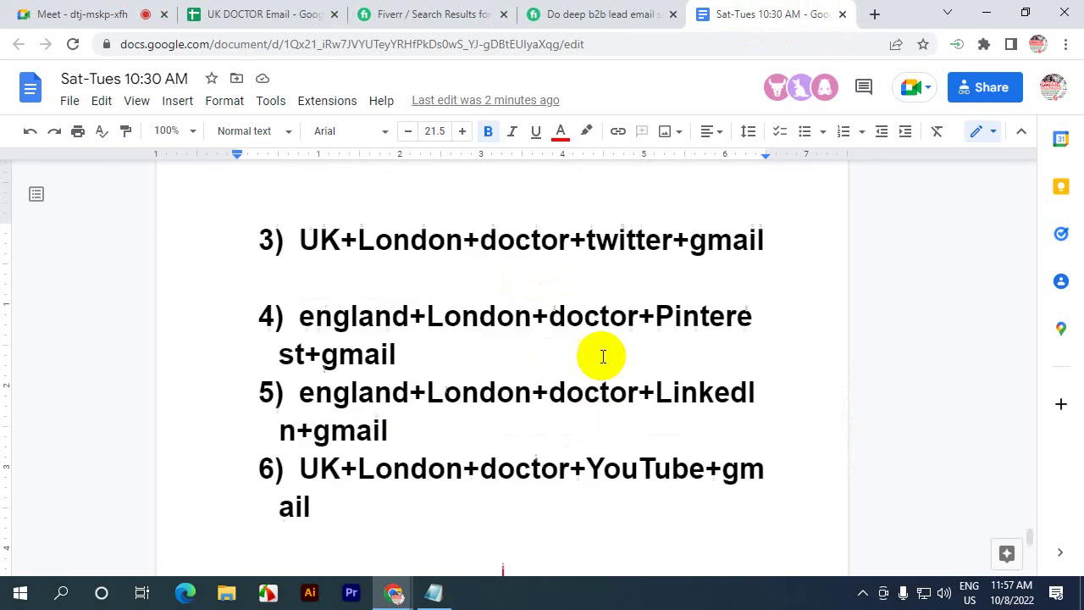
pyautogui.scroll(1, 602, 356)
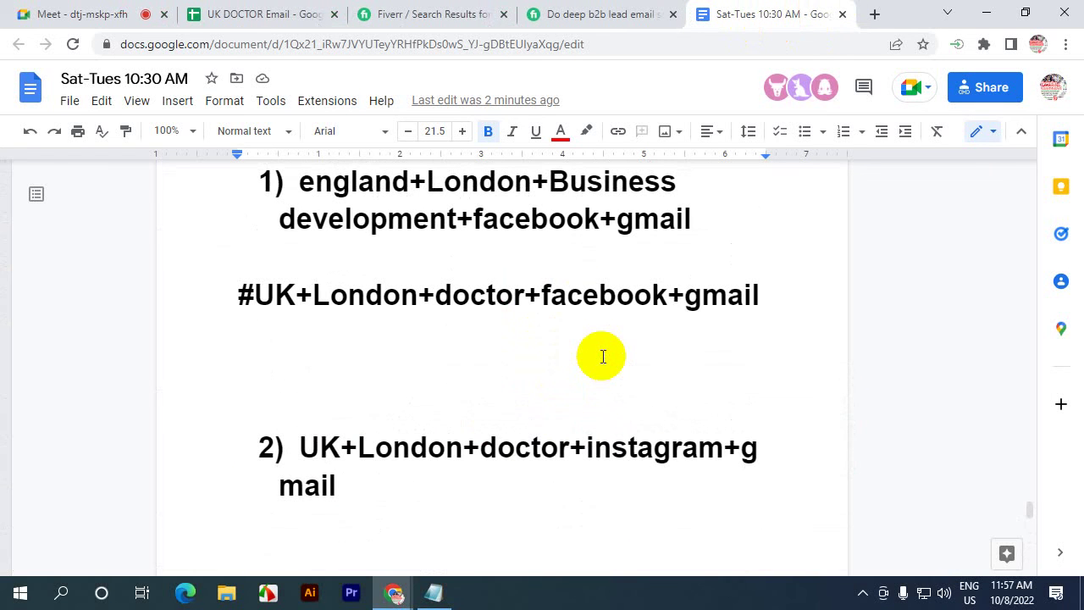
pyautogui.scroll(-2, 488, 365)
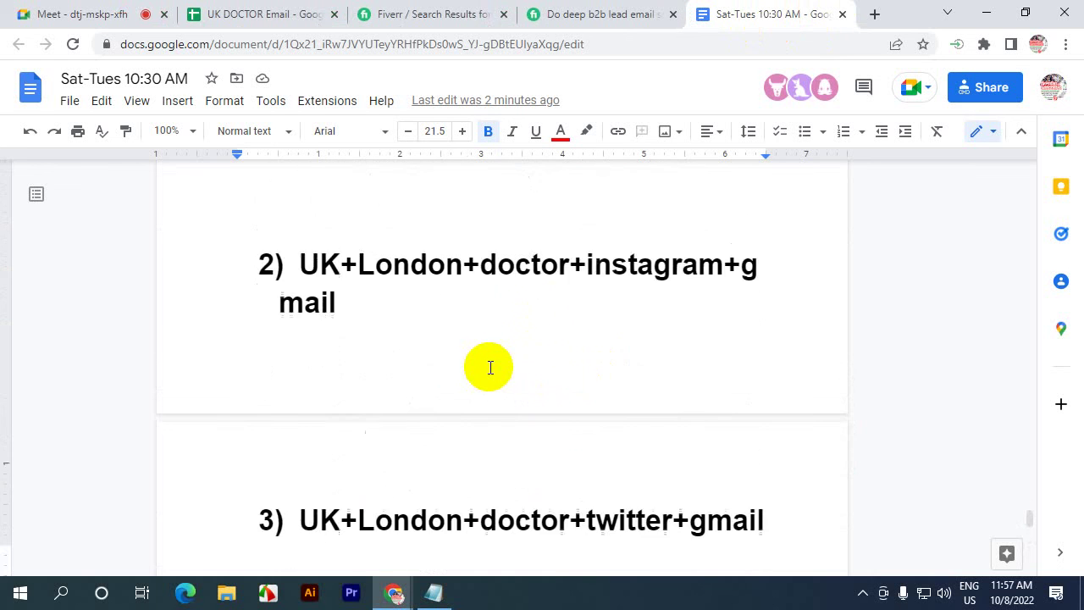
pyautogui.scroll(7, 489, 358)
pyautogui.scroll(5, 440, 397)
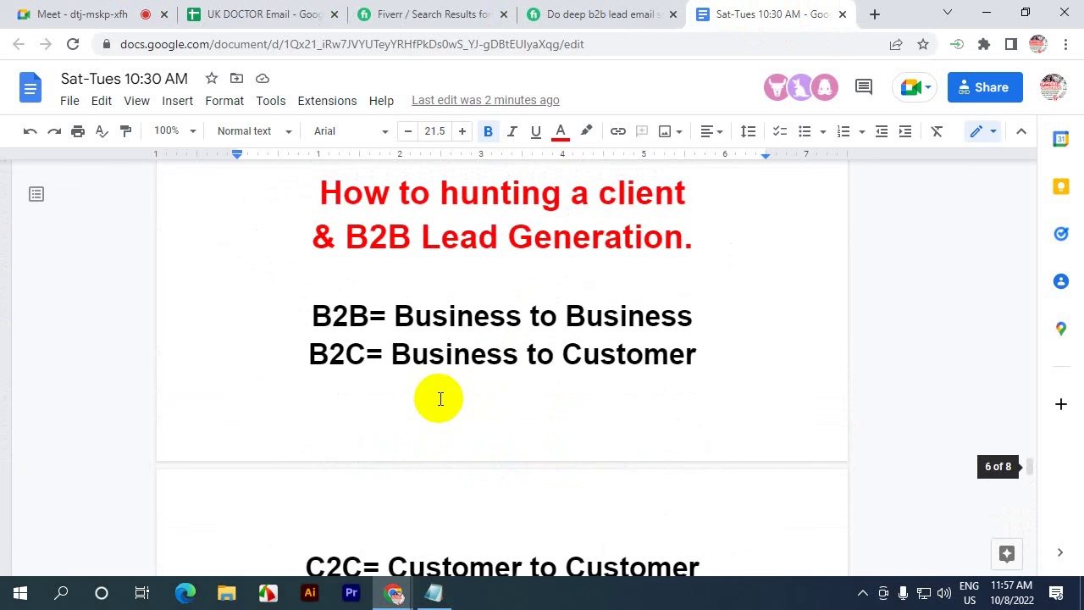
pyautogui.moveTo(322, 272); pyautogui.dragTo(685, 273)
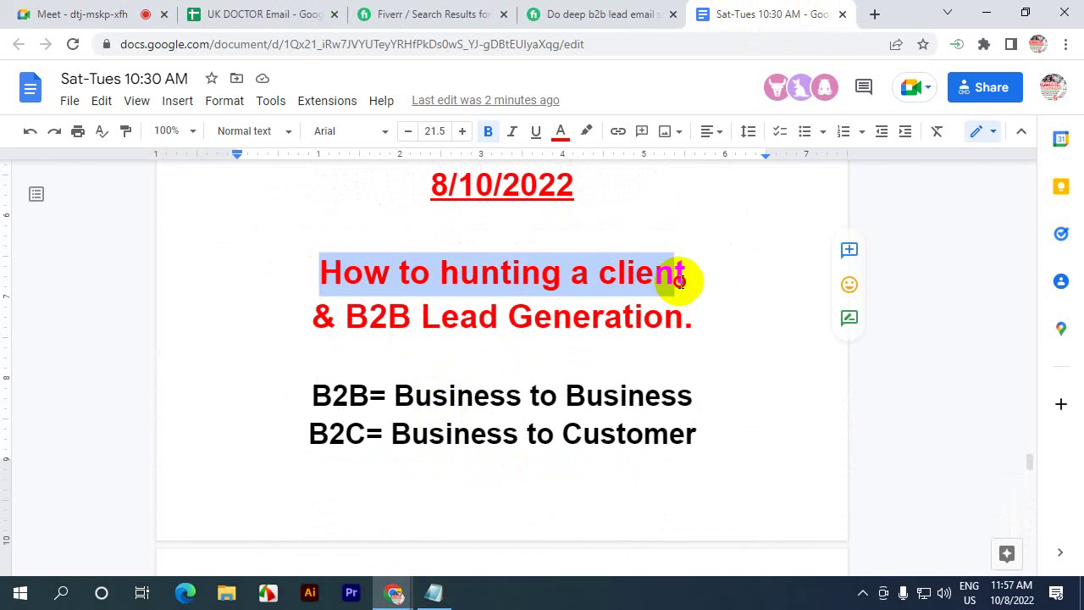
pyautogui.click(584, 276)
pyautogui.moveTo(347, 315); pyautogui.dragTo(677, 298)
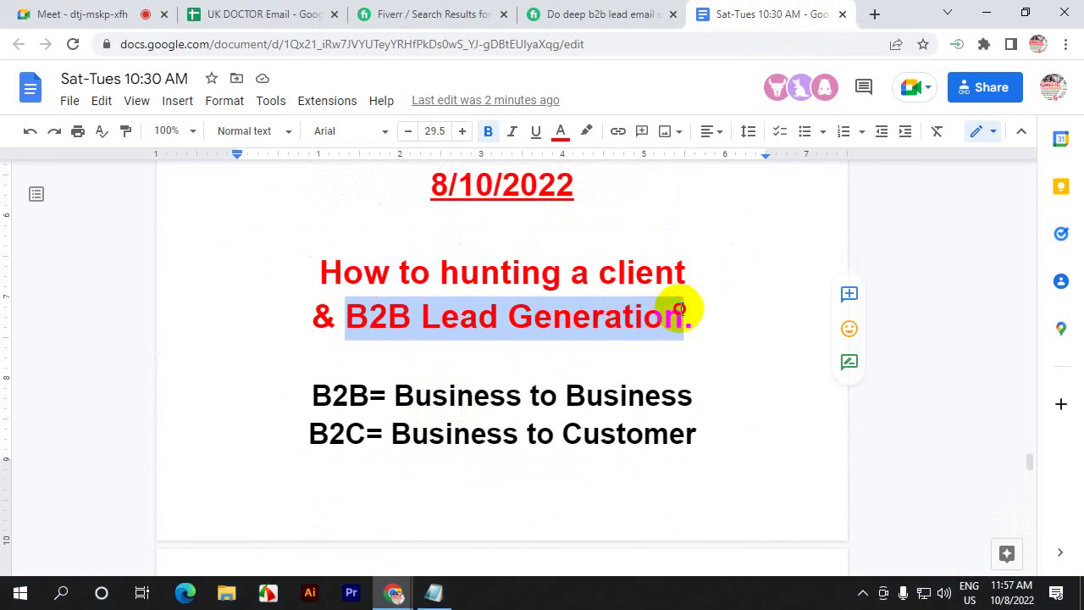
pyautogui.click(512, 332)
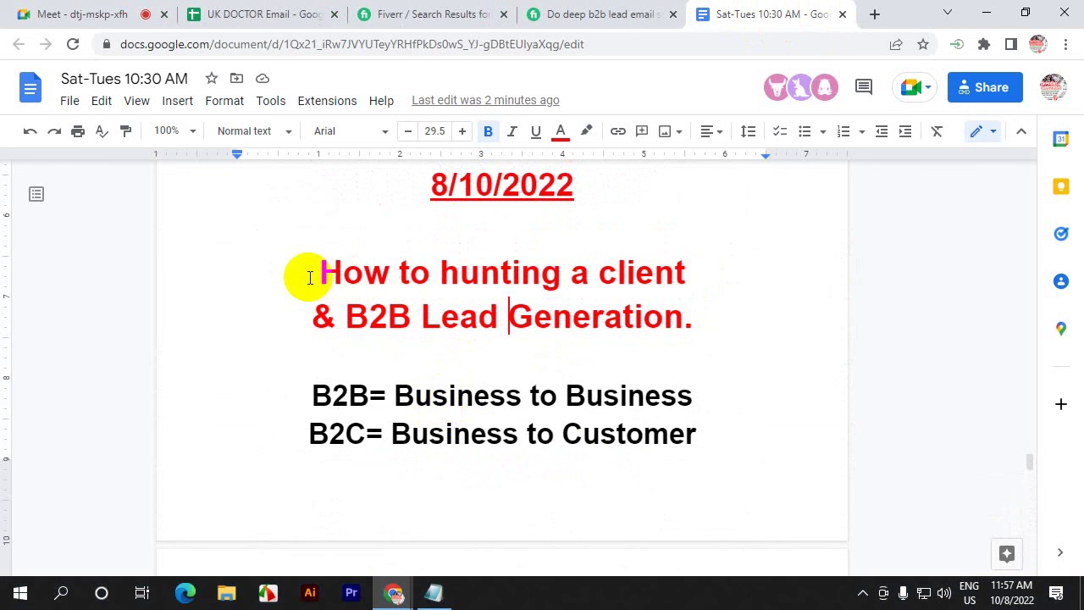
pyautogui.moveTo(310, 277); pyautogui.dragTo(701, 272)
pyautogui.click(644, 274)
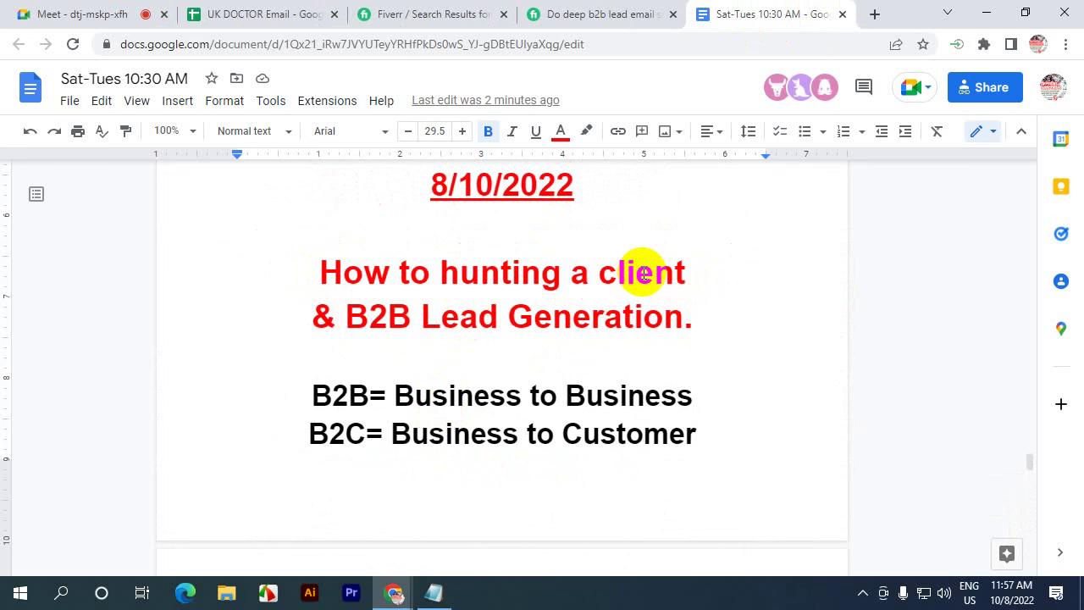
# - Look through the collected email addresses in the UK DOCTOR Email spreadsheet and select the whole column A
pyautogui.click(275, 14)
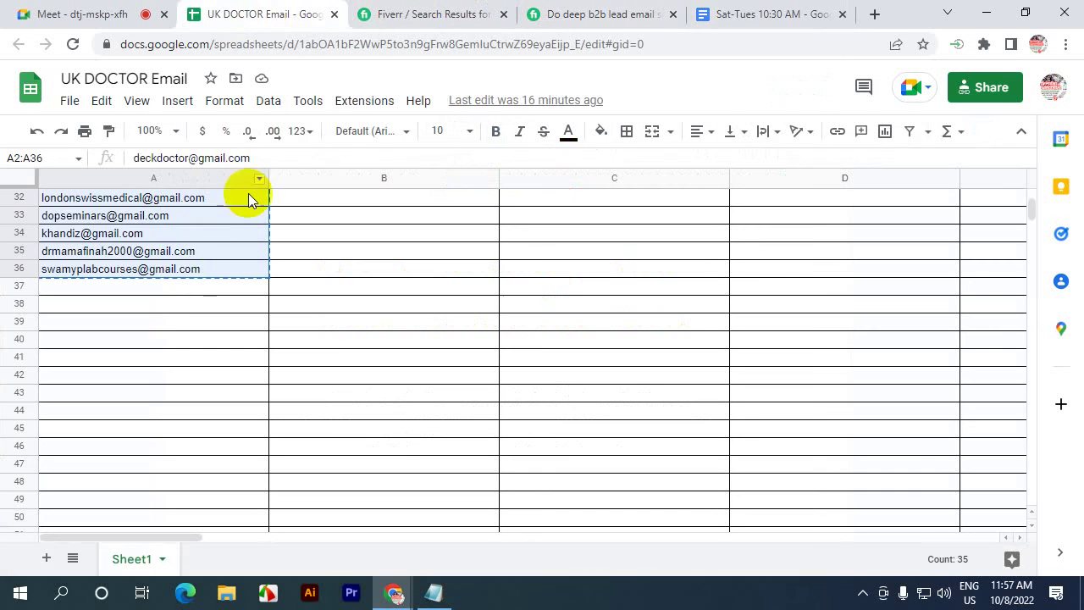
pyautogui.click(161, 305)
pyautogui.moveTo(161, 235)
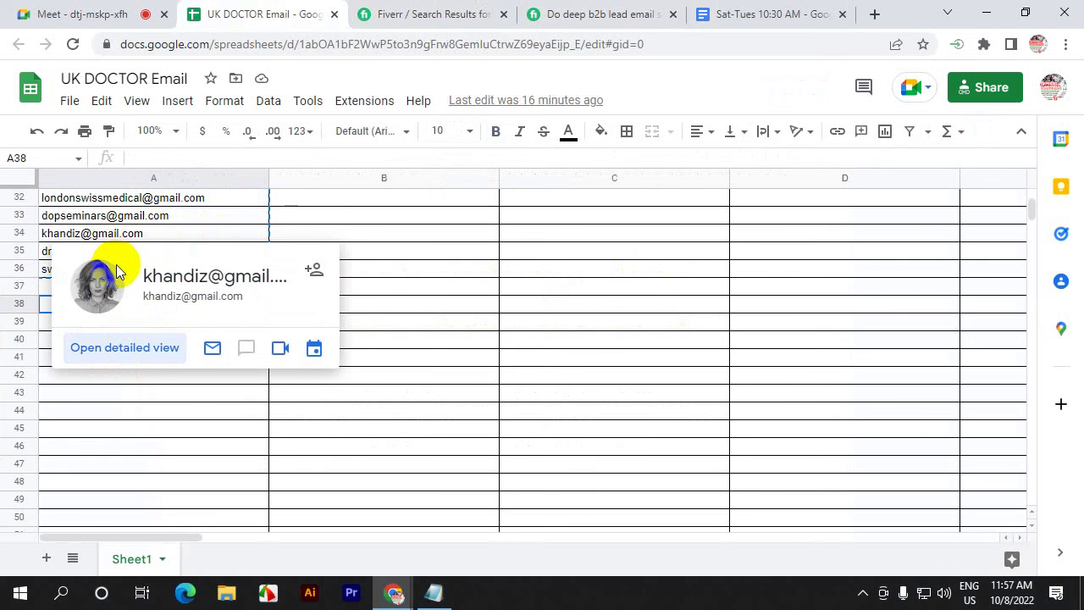
pyautogui.click(102, 206)
pyautogui.scroll(5, 102, 205)
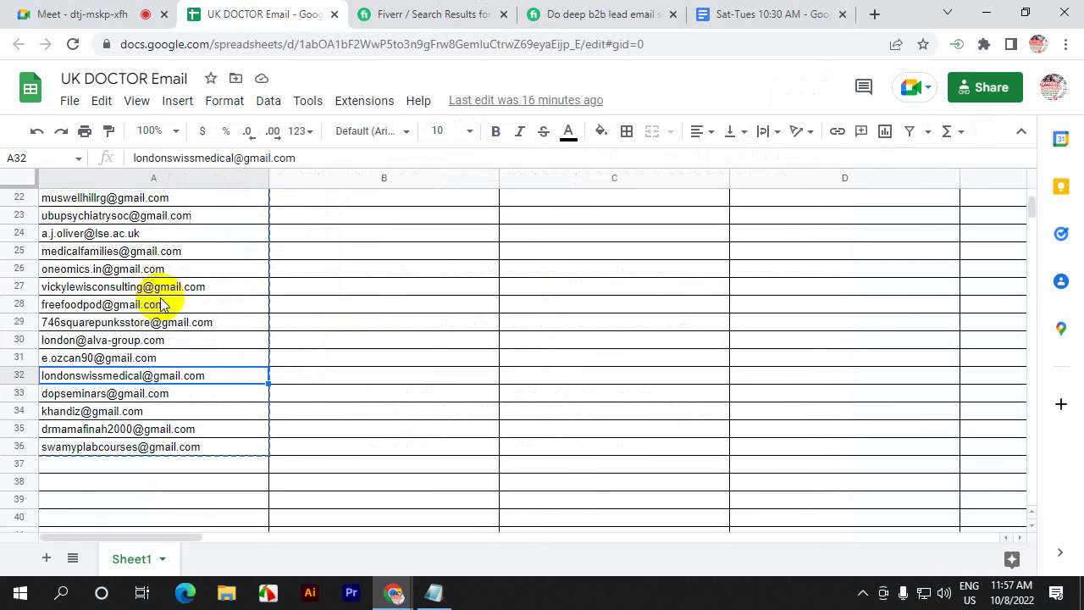
pyautogui.click(93, 237)
pyautogui.click(45, 288)
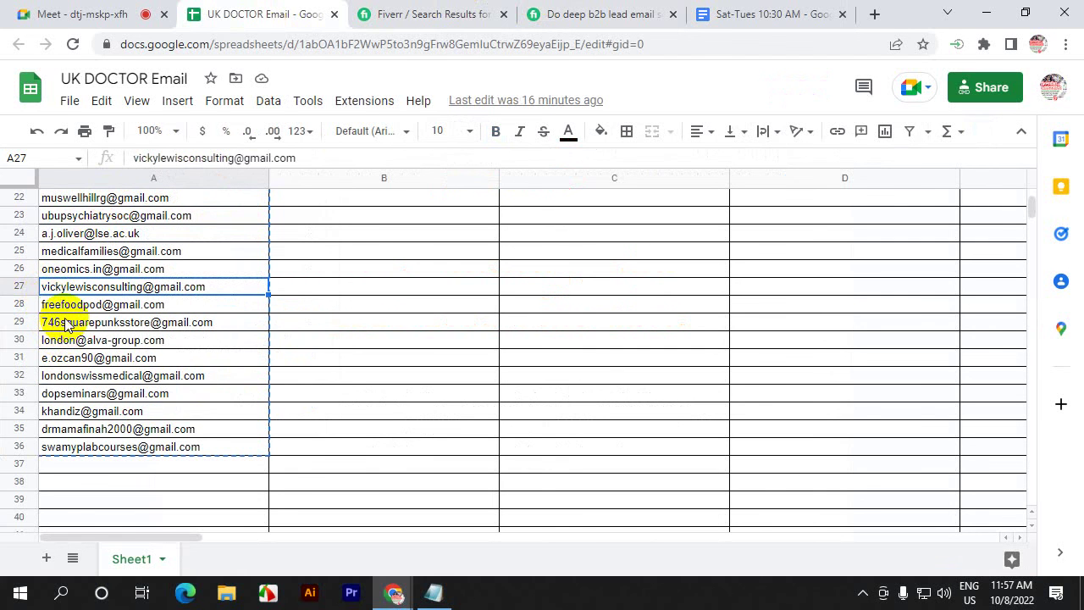
pyautogui.click(66, 325)
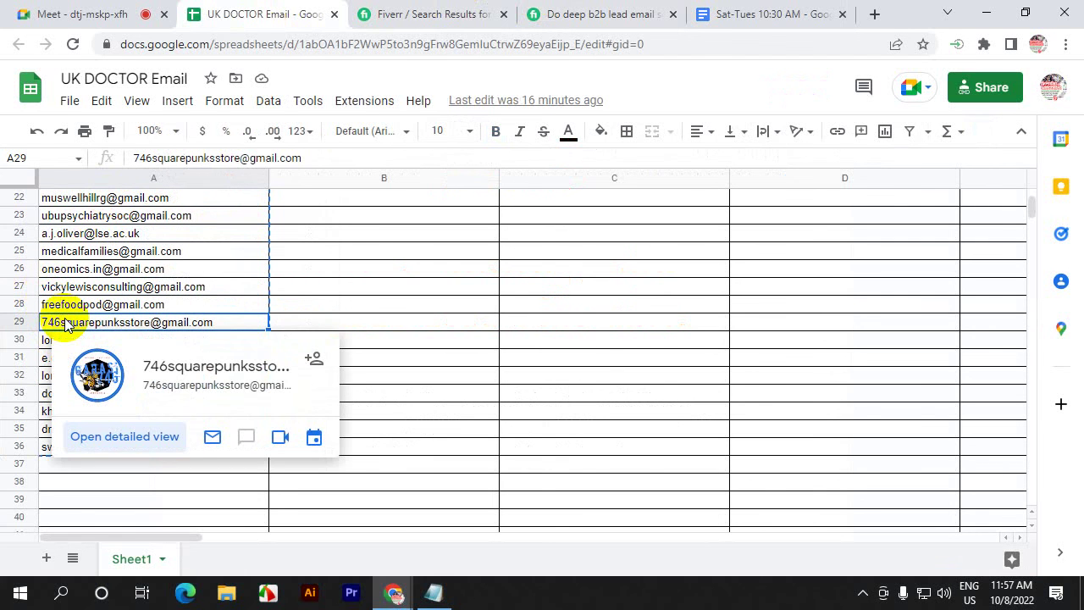
pyautogui.click(465, 258)
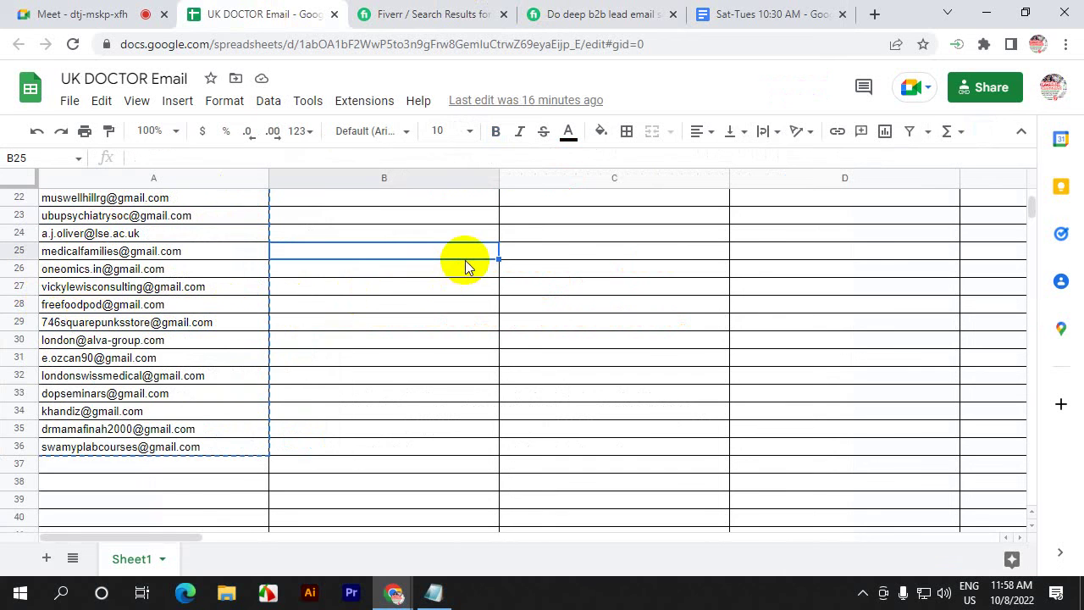
pyautogui.scroll(1, 465, 262)
pyautogui.scroll(5, 292, 321)
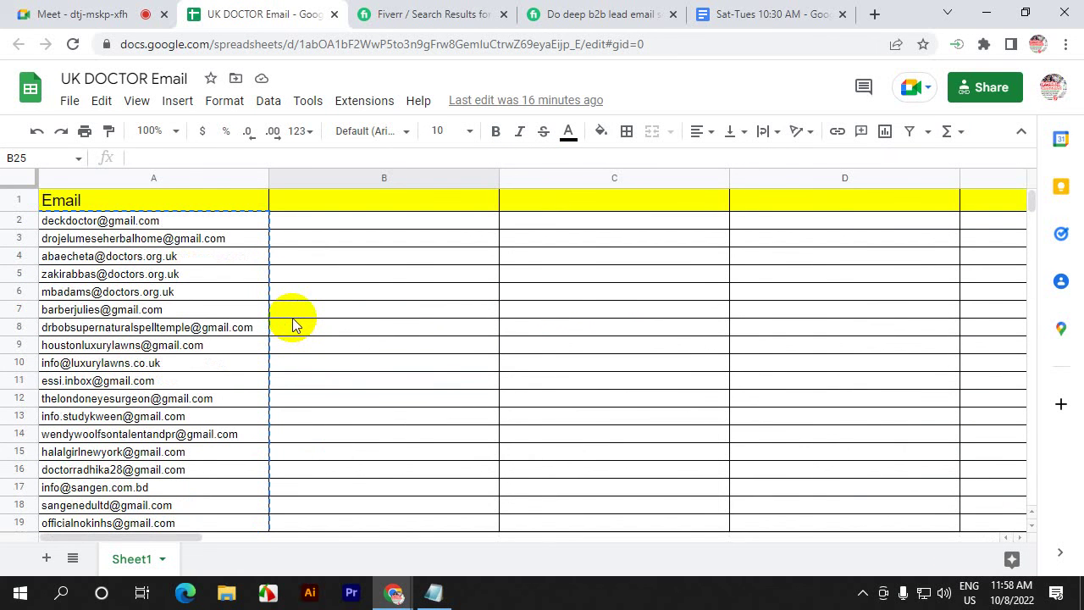
pyautogui.click(172, 177)
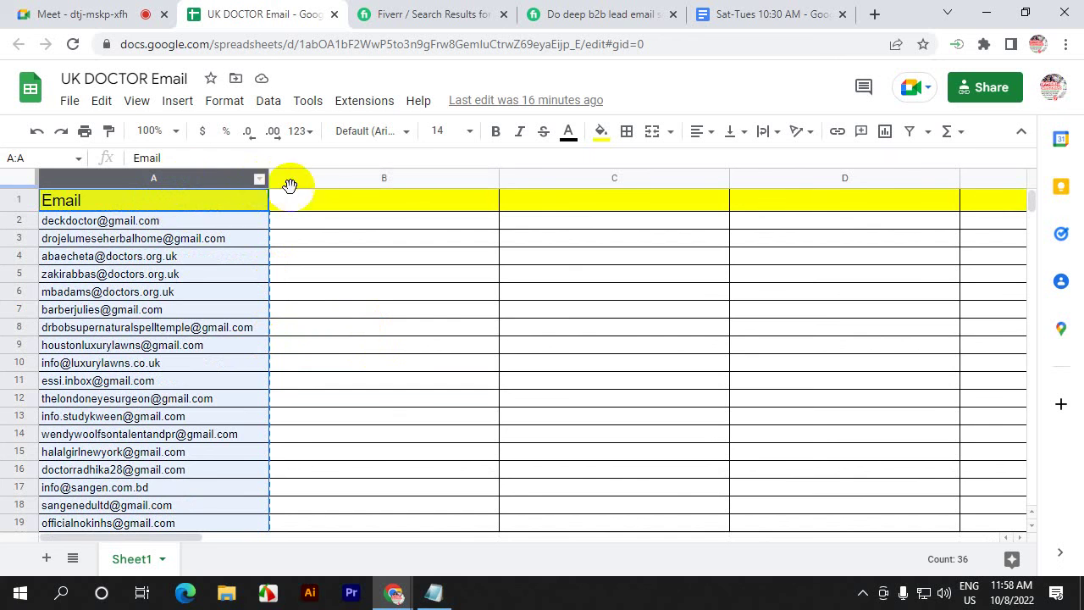
# - Switch to the Google Meet call, close the in-call messages and look through the participant list
pyautogui.click(97, 9)
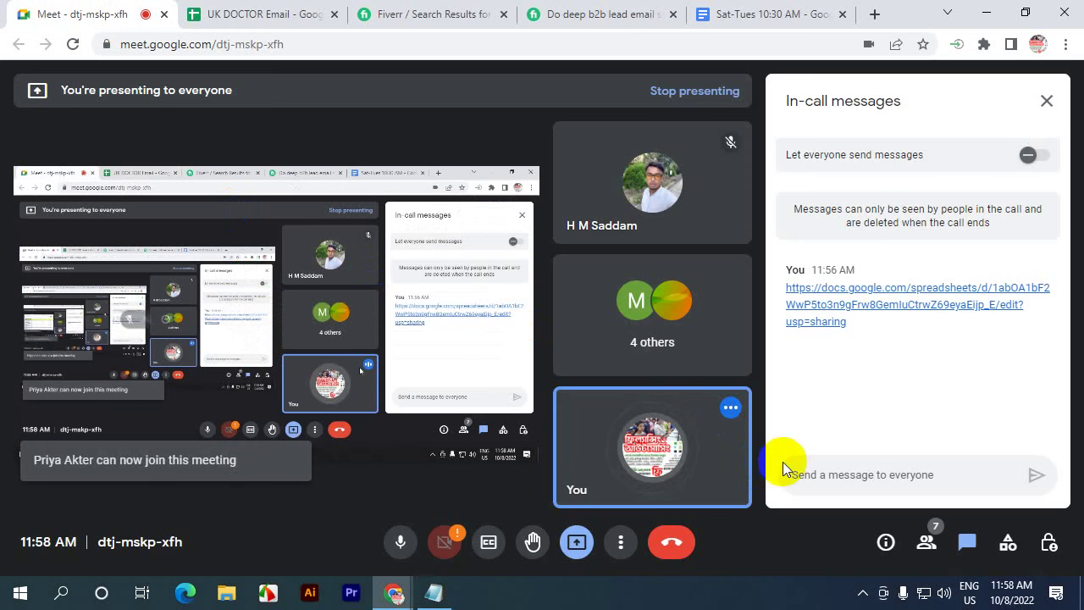
pyautogui.click(1048, 102)
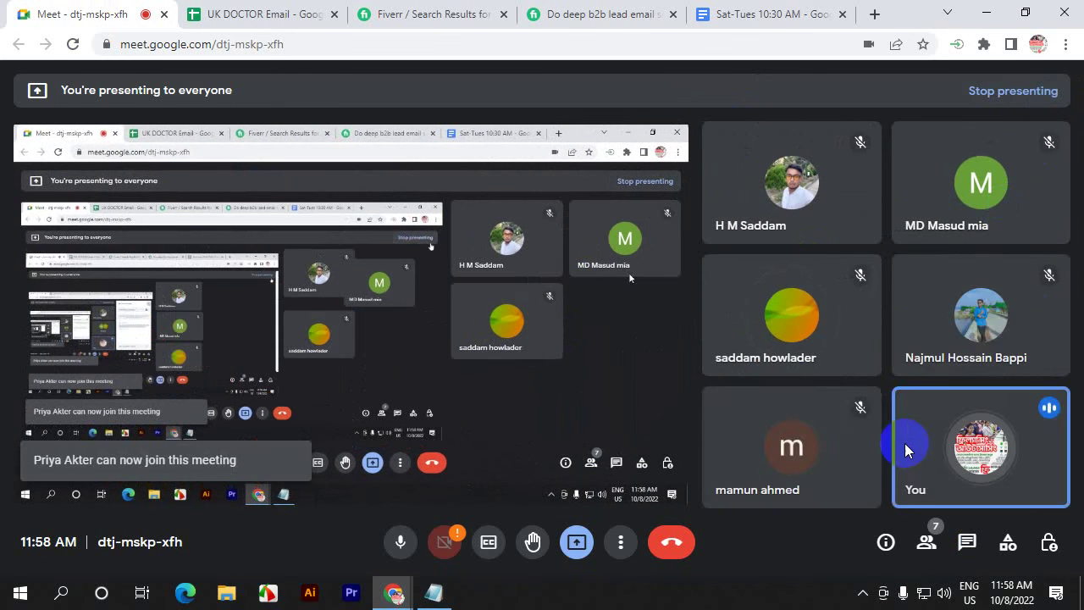
pyautogui.click(925, 544)
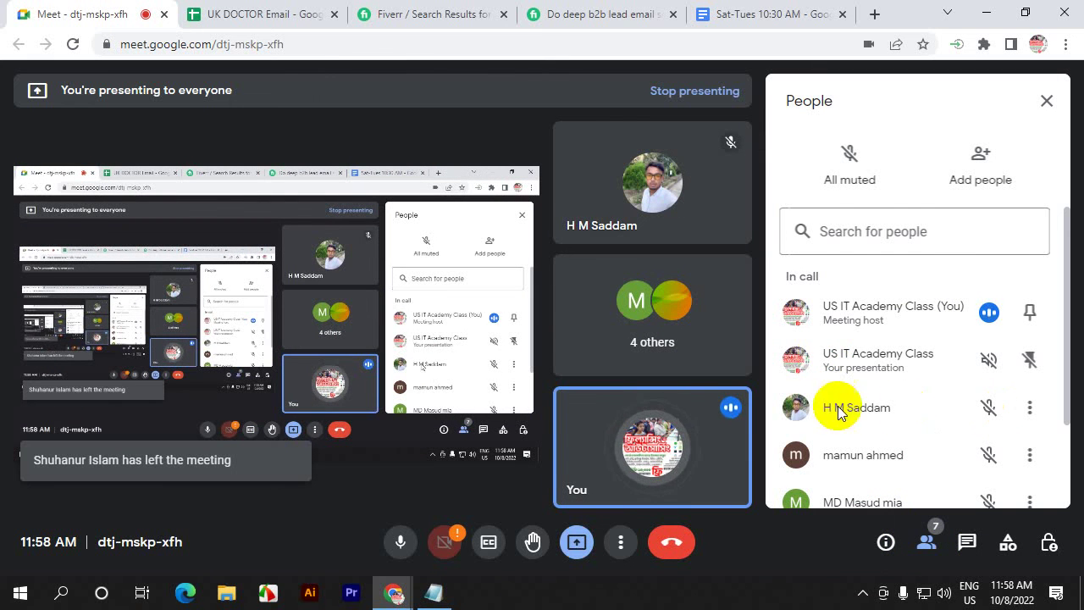
pyautogui.scroll(-2, 855, 426)
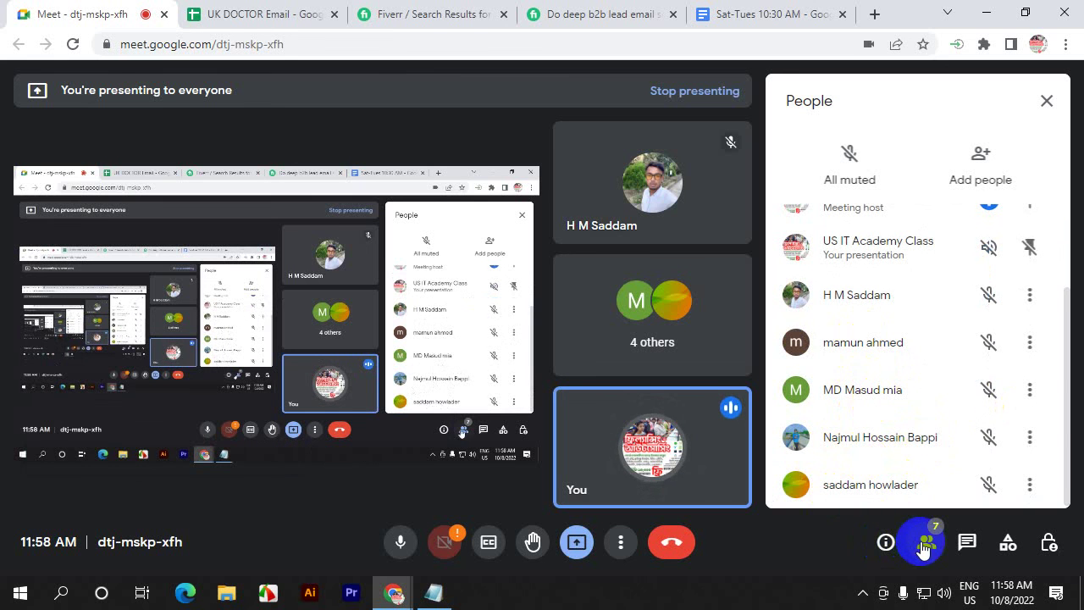
# - Allow everyone to turn on their microphone in the meeting's host controls
pyautogui.click(1050, 545)
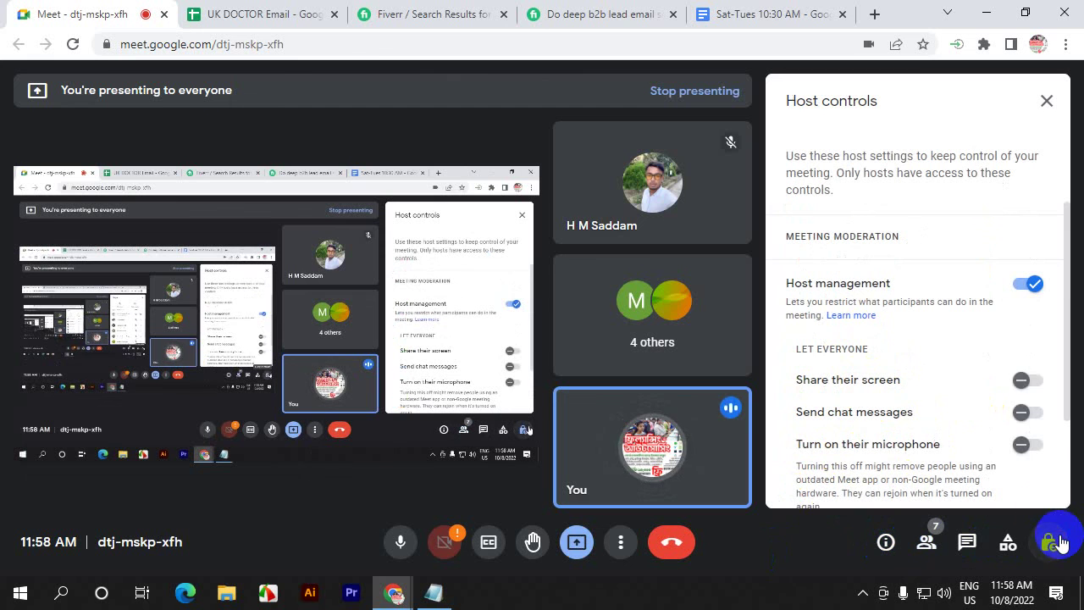
pyautogui.click(1022, 383)
pyautogui.click(1022, 380)
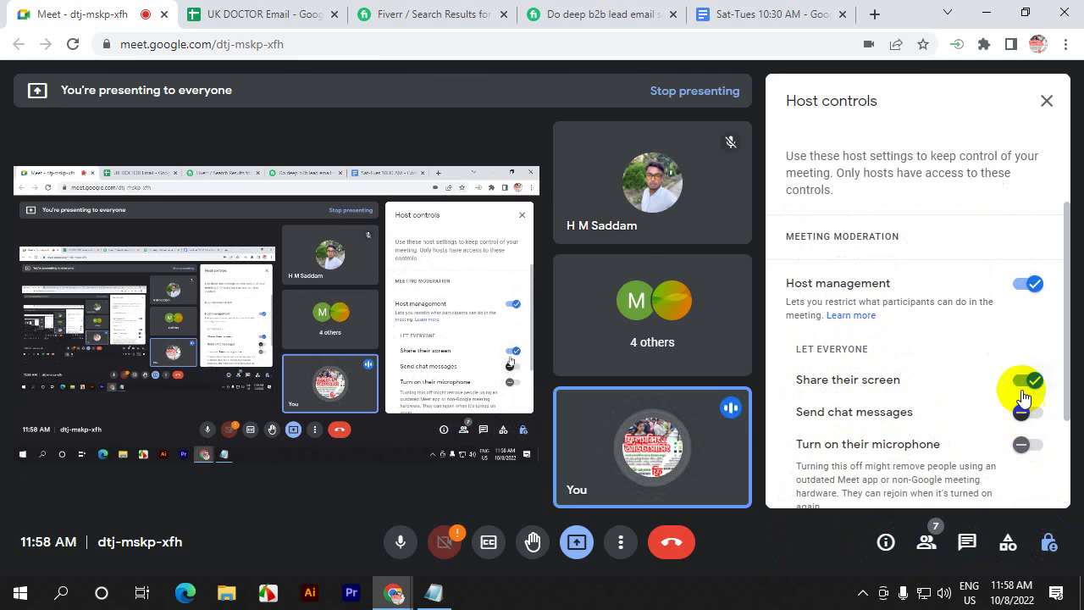
pyautogui.click(1022, 413)
pyautogui.click(1023, 442)
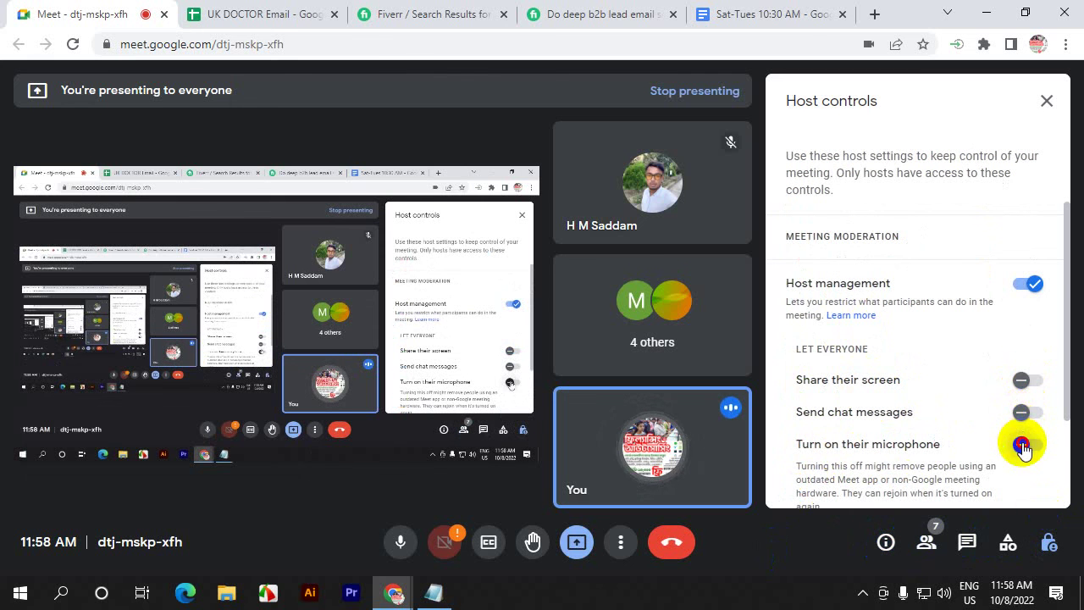
pyautogui.scroll(-2, 1025, 444)
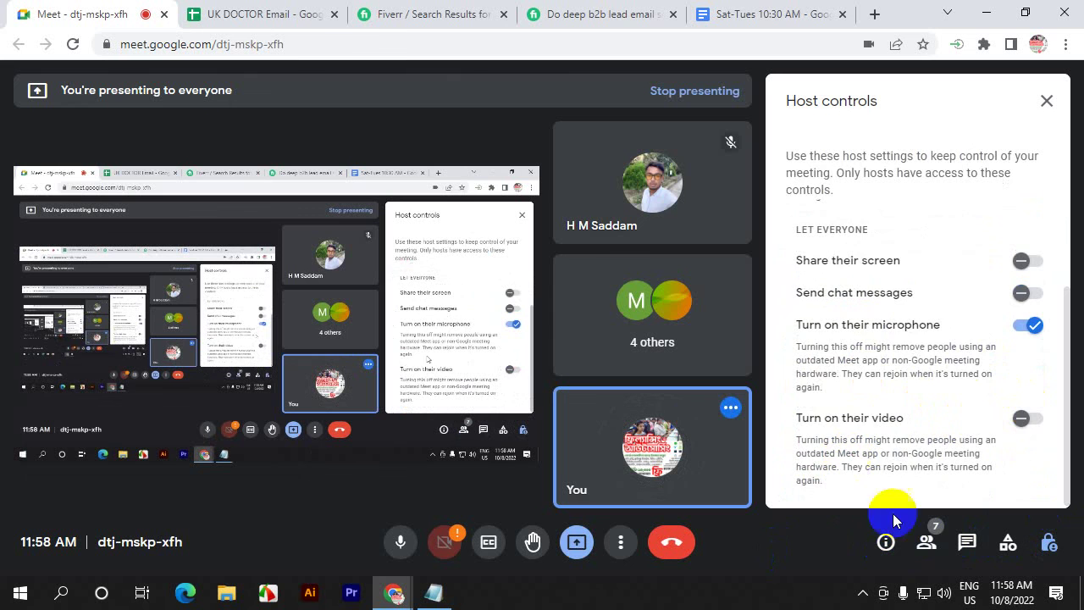
# - Reopen the meeting's participant list and check the attendees and their microphone status
pyautogui.click(927, 542)
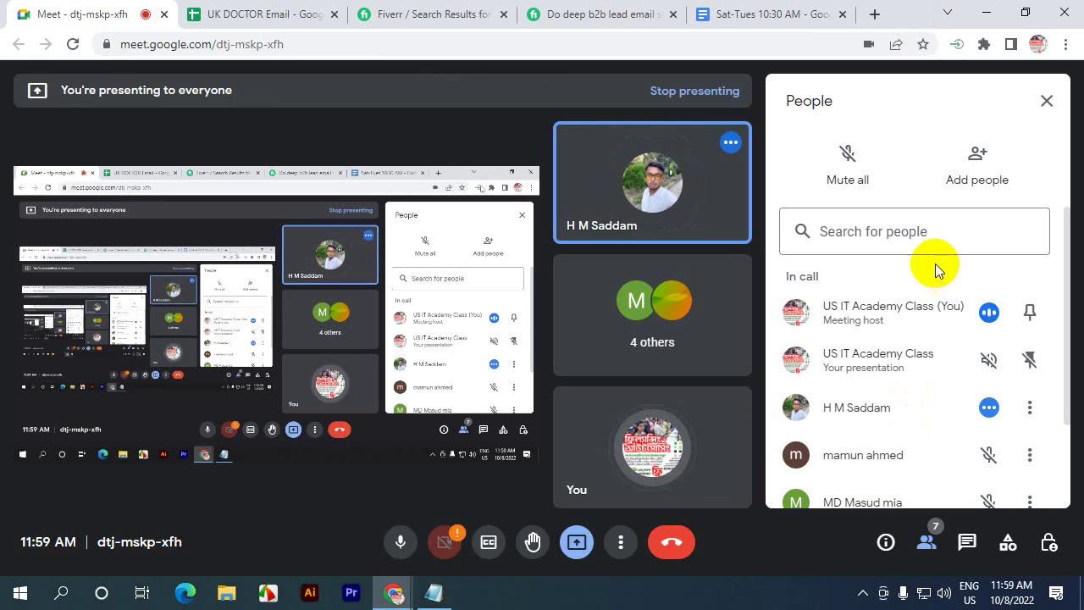
pyautogui.scroll(-1, 935, 270)
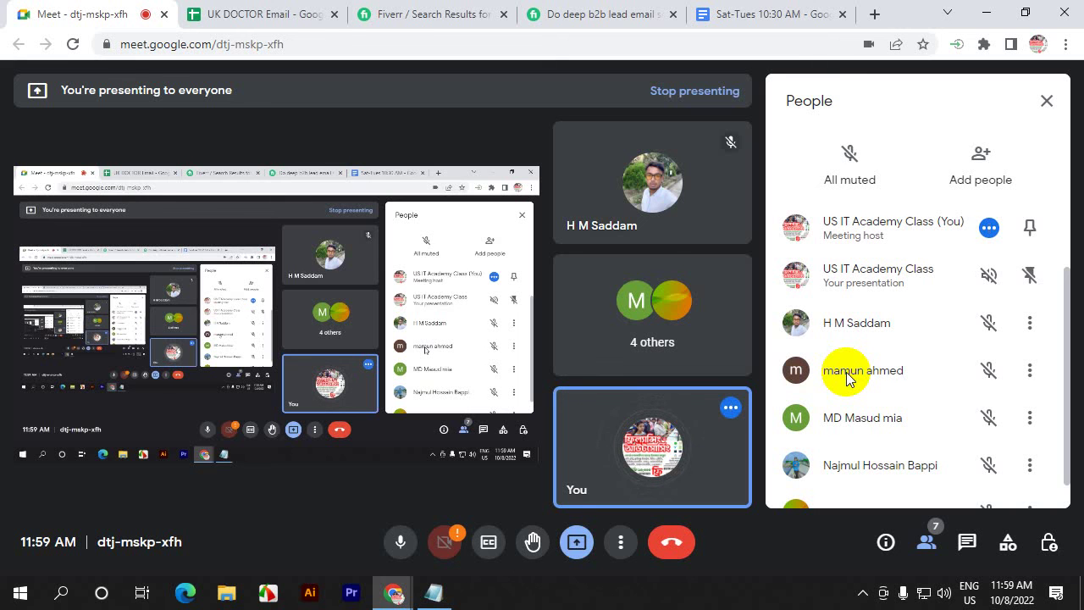
pyautogui.scroll(-1, 853, 385)
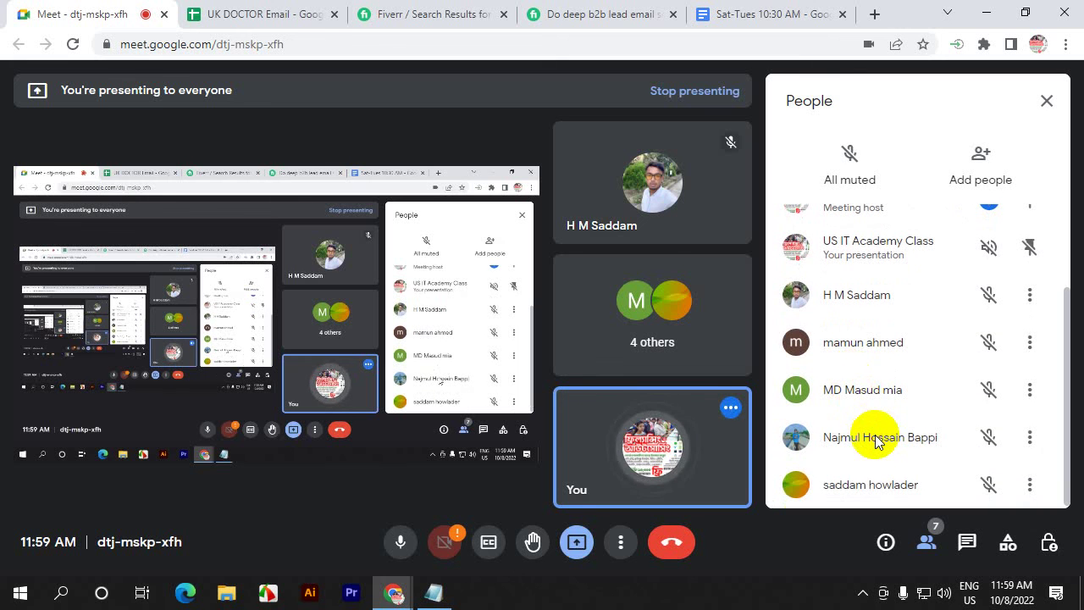